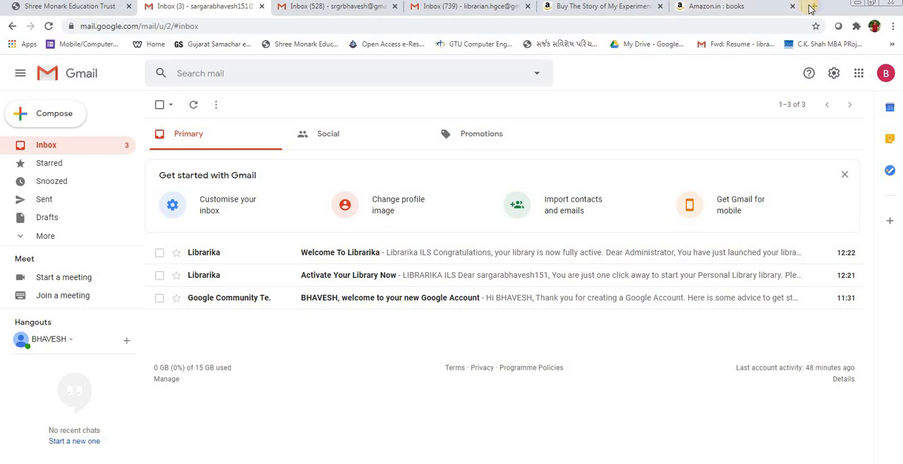
Step: Open the Google homepage in a new browser tab
left_click(814, 6)
type("google.com/gmail/")
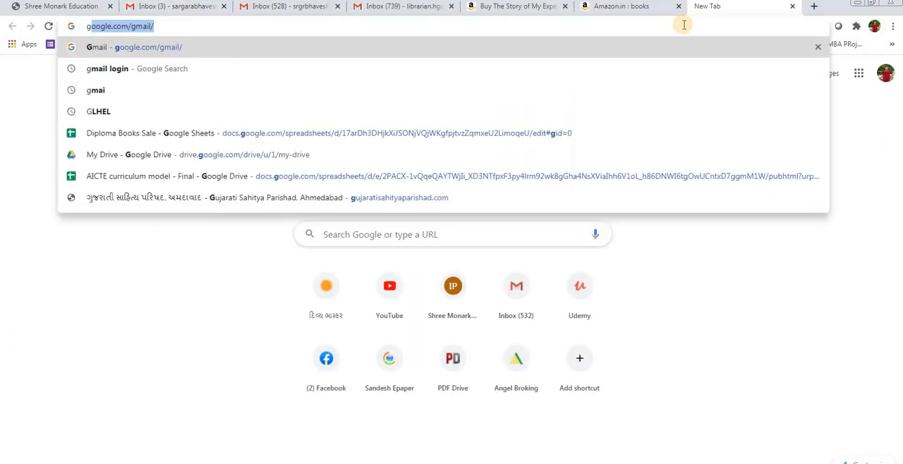
key("Return")
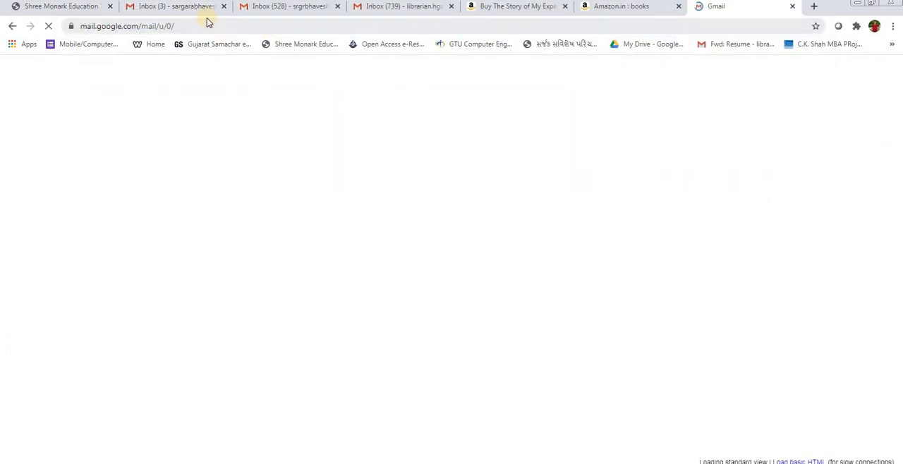
left_click(201, 26)
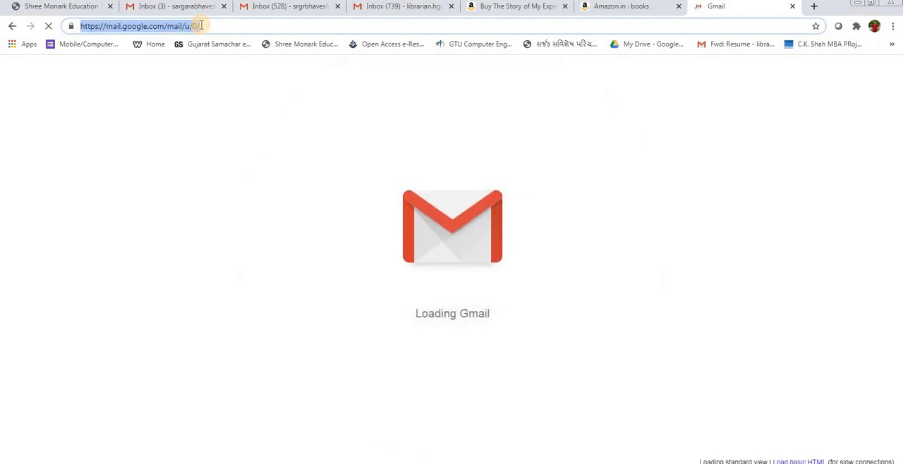
type("google")
key("Delete")
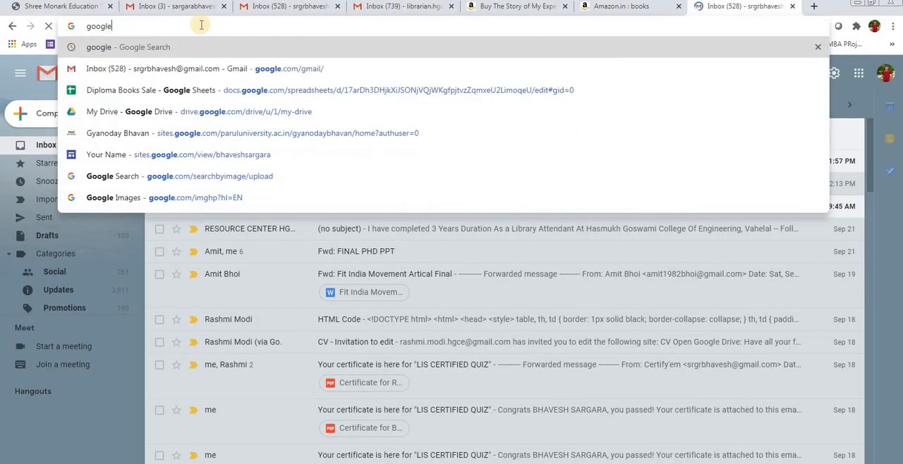
key("Return")
left_click(134, 185)
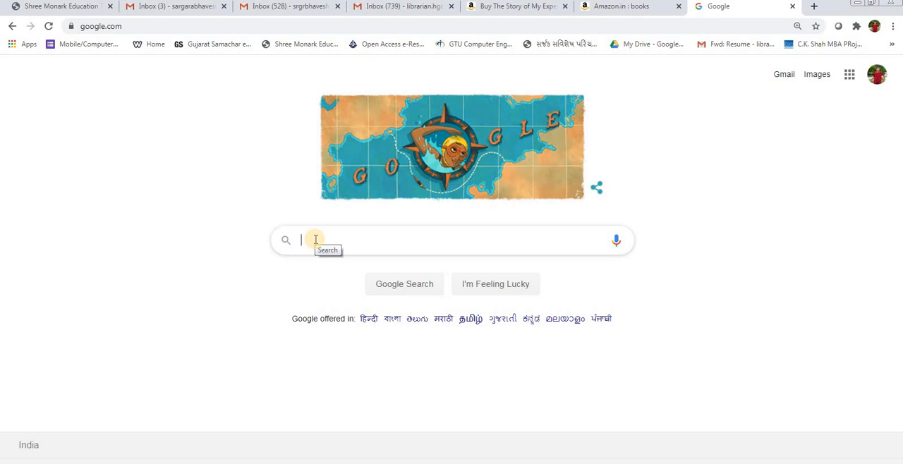
Step: Search Google for "librarika" and open the Librarika: The Free Integrated Library System (ILS) site
type("librarik")
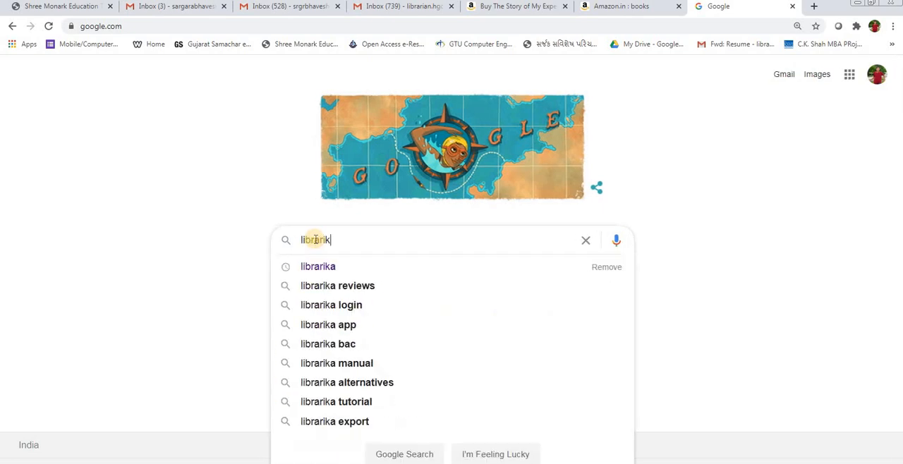
type("a")
key("Return")
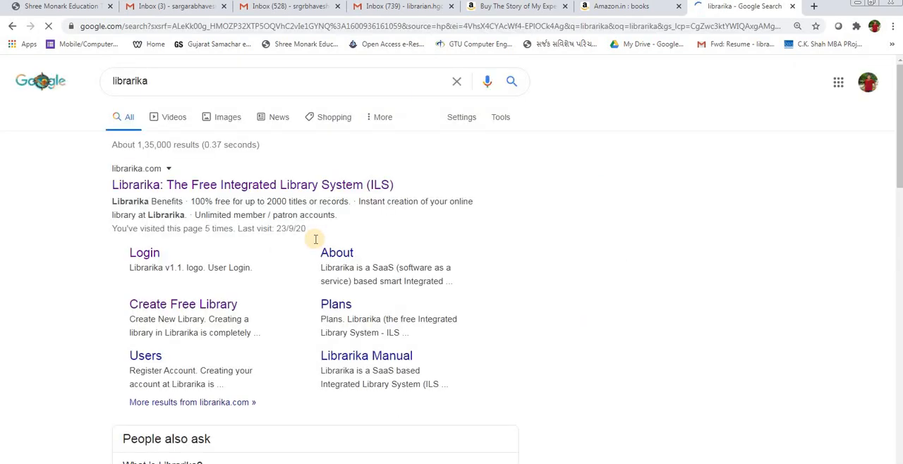
left_click(251, 185)
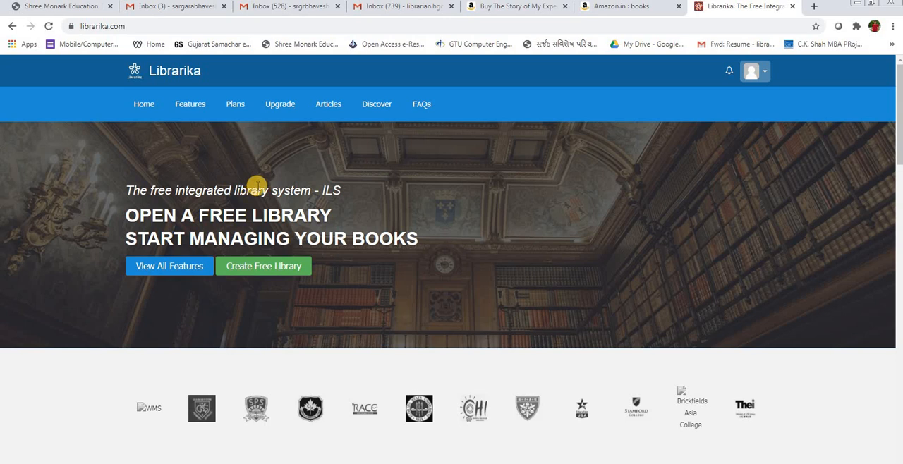
Step: Examine the Librarika home page, including the account options, the Librarika Benefits list, the feature descriptions and the featured libraries
scroll(257, 187, "down", 8)
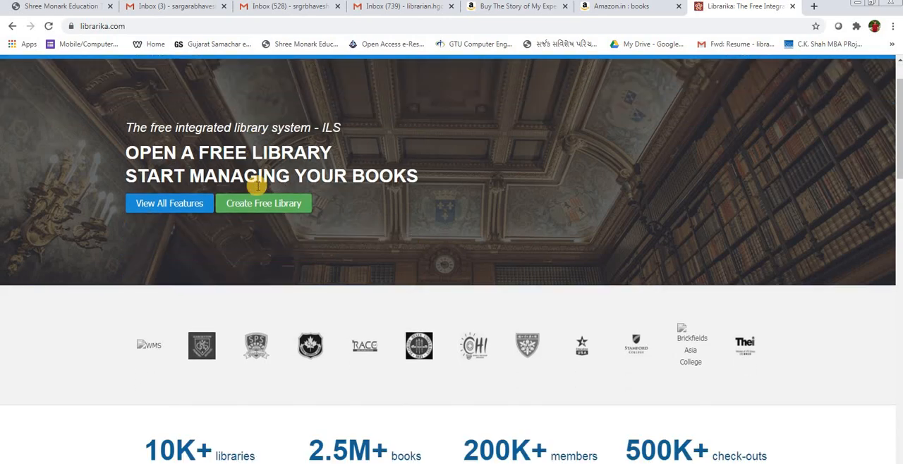
scroll(259, 190, "up", 4)
scroll(254, 169, "up", 5)
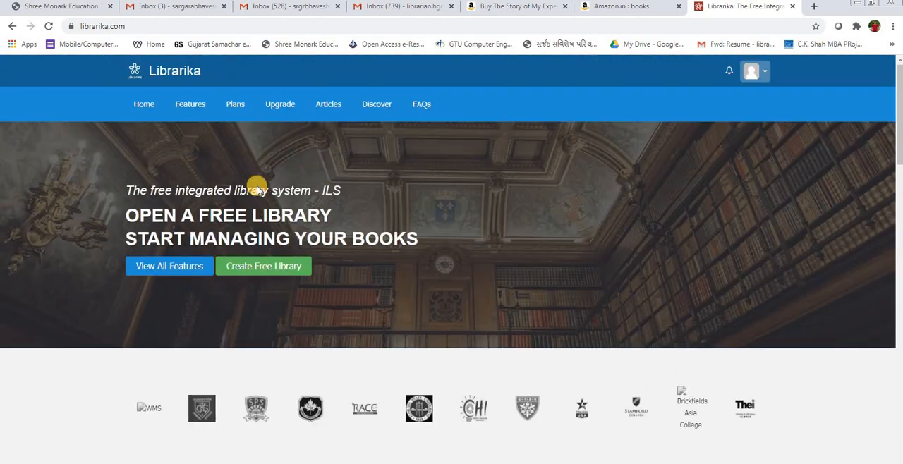
scroll(157, 85, "down", 1)
scroll(692, 115, "up", 1)
left_click(767, 73)
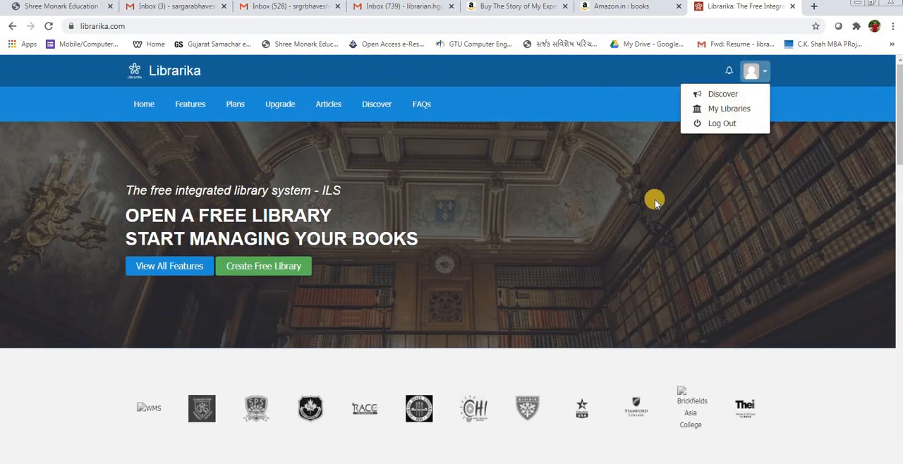
scroll(228, 286, "down", 6)
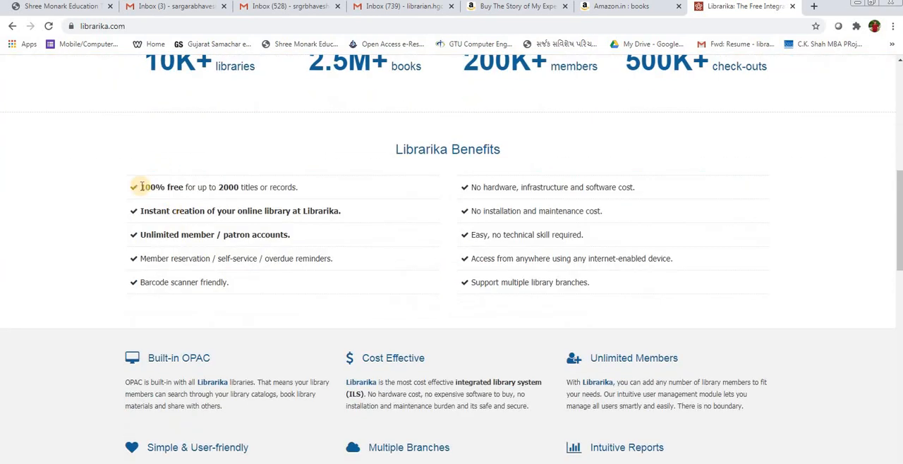
double_click(226, 210)
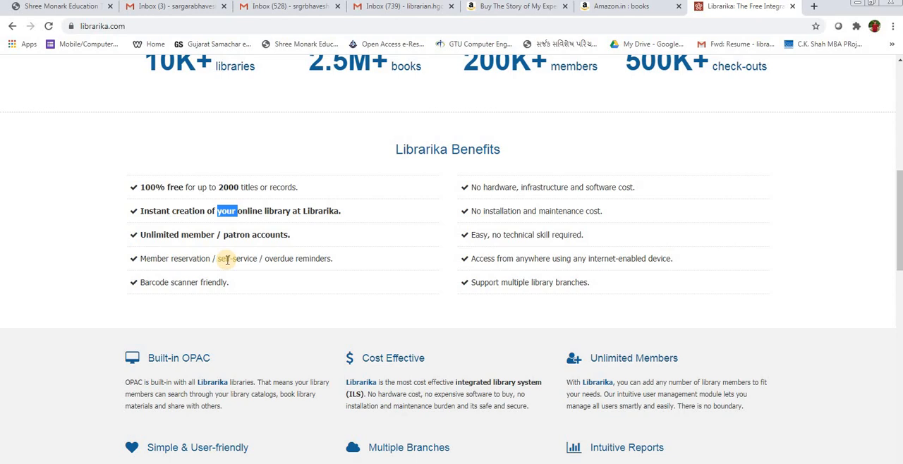
left_click_drag(269, 259, 336, 260)
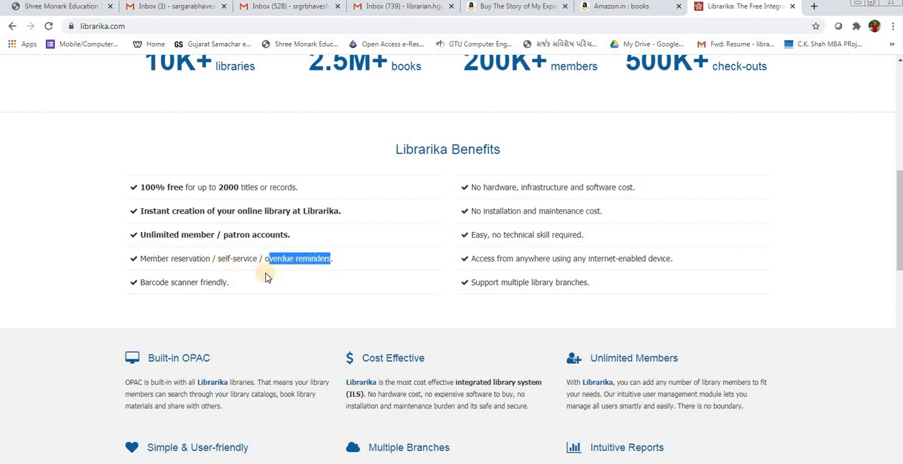
left_click(171, 285)
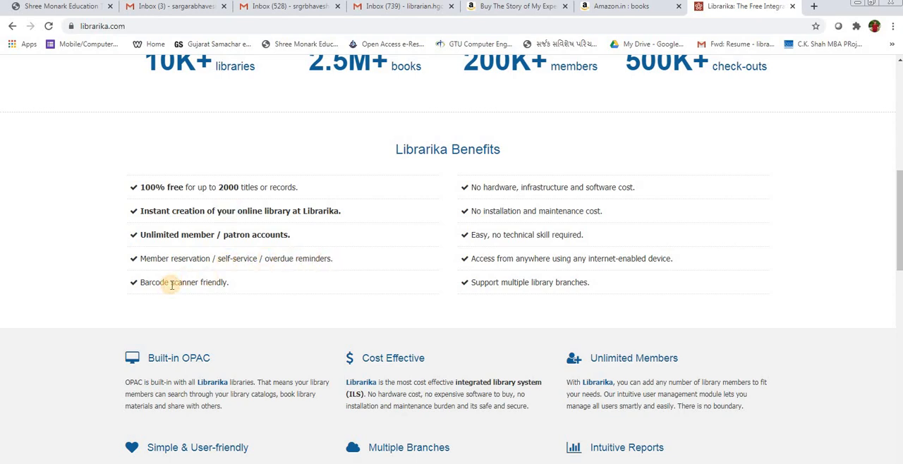
right_click(479, 189)
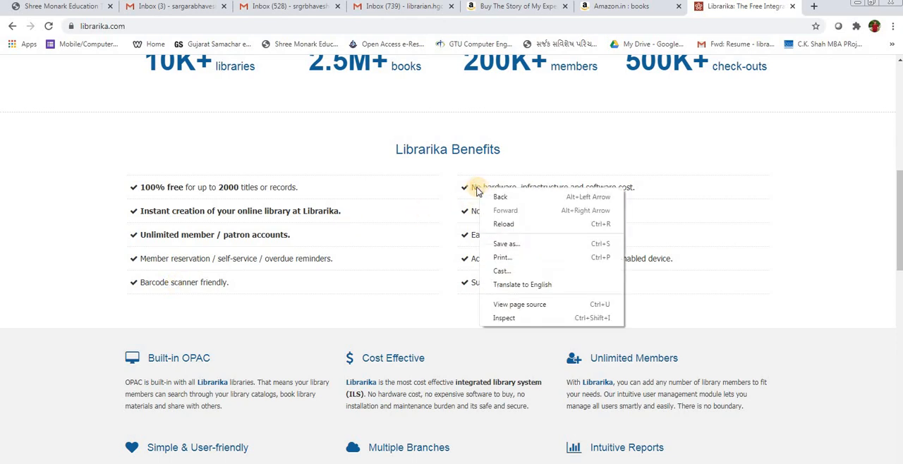
left_click(646, 190)
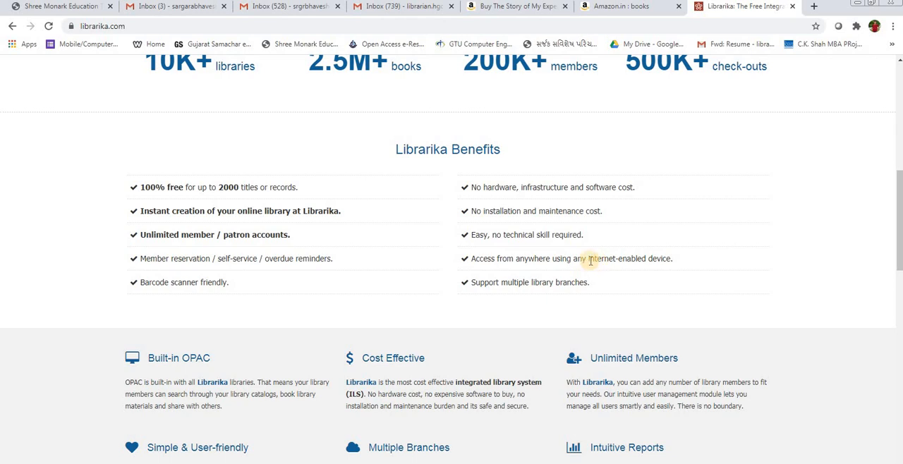
double_click(499, 260)
scroll(496, 259, "down", 10)
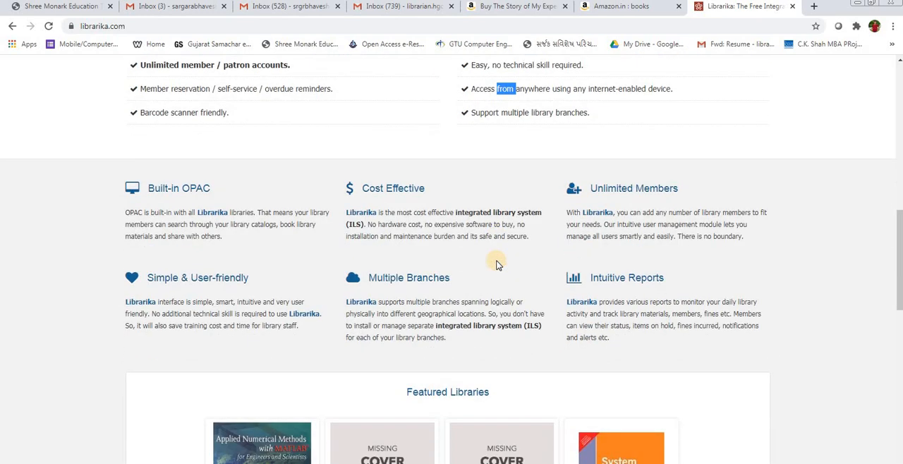
scroll(474, 395, "up", 15)
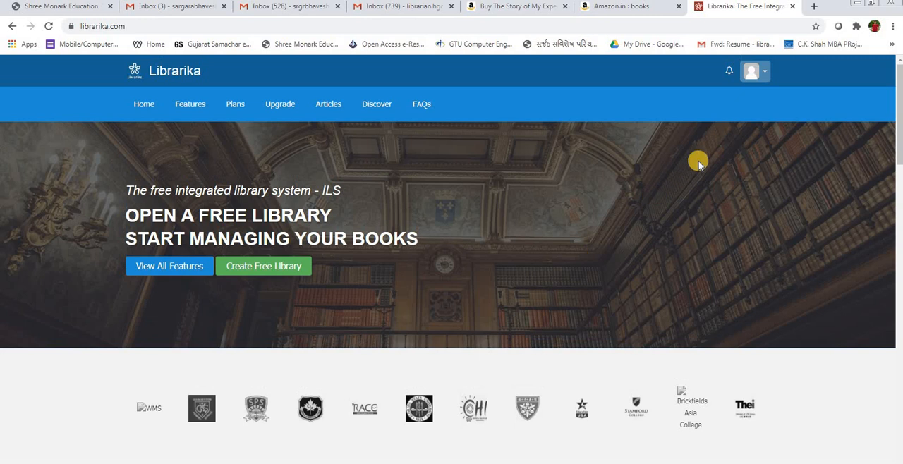
Step: Log out of the current Librarika account and open the form for creating a free library
left_click(762, 73)
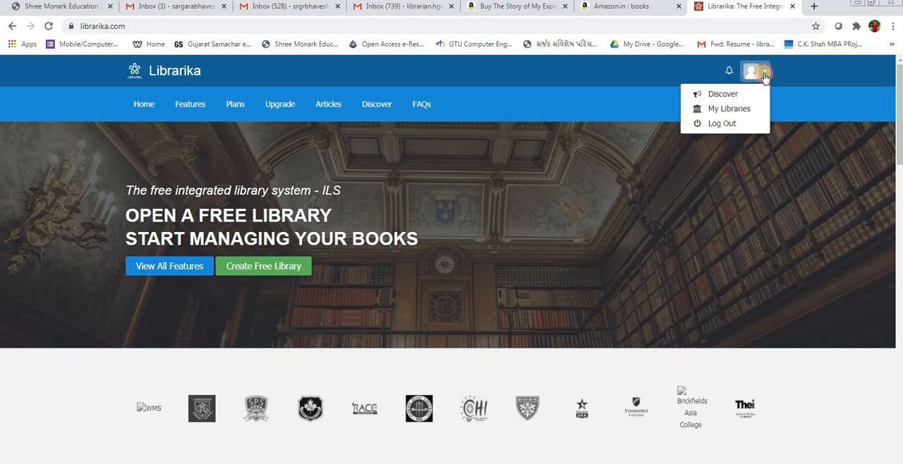
left_click(731, 126)
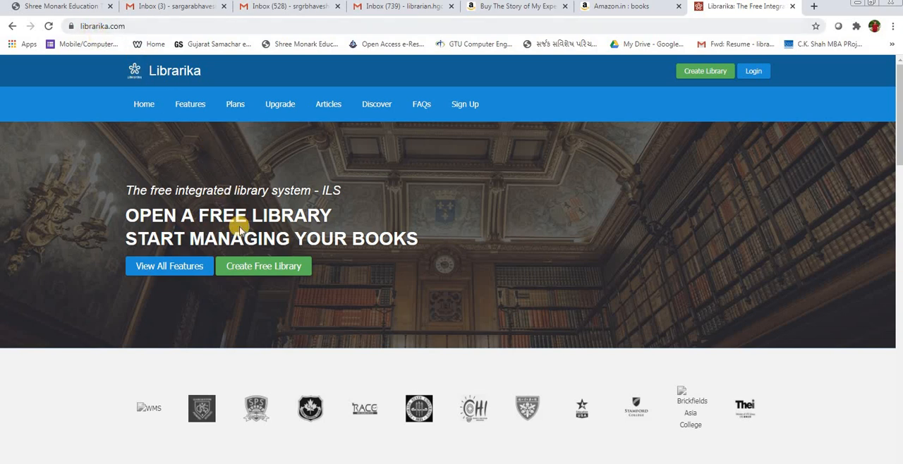
left_click(252, 271)
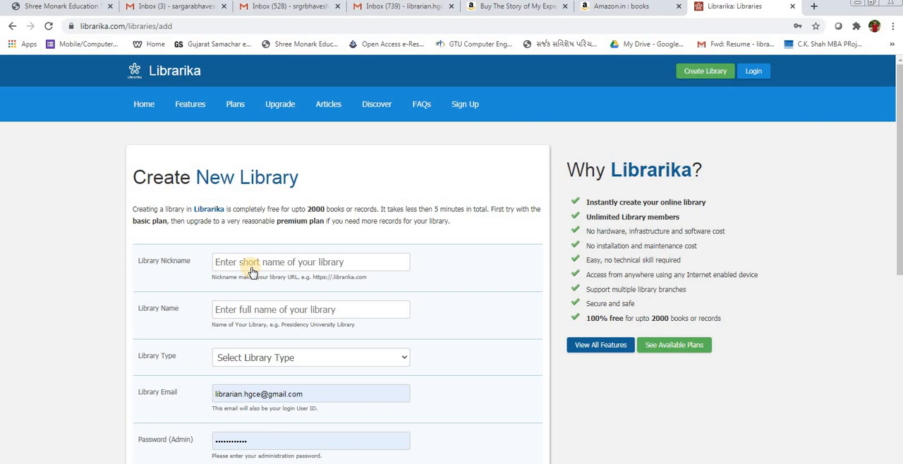
Step: Enter "dahilaxmi" as the library nickname in the Create New Library form
left_click(227, 261)
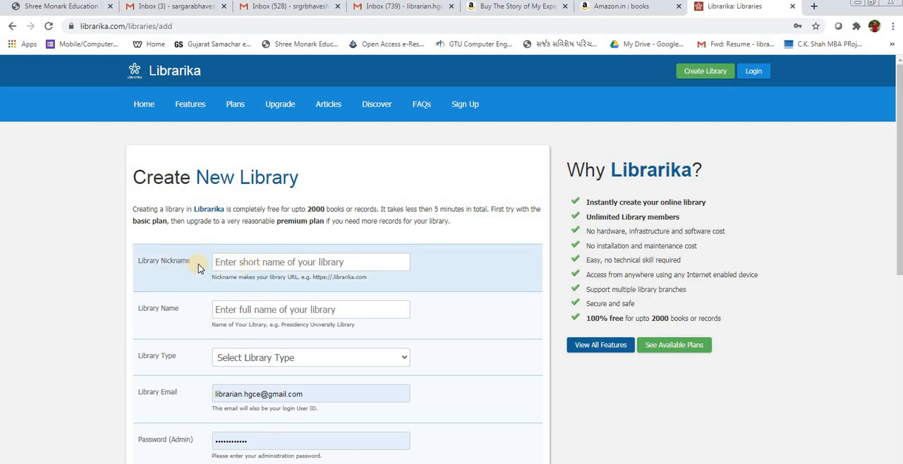
left_click(250, 264)
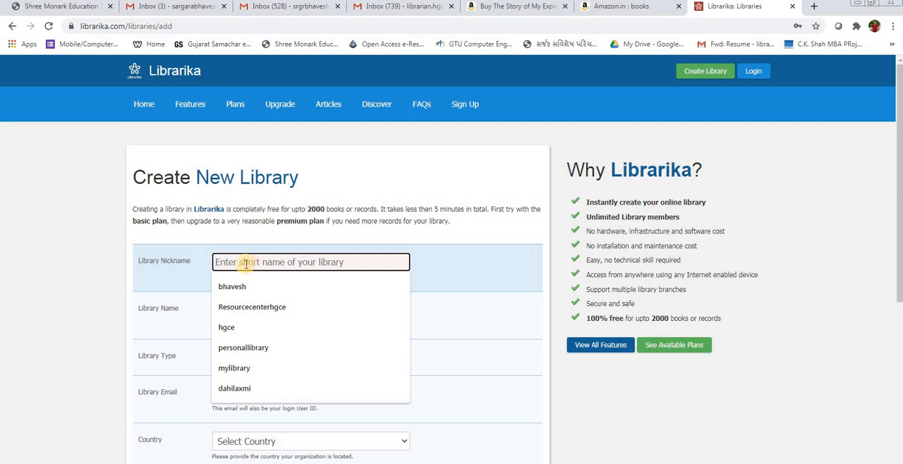
left_click(183, 280)
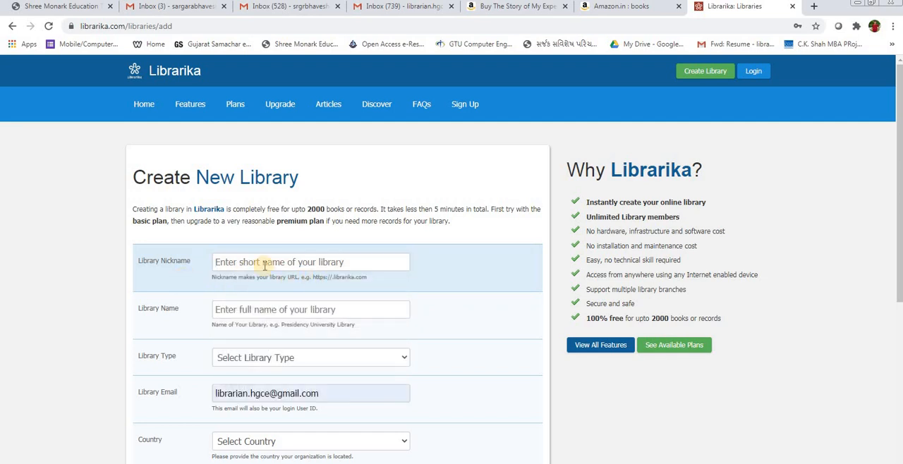
left_click(264, 264)
type("dahi")
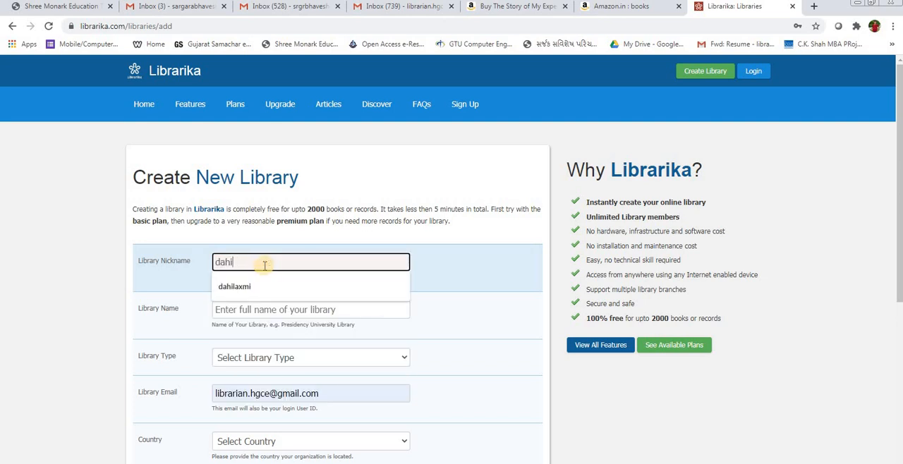
type("laxmi")
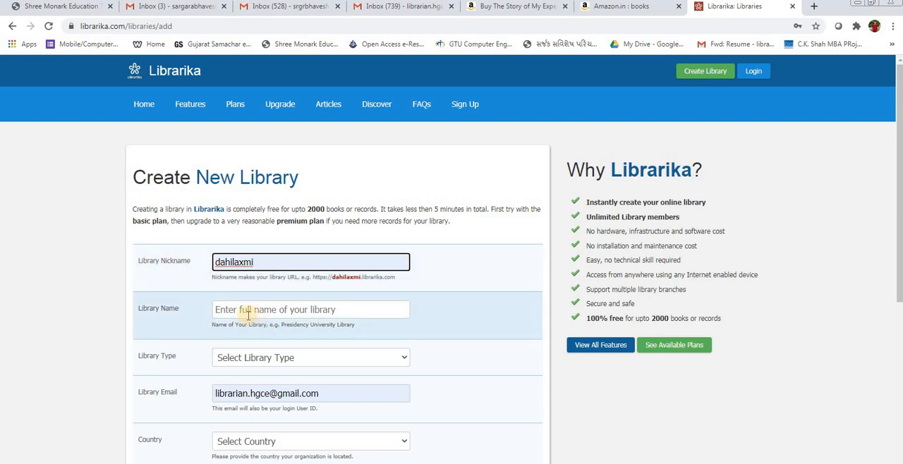
Step: Set the library name to "Personal Library" and the library type to Personal library
left_click(252, 310)
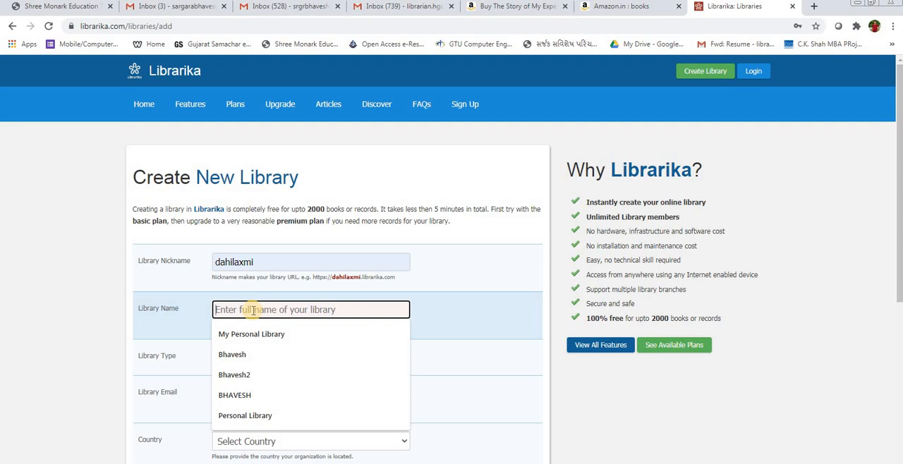
key("Up")
key("Return")
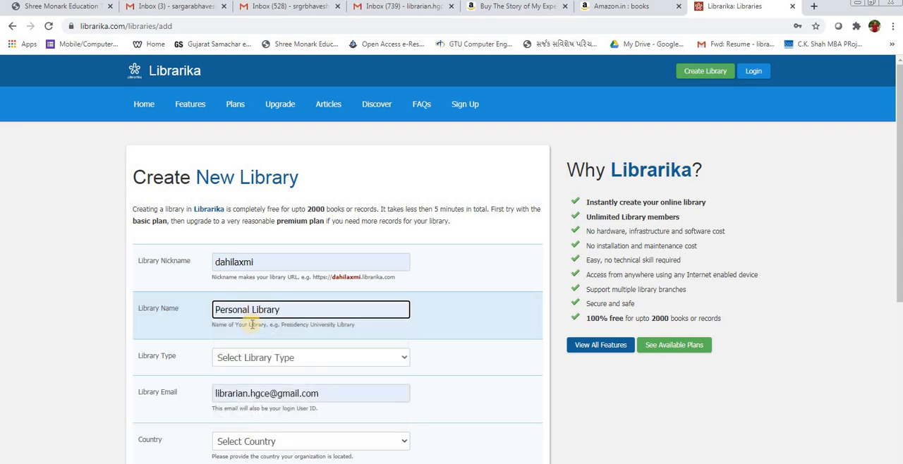
left_click(245, 360)
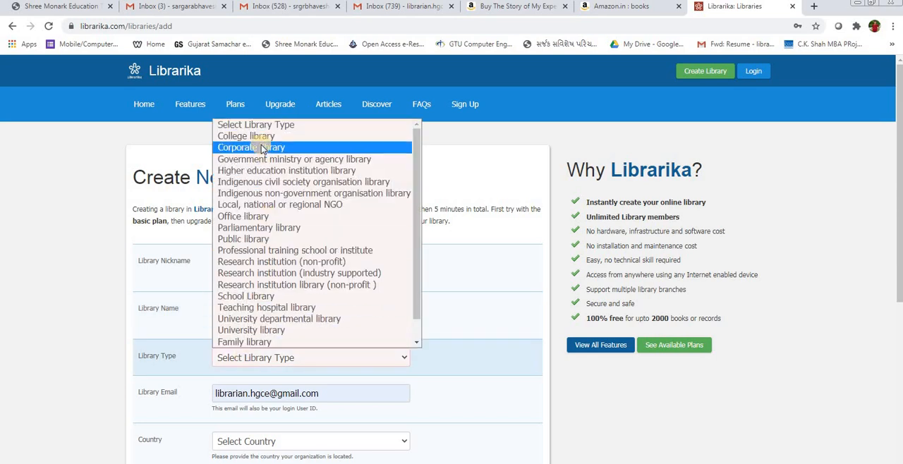
scroll(262, 229, "down", 1)
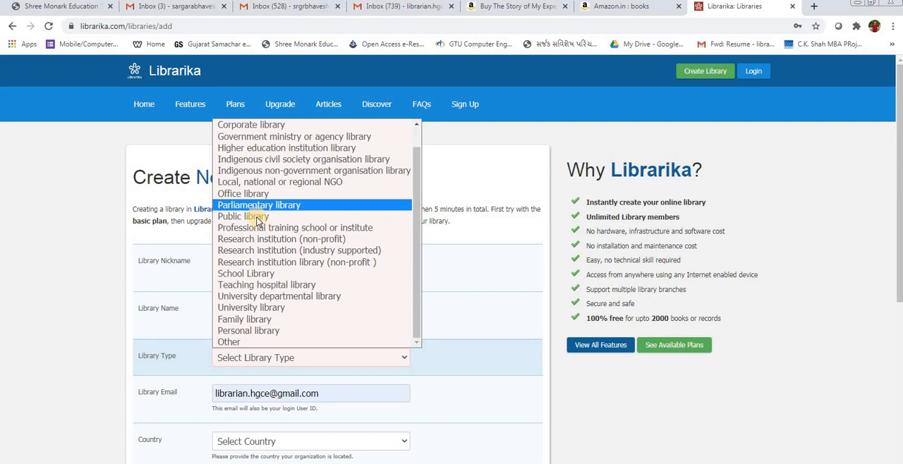
left_click(272, 331)
Step: Clear the prefilled library email and switch to the Gmail inbox to display the signed-in account's email address
scroll(262, 303, "down", 2)
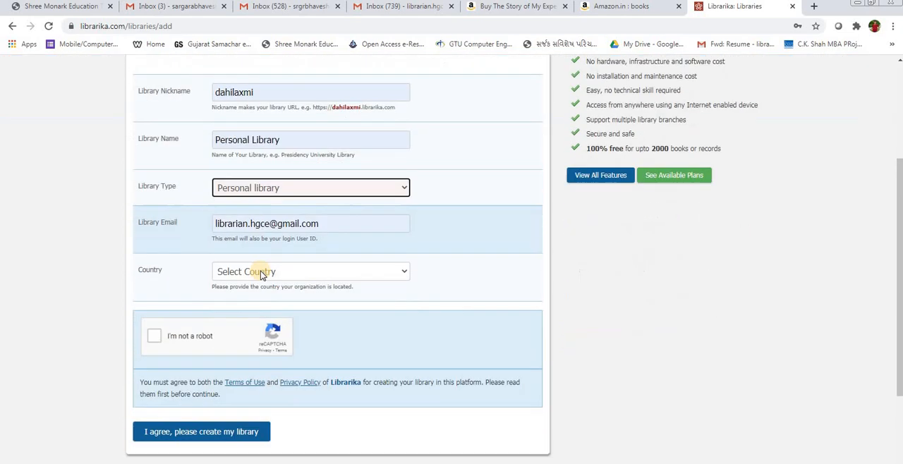
left_click(271, 224)
key("ctrl+a")
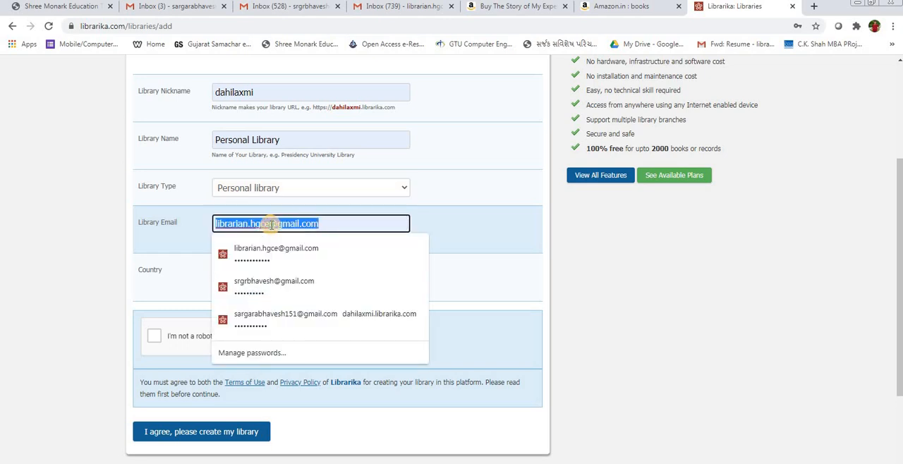
key("BackSpace")
key("ctrl+2")
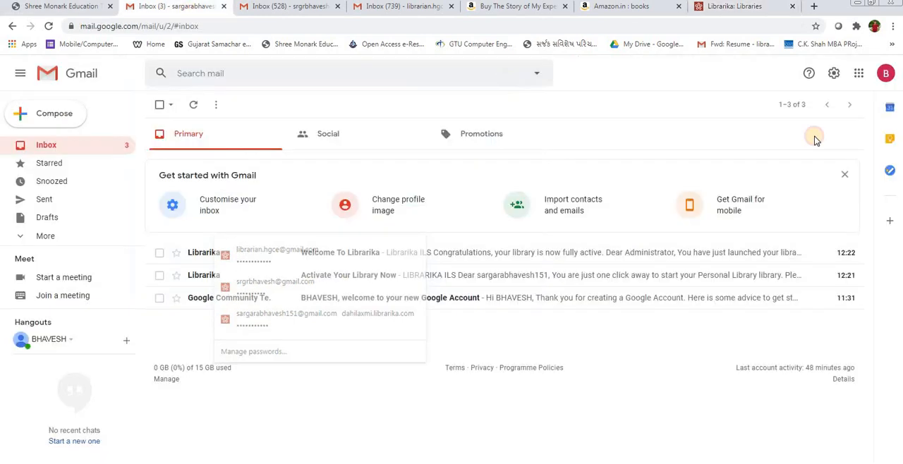
left_click(885, 73)
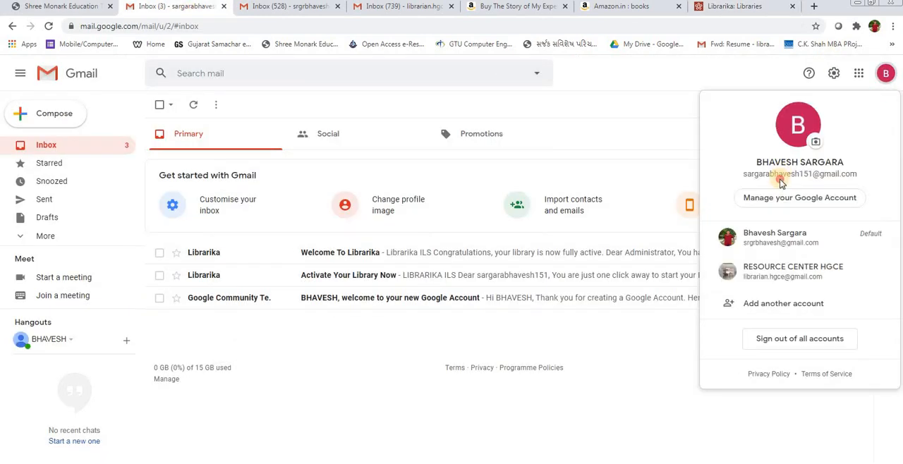
Step: Select the signed-in account's email address in Gmail for copying and return to the Create New Library form
double_click(781, 177)
triple_click(783, 176)
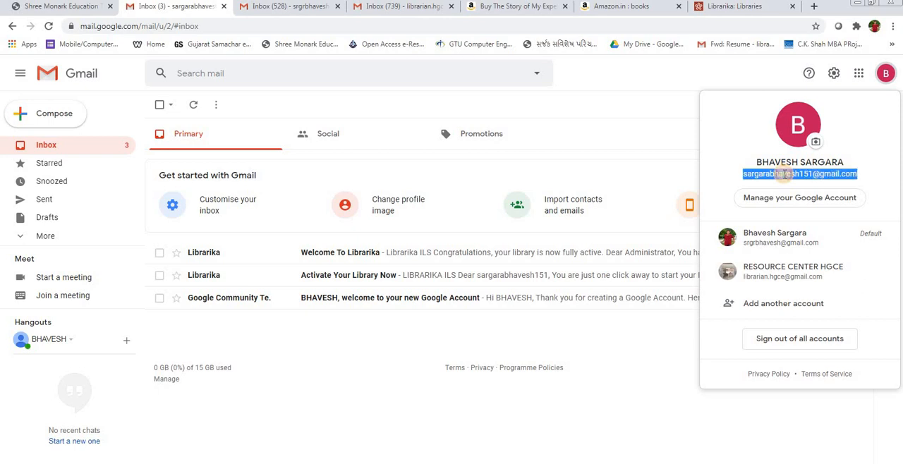
left_click(553, 90)
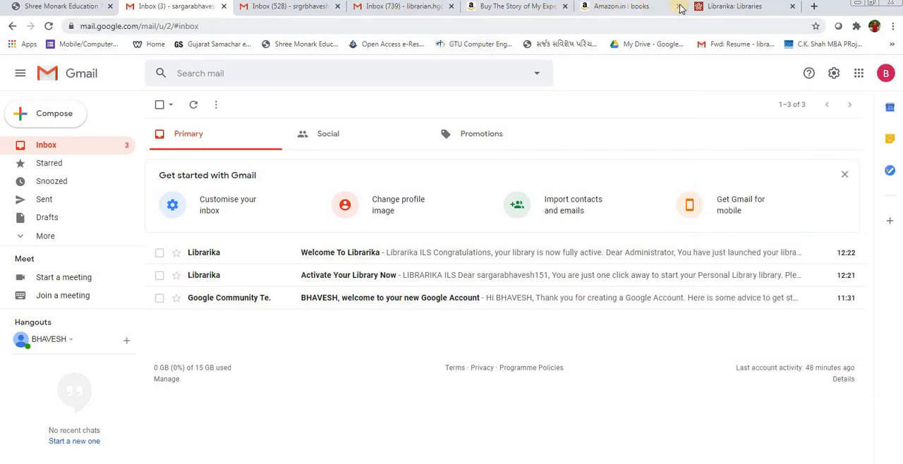
left_click(716, 7)
Step: Try to paste the account's email address into the Library Email field
left_click(246, 319)
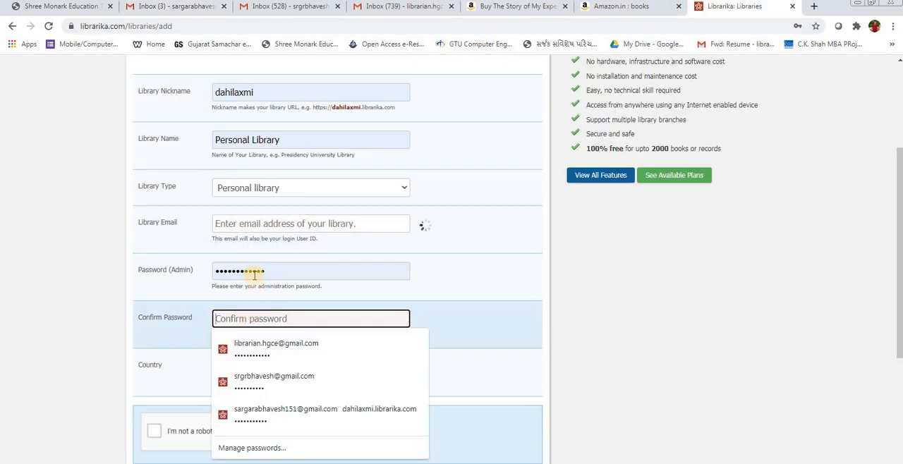
key("ctrl+v")
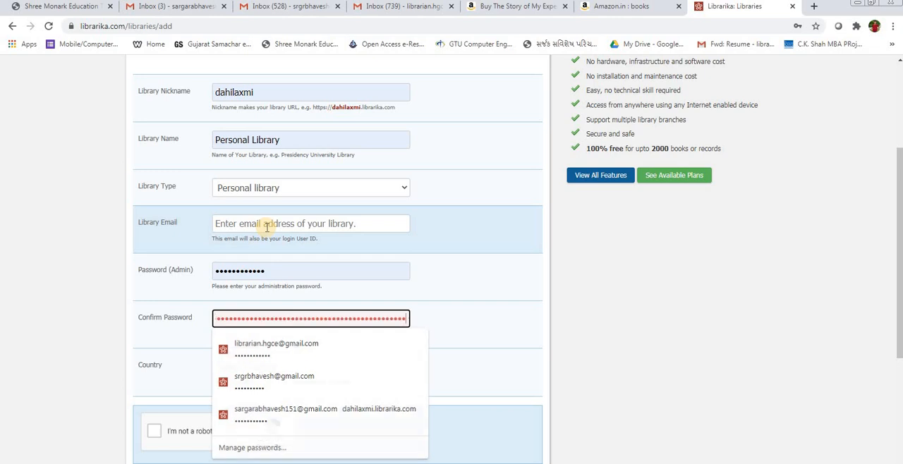
left_click(267, 224)
key("ctrl+v")
left_click(268, 225)
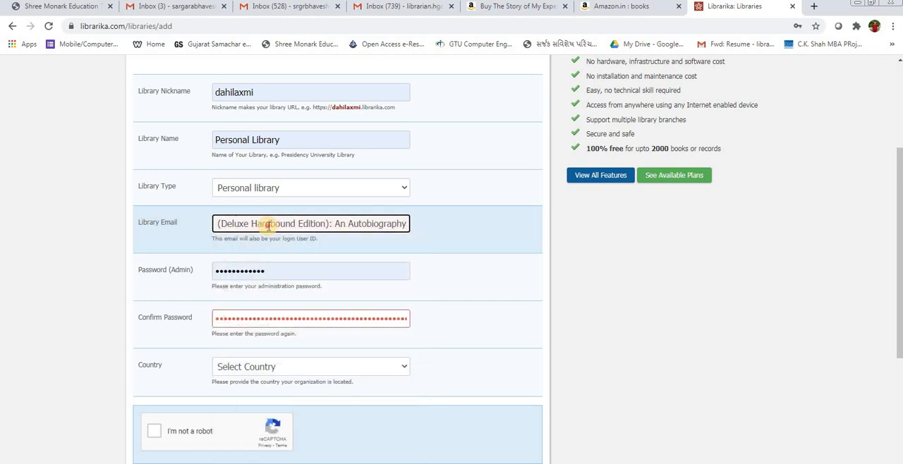
Step: Replace the Library Email content with the saved dahilaxmi.librarika.com login, filling in the library email and the admin password
double_click(268, 225)
key("ctrl+a")
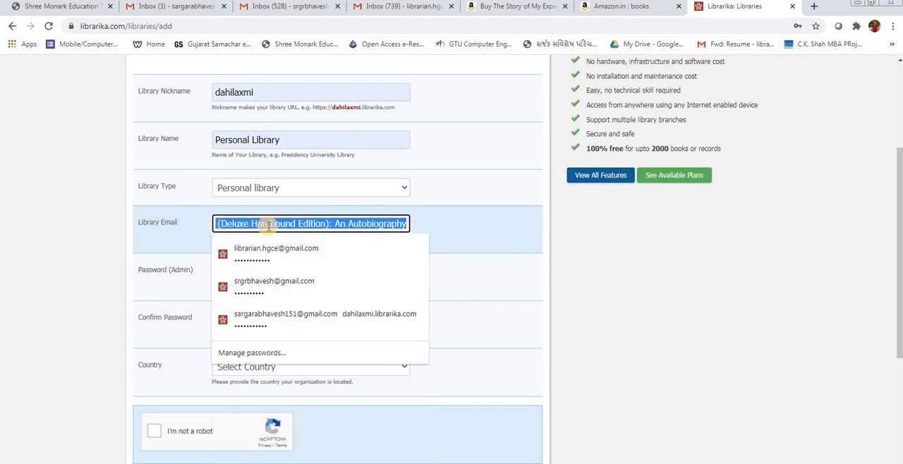
key("Up")
key("Up")
key("Return")
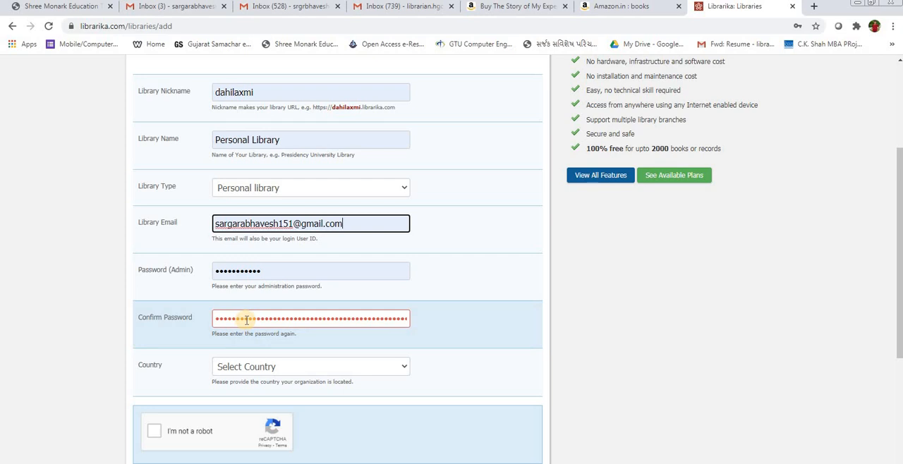
Step: Set the library's country to India
left_click(244, 366)
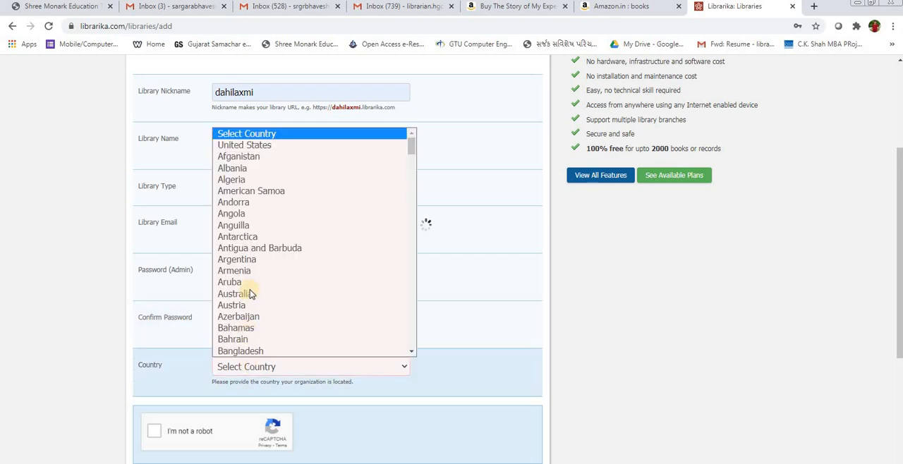
left_click(124, 367)
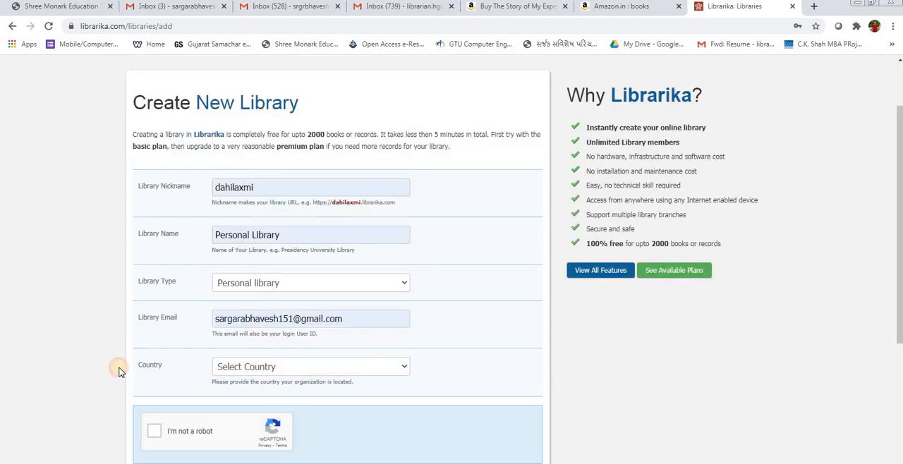
scroll(212, 338, "down", 1)
left_click(246, 316)
scroll(242, 252, "down", 5)
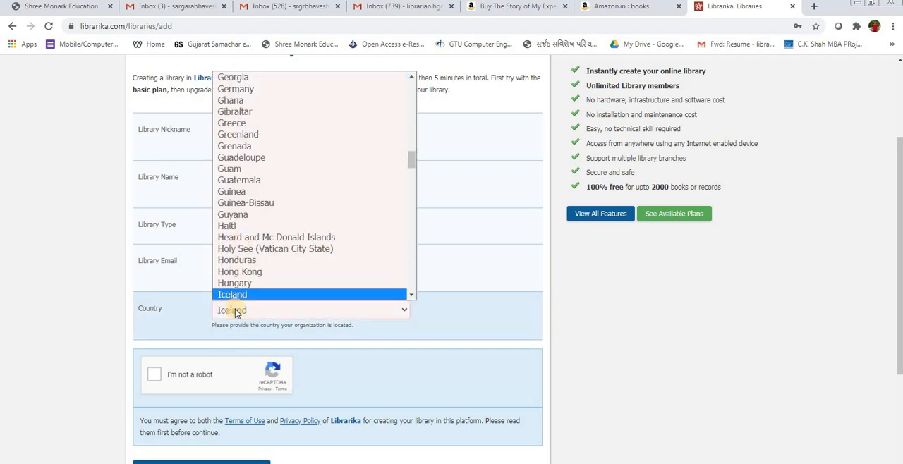
key("Down")
left_click(233, 295)
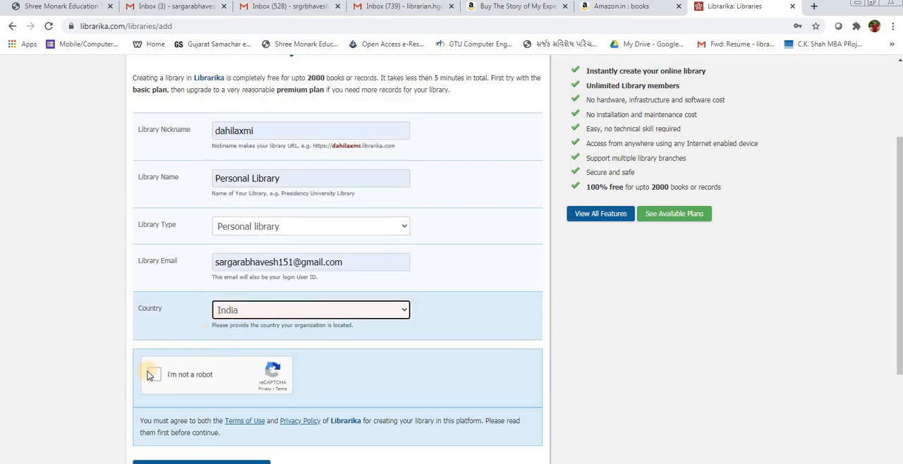
Step: Complete the "I'm not a robot" check and agree to the terms to create the library
left_click(154, 374)
scroll(162, 374, "down", 3)
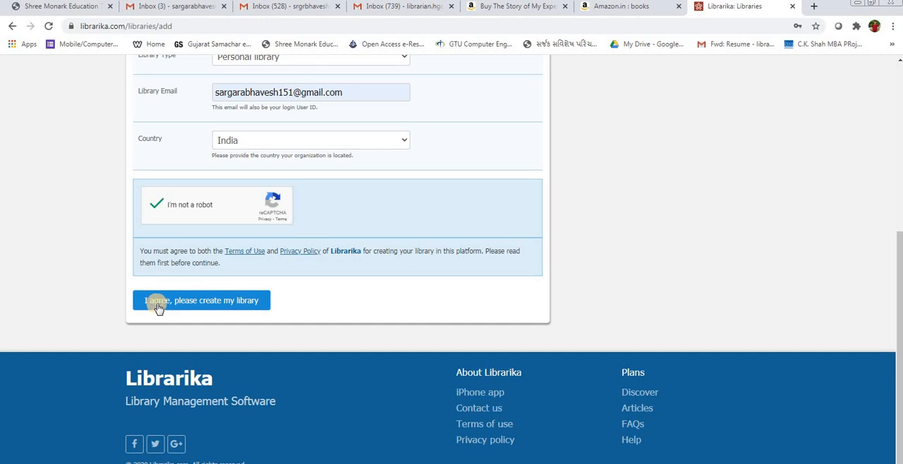
left_click(185, 304)
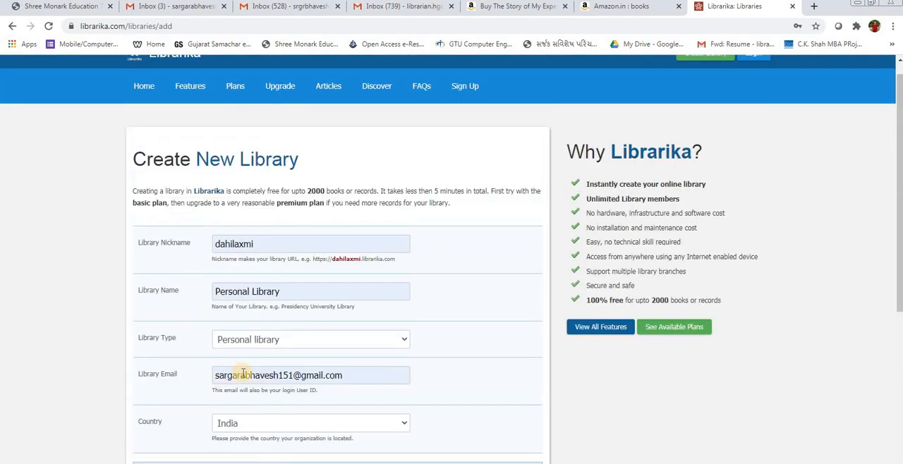
Step: Switch to Gmail, open the "Activate Your Library Now" message from Librarika and follow its activation link
triple_click(239, 376)
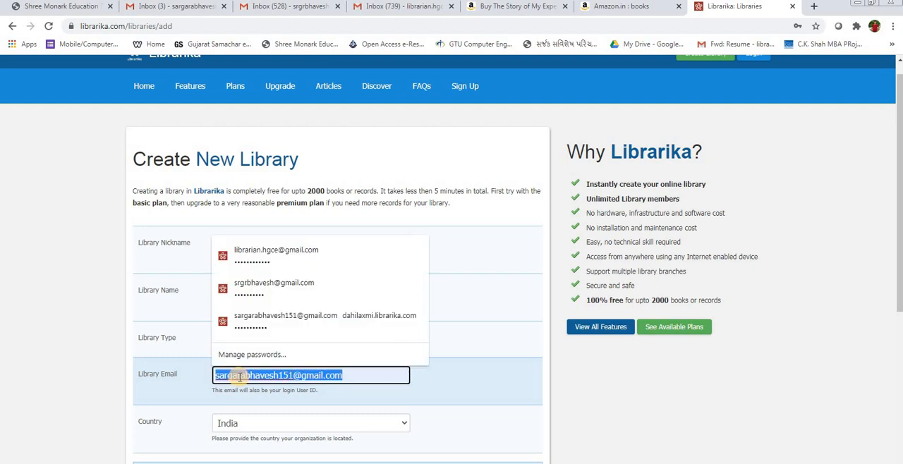
left_click(182, 12)
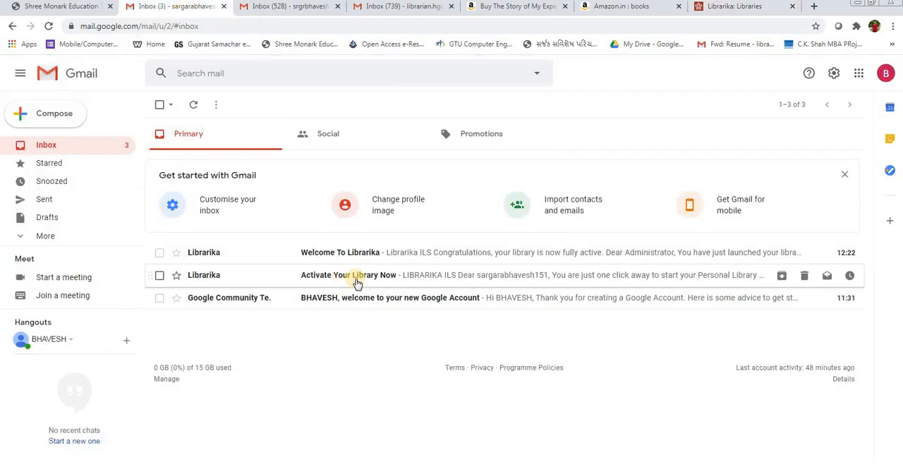
left_click(345, 275)
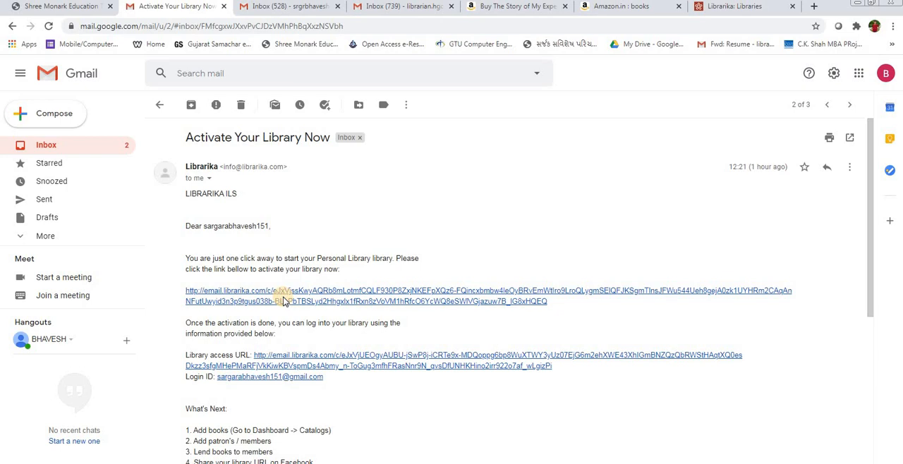
left_click(296, 301)
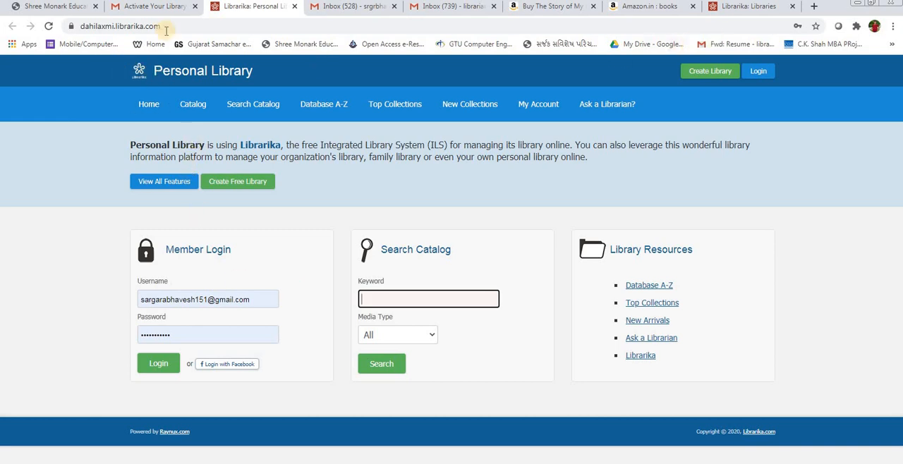
Step: Compare the nickname and library name in the Create New Library form with the address and title of the library's own site
left_click(738, 7)
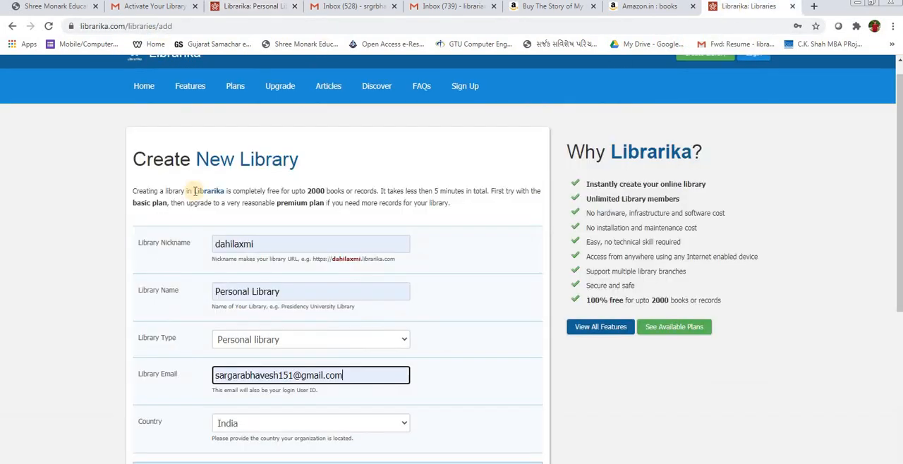
double_click(233, 245)
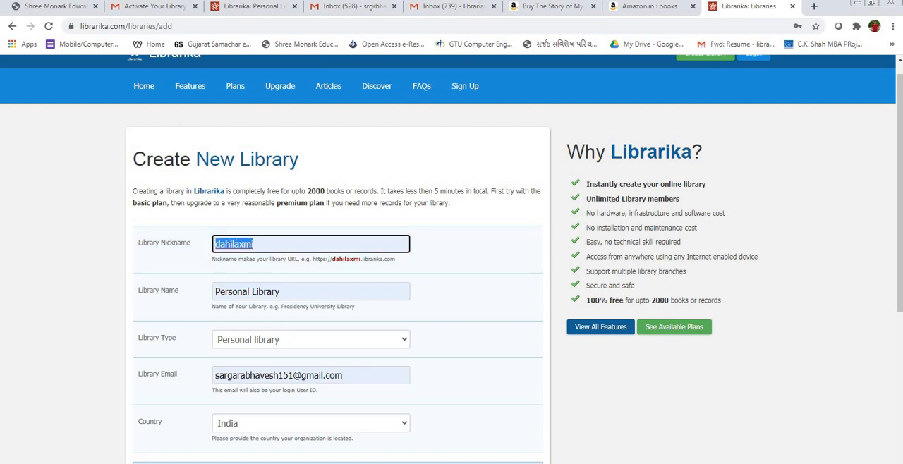
left_click(248, 8)
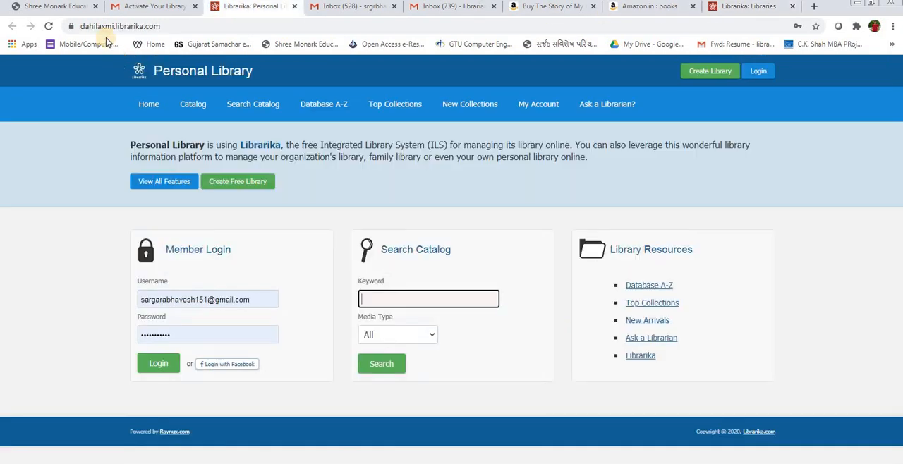
left_click(748, 6)
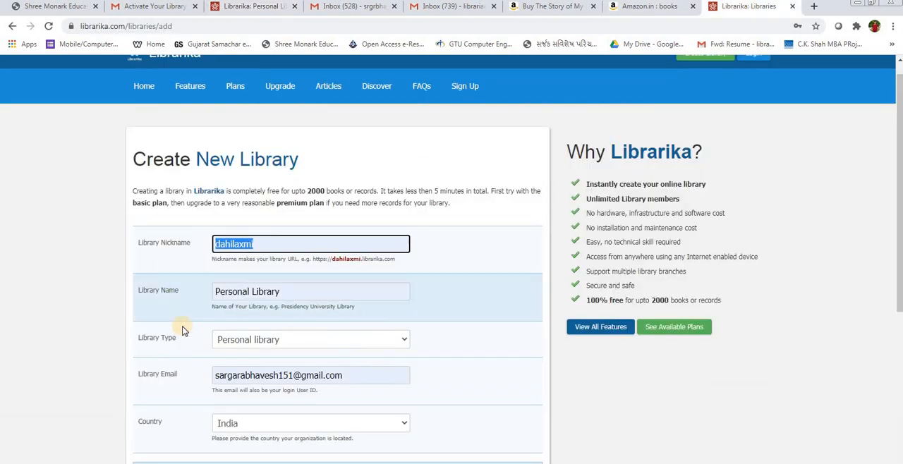
left_click(240, 292)
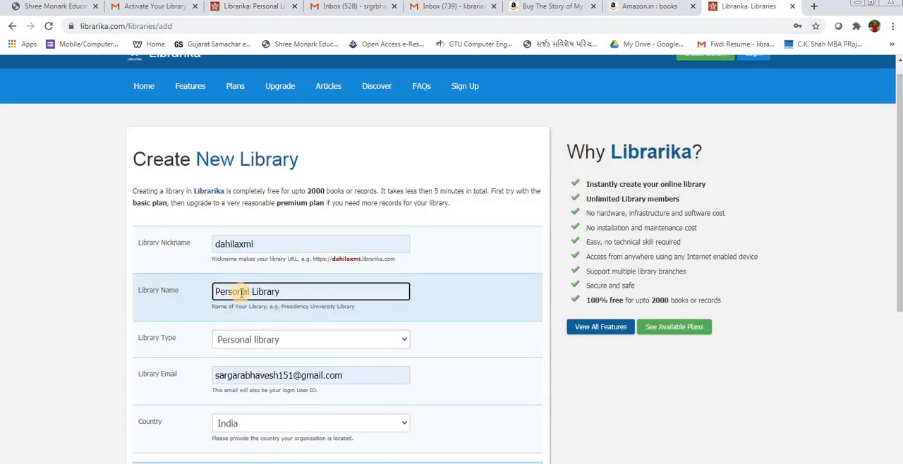
Step: Return to the Personal Library site and log in with the prefilled member username and password
left_click(240, 7)
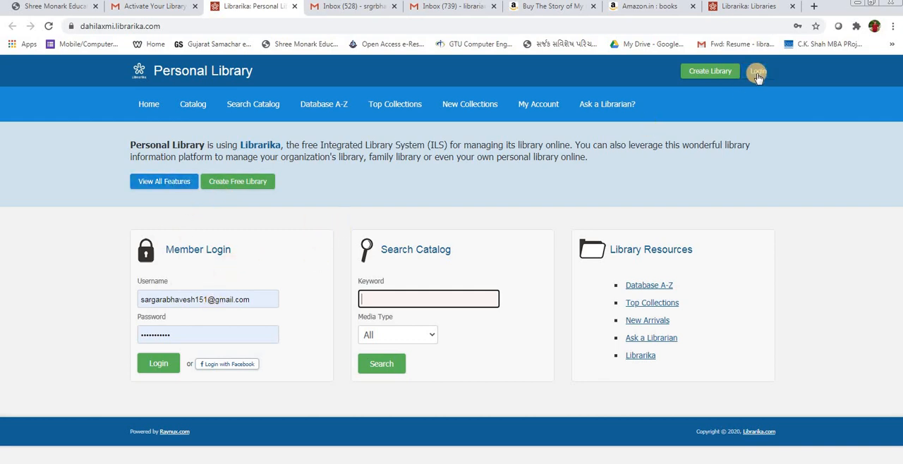
triple_click(200, 299)
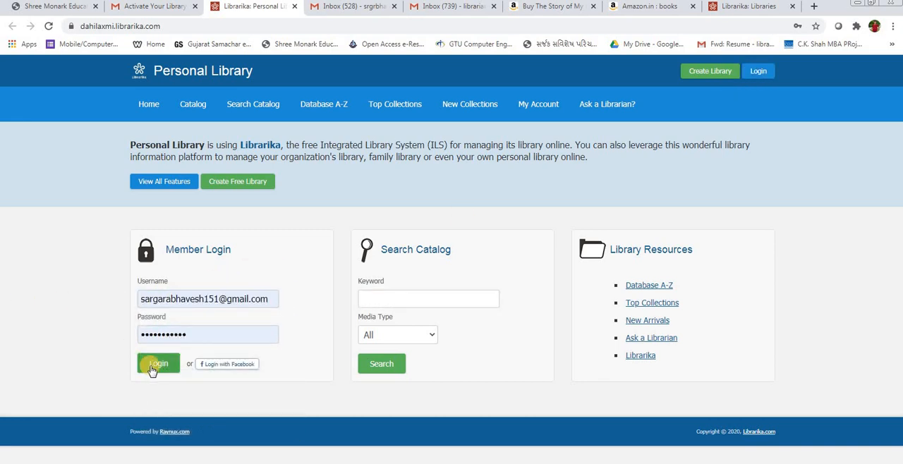
left_click(151, 370)
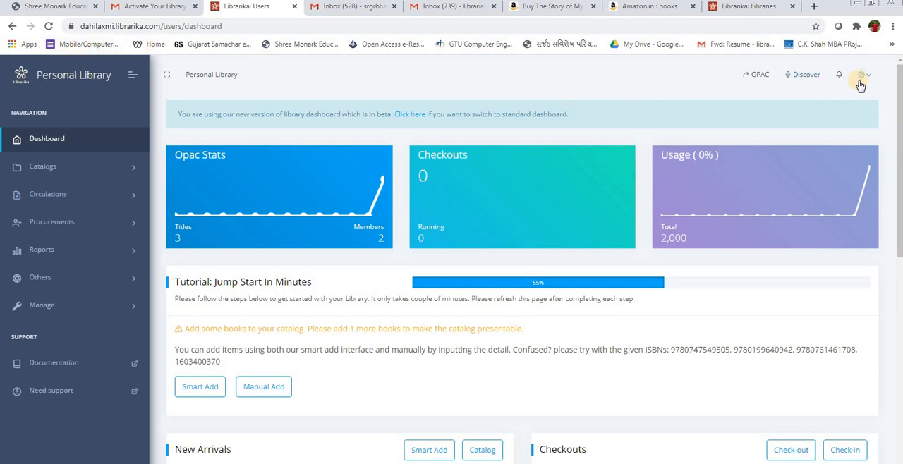
Step: Examine the library dashboard's sections and the options in the administrator's account menu
scroll(855, 90, "down", 6)
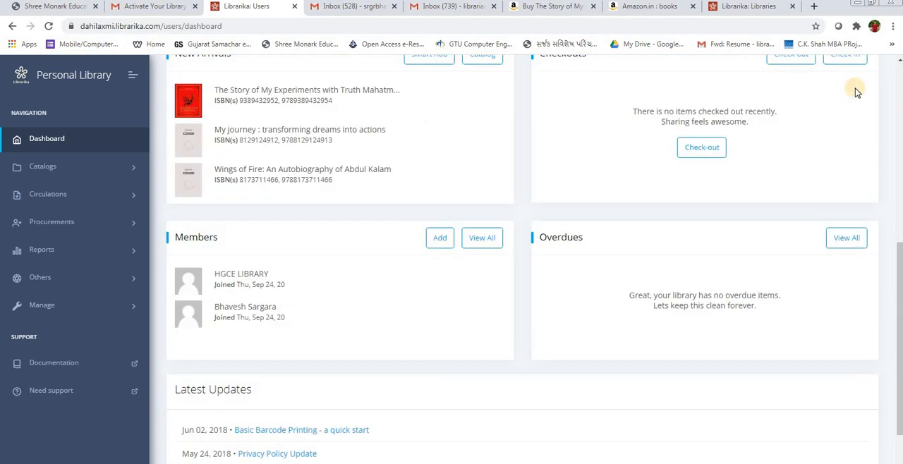
scroll(859, 237, "up", 6)
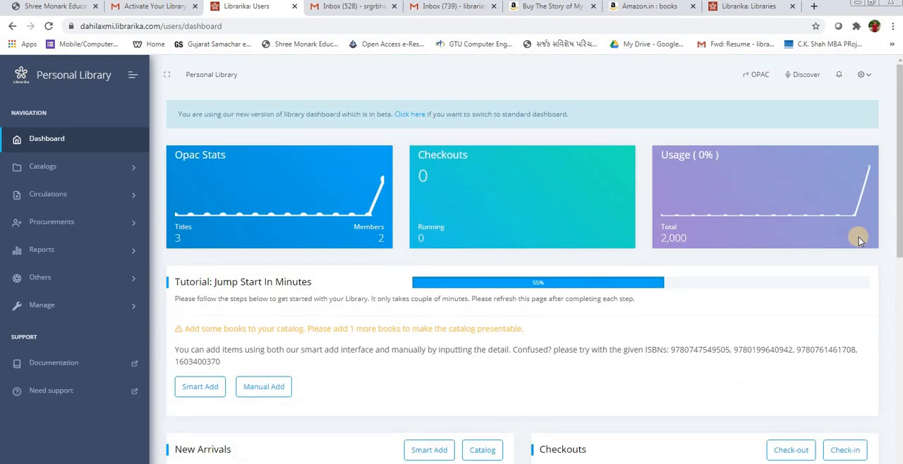
left_click(864, 74)
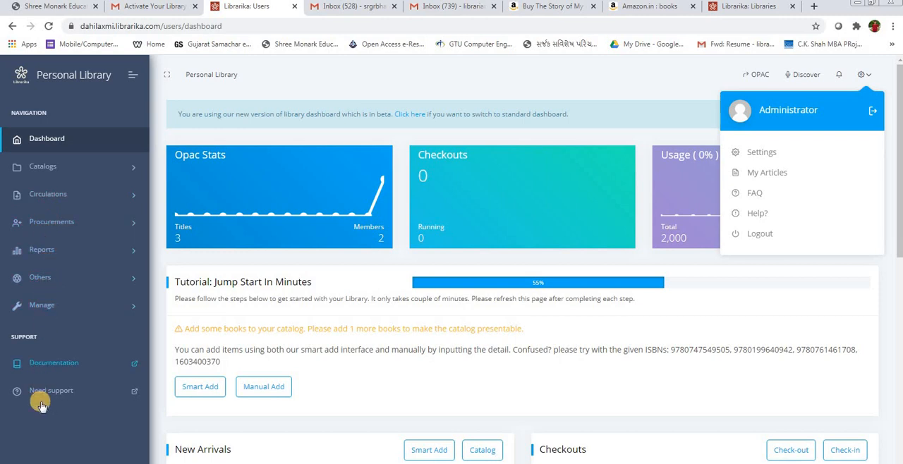
scroll(40, 395, "down", 2)
scroll(635, 332, "up", 2)
left_click(881, 77)
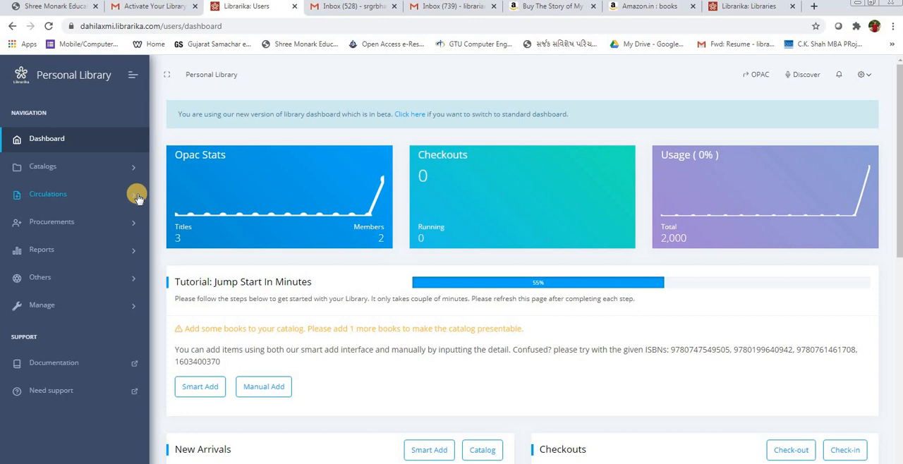
Step: Open the library's Catalog Items list and start adding a new item manually
left_click(43, 168)
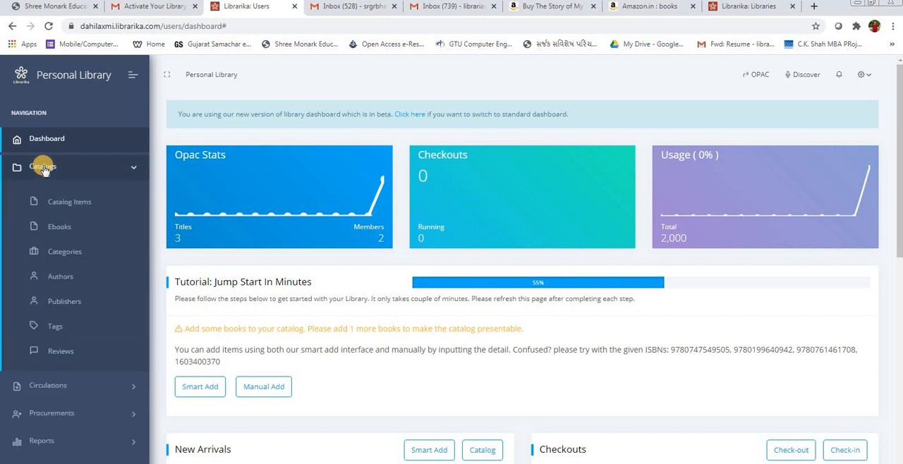
left_click(64, 205)
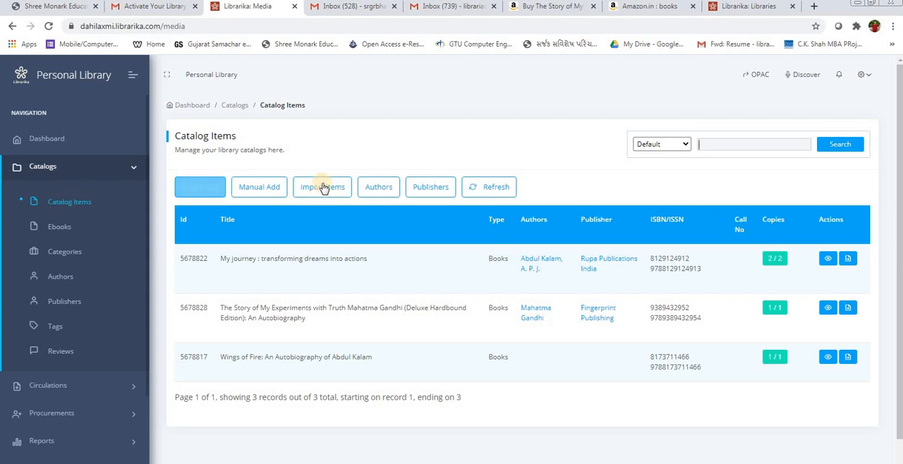
left_click(201, 189)
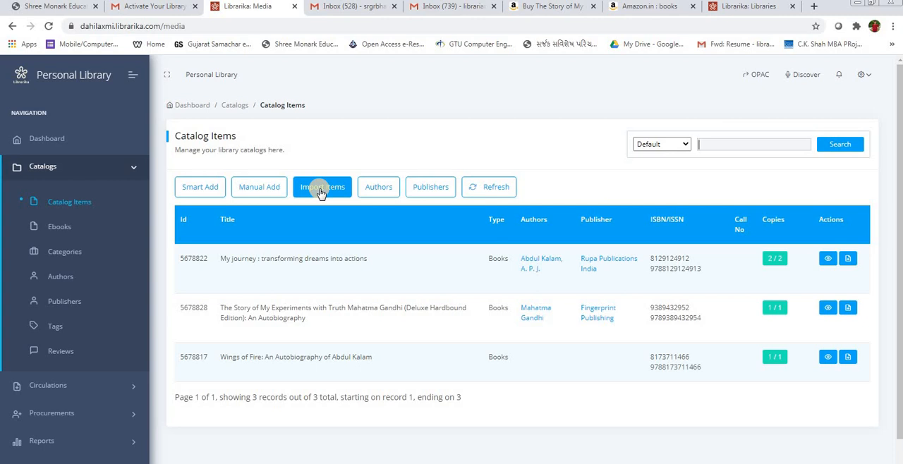
left_click(260, 191)
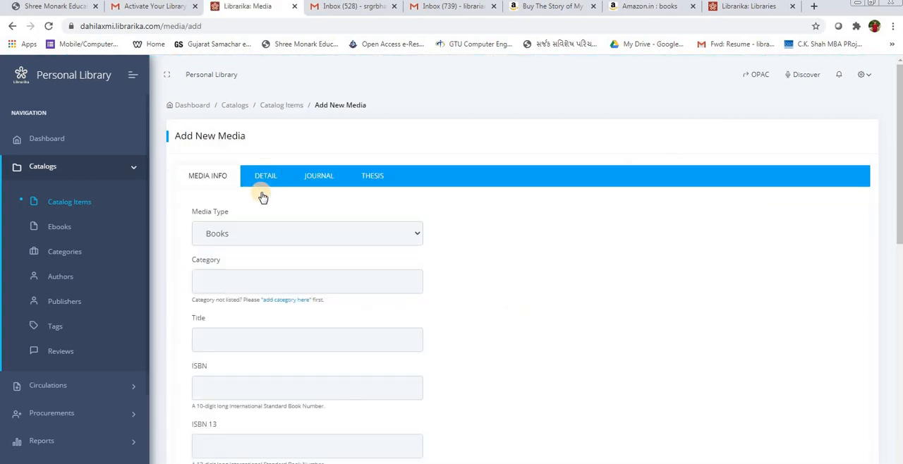
Step: Set the media type of the new catalog item to Books
left_click(256, 235)
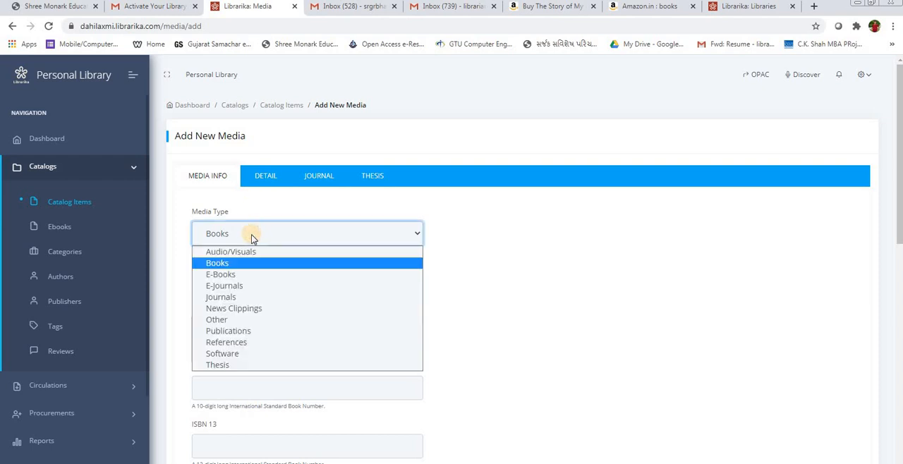
left_click(219, 262)
scroll(221, 284, "down", 2)
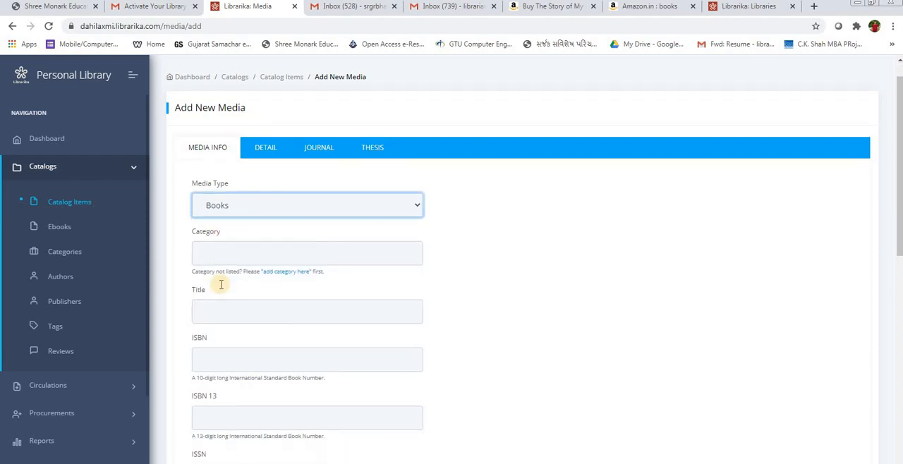
Step: Keep Books as the media type and try to enter GUJARATI as the new item's category
left_click(228, 180)
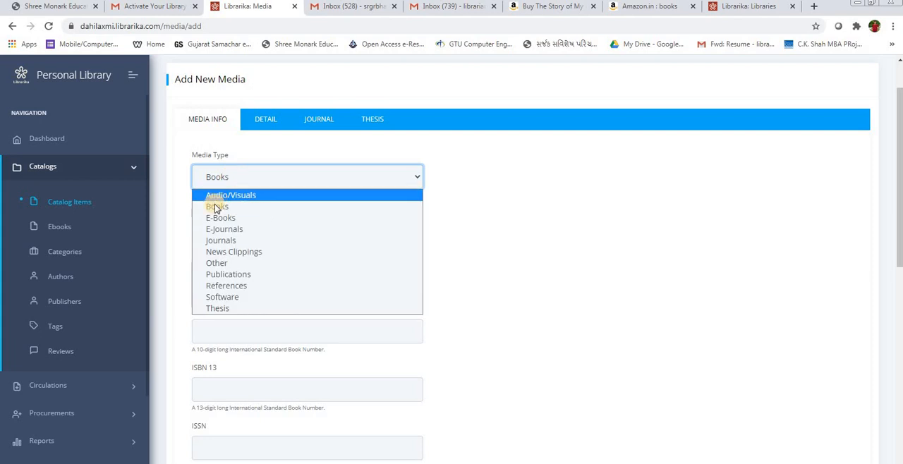
left_click(212, 208)
left_click(212, 222)
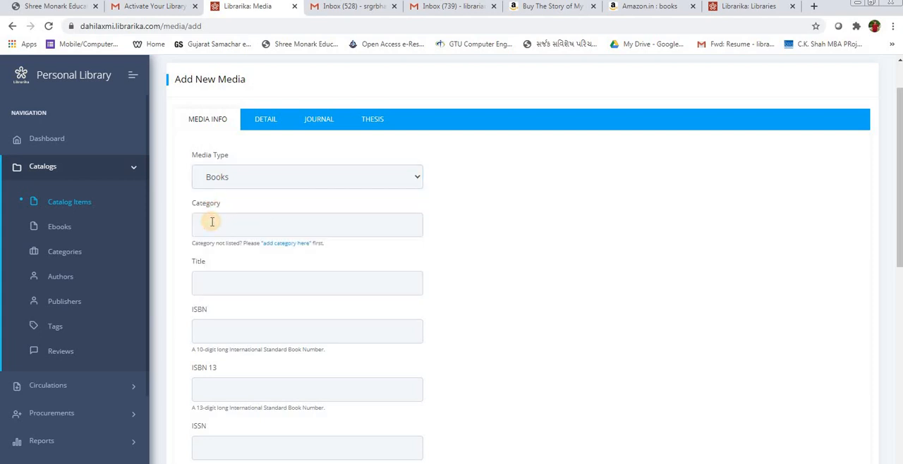
type("GUJARATI")
Step: Switch to the Amazon books page and open the product page of the Gujarati paperback Jivan Ni Vaat
left_click(213, 283)
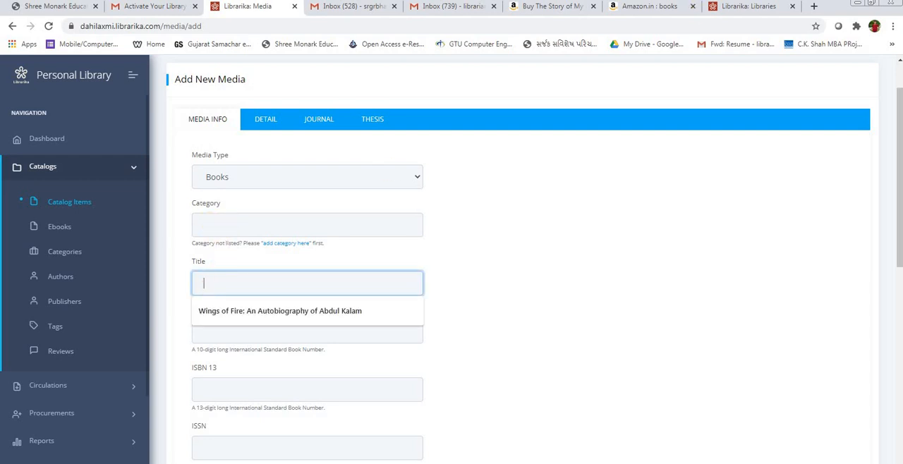
left_click(638, 6)
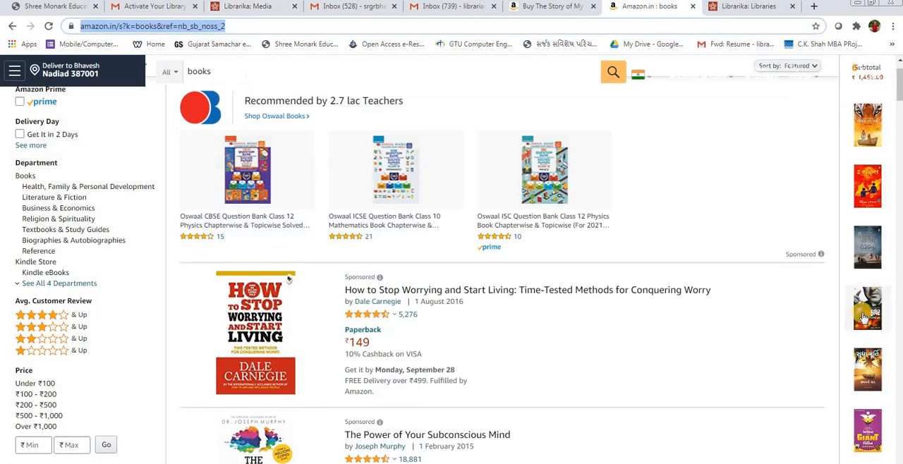
left_click(866, 369)
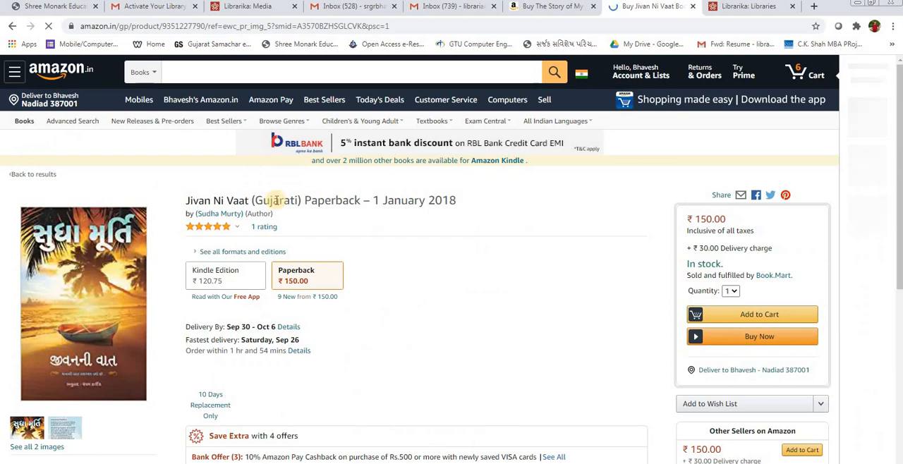
scroll(277, 204, "down", 20)
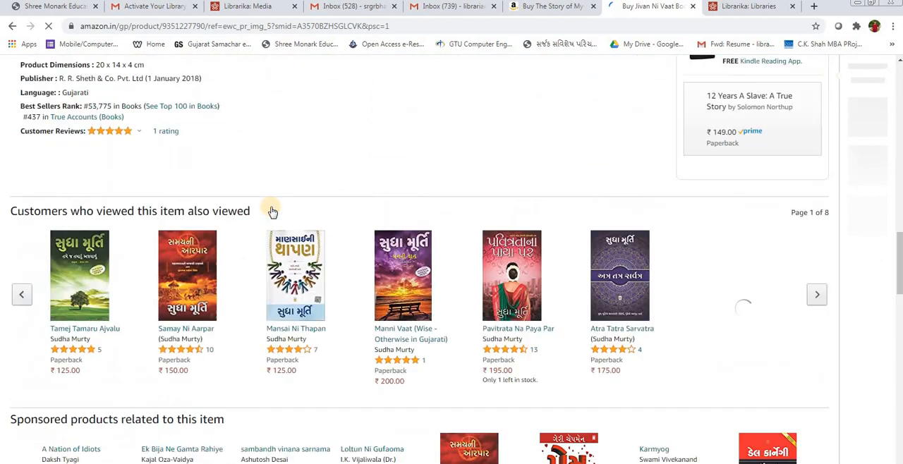
scroll(272, 210, "up", 20)
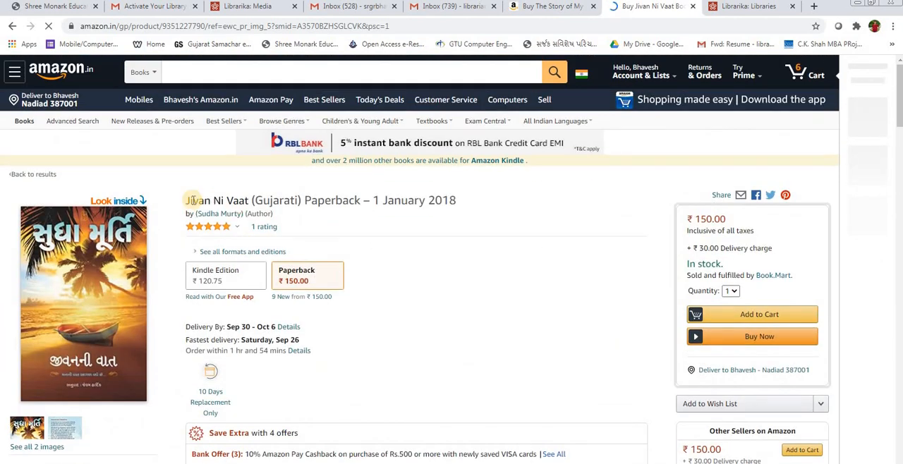
Step: Copy the book title Jivan Ni Vaat from Amazon into the new catalog item's Title in Librarika
left_click_drag(187, 201, 250, 202)
key("ctrl+c")
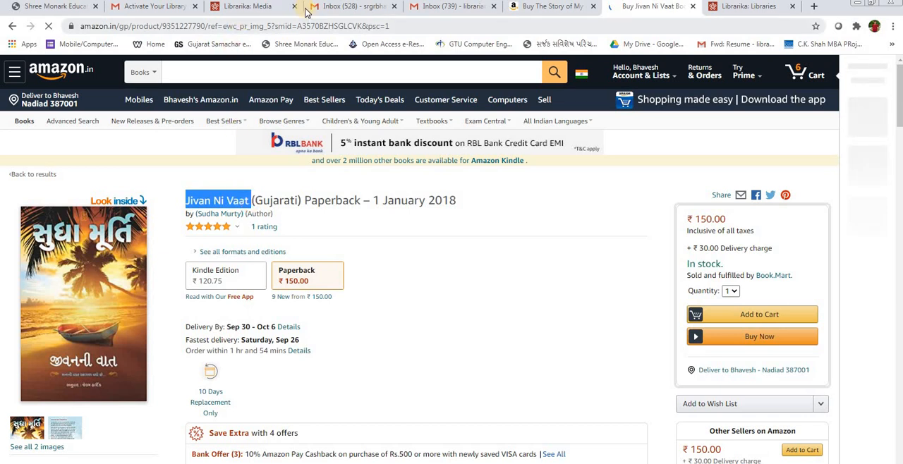
left_click(254, 6)
left_click(221, 283)
key("ctrl+v")
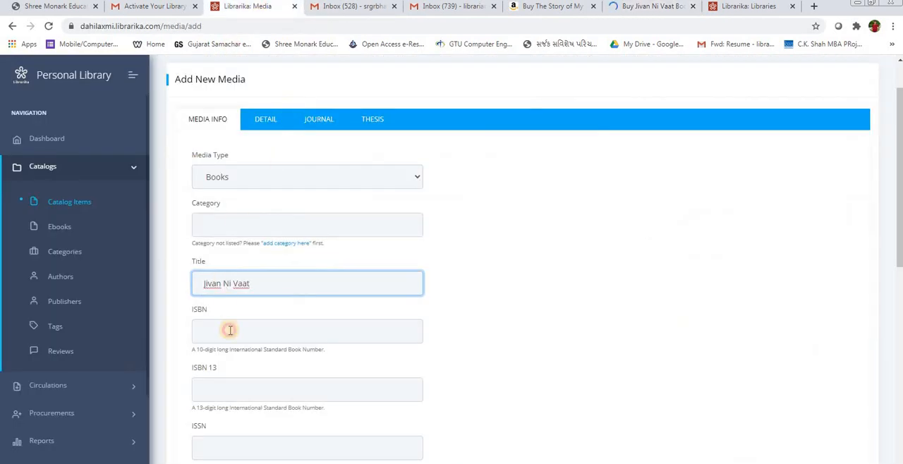
left_click(230, 330)
scroll(230, 330, "down", 2)
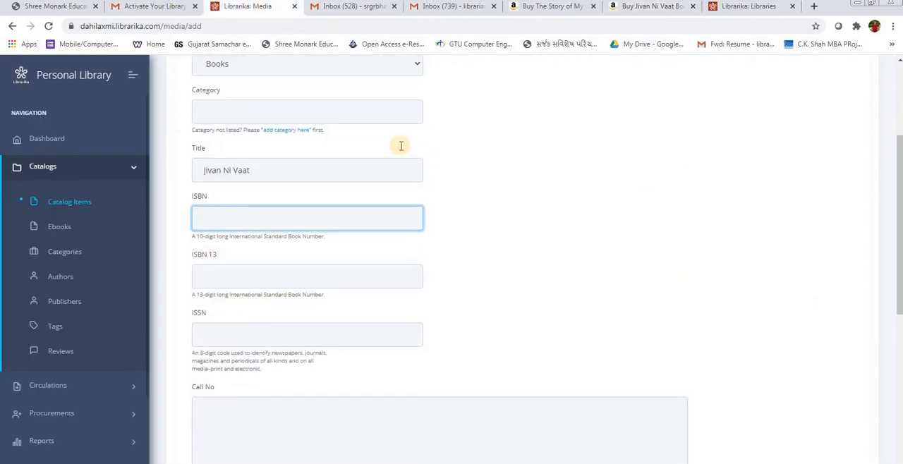
left_click(630, 8)
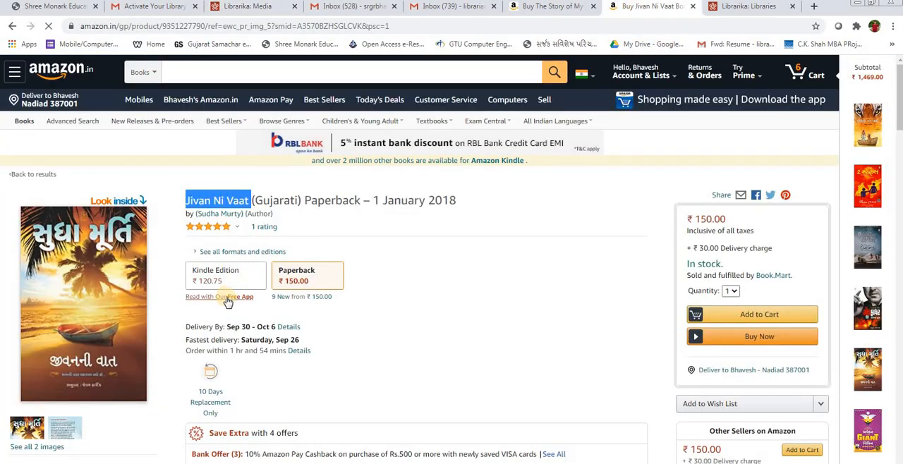
scroll(227, 302, "down", 4)
scroll(228, 300, "down", 7)
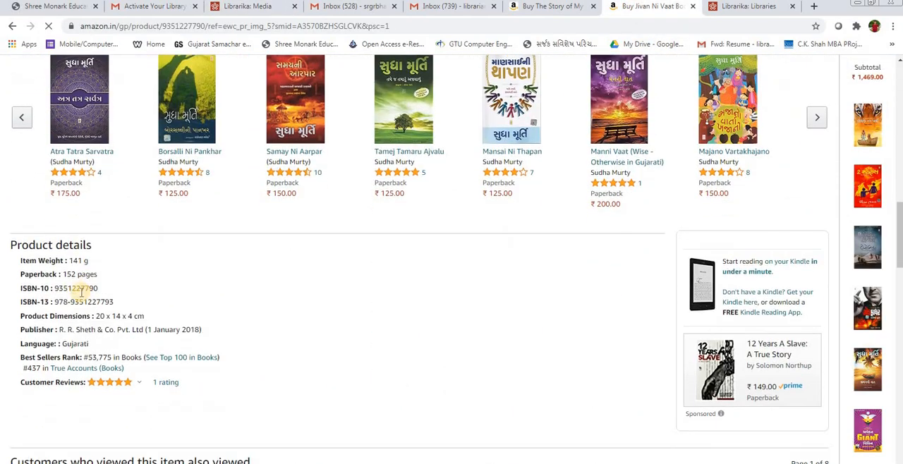
double_click(70, 289)
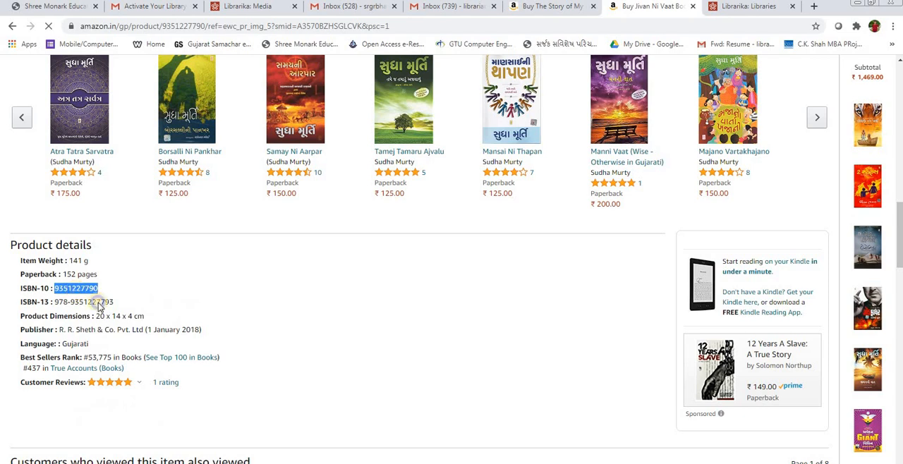
right_click(87, 291)
left_click(99, 304)
left_click(240, 6)
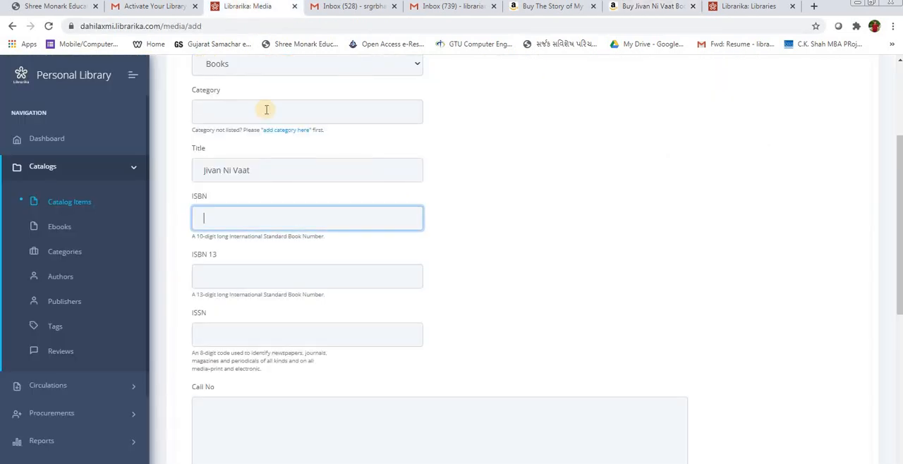
key("ctrl+v")
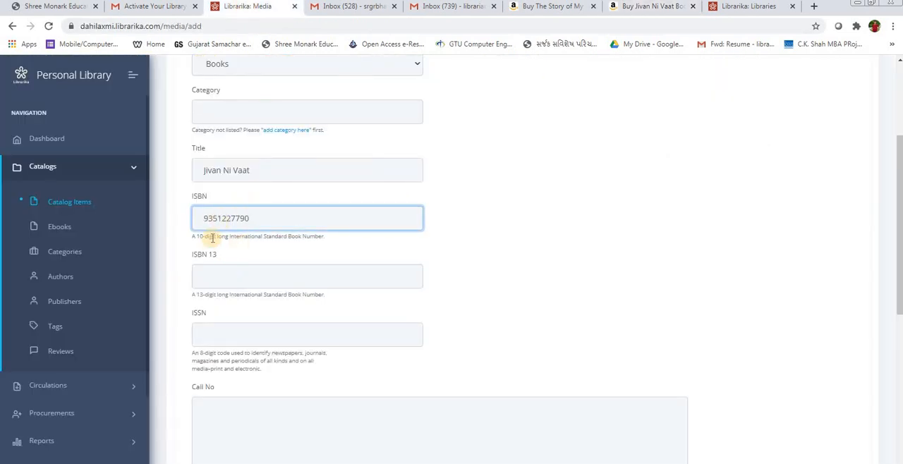
left_click(228, 280)
left_click(734, 6)
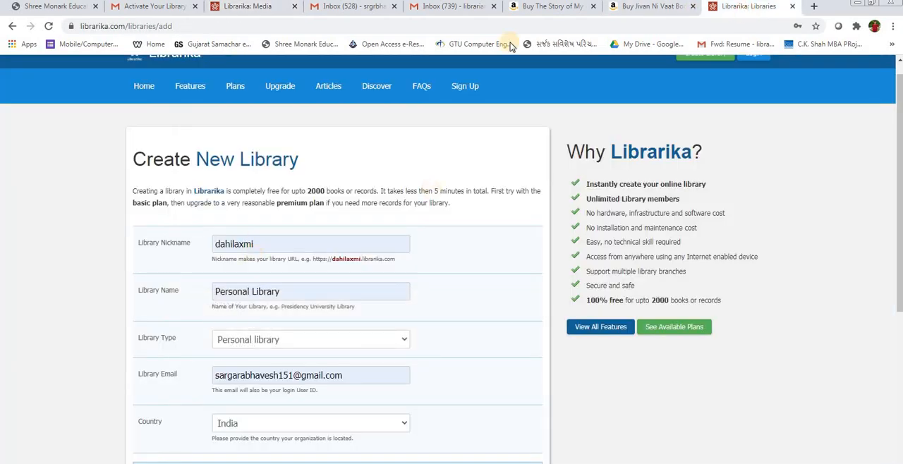
left_click(639, 9)
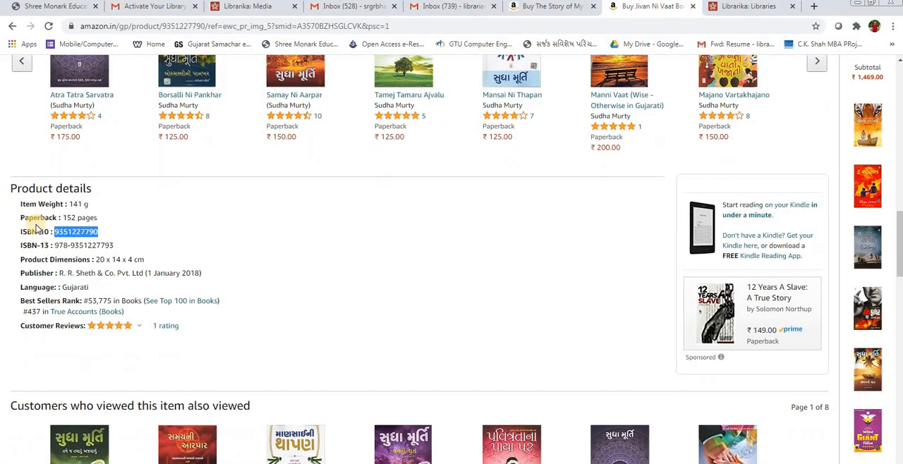
left_click_drag(56, 245, 114, 245)
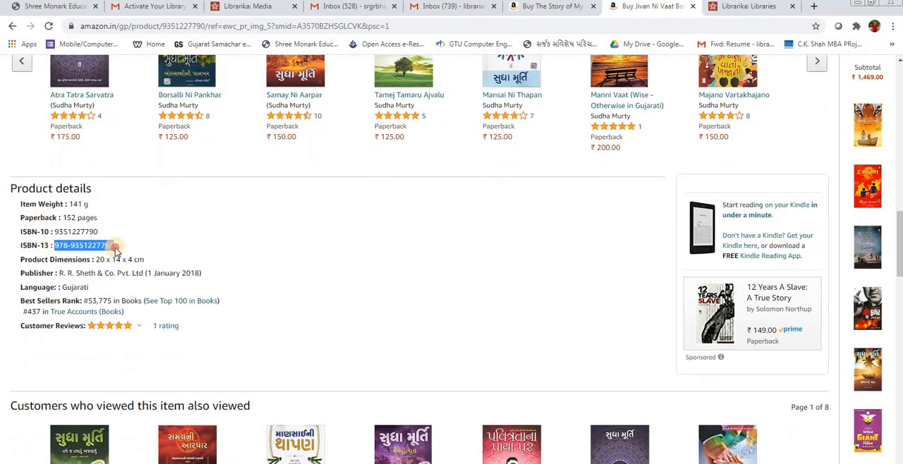
left_click(258, 7)
key("ctrl+v")
left_click(218, 277)
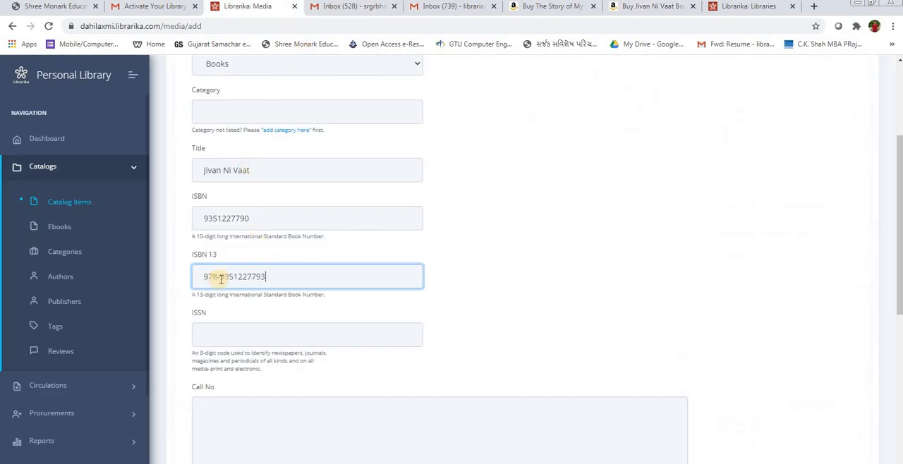
key("Delete")
Step: Try to fill in the publisher with R. R. Sheth & Co. Pvt. Ltd copied from the Amazon product details
scroll(228, 335, "down", 2)
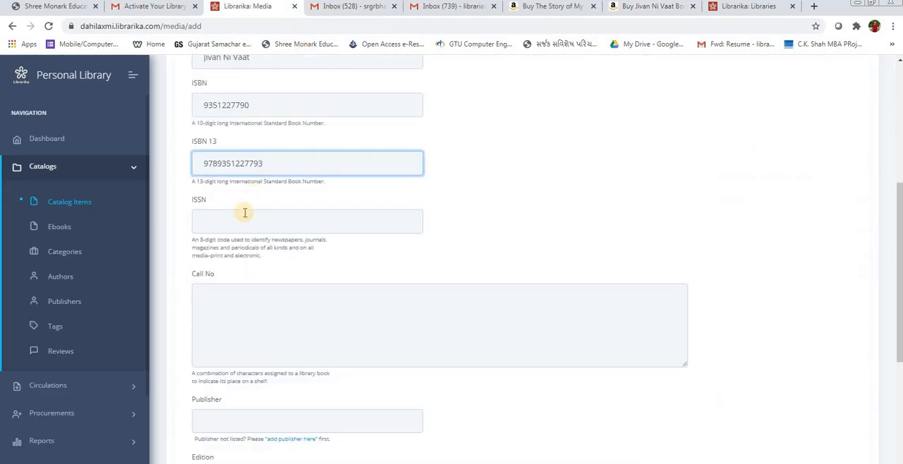
left_click(241, 322)
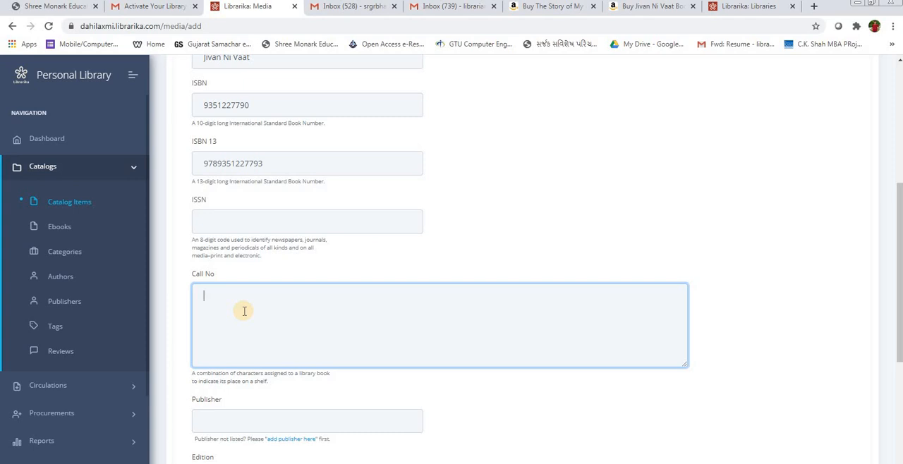
scroll(244, 311, "down", 3)
left_click(254, 192)
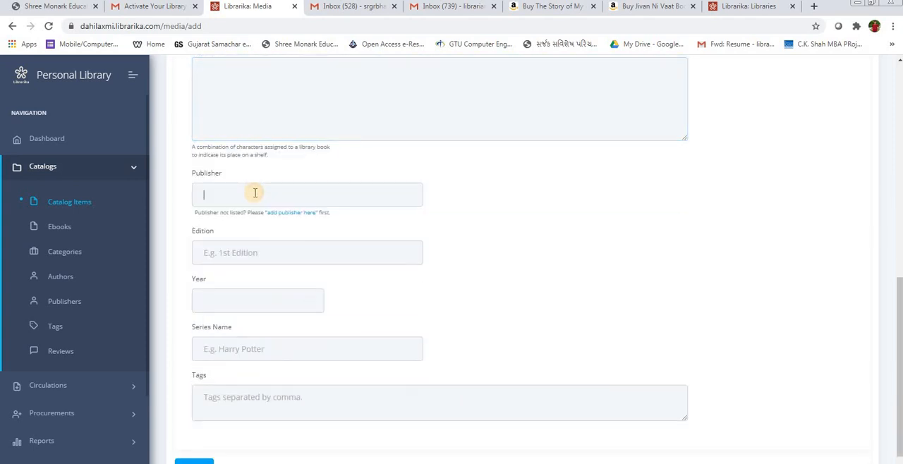
left_click(754, 7)
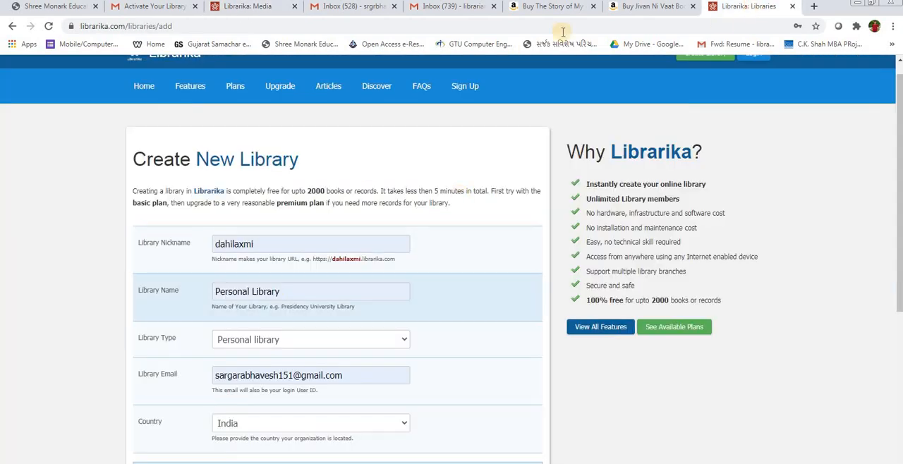
left_click(621, 7)
left_click_drag(59, 273, 147, 273)
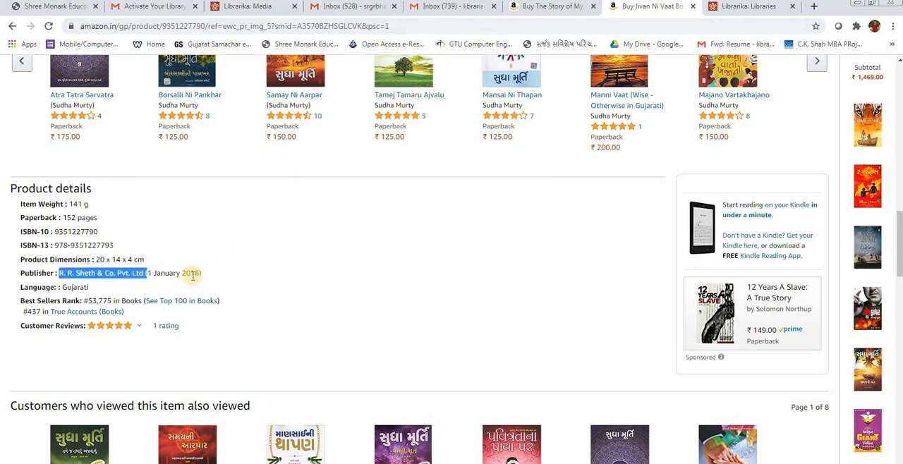
left_click(260, 11)
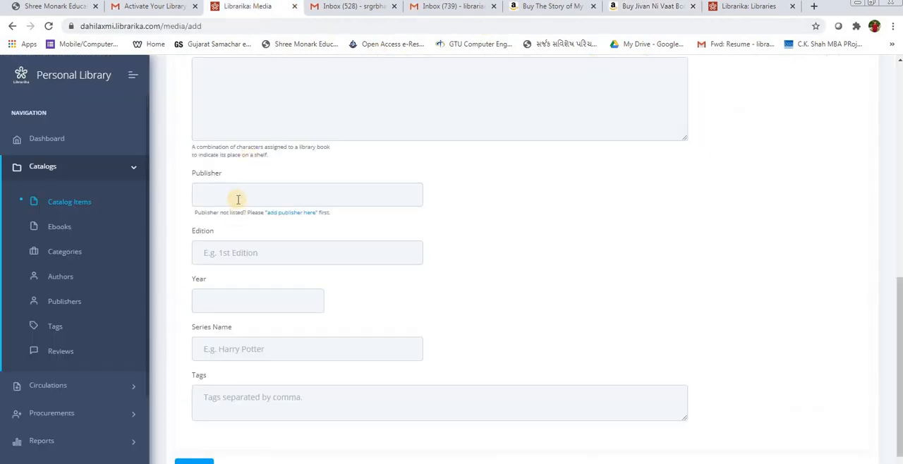
key("ctrl+v")
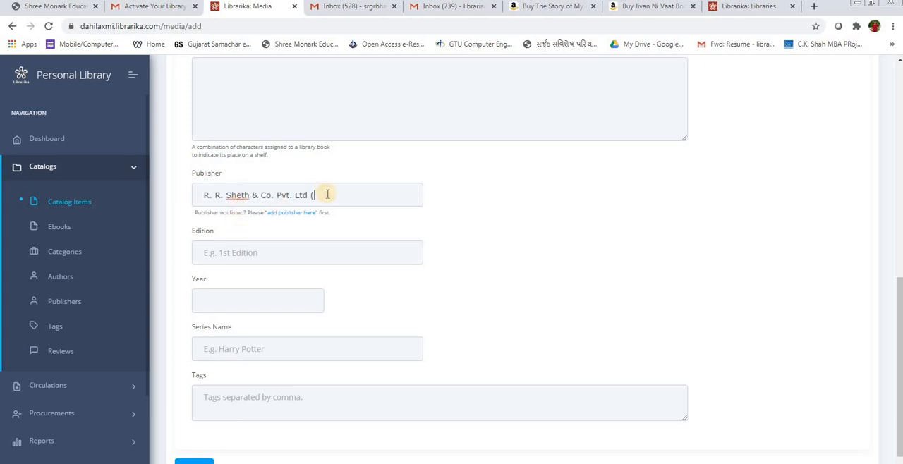
Step: Set the book's edition to 1 and its year to 2018
left_click(258, 253)
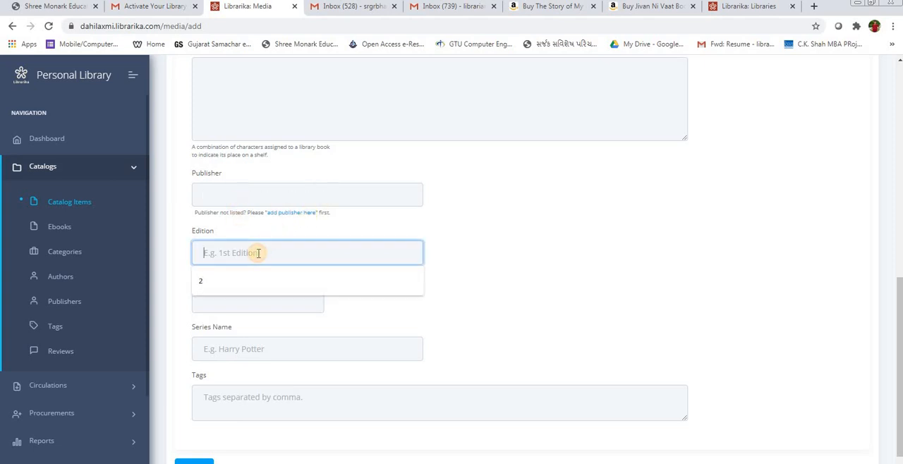
type("1")
key("Tab")
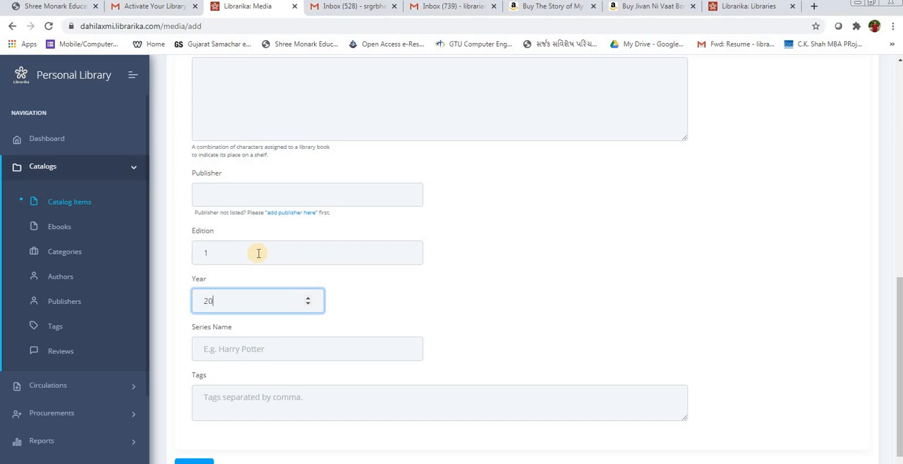
type("2018")
key("Tab")
Step: Enter the tags Sudha Murthy, Story Book, Children and Literature on separate lines
scroll(235, 337, "down", 1)
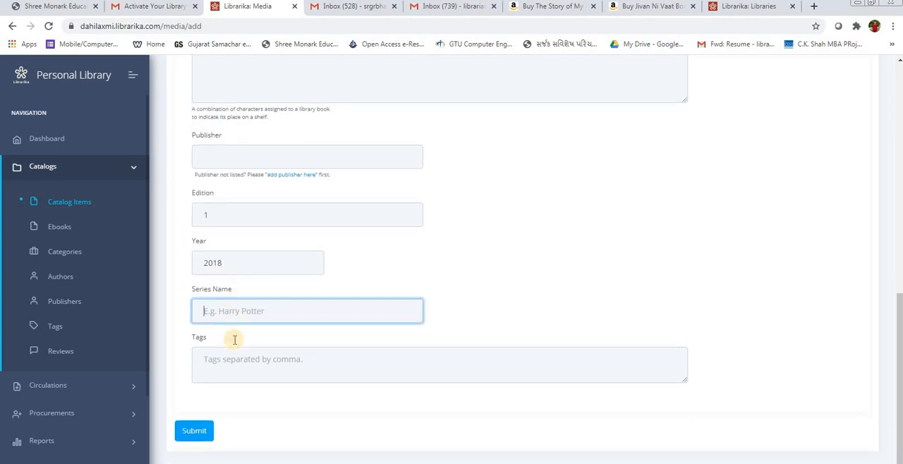
left_click(239, 362)
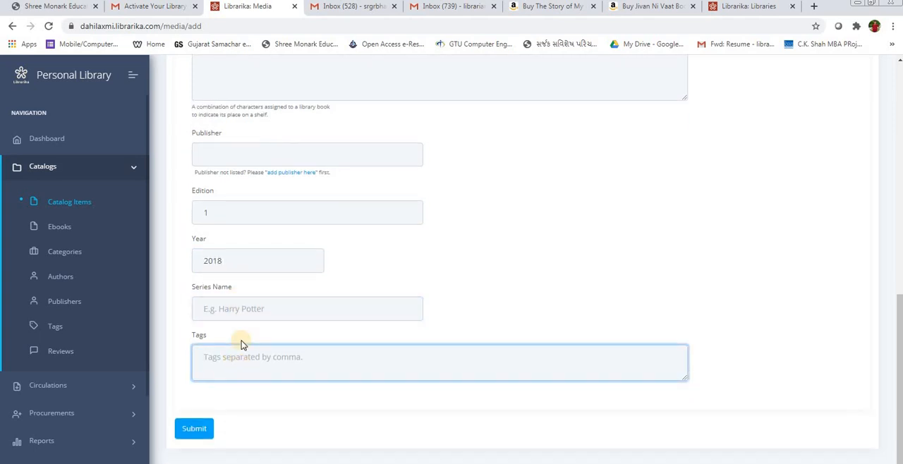
type("Sudha Murthy")
key("Return")
type("Story Book")
key("Return")
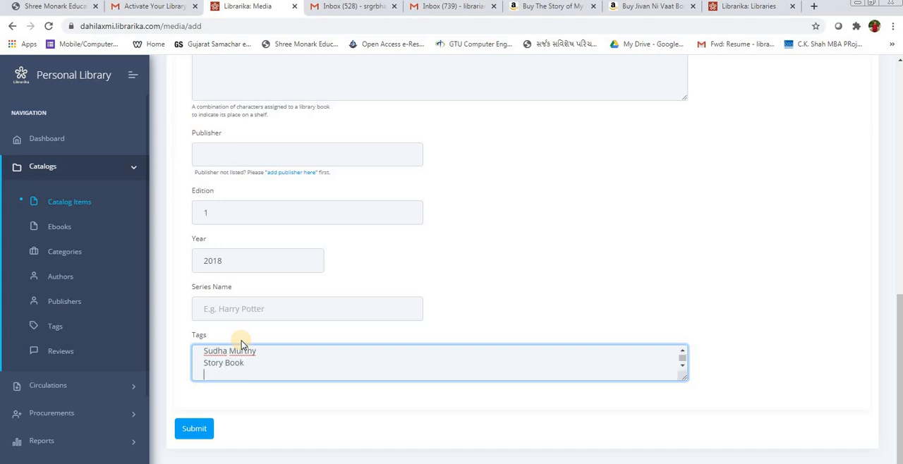
type("Children")
key("Return")
type("Literature")
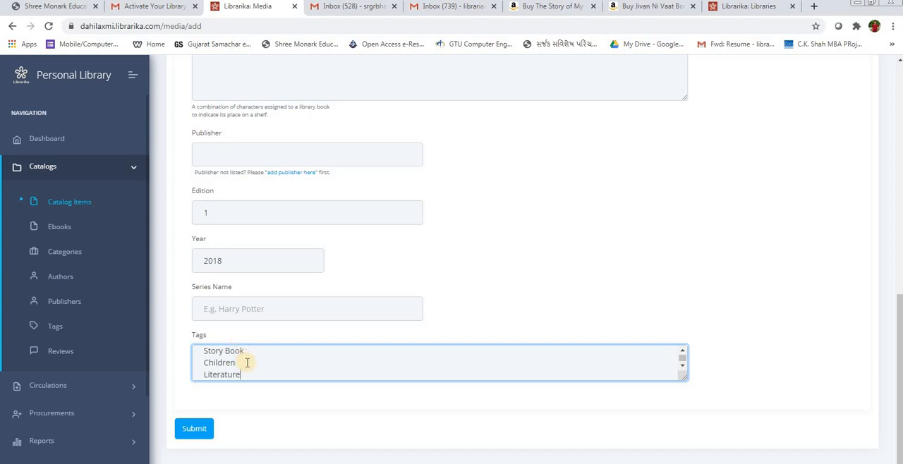
Step: Check the entered tags and submit the new catalog item
scroll(253, 366, "up", 1)
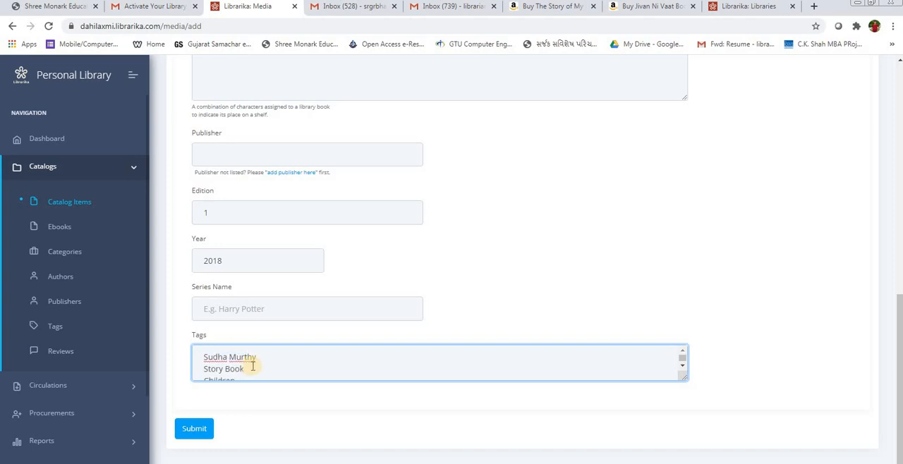
scroll(252, 366, "down", 1)
left_click(194, 428)
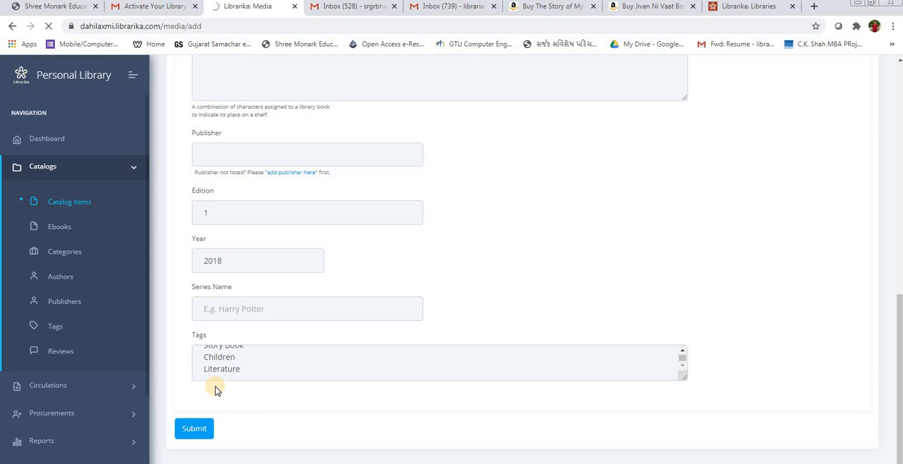
left_click(195, 430)
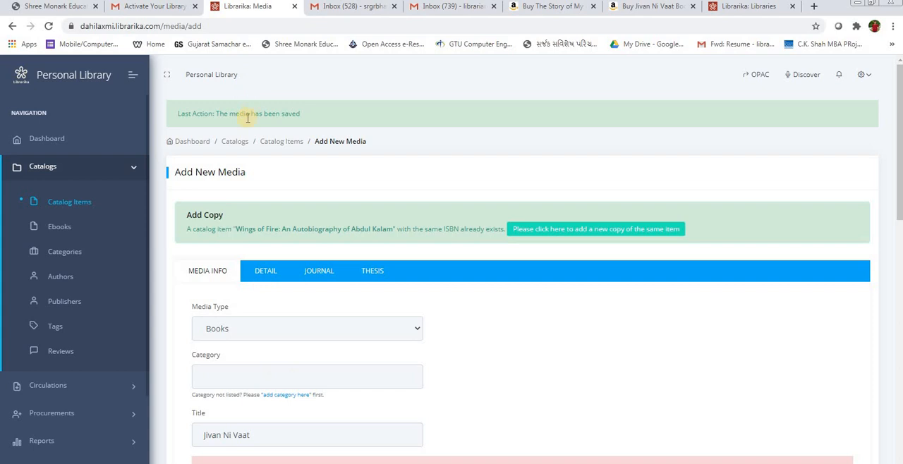
Step: Review the Add New Media form for Jivan Ni Vaat and open the list of catalog items
scroll(282, 226, "down", 3)
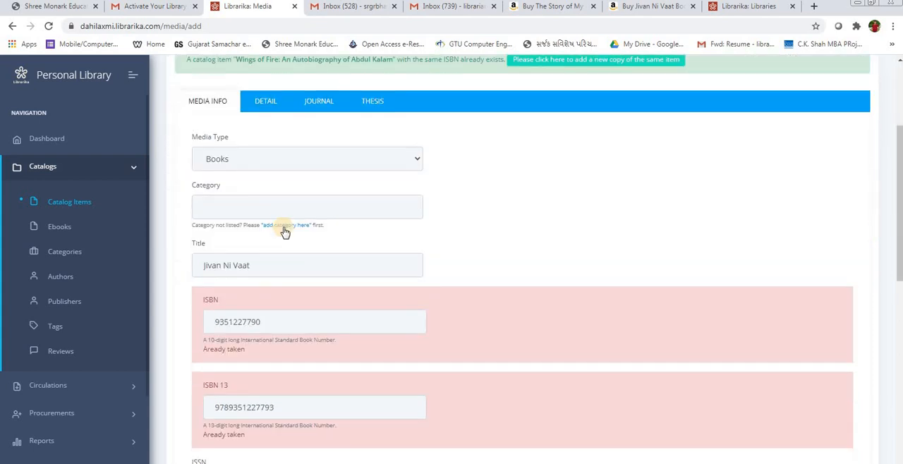
scroll(285, 231, "down", 6)
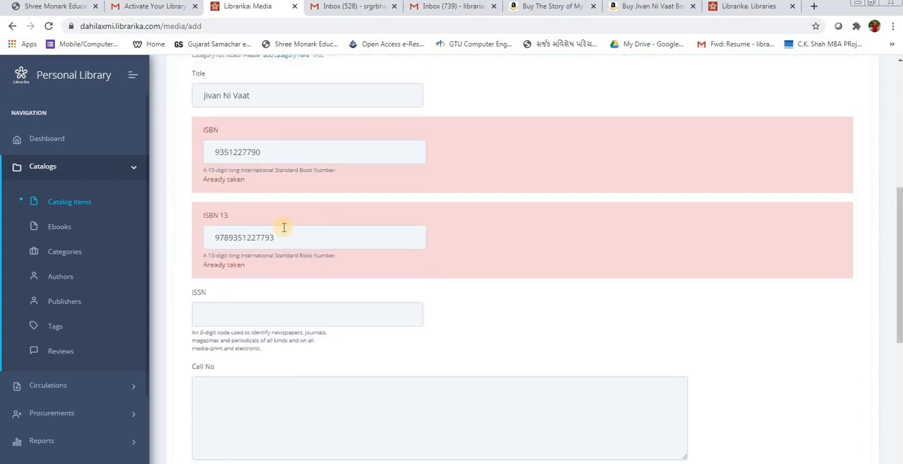
scroll(283, 228, "down", 2)
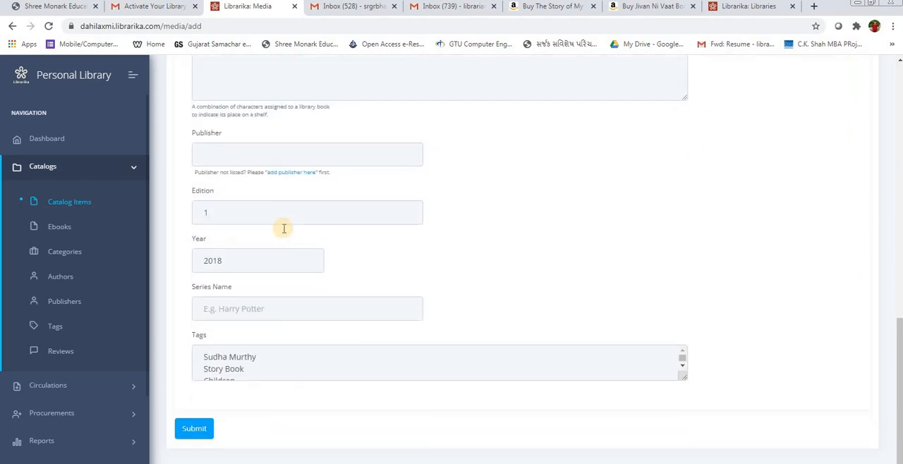
scroll(283, 228, "up", 10)
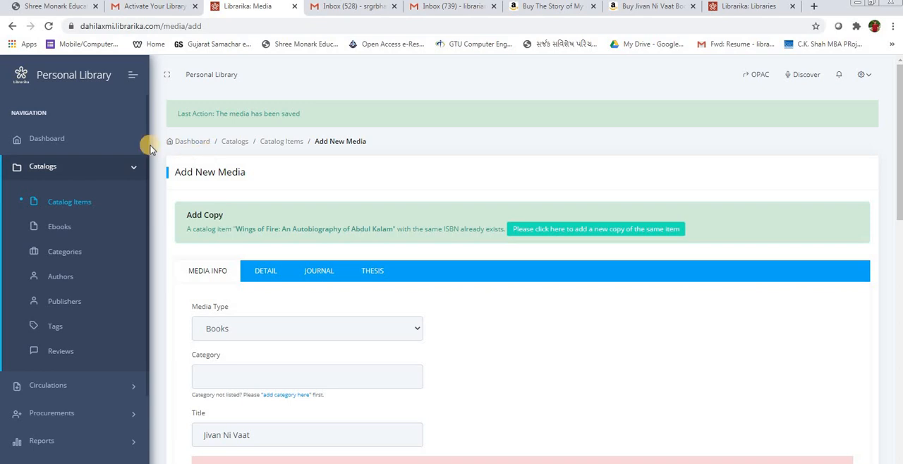
left_click(61, 206)
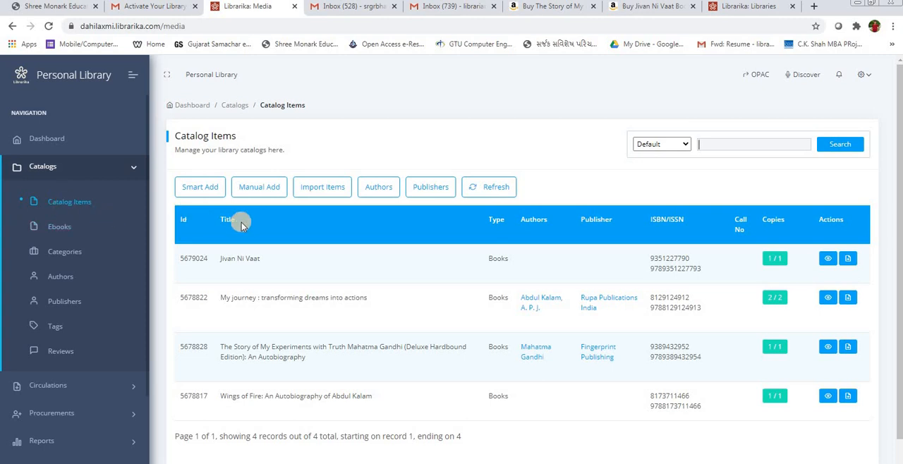
Step: Start a Smart Add entry to add a book by its ISBN
left_click(213, 187)
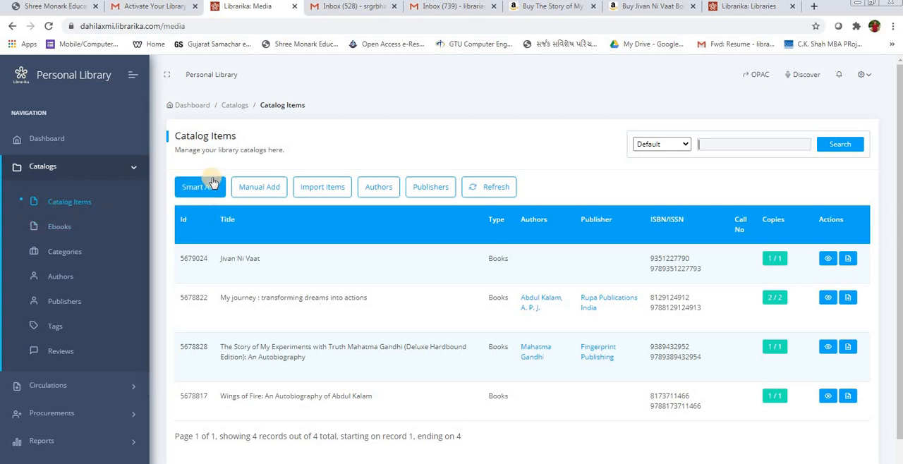
left_click(259, 193)
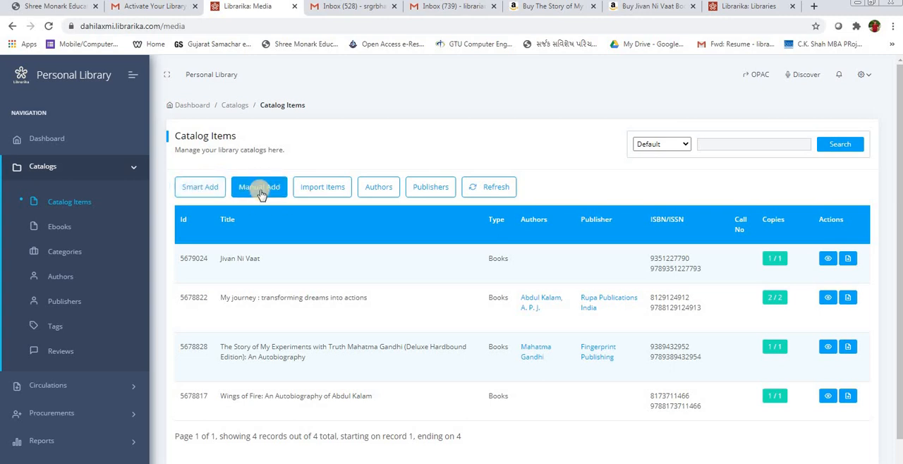
left_click(206, 188)
right_click(206, 188)
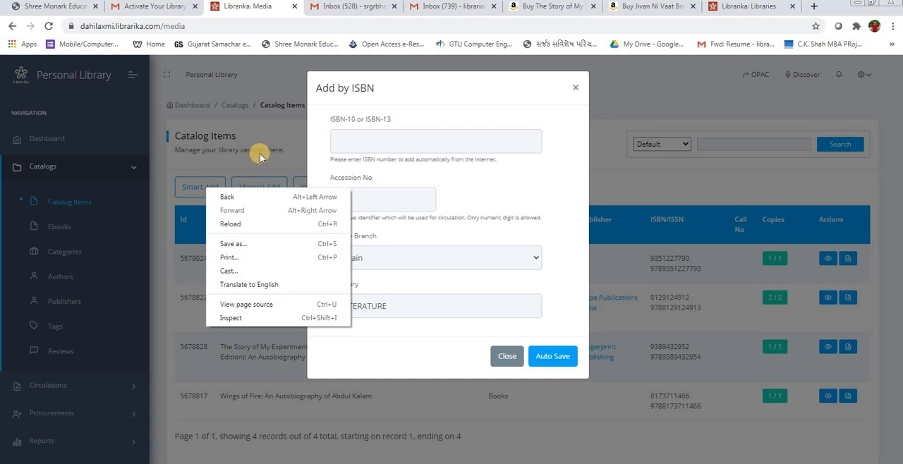
left_click(275, 139)
left_click(200, 187)
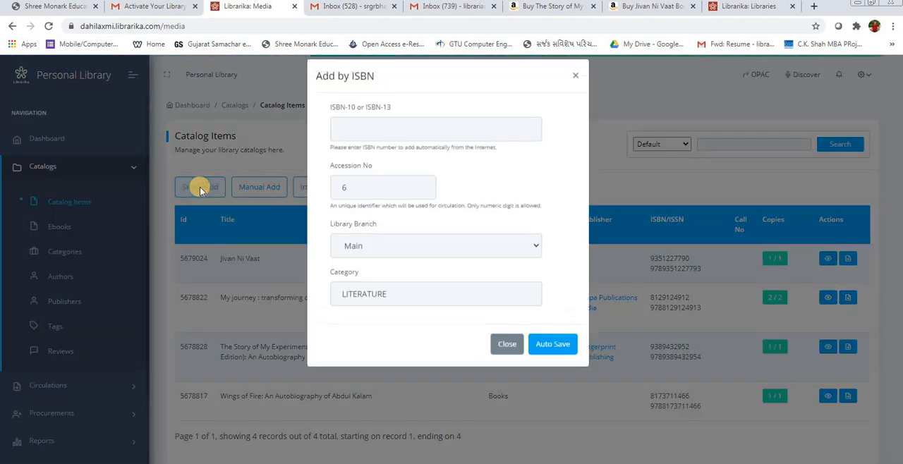
Step: Switch to Amazon and open the product page of the book Pavitrata Na Paya Par
left_click(752, 6)
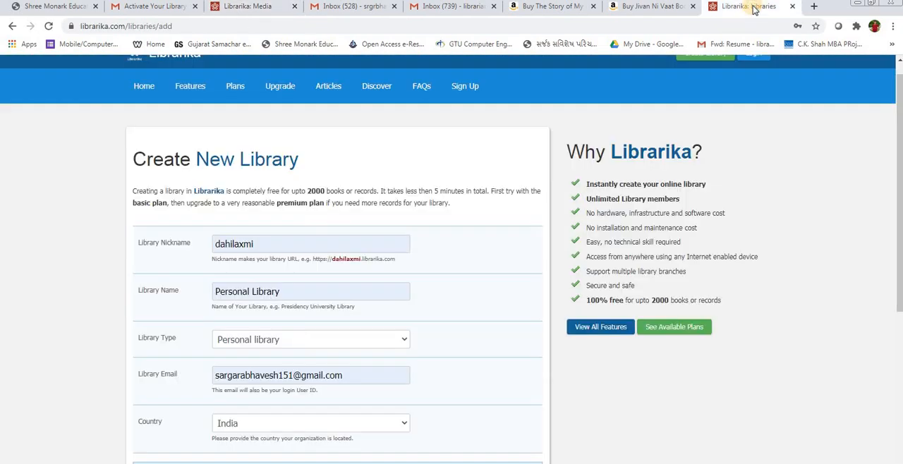
left_click(650, 8)
left_click(250, 7)
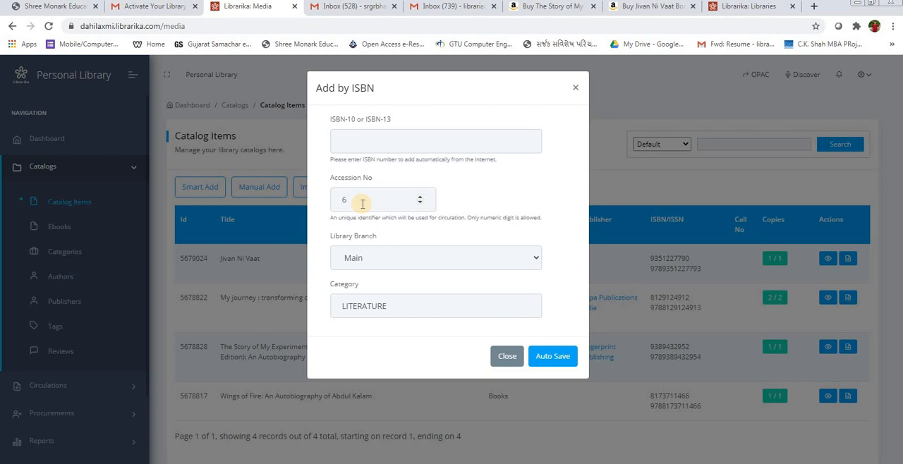
left_click(358, 149)
left_click(638, 6)
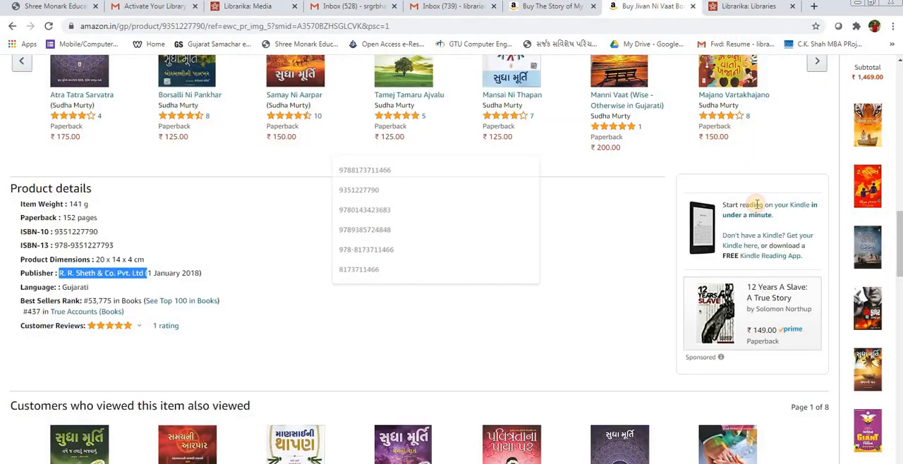
scroll(655, 246, "down", 2)
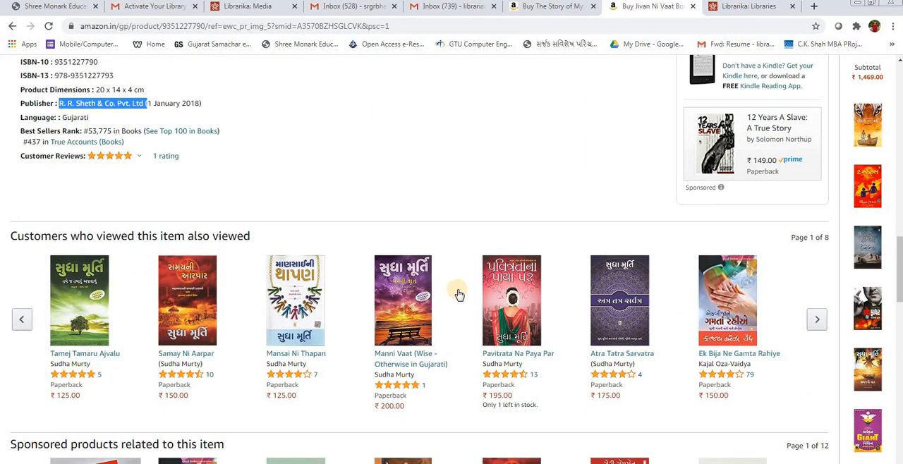
left_click(512, 296)
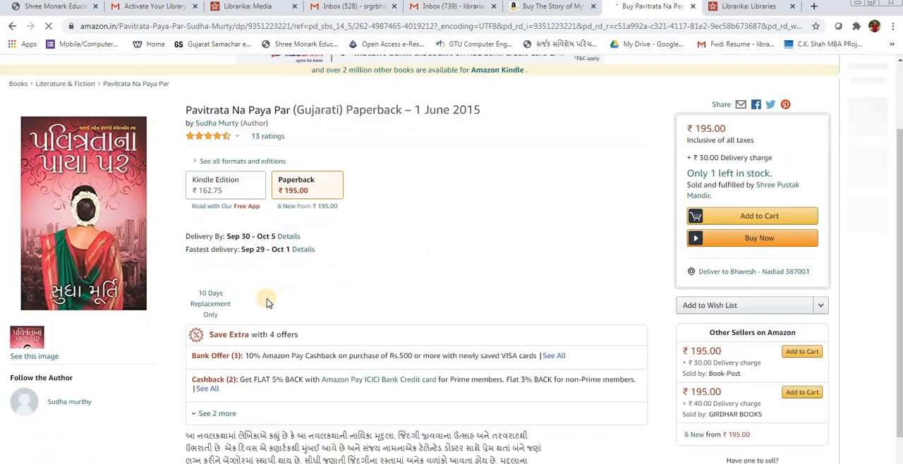
scroll(212, 304, "down", 5)
scroll(175, 308, "down", 10)
scroll(113, 240, "up", 4)
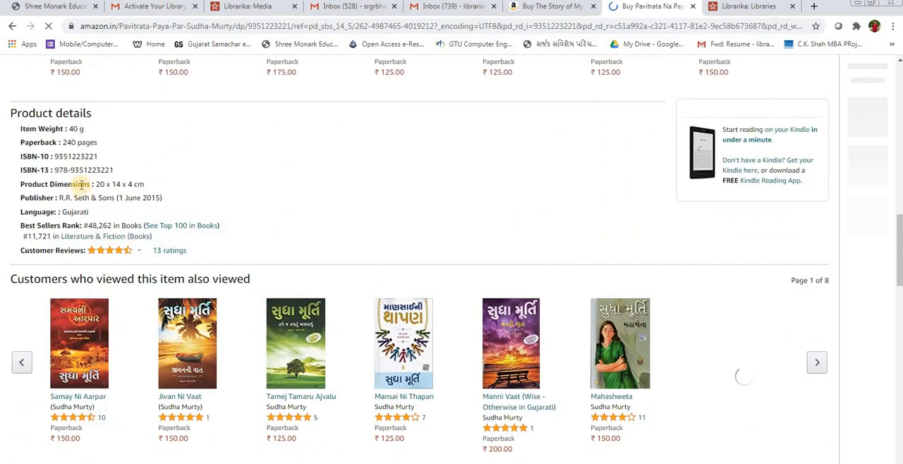
triple_click(64, 169)
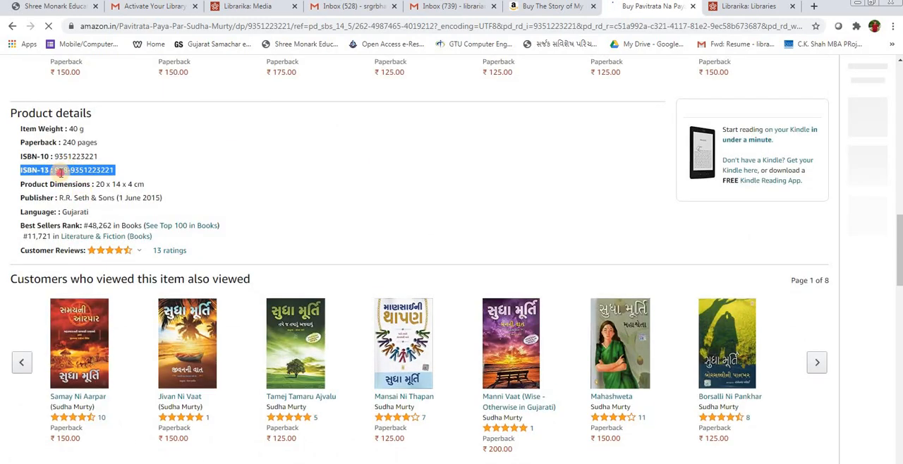
left_click_drag(55, 170, 113, 171)
right_click(111, 172)
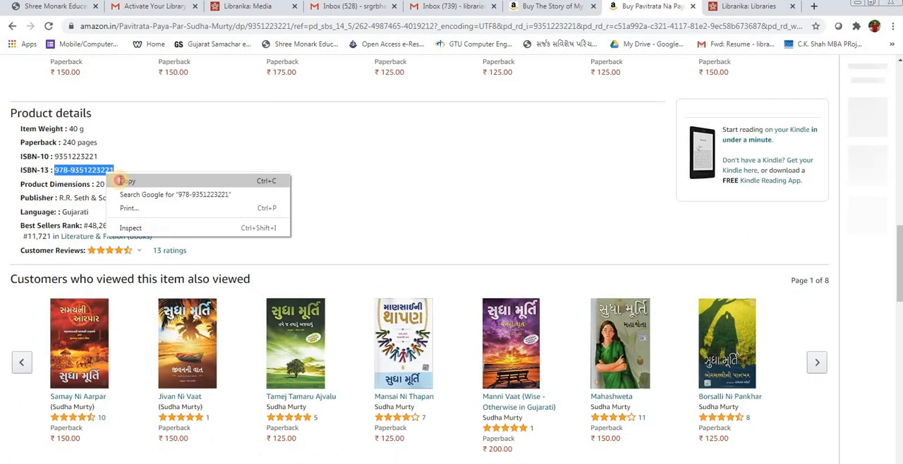
left_click(131, 180)
left_click(271, 10)
key("ctrl+v")
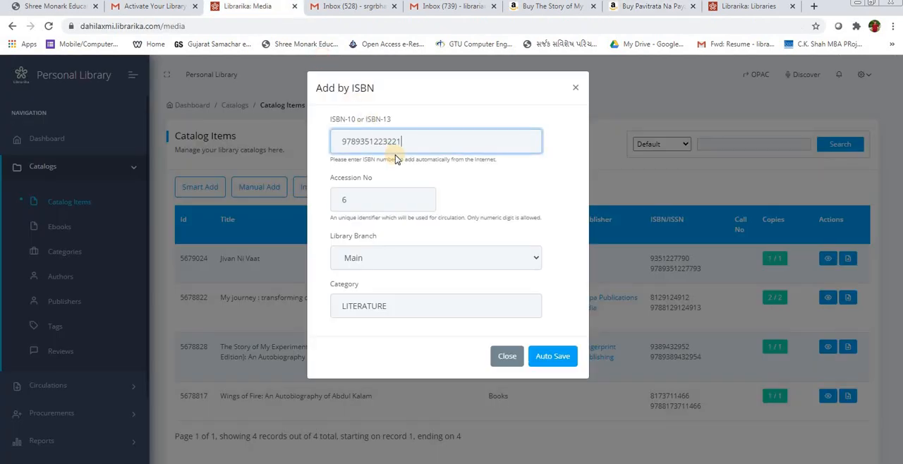
left_click(369, 260)
left_click(356, 304)
left_click(556, 356)
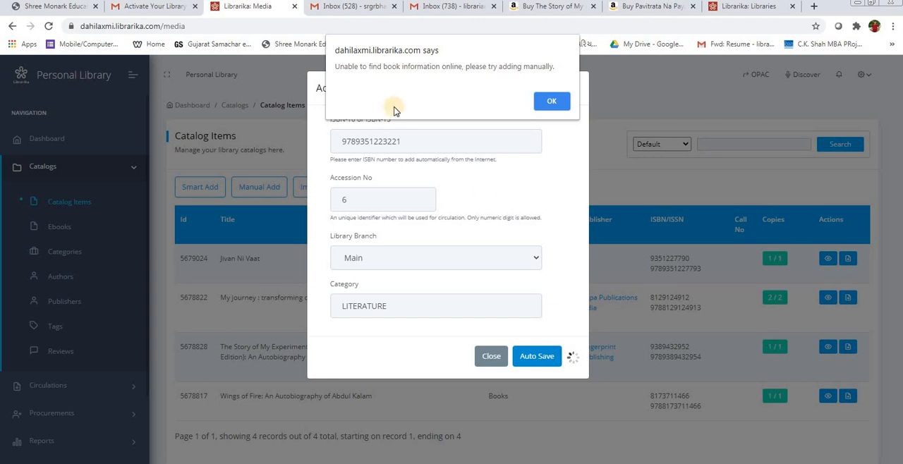
left_click(551, 102)
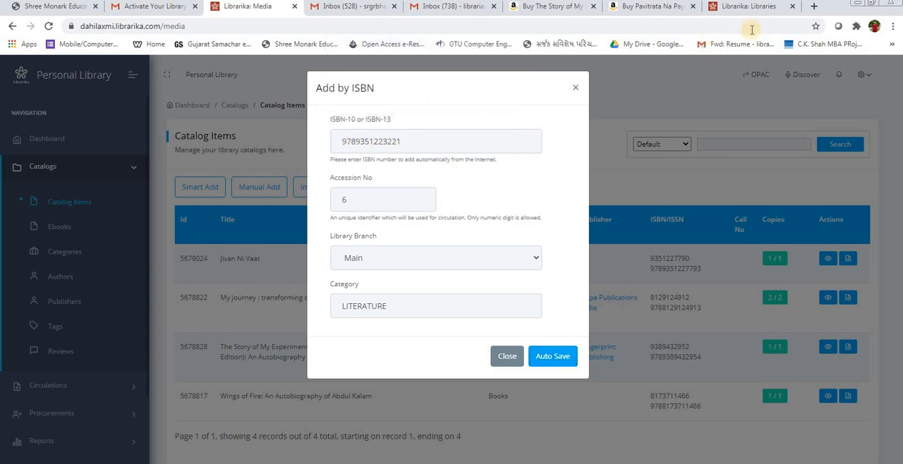
Step: Switch to Amazon and open the page of Why I am an Atheist and Other Works from the Gandhi autobiography's suggested items
left_click(662, 8)
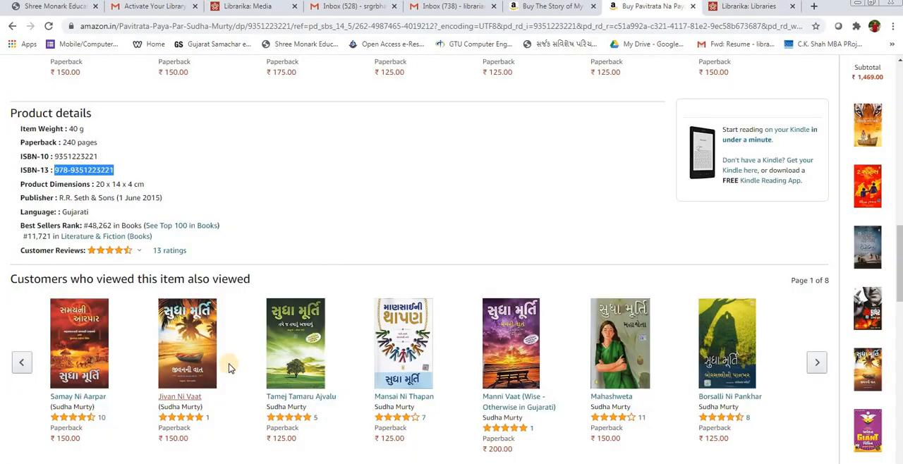
scroll(233, 367, "down", 5)
scroll(226, 361, "up", 10)
scroll(240, 355, "up", 5)
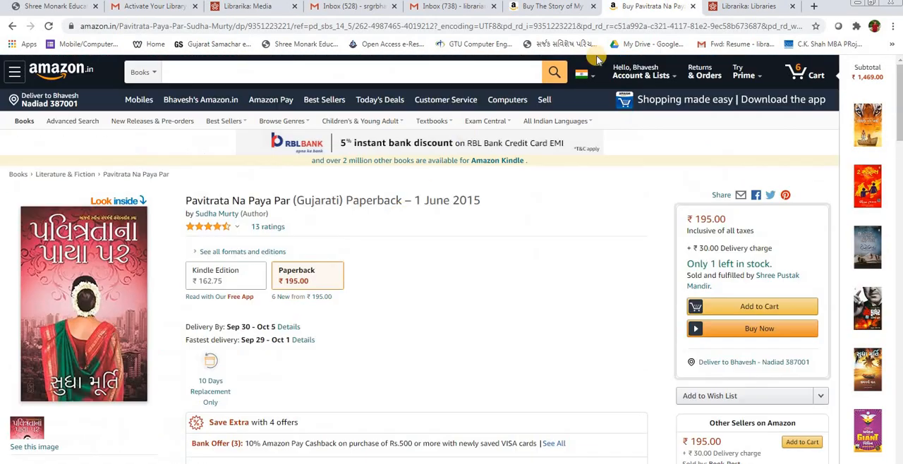
left_click(544, 6)
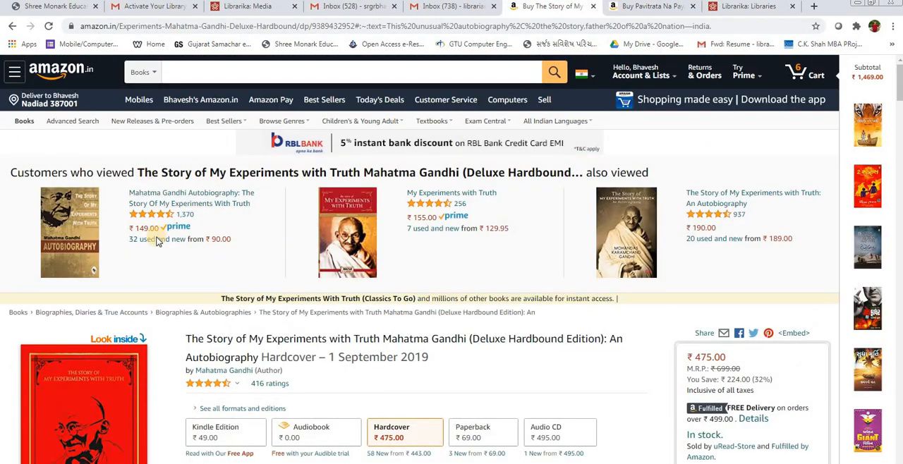
scroll(152, 237, "down", 10)
scroll(148, 252, "up", 10)
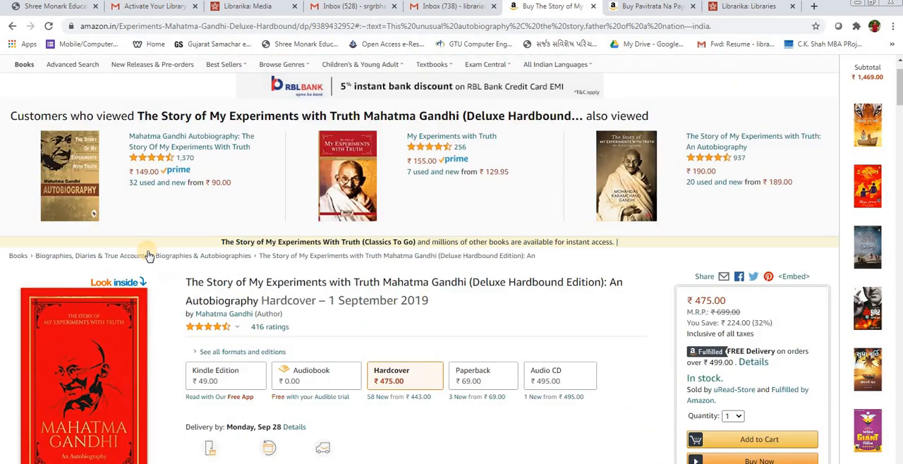
scroll(147, 257, "down", 15)
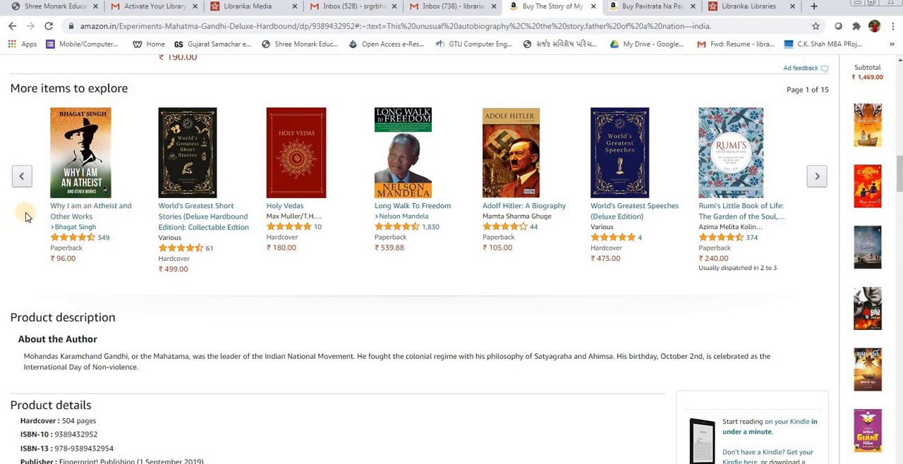
left_click(83, 206)
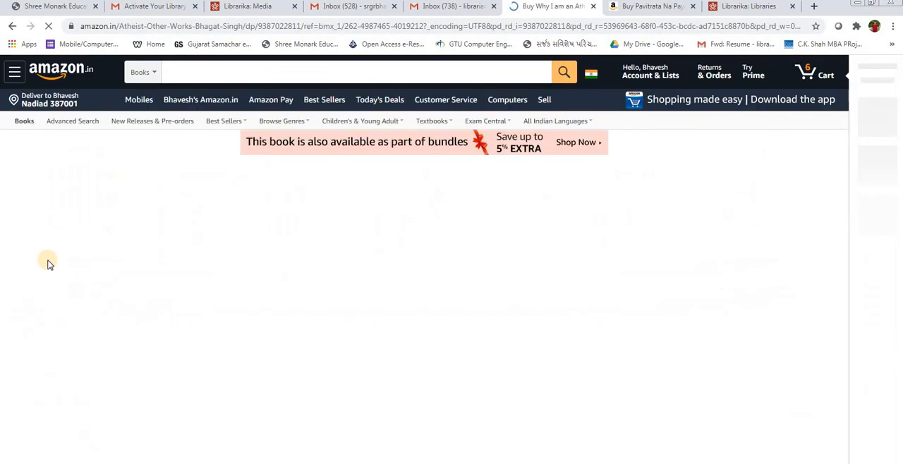
scroll(113, 296, "down", 6)
scroll(113, 318, "down", 13)
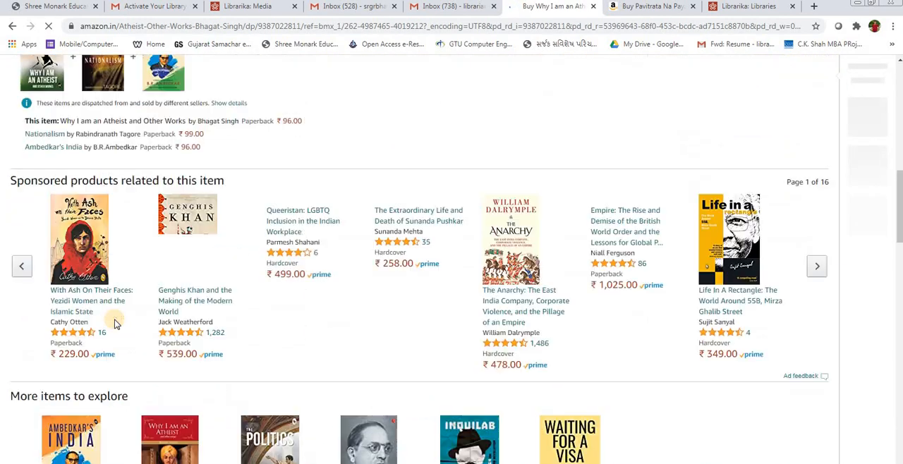
scroll(105, 299, "down", 8)
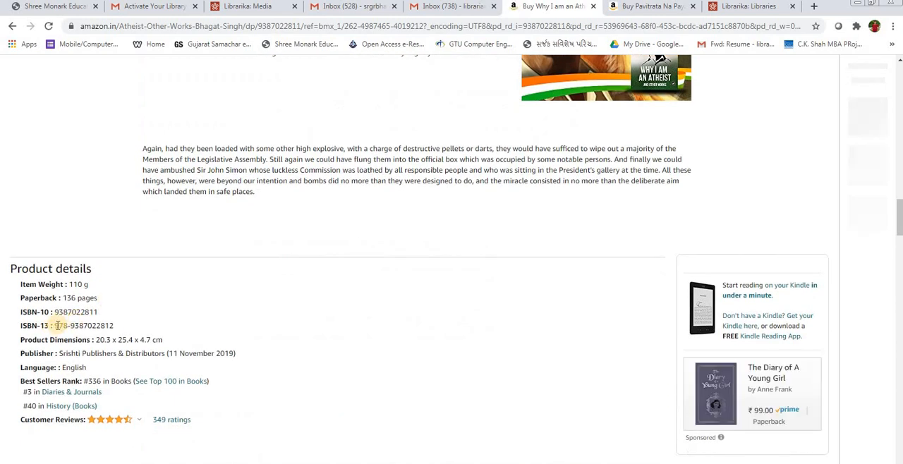
left_click_drag(57, 325, 116, 325)
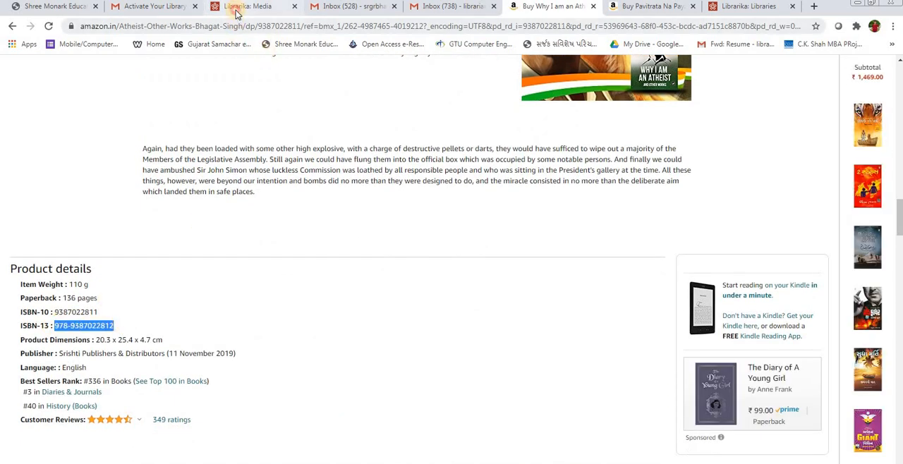
left_click(237, 13)
double_click(376, 141)
key("ctrl+v")
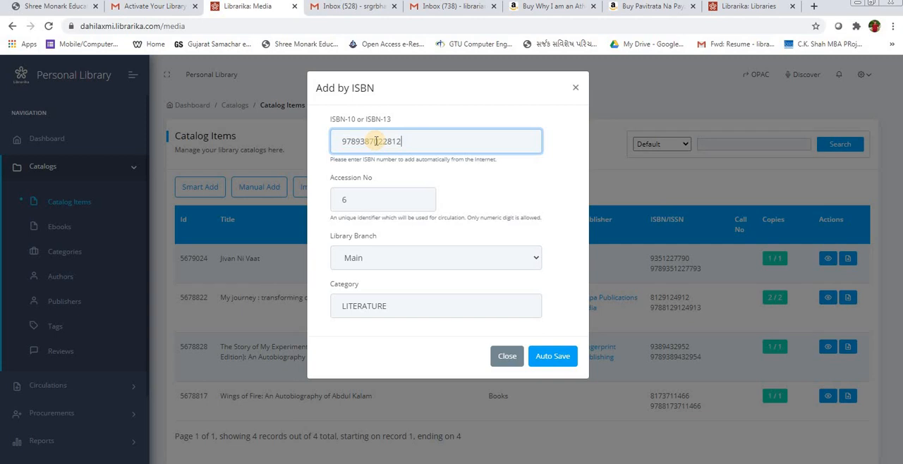
left_click(561, 357)
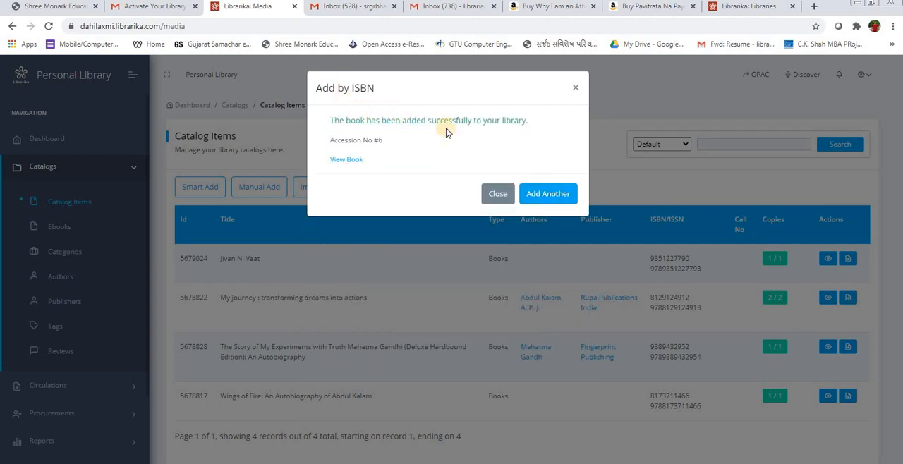
Step: Start another ISBN entry, then switch to Amazon and open the related book Why I Am an Atheist priced at ₹170
left_click(538, 196)
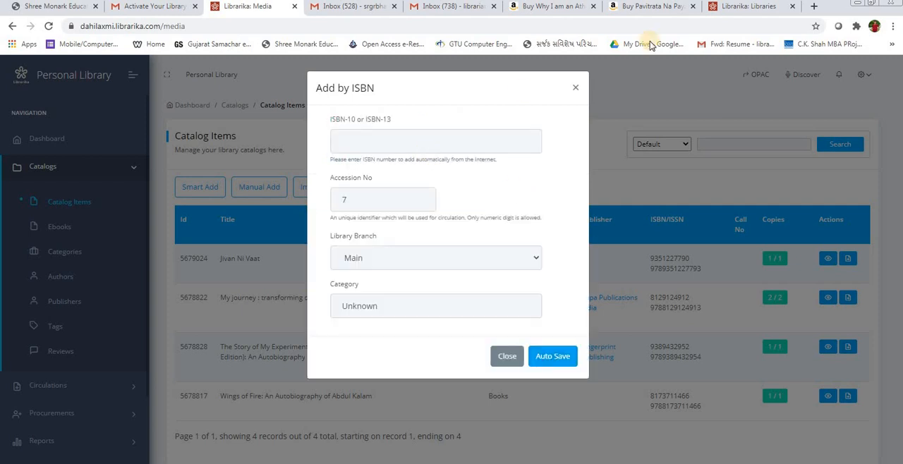
left_click(688, 10)
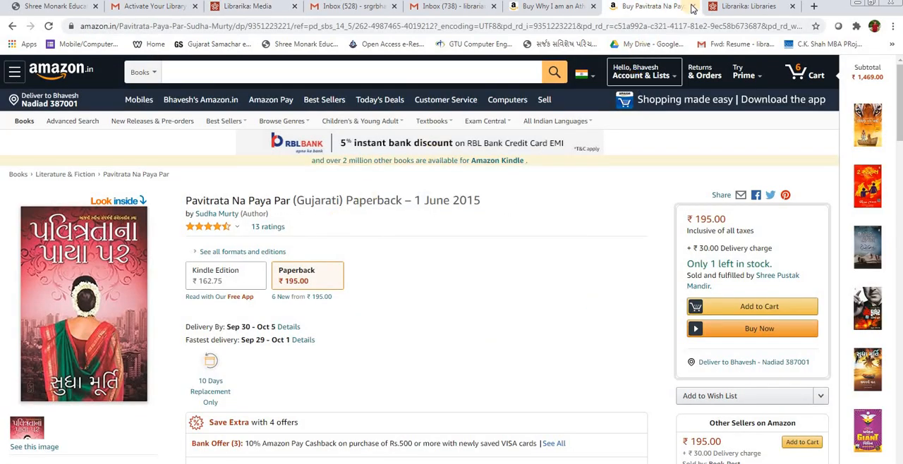
left_click(549, 10)
scroll(358, 309, "down", 4)
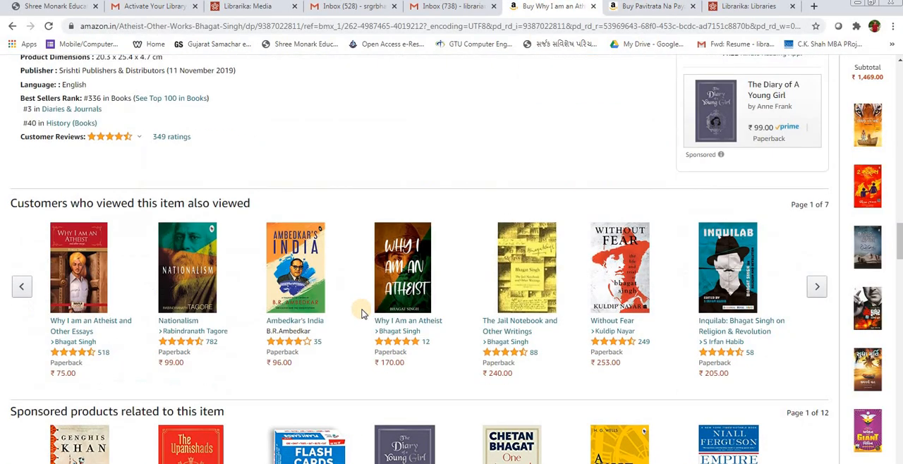
left_click(393, 297)
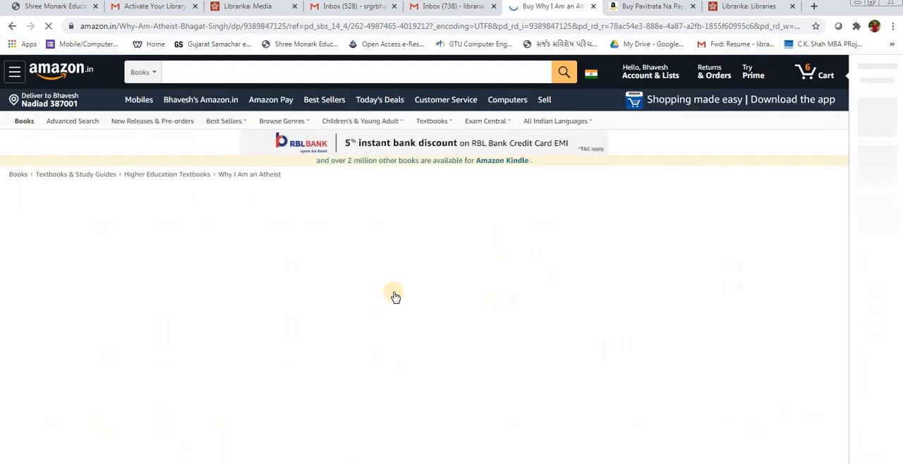
scroll(250, 316, "down", 10)
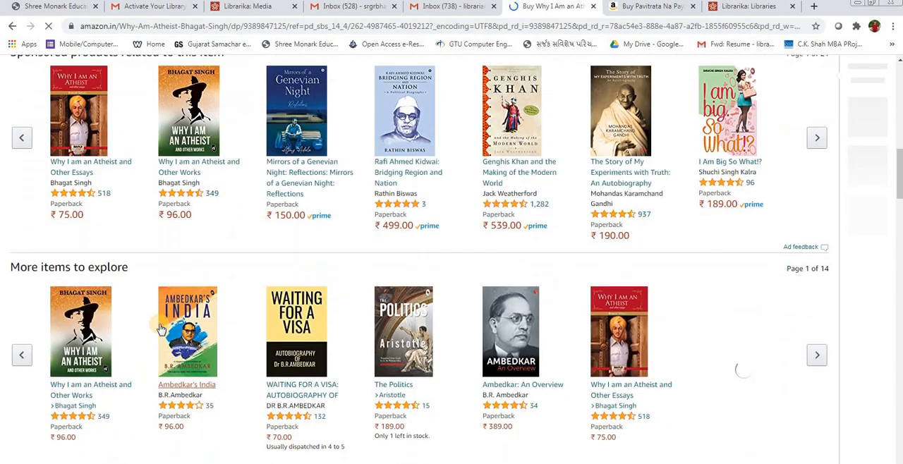
scroll(161, 330, "down", 5)
mouse_move(53, 242)
left_mouse_down()
mouse_move(125, 250)
mouse_move(54, 242)
left_mouse_up()
left_click(115, 242)
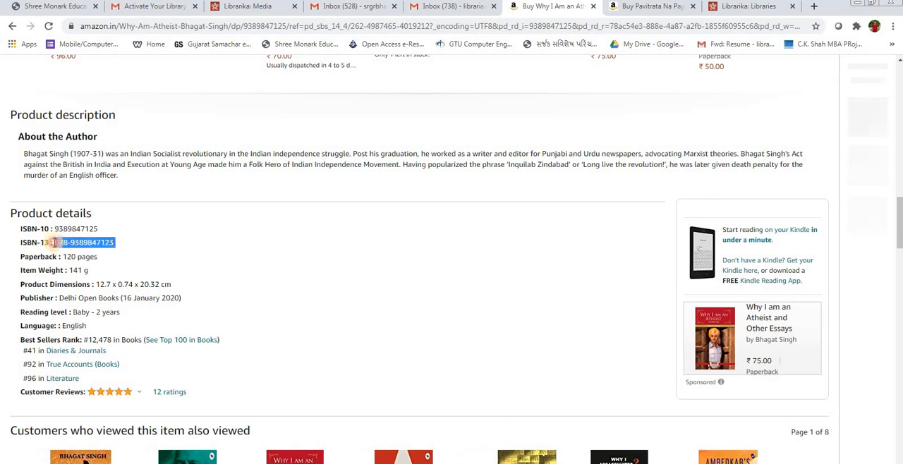
left_click(251, 6)
left_click(358, 140)
key("ctrl+v")
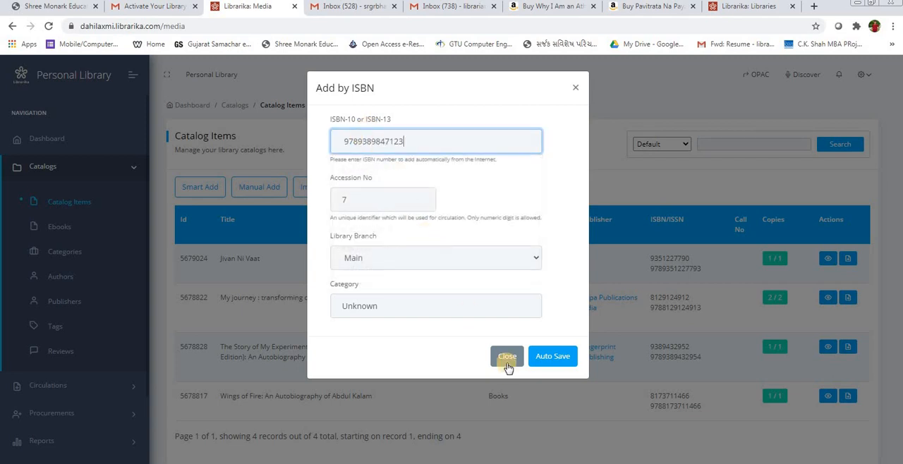
left_click(543, 358)
left_click(551, 93)
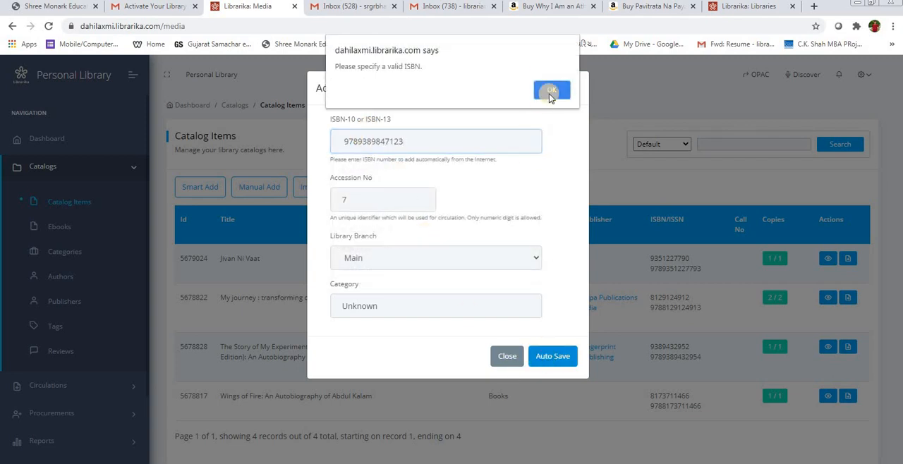
left_click(337, 141)
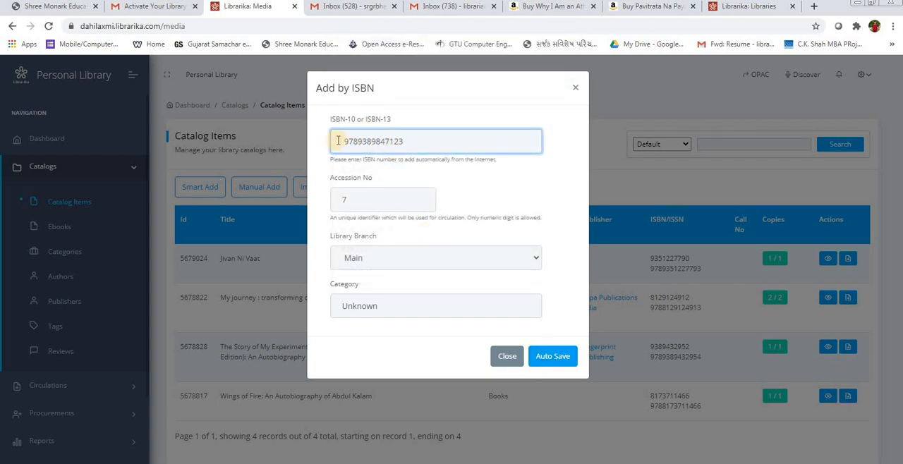
key("Delete")
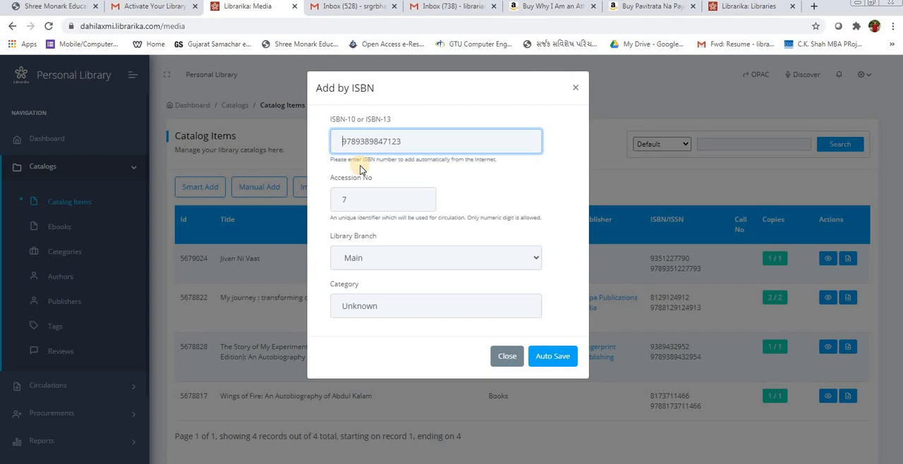
left_click(560, 360)
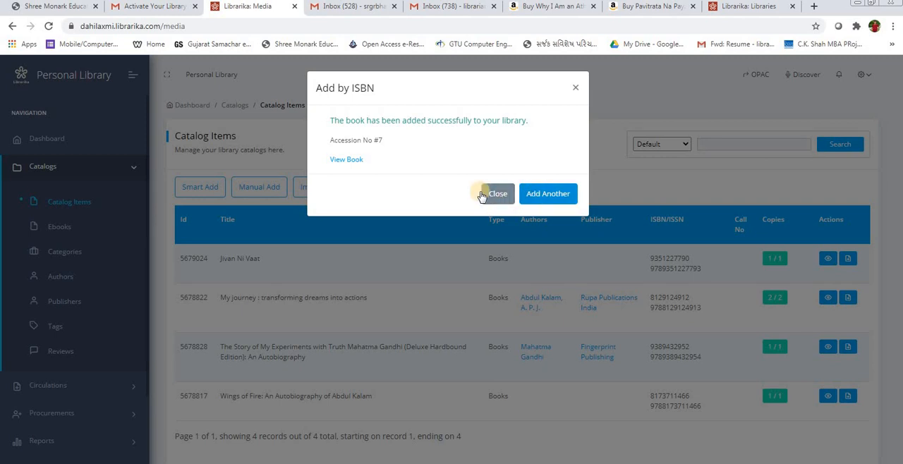
Step: View the newly added book's record and examine its media details and related copies
left_click(349, 161)
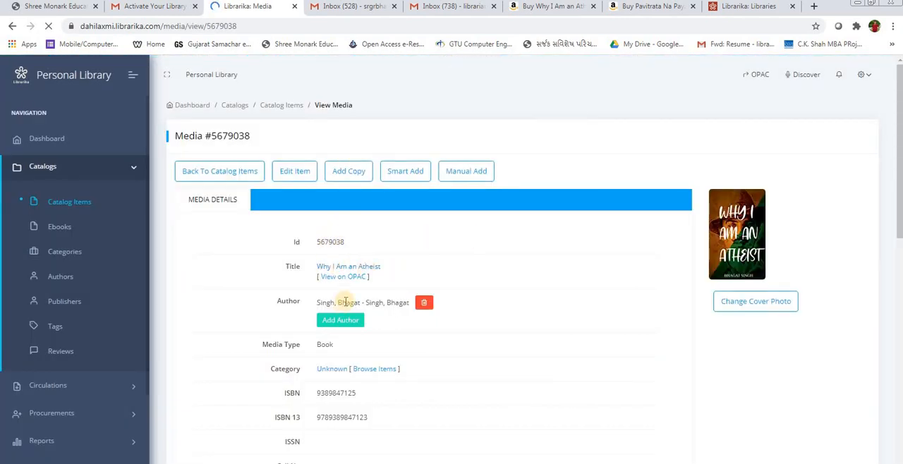
scroll(351, 305, "down", 1)
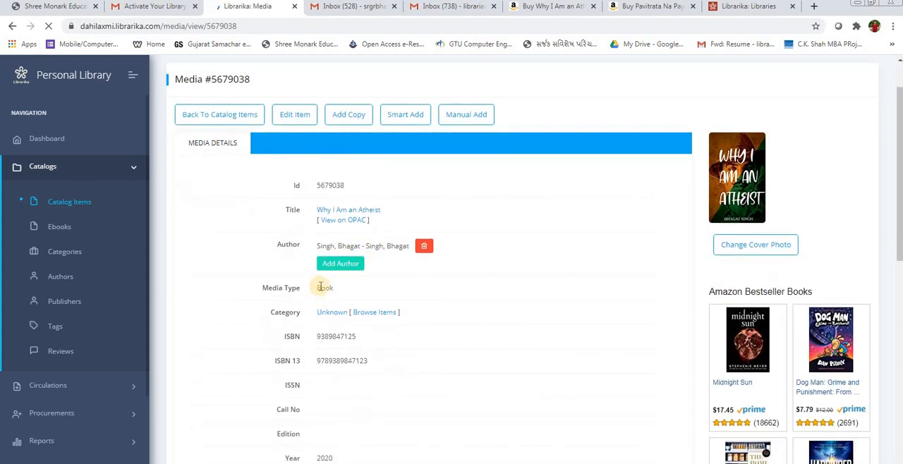
scroll(351, 305, "down", 3)
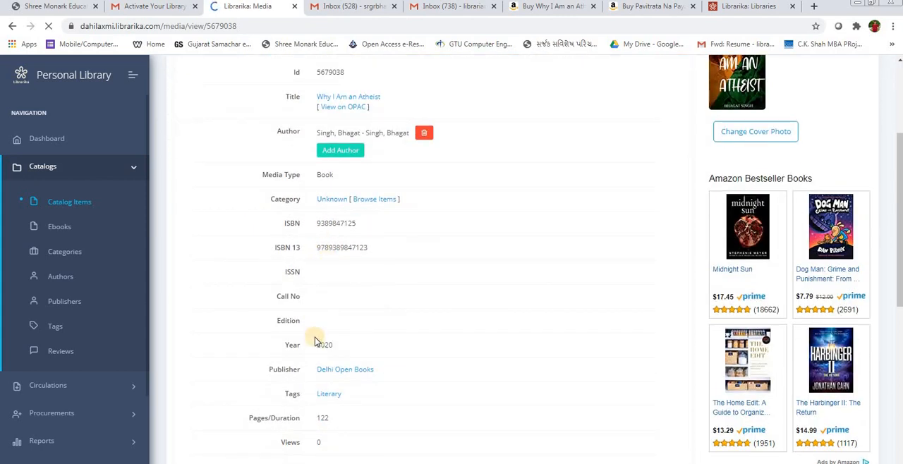
scroll(318, 341, "down", 1)
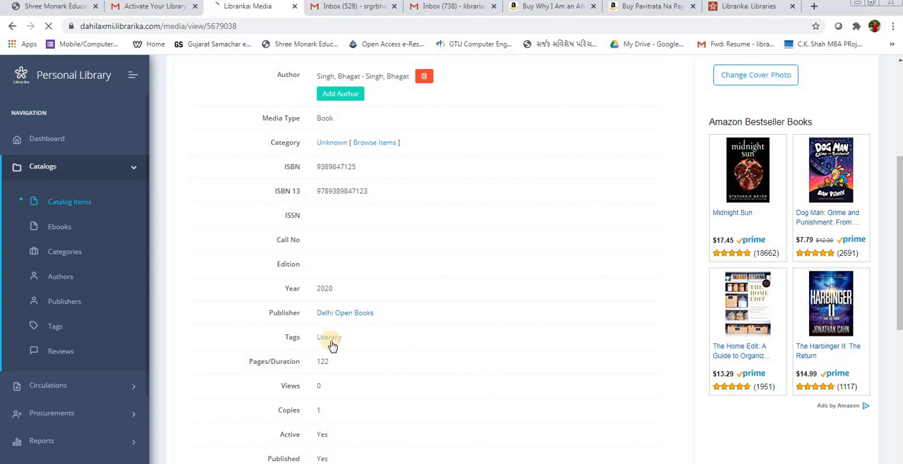
scroll(332, 345, "down", 1)
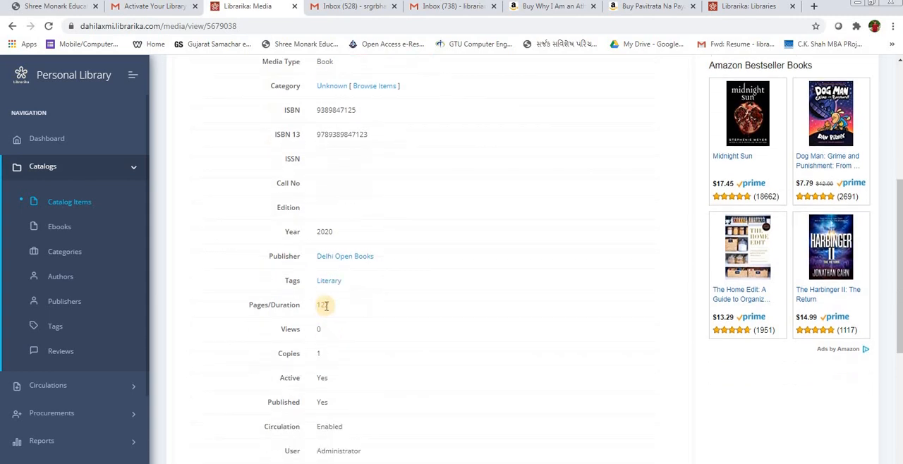
scroll(325, 306, "down", 2)
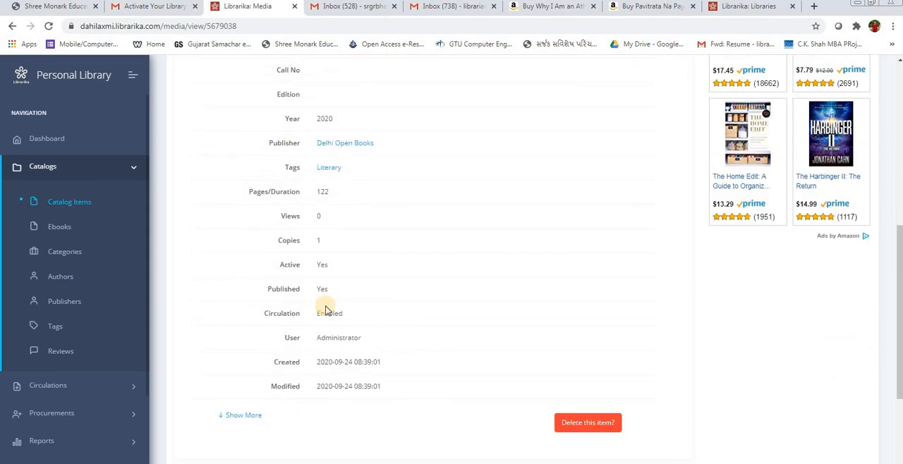
scroll(327, 310, "up", 6)
scroll(326, 311, "down", 7)
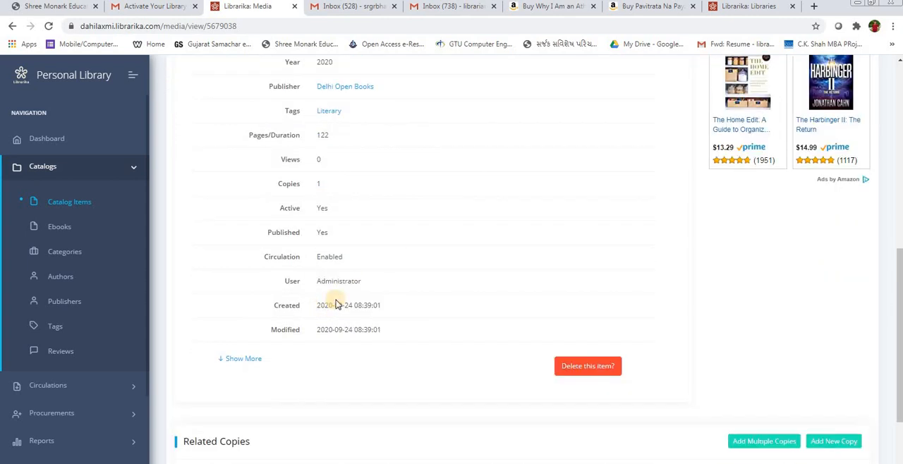
scroll(321, 143, "down", 2)
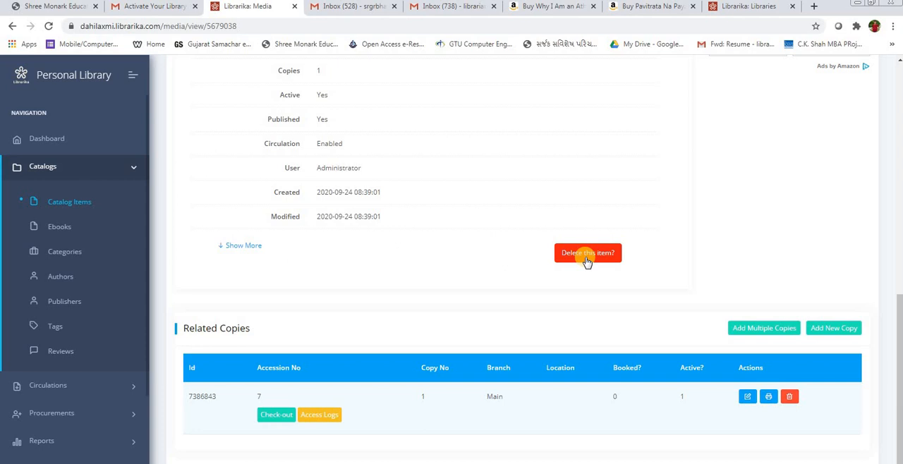
scroll(586, 261, "up", 8)
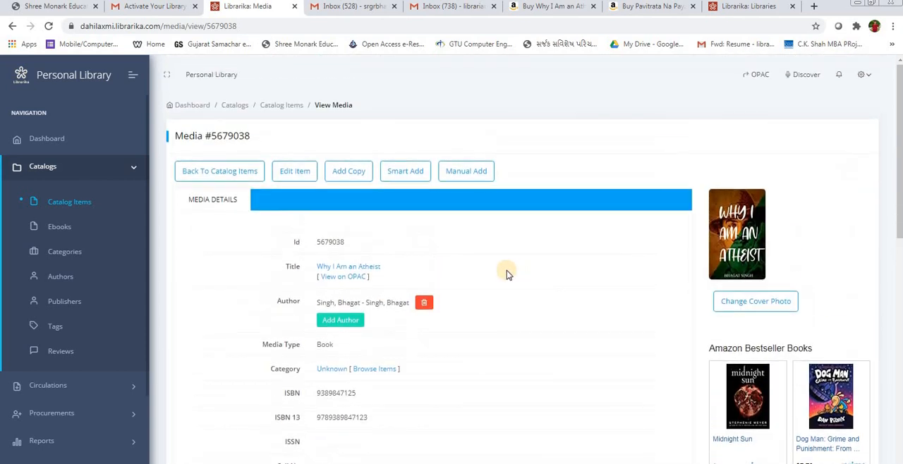
Step: Open the Why I Am an Atheist record for editing and examine its media info and detail fields
left_click(293, 171)
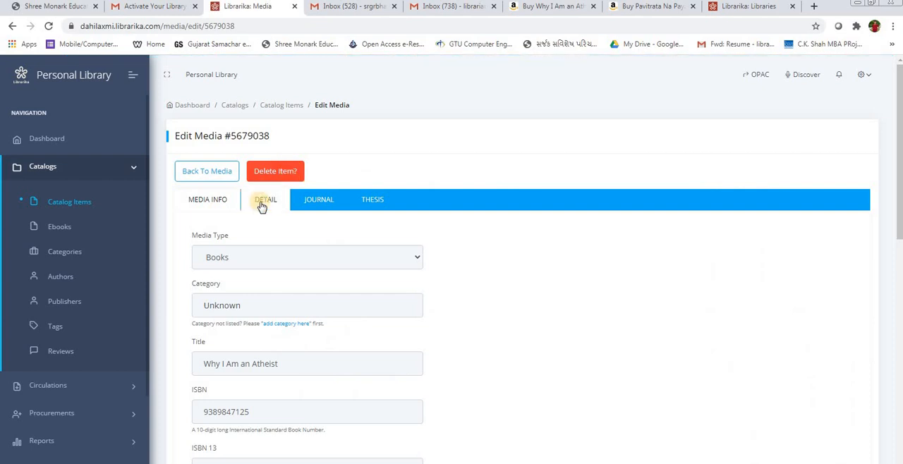
scroll(265, 213, "down", 3)
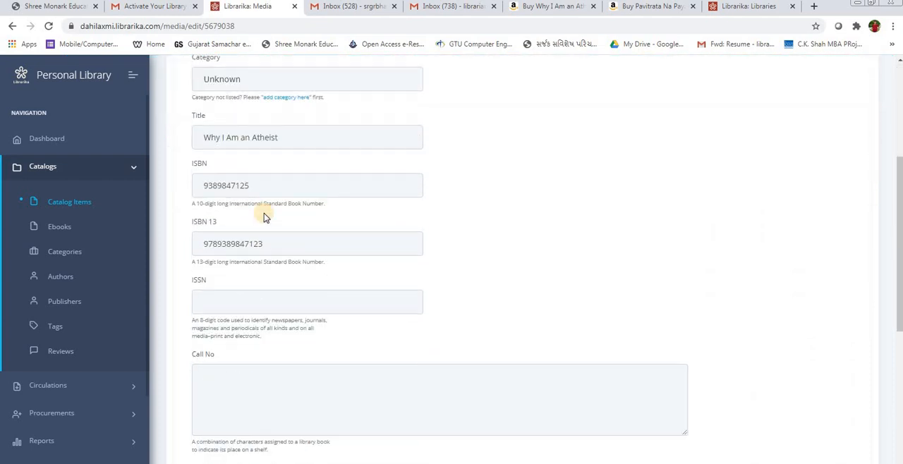
scroll(265, 213, "up", 3)
left_click(265, 209)
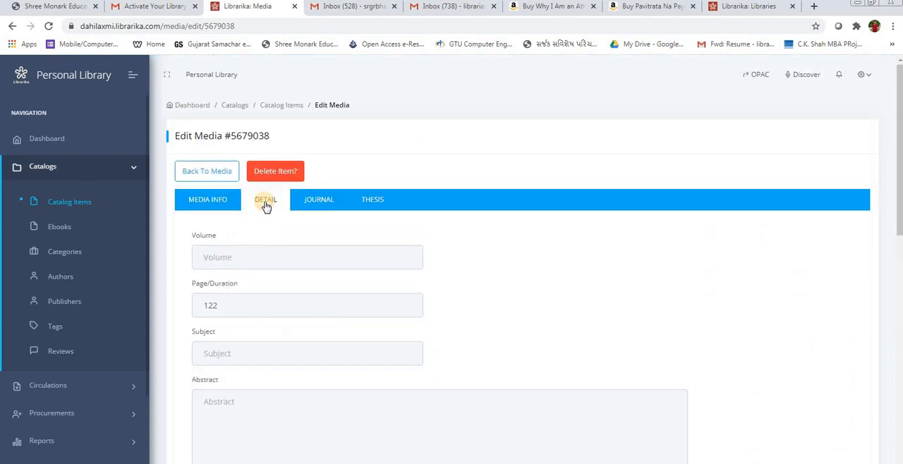
scroll(239, 266, "down", 3)
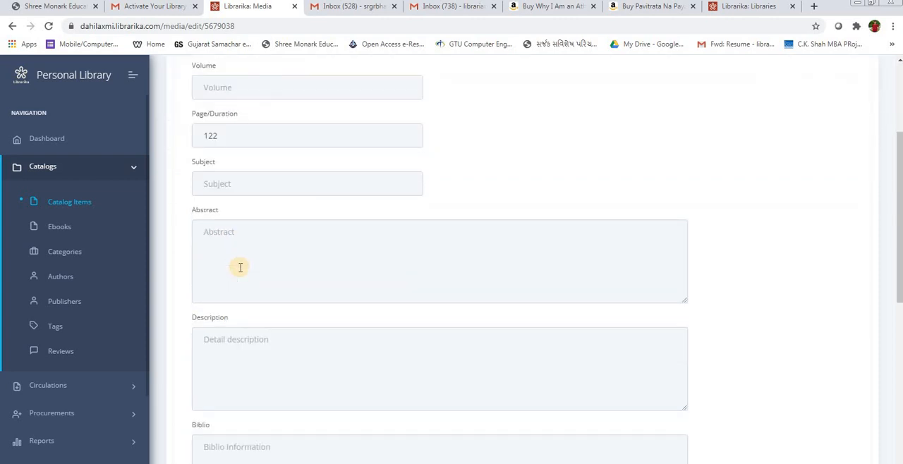
scroll(240, 268, "down", 4)
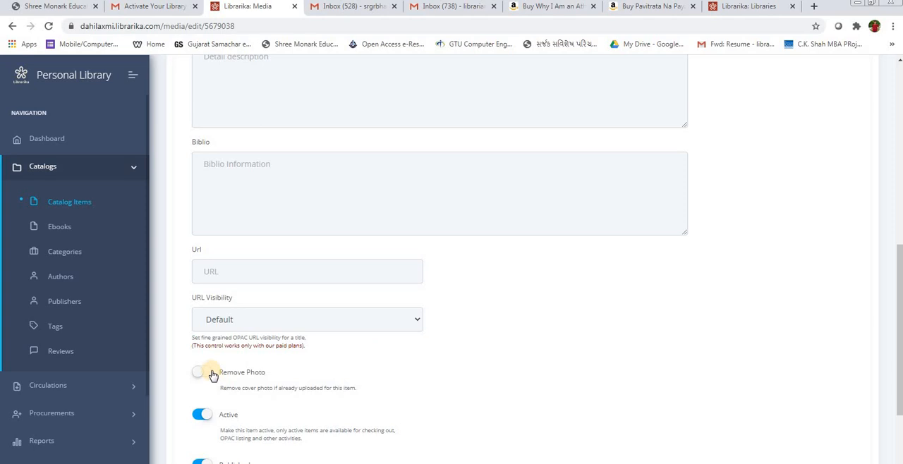
scroll(213, 375, "down", 2)
scroll(222, 310, "down", 1)
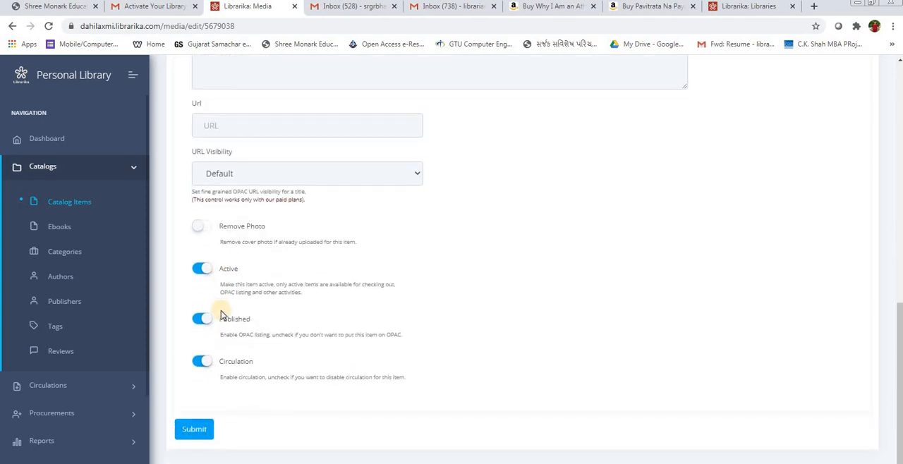
scroll(263, 215, "up", 6)
scroll(263, 215, "up", 3)
Step: Check the record's journal, thesis and media info fields and submit the record
left_click(324, 202)
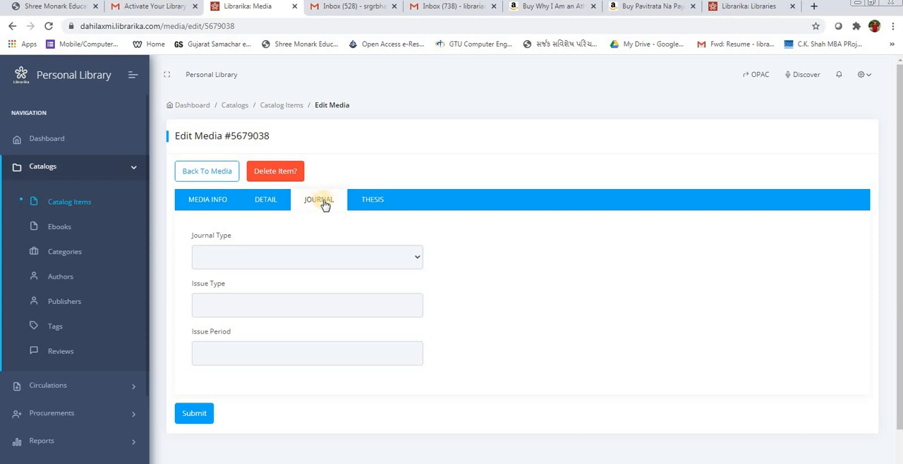
left_click(373, 204)
left_click(193, 203)
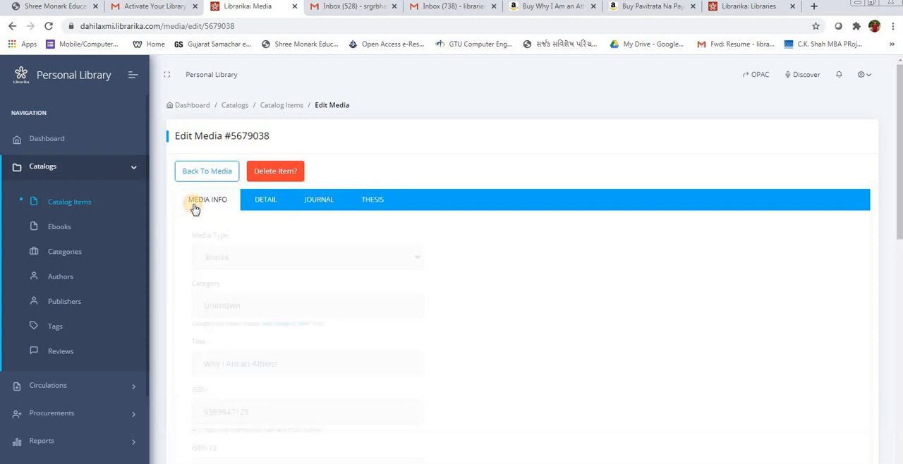
scroll(228, 255, "down", 1)
scroll(228, 255, "down", 6)
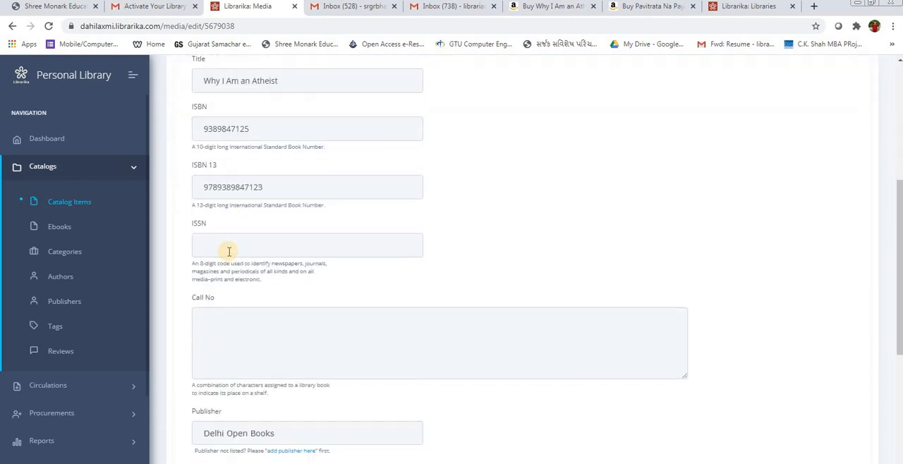
scroll(228, 255, "down", 2)
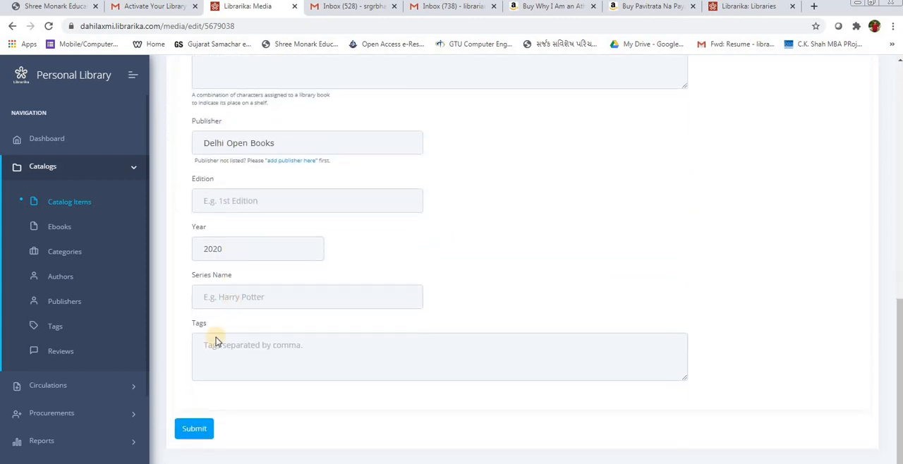
left_click(197, 428)
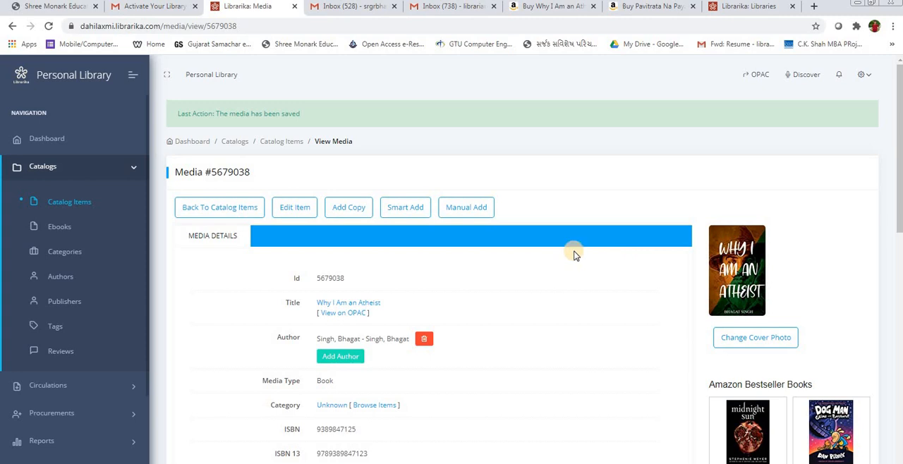
Step: Return to the catalog items list and review the books in it
left_click(76, 207)
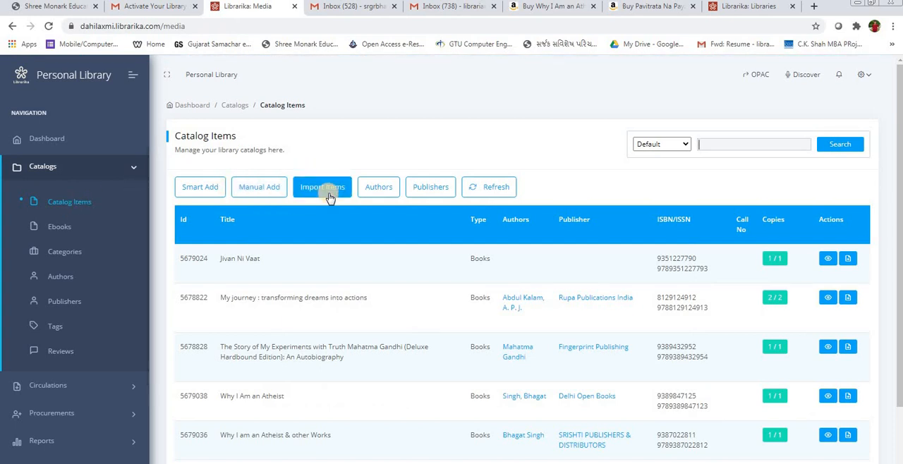
scroll(324, 243, "down", 2)
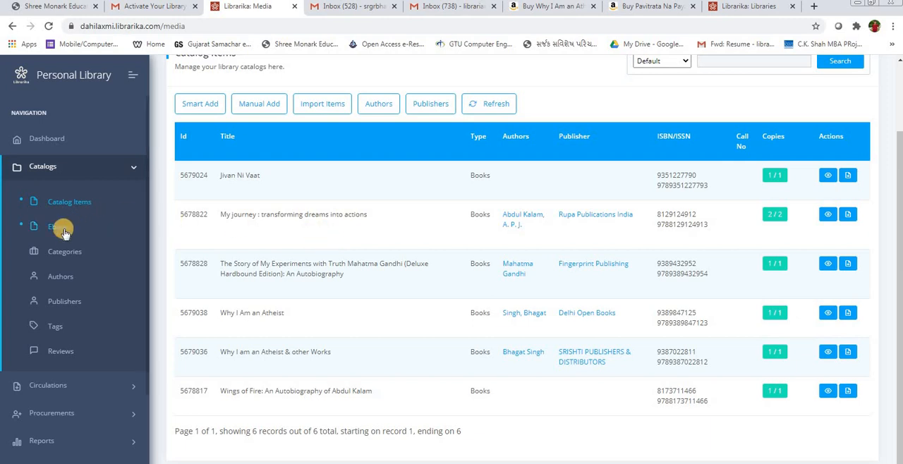
left_click(128, 166)
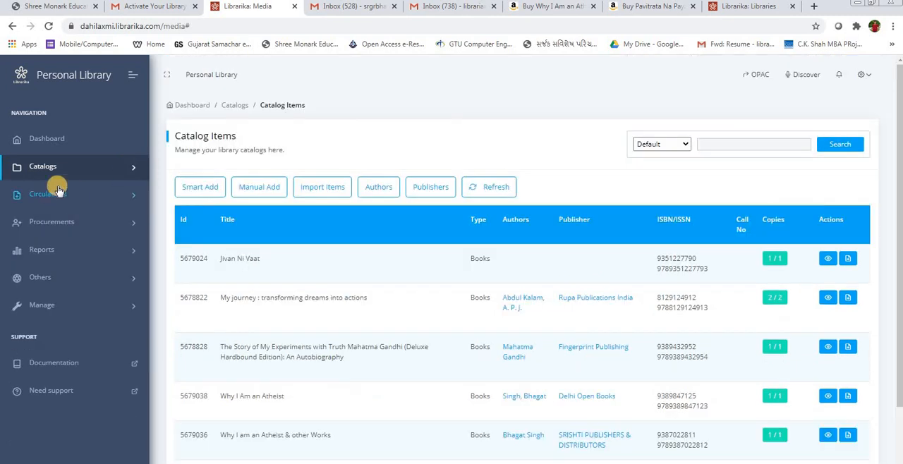
left_click(67, 167)
left_click(70, 168)
Step: Open the members list under Circulations and review the existing member entries
left_click(52, 197)
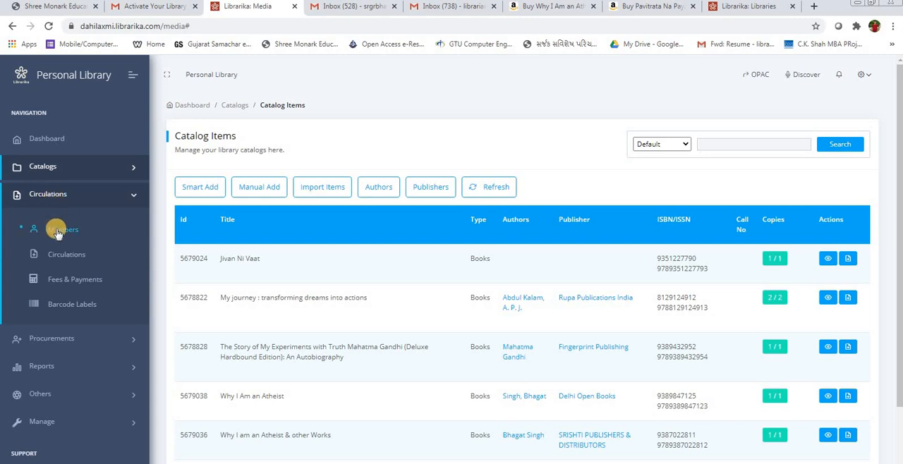
left_click(55, 230)
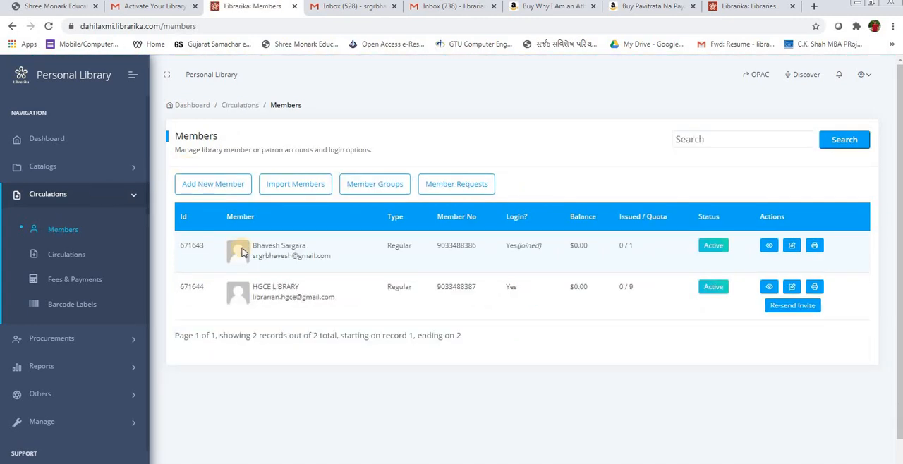
double_click(261, 245)
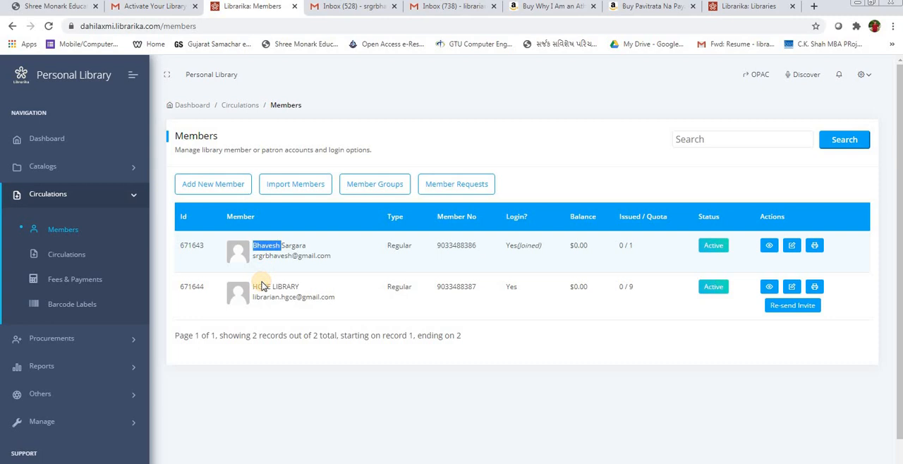
right_click(261, 285)
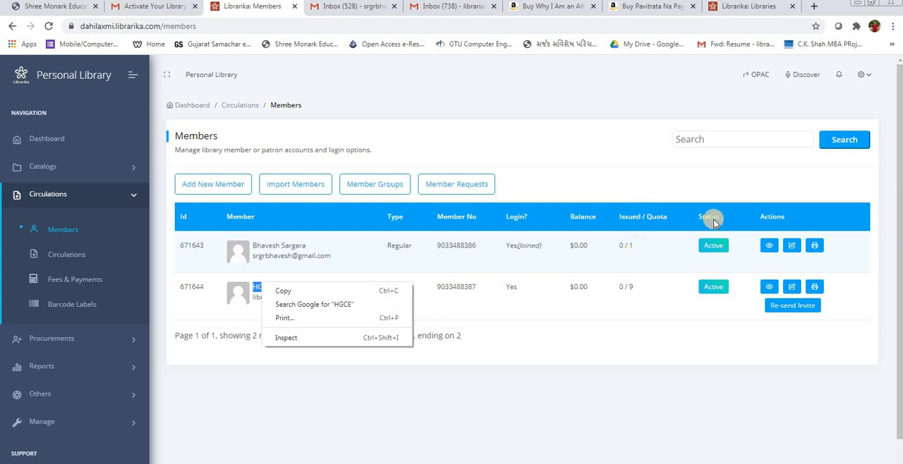
left_click(666, 332)
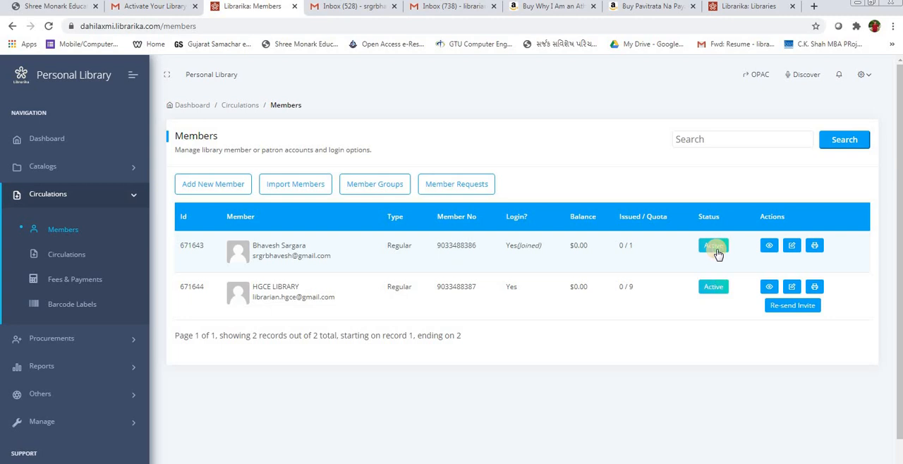
Step: Start a new member record and enter the member number and the member's name
left_click(211, 189)
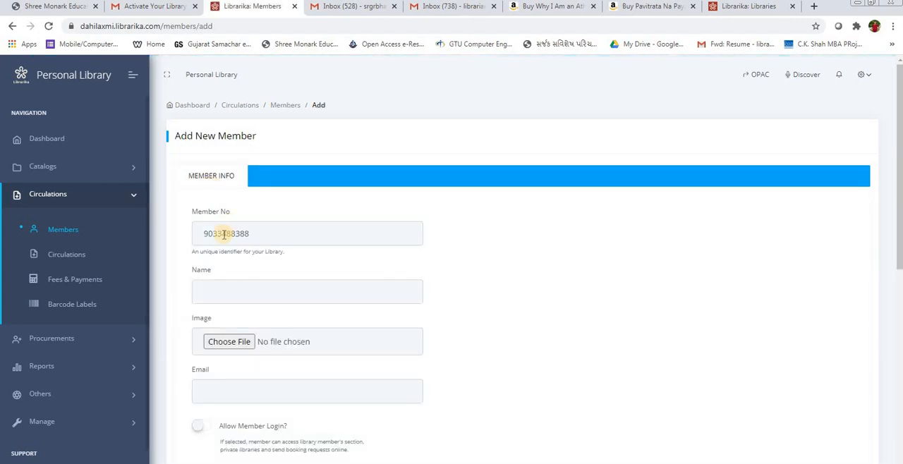
double_click(223, 235)
key("BackSpace")
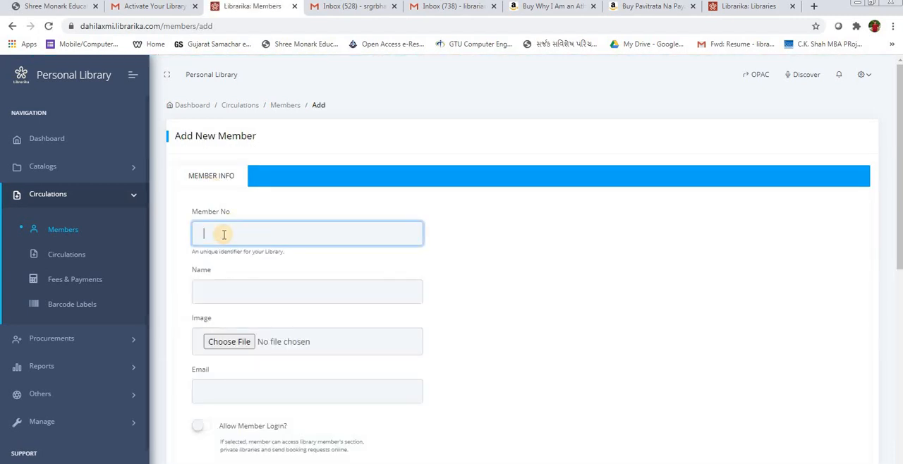
left_click(252, 283)
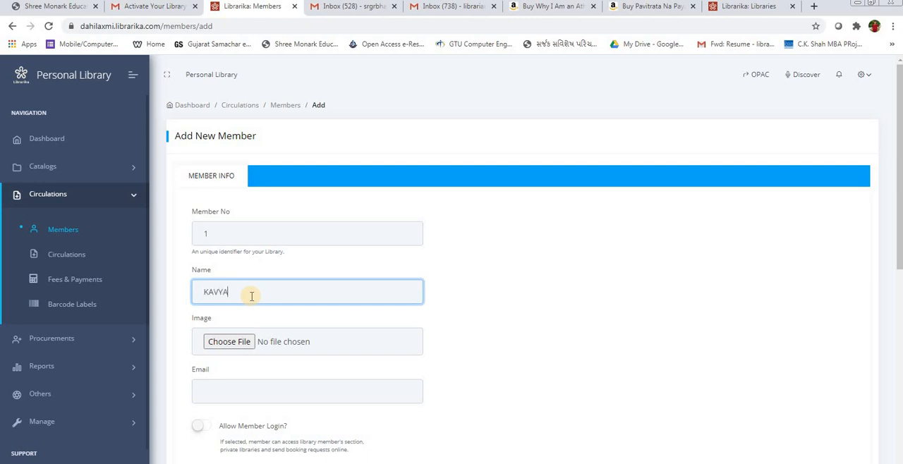
key("Tab")
scroll(223, 340, "down", 2)
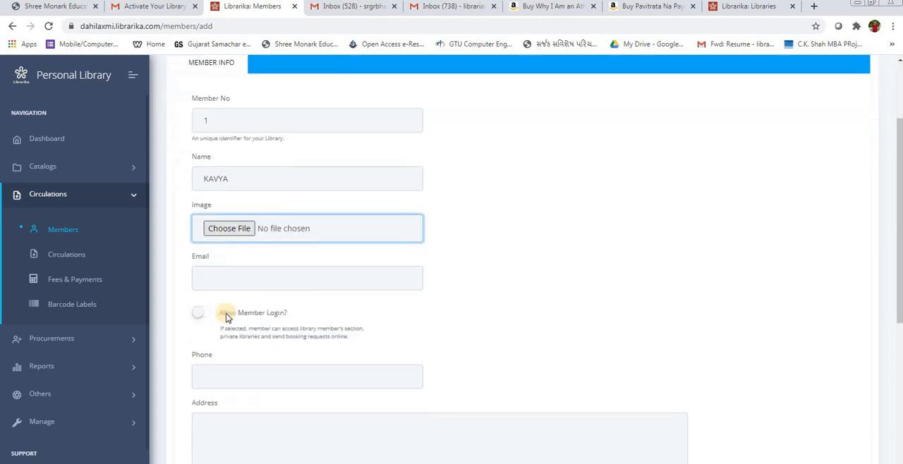
Step: Leave the new member's e-mail and phone fields blank and allow member login
left_click(230, 273)
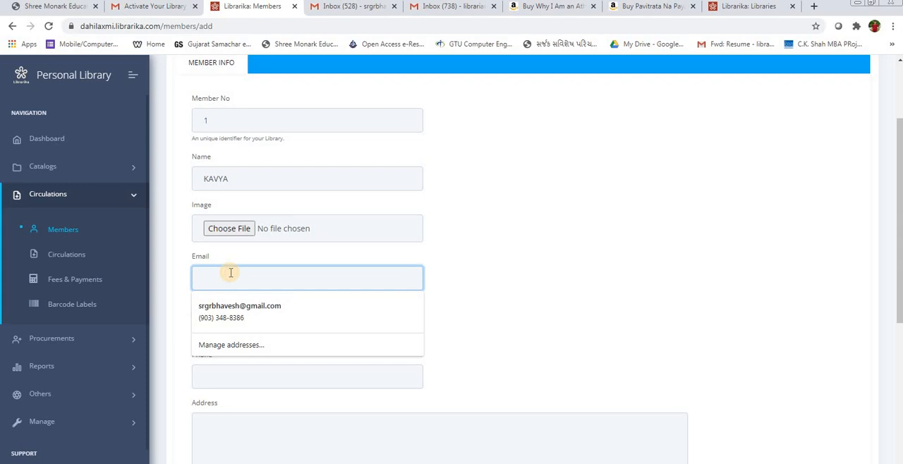
left_click(166, 354)
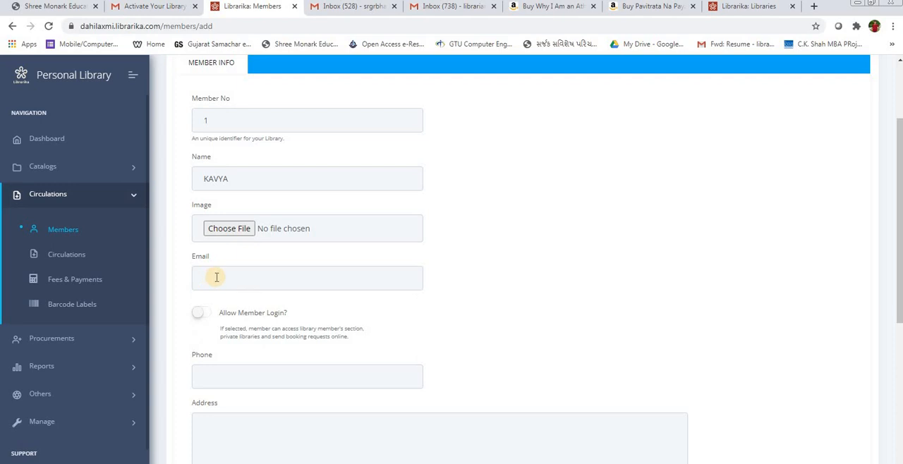
scroll(217, 277, "down", 1)
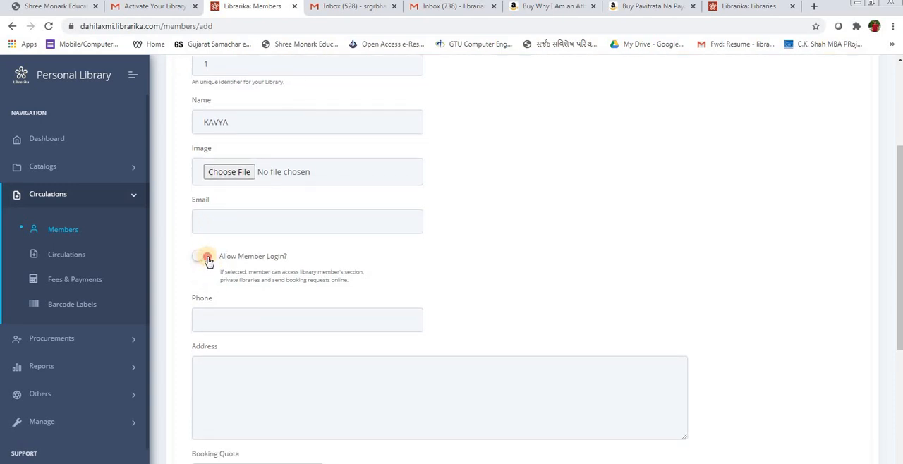
left_click(202, 257)
left_click(206, 257)
left_click(211, 321)
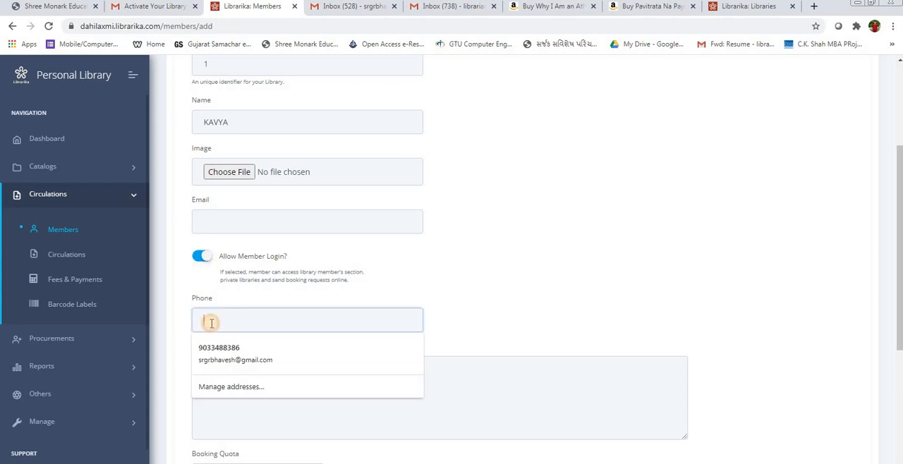
Step: Set the new member's booking quota to 5 and keep the type as Regular
scroll(210, 325, "down", 1)
scroll(234, 253, "down", 3)
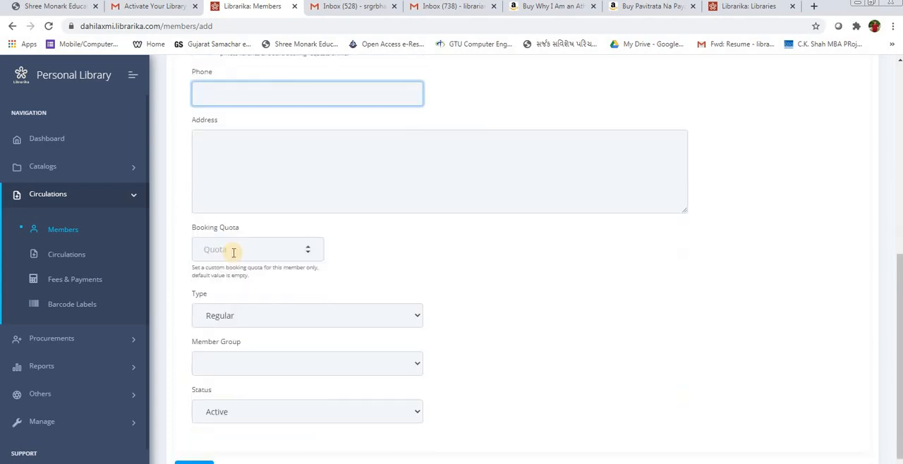
left_click(268, 249)
left_click(308, 246)
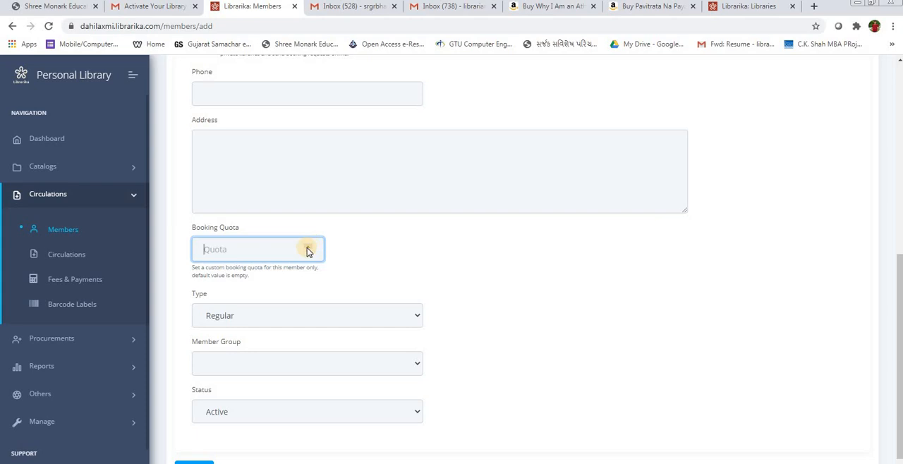
right_click(308, 251)
left_click(308, 248)
left_click(308, 247)
left_click(247, 319)
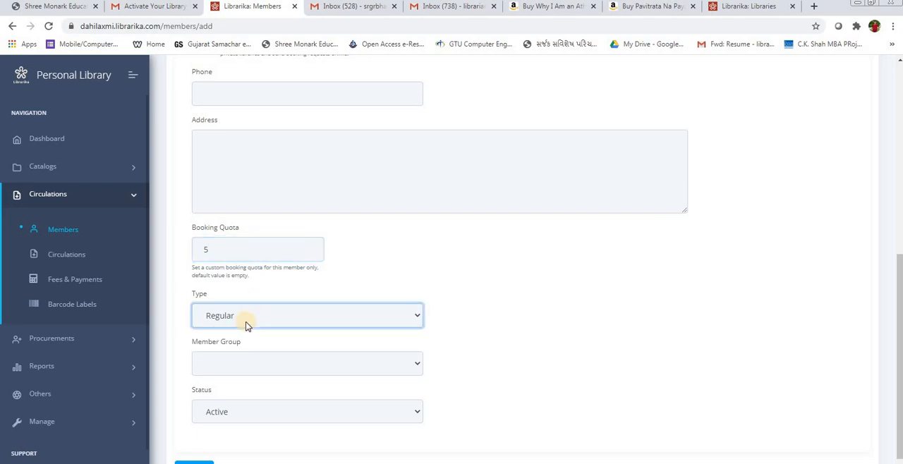
left_click(158, 341)
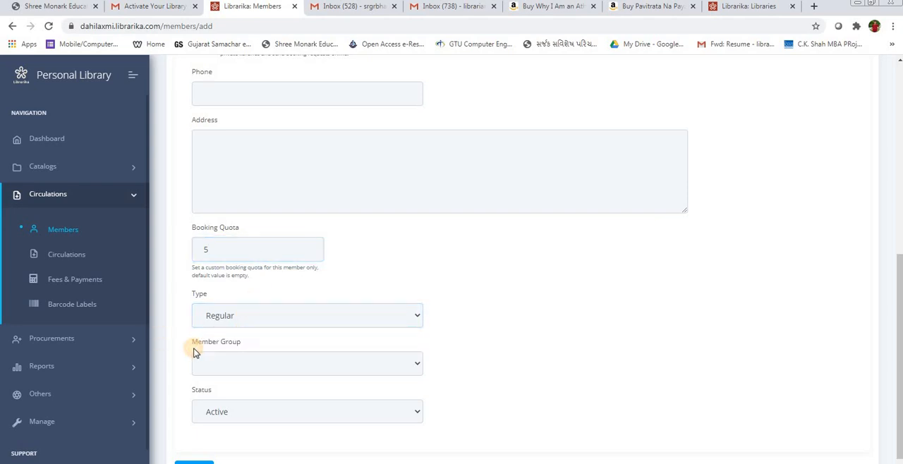
Step: Try to submit the new member with no member group and the status set to Active
left_click(210, 363)
left_click(210, 363)
scroll(181, 400, "down", 1)
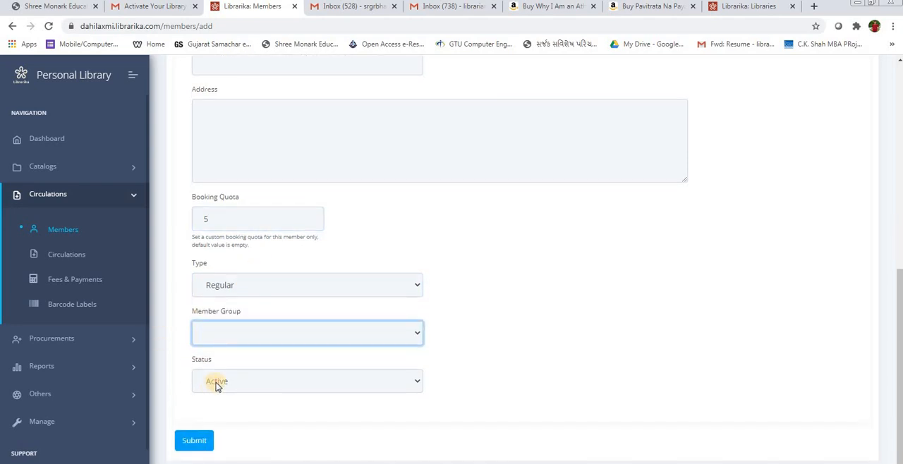
left_click(216, 383)
left_click(215, 410)
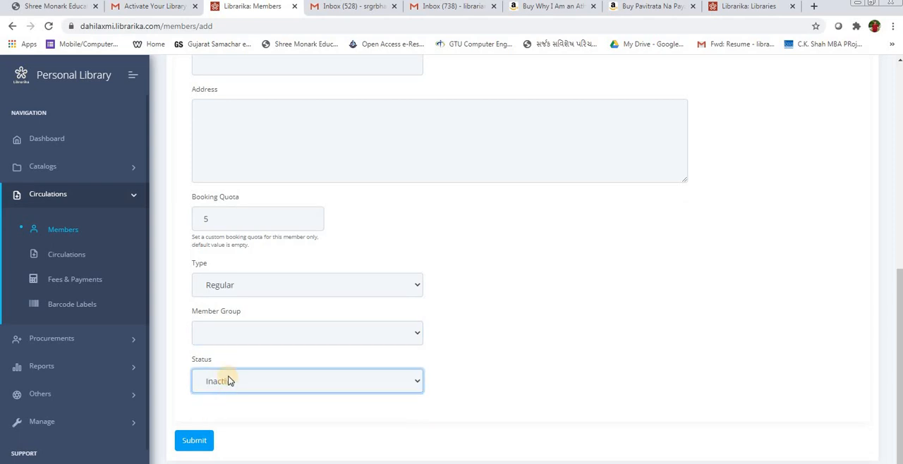
left_click(223, 394)
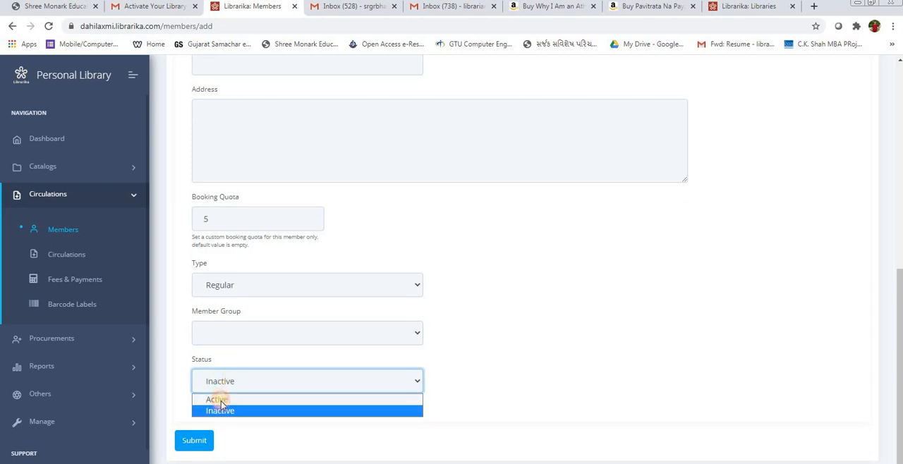
left_click(216, 400)
left_click(194, 447)
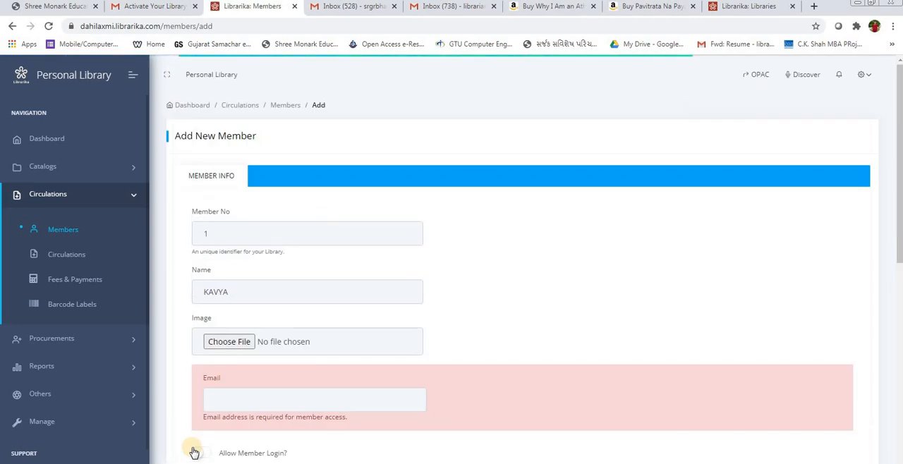
Step: Fill in the new member's contact details from the saved autofill address and try to submit the form again
scroll(238, 393, "down", 2)
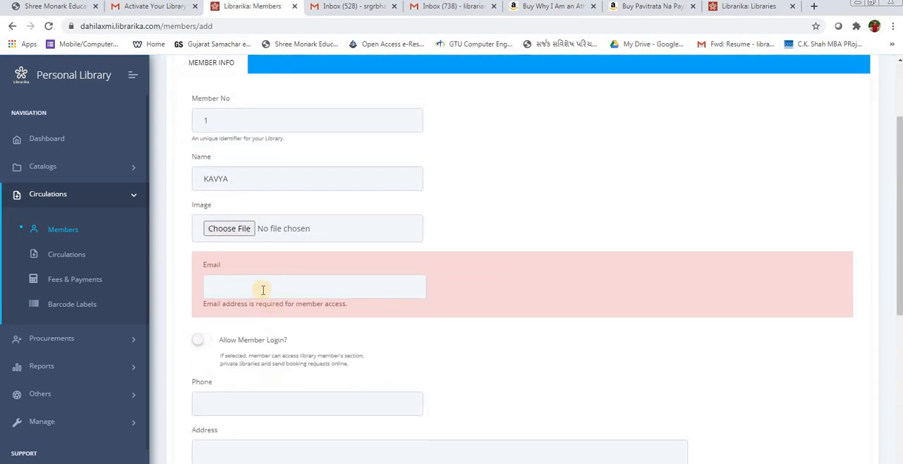
left_click(258, 292)
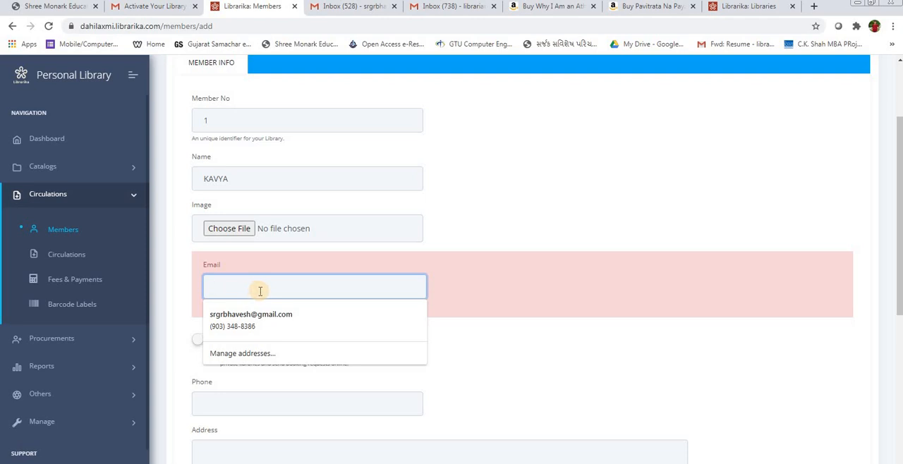
left_click(258, 315)
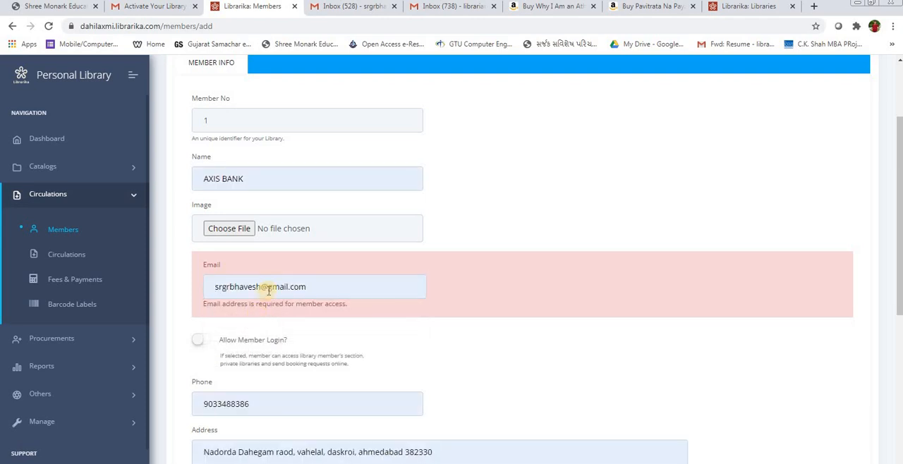
scroll(268, 289, "up", 3)
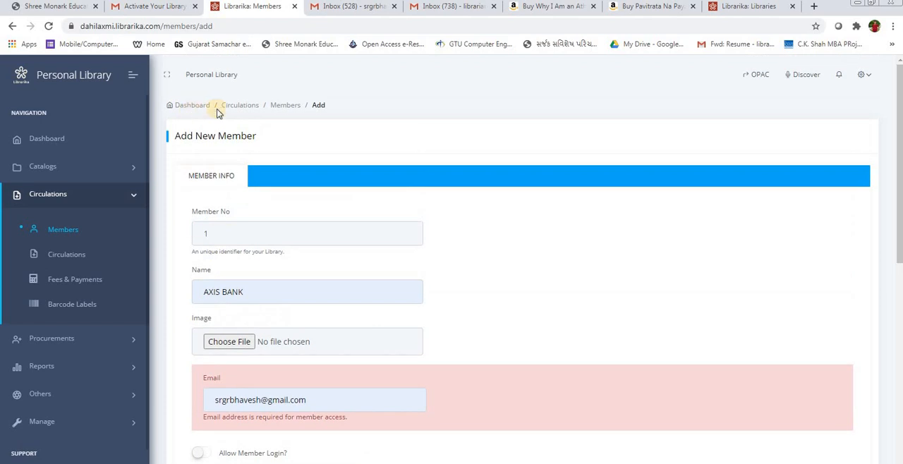
scroll(252, 298, "down", 10)
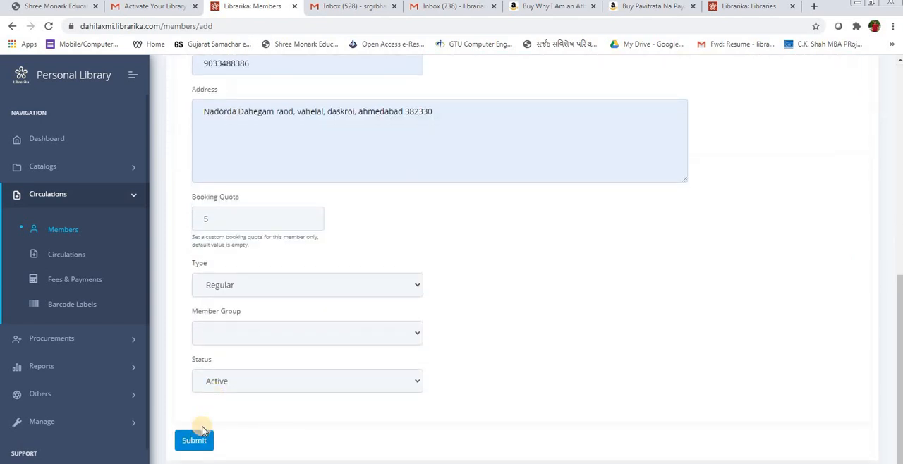
left_click(200, 436)
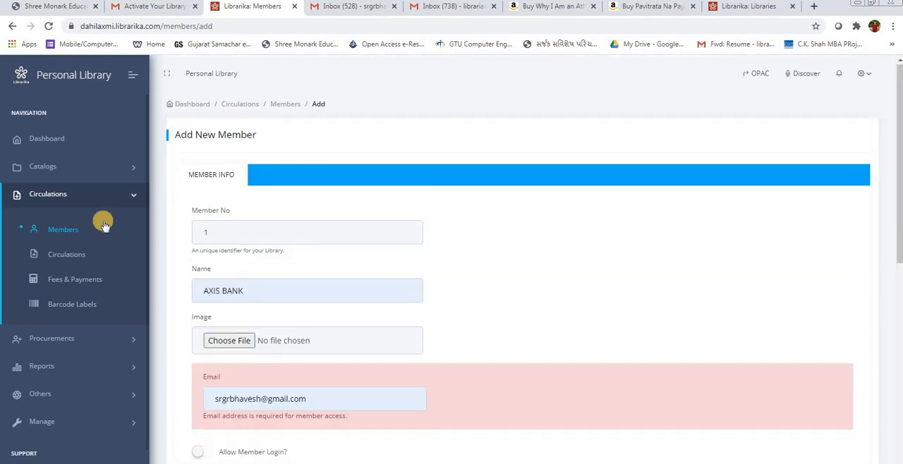
Step: Check the pending member requests and view the user login form on the public Librarika site
left_click(61, 233)
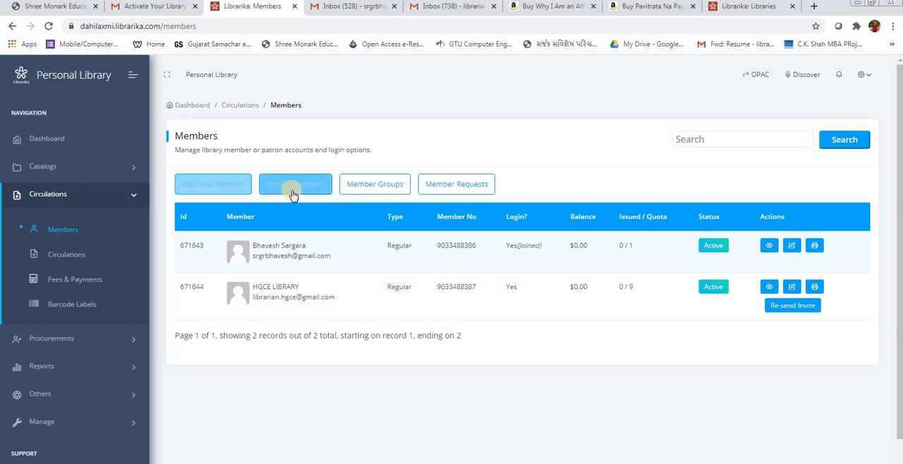
left_click(441, 194)
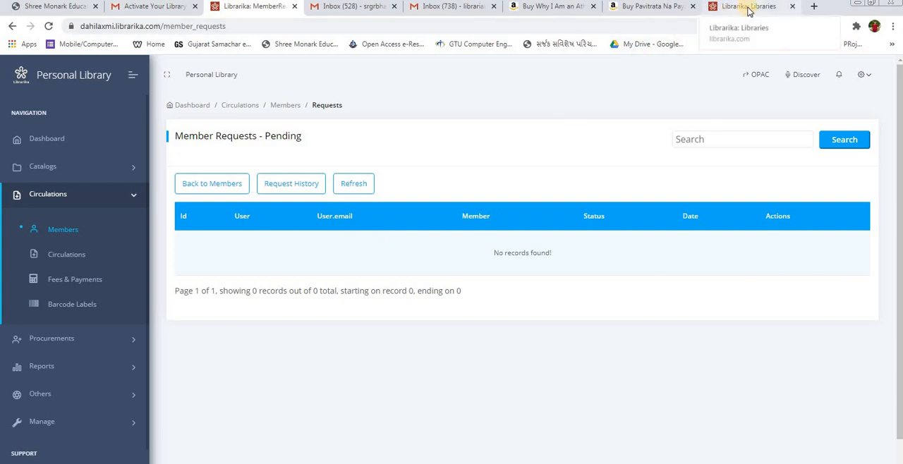
left_click(749, 8)
scroll(748, 78, "up", 1)
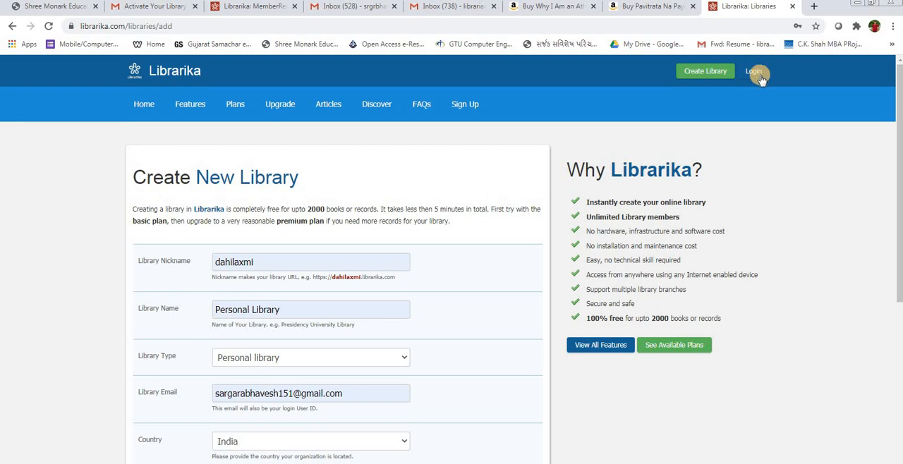
left_click(755, 74)
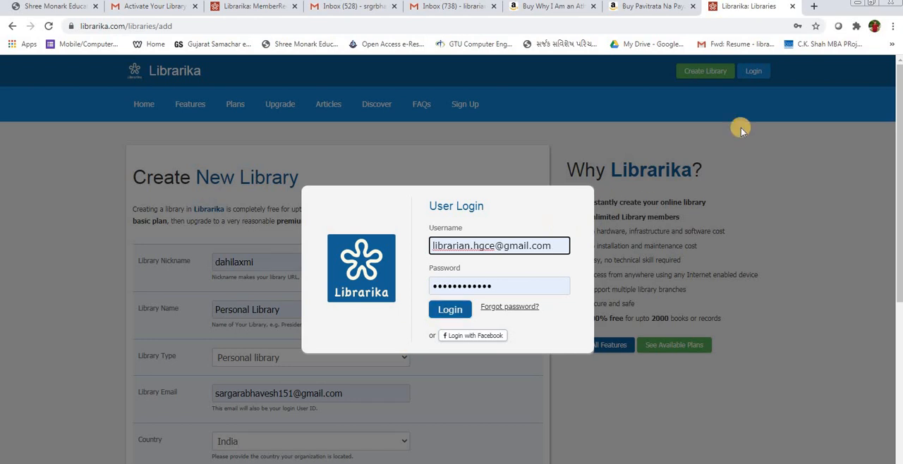
left_click(745, 114)
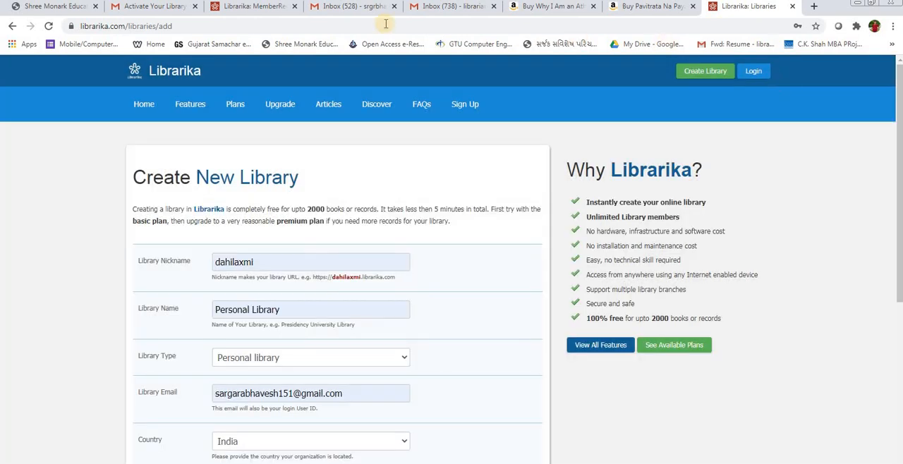
left_click(249, 7)
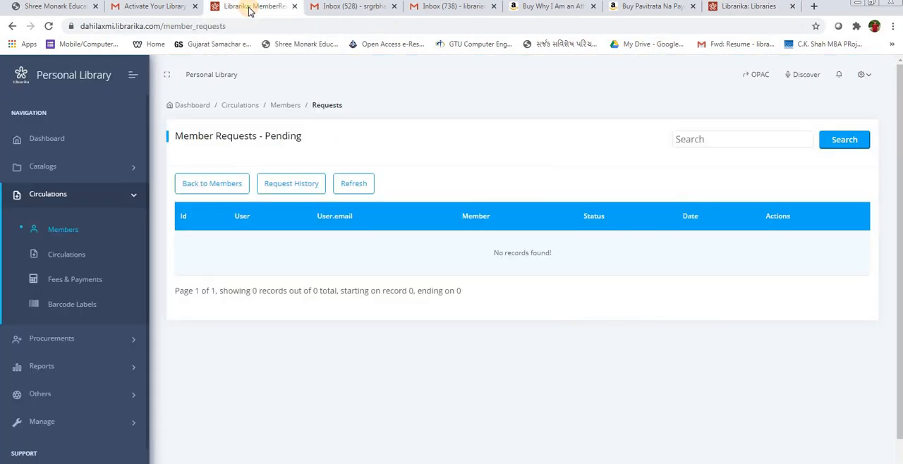
Step: Revisit the members list, open and refresh the circulations list, and check its filter and item reservation options
left_click(64, 232)
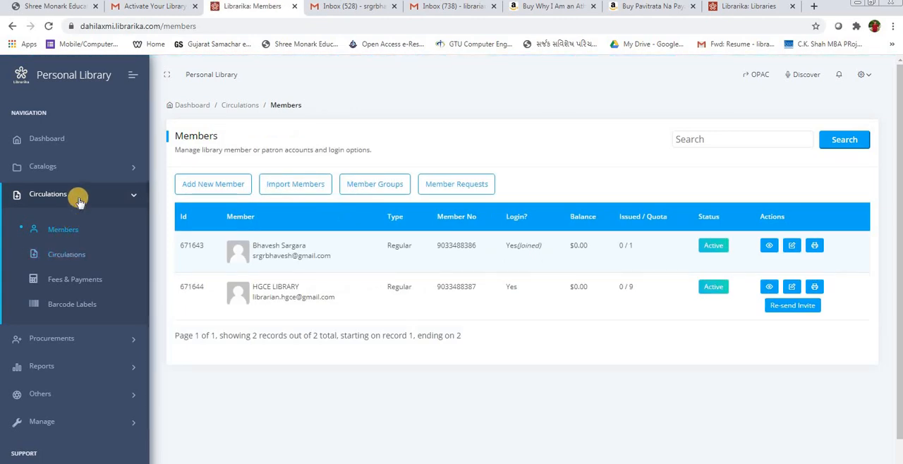
left_click(58, 230)
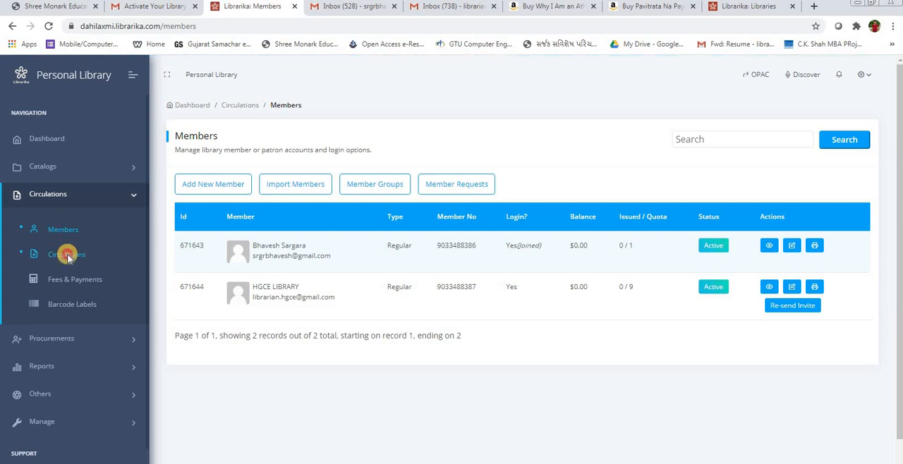
left_click(67, 256)
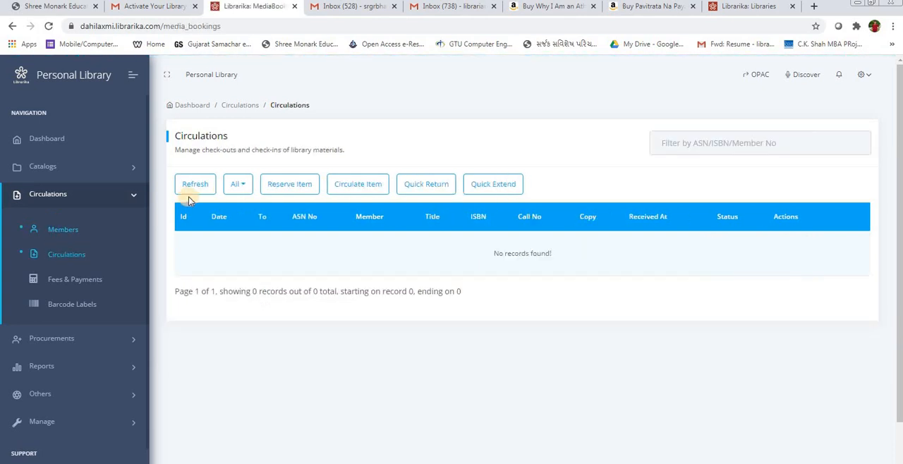
left_click(196, 185)
left_click(236, 187)
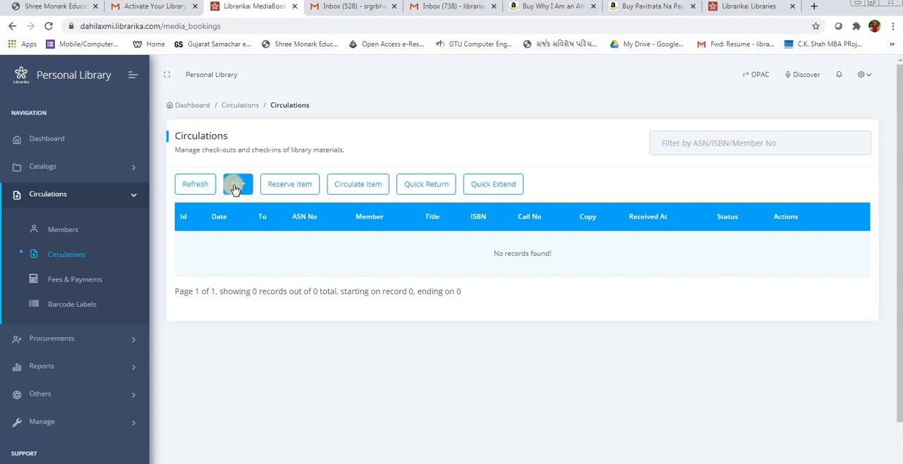
left_click(285, 190)
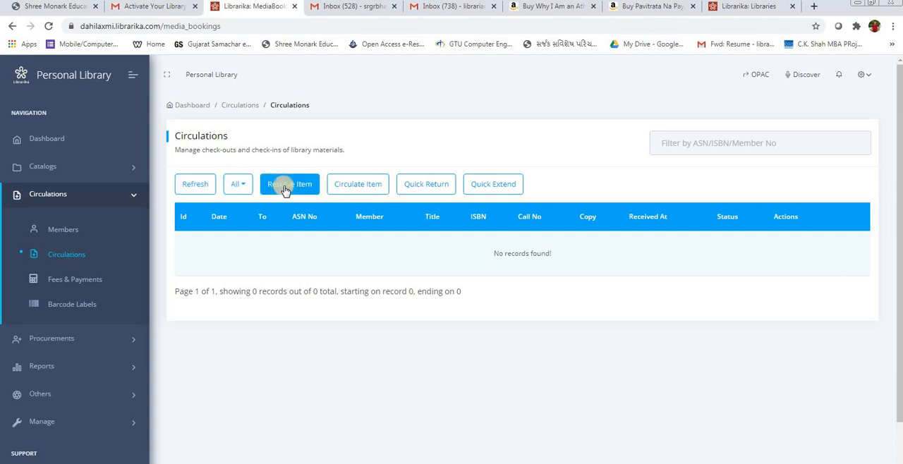
Step: Circulate the book Jivan Ni Vaat, accession number 5, to the member found by first name, keeping the default return date
left_click(352, 188)
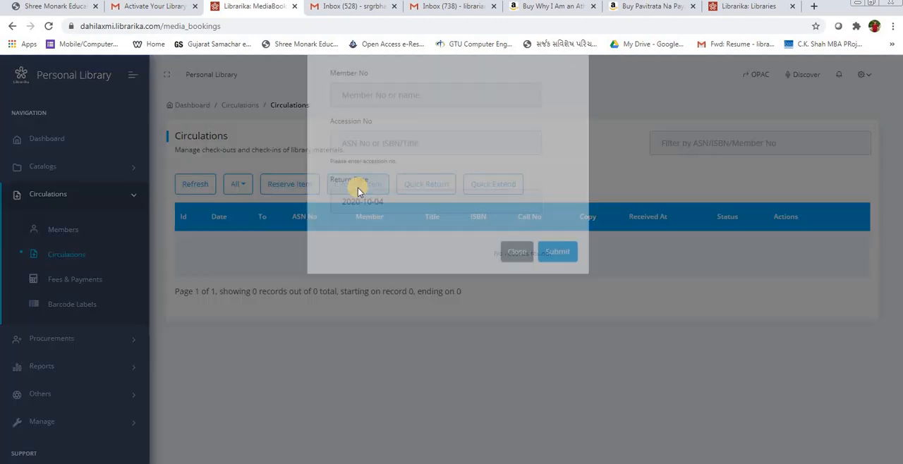
left_click(381, 142)
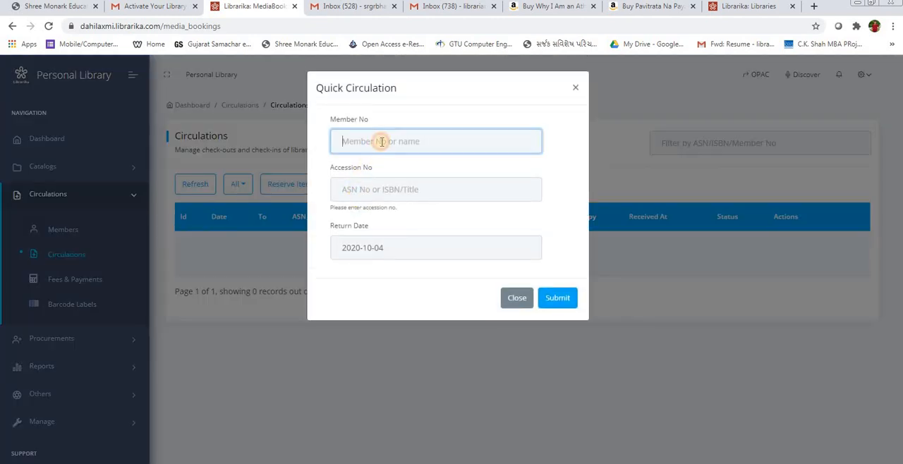
type("bhave")
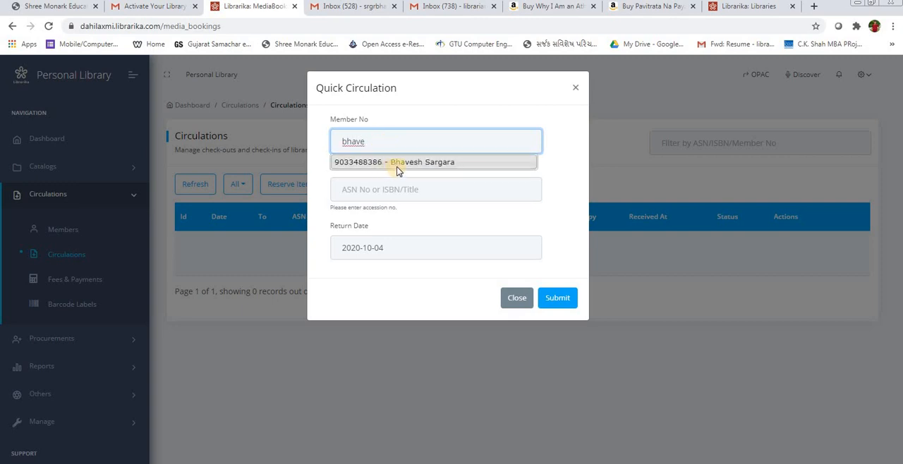
left_click(402, 163)
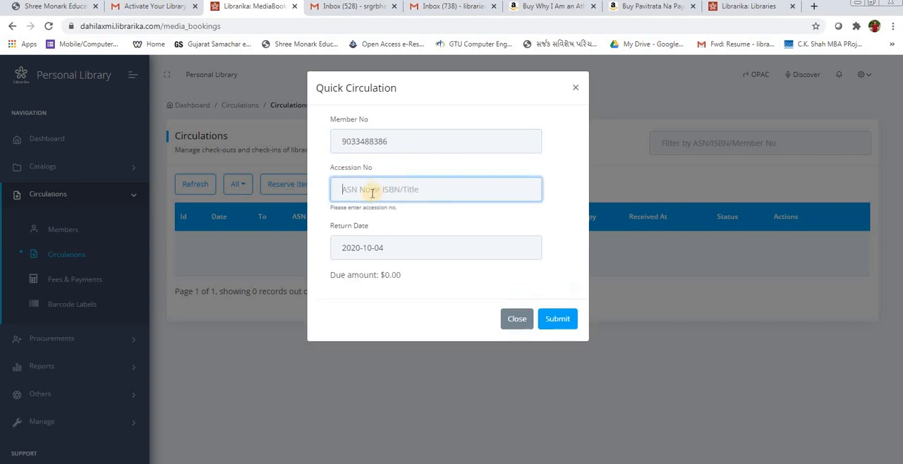
type("5")
left_click(385, 225)
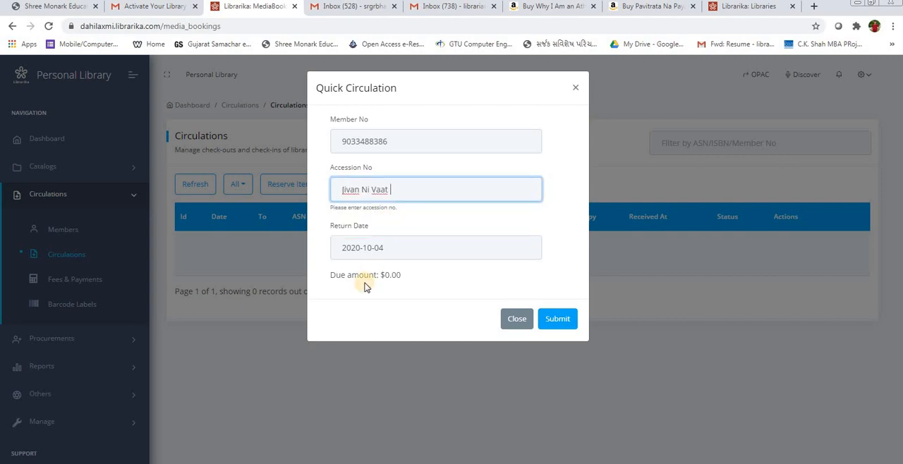
double_click(346, 233)
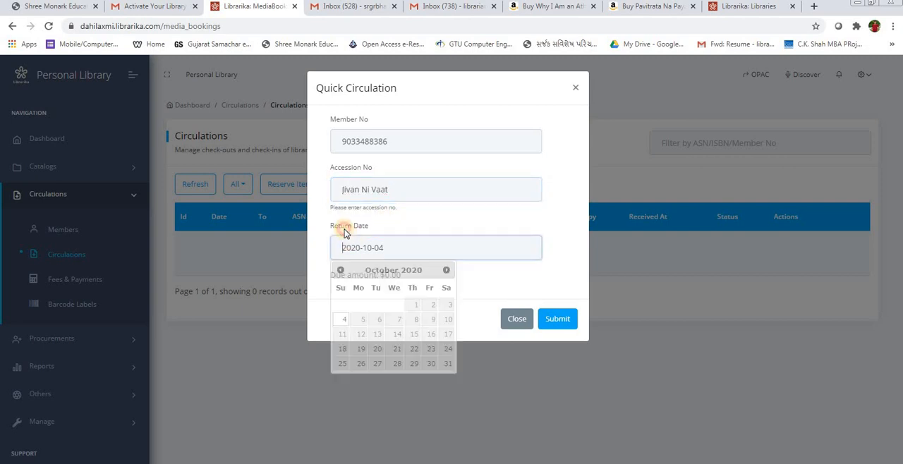
left_click(405, 247)
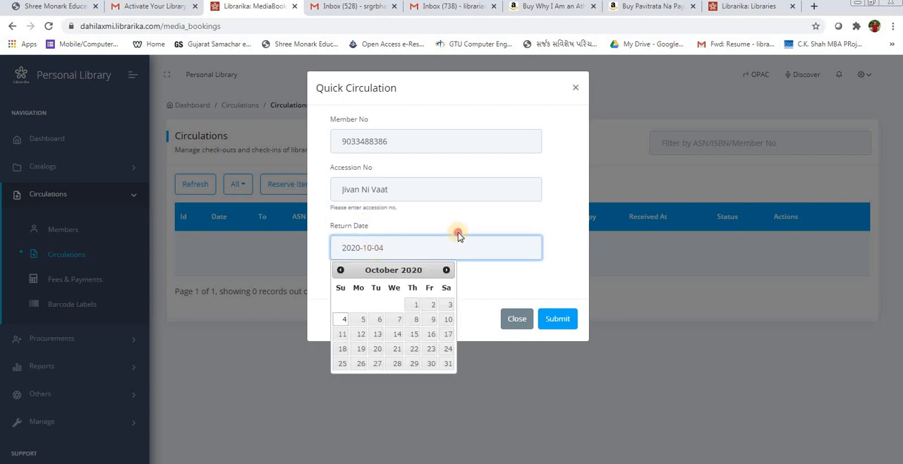
left_click(555, 319)
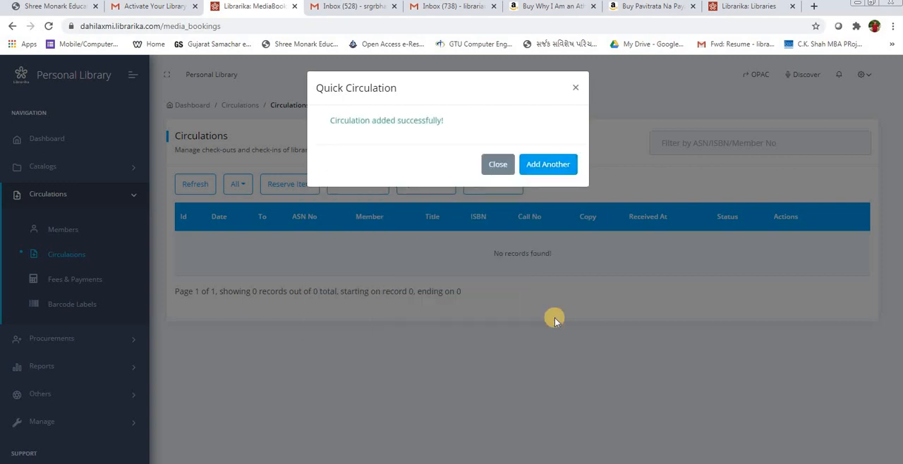
Step: Start another circulation for the HGCE LIBRARY member with accession number 2, "My journey : transforming dreams into actions"
left_click(545, 170)
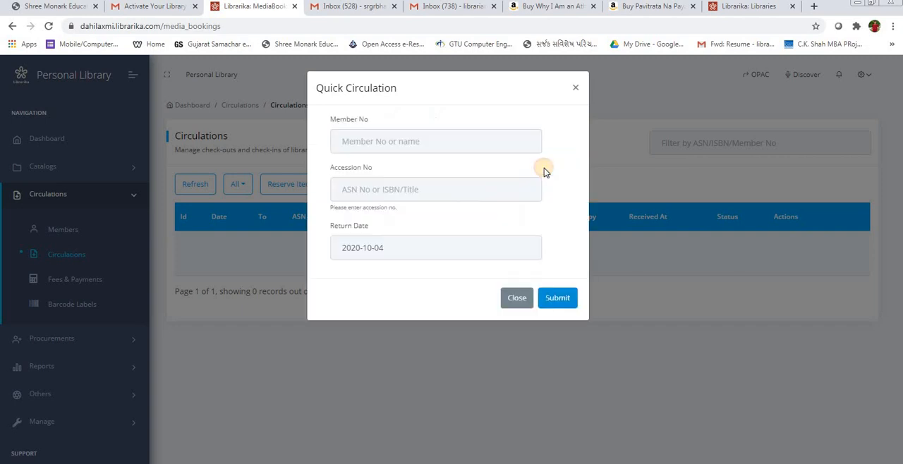
left_click(370, 144)
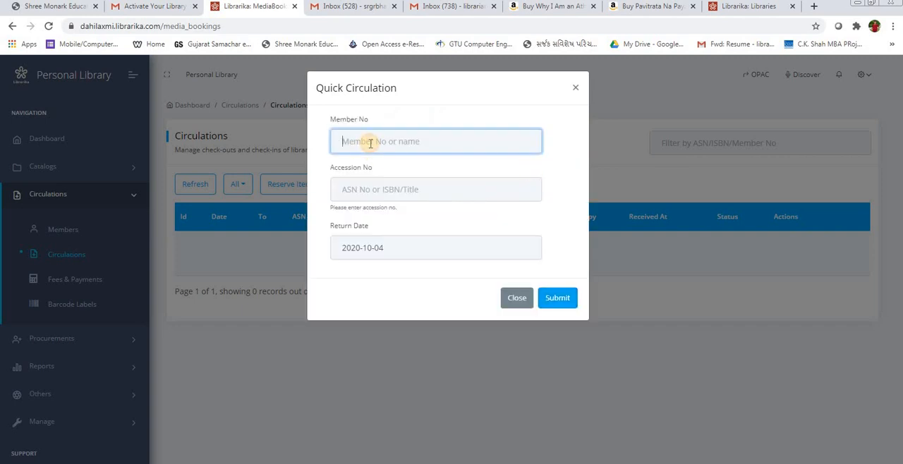
type("1")
key("BackSpace")
type("hgce")
key("Down")
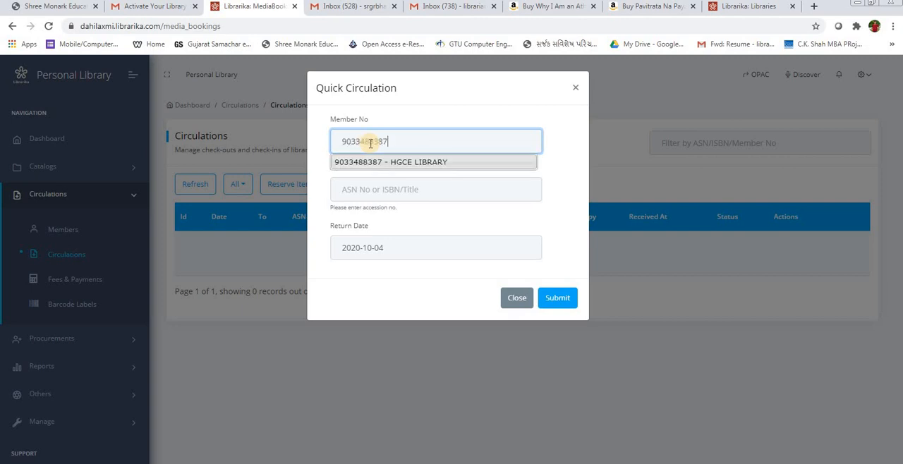
key("Return")
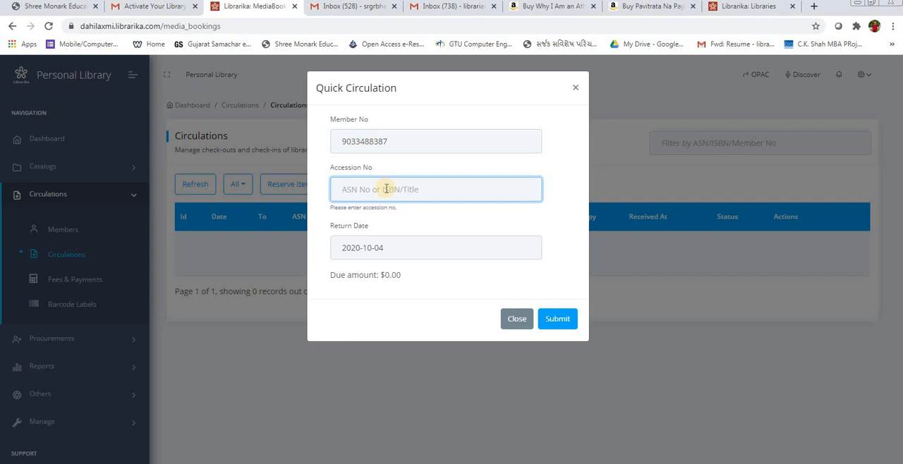
type("2")
left_click(369, 227)
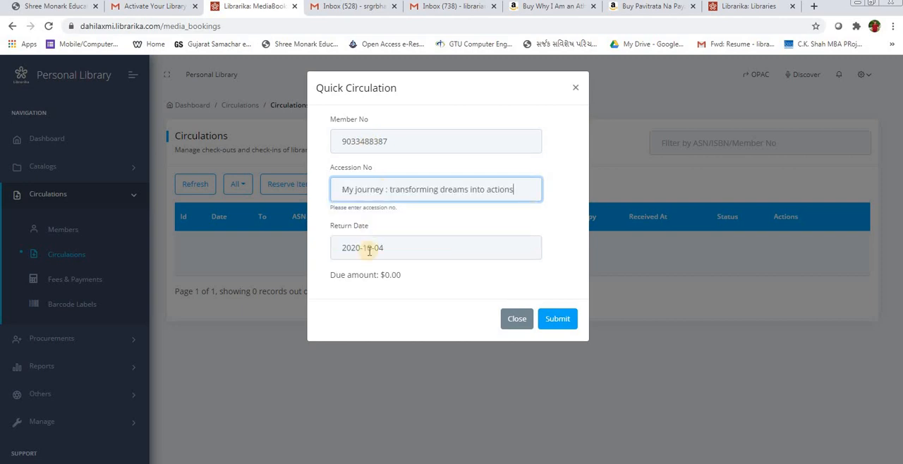
Step: Set the return date to 2020-10-10, submit the circulation and return to the circulations list
left_click(382, 250)
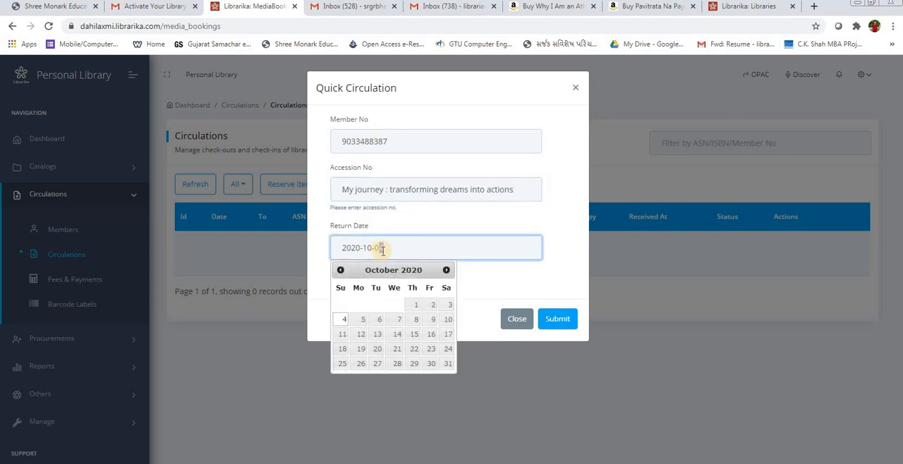
key("BackSpace")
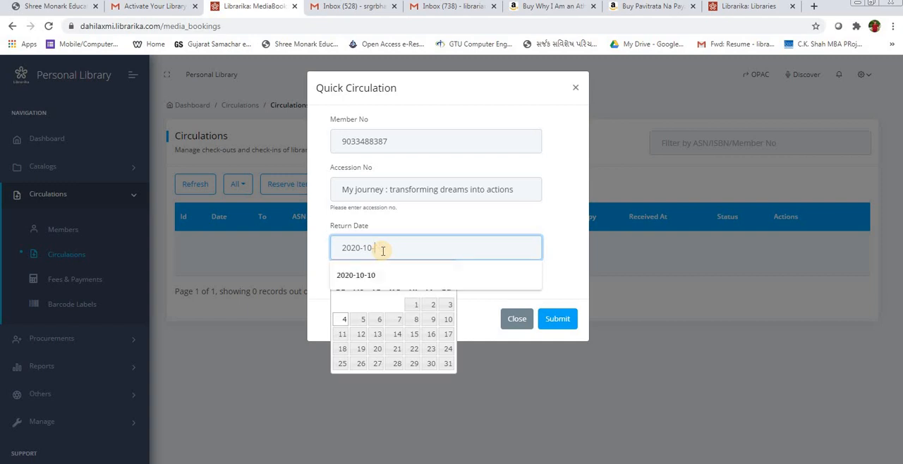
type("10")
left_click(418, 263)
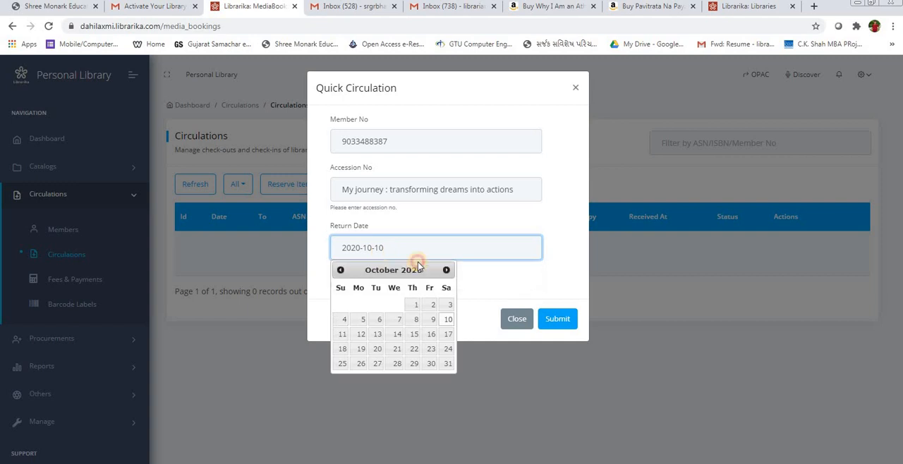
left_click(499, 286)
left_click(551, 319)
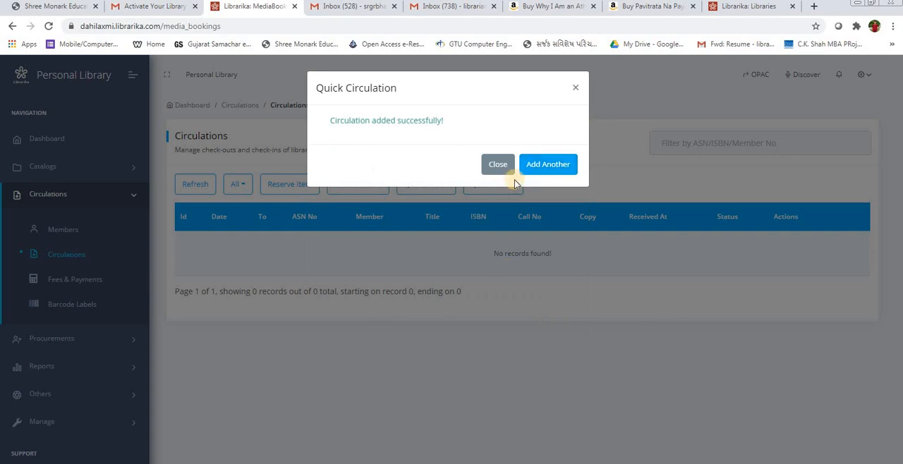
left_click(501, 166)
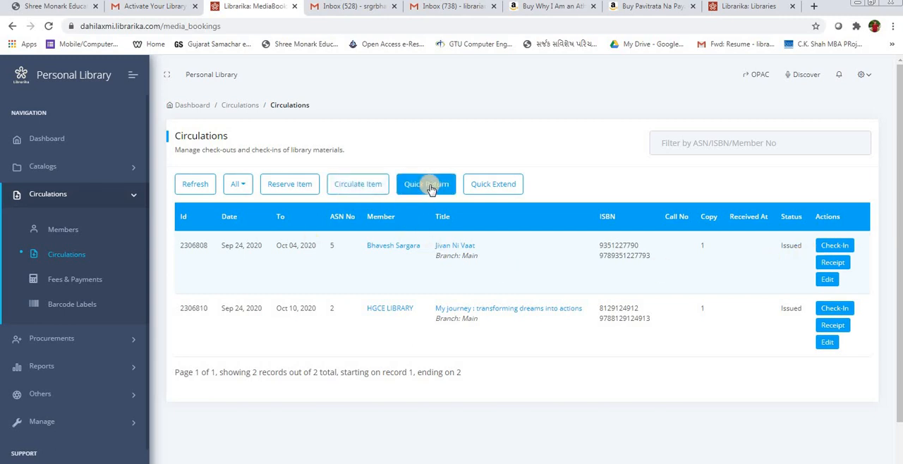
Step: Check the blank Quick Circulation and Quick Check-In forms, closing each without submitting
left_click(351, 185)
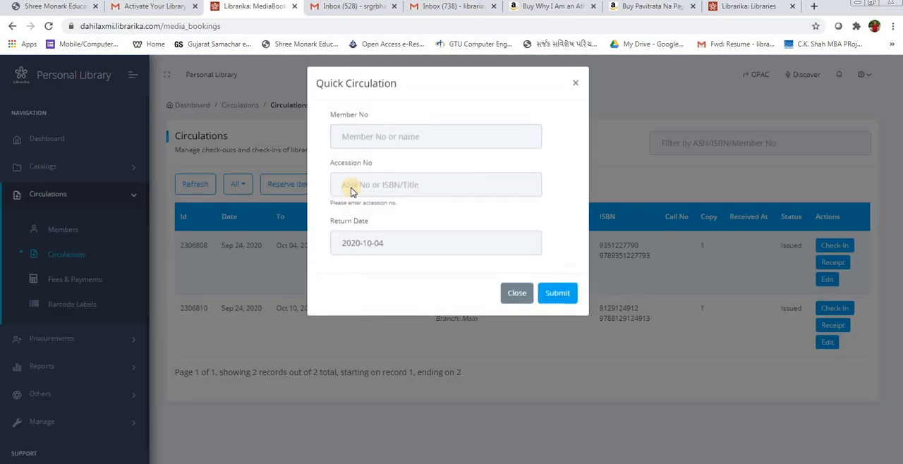
left_click(575, 87)
left_click(430, 188)
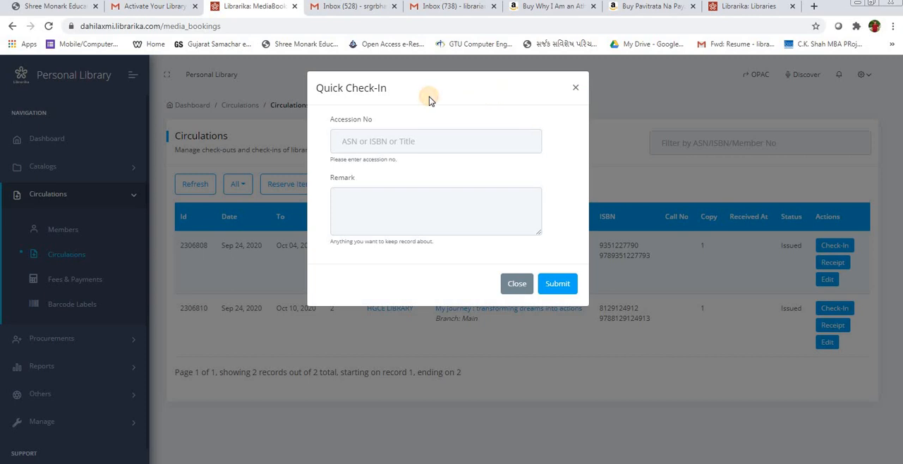
left_click(404, 142)
left_click_drag(423, 89, 398, 176)
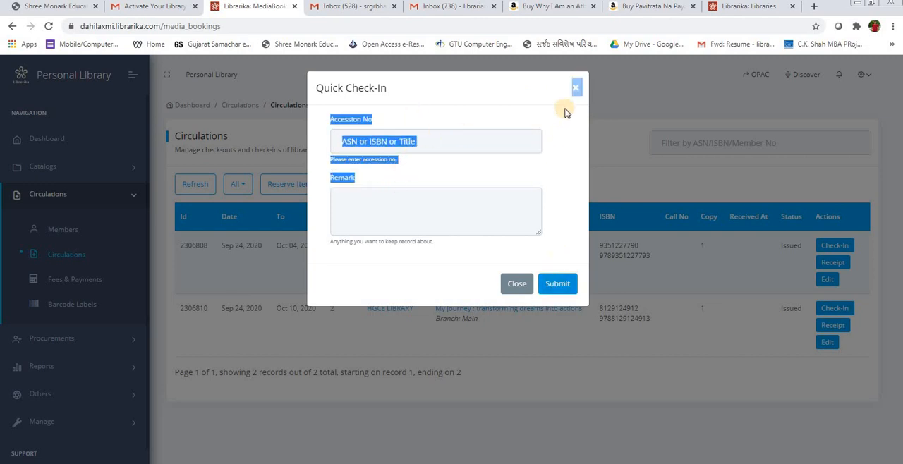
left_click(576, 87)
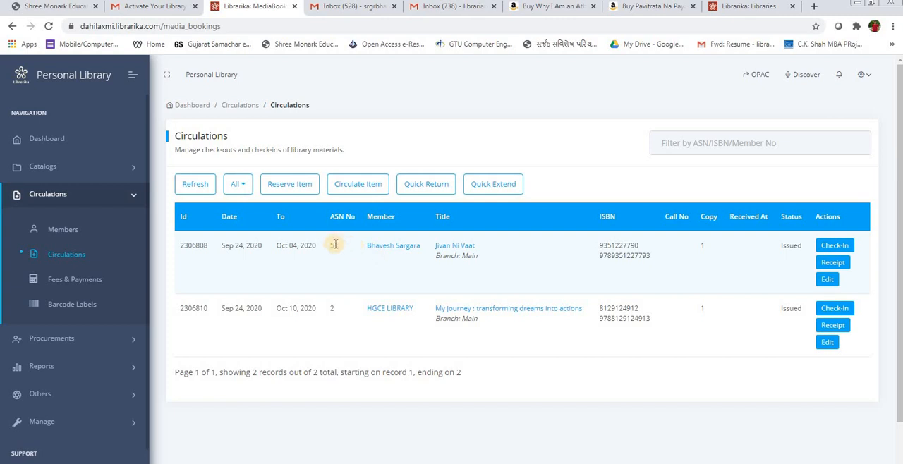
Step: Return the book Jivan Ni Vaat through a quick check-in using accession number 5, leaving the remark empty
left_click(420, 189)
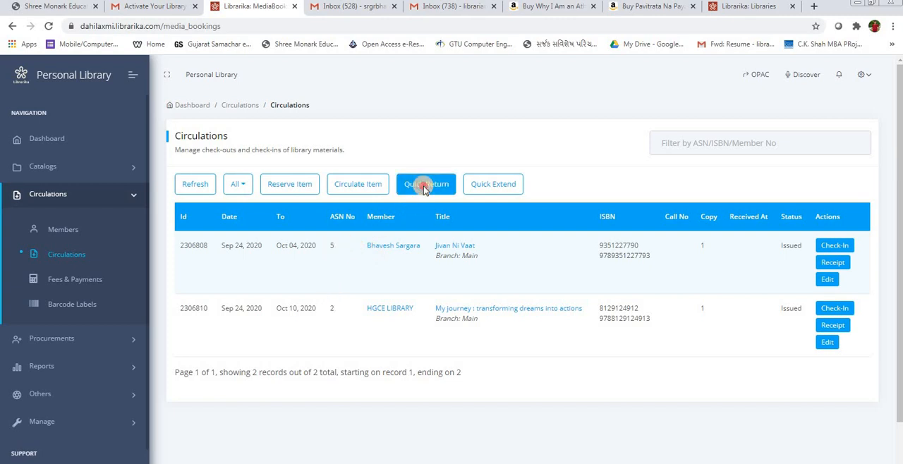
type("5")
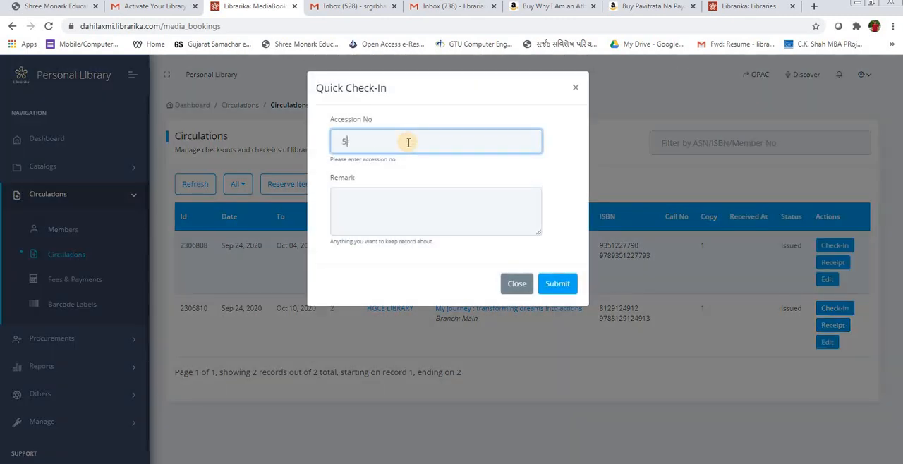
key("Down")
key("Return")
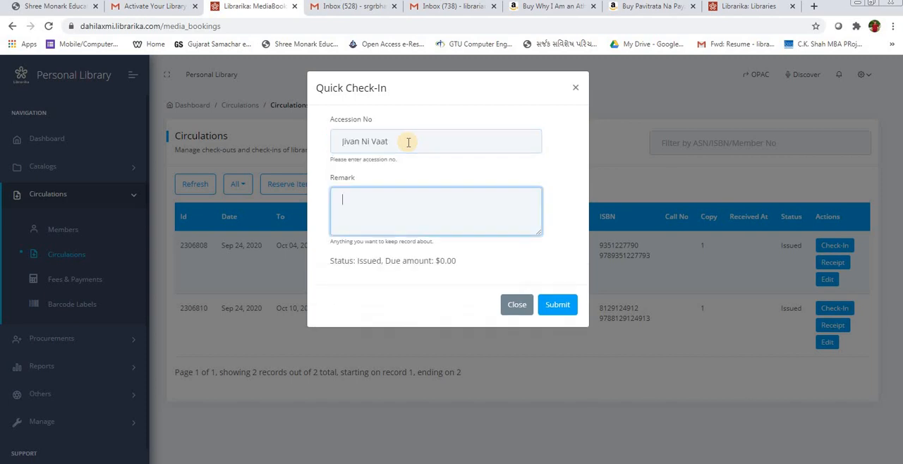
left_click(559, 307)
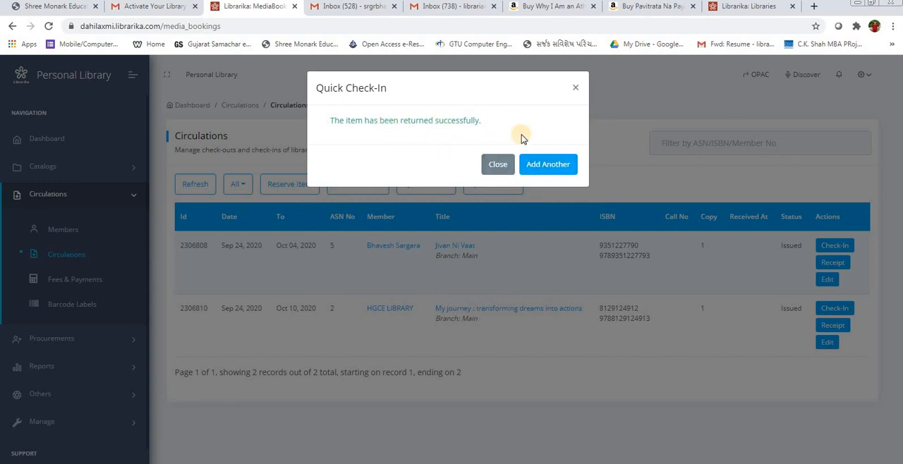
left_click(498, 165)
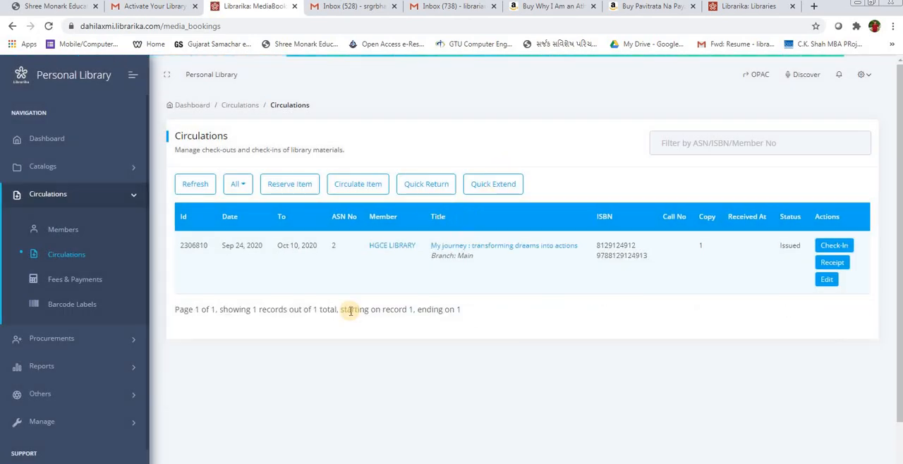
Step: Return "My journey : transforming dreams into actions" through a quick check-in using accession number 2, without a remark
left_click(423, 184)
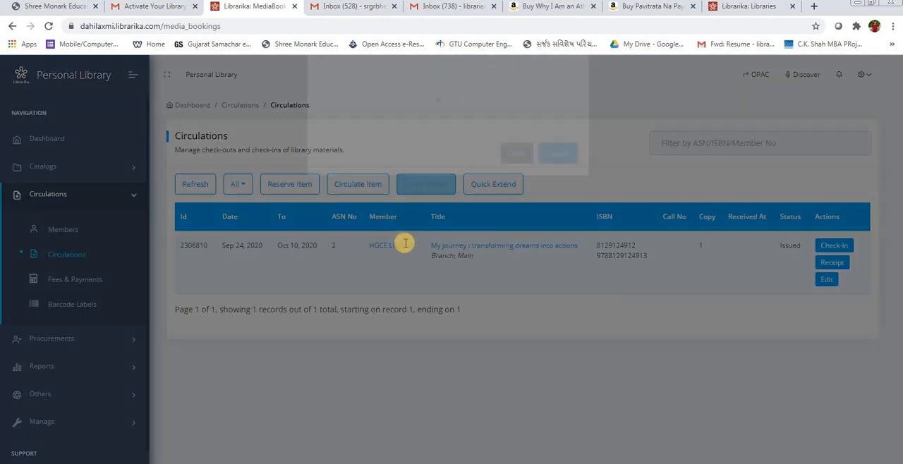
left_click(387, 145)
type("2")
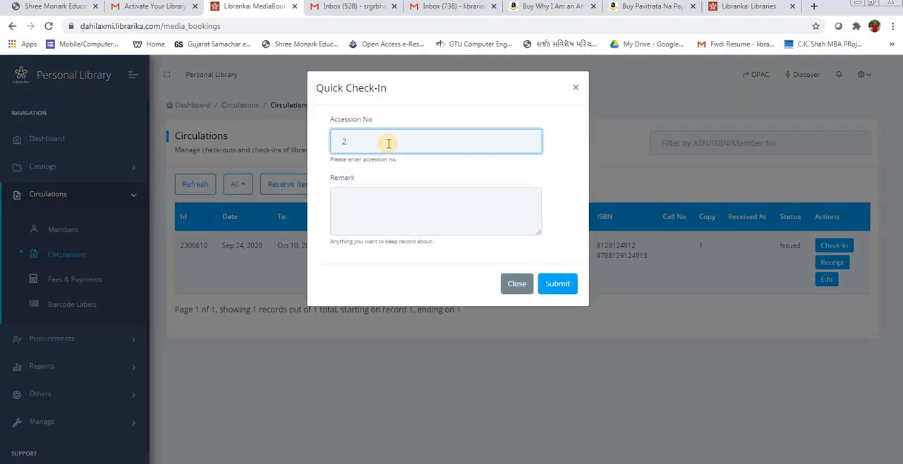
left_click(400, 188)
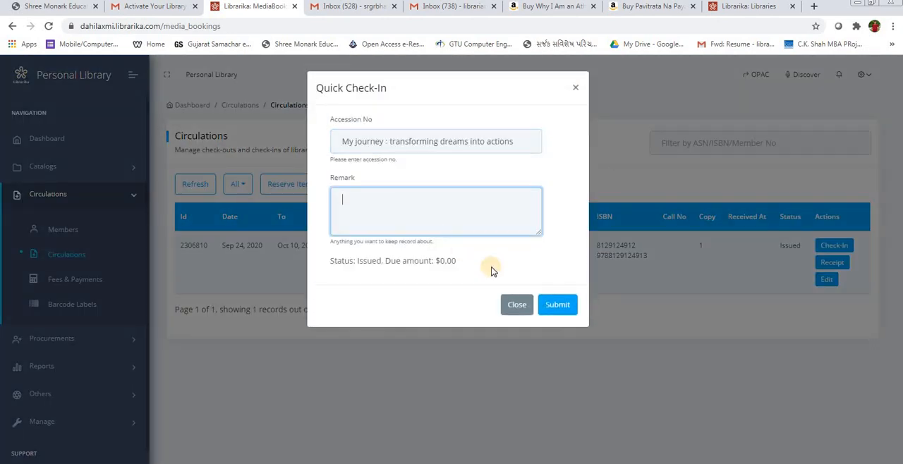
left_click(554, 304)
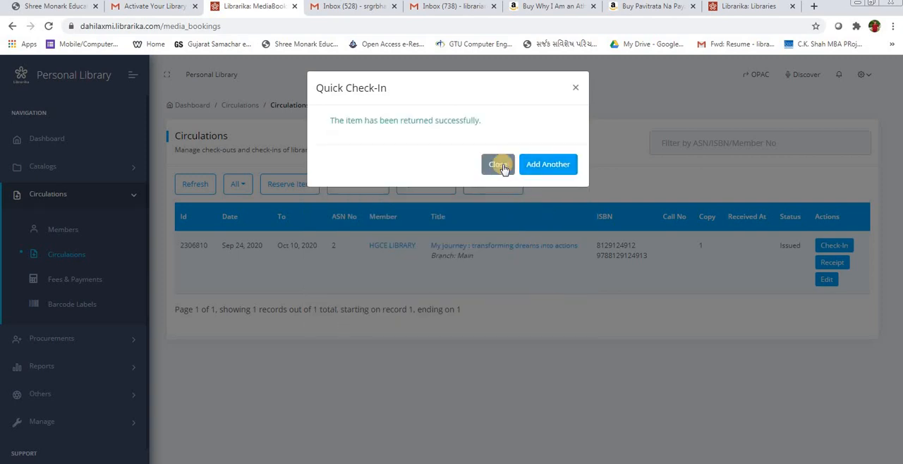
left_click(500, 165)
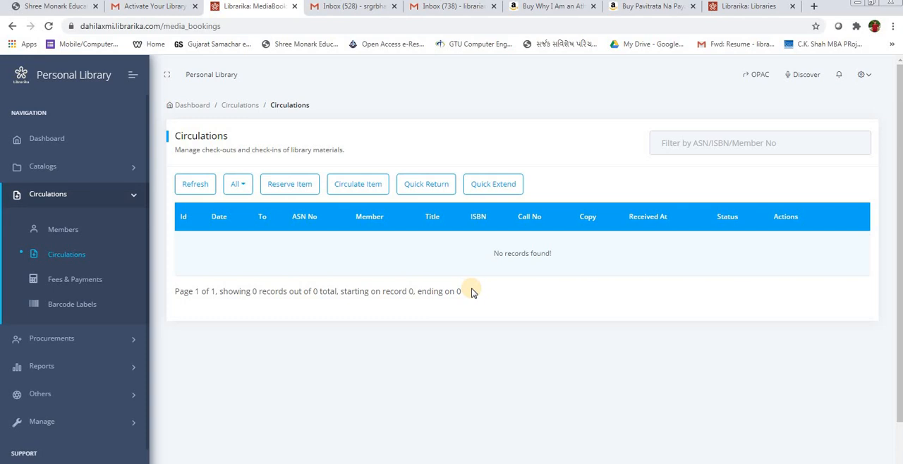
Step: Filter the circulations list by a member's name, and clear the filter after the search
left_click(680, 145)
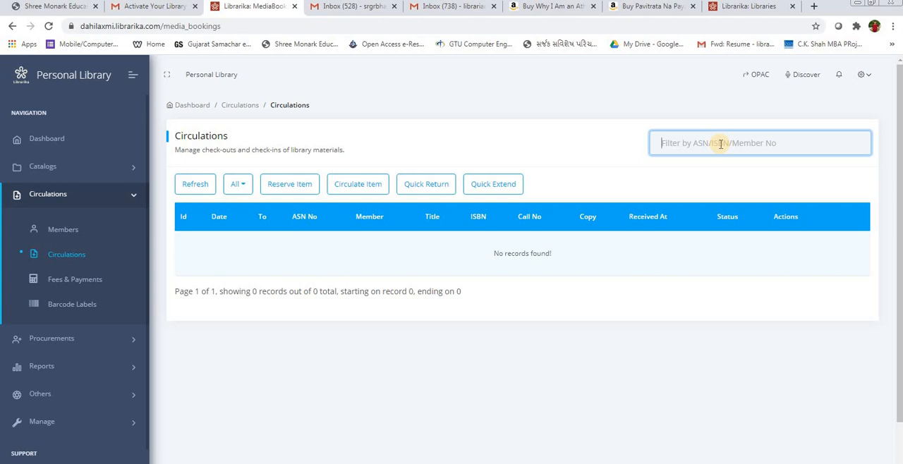
type("bhave")
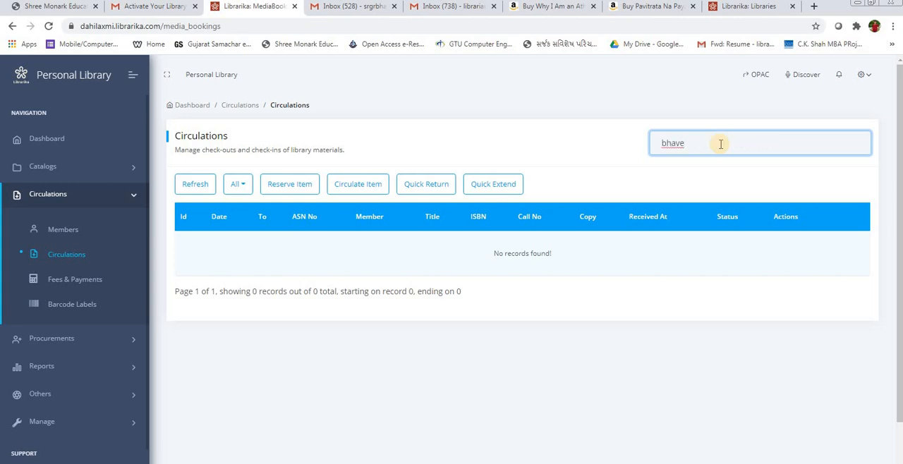
type("s")
key("Return")
double_click(721, 144)
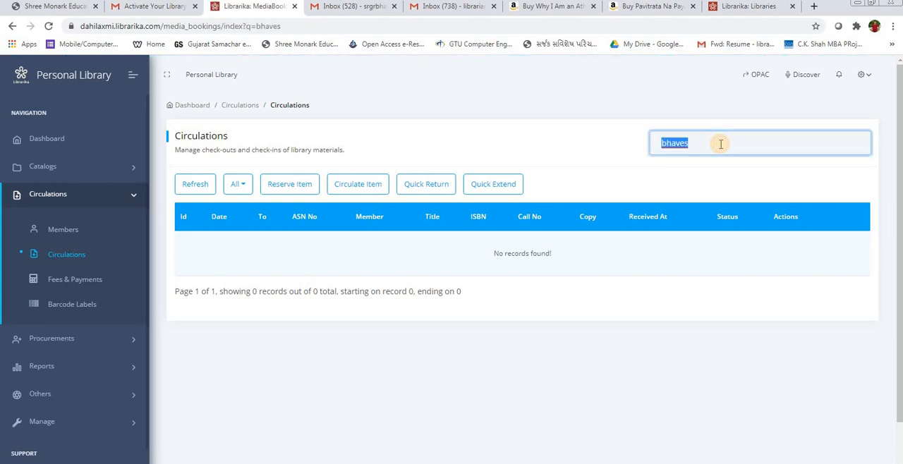
key("BackSpace")
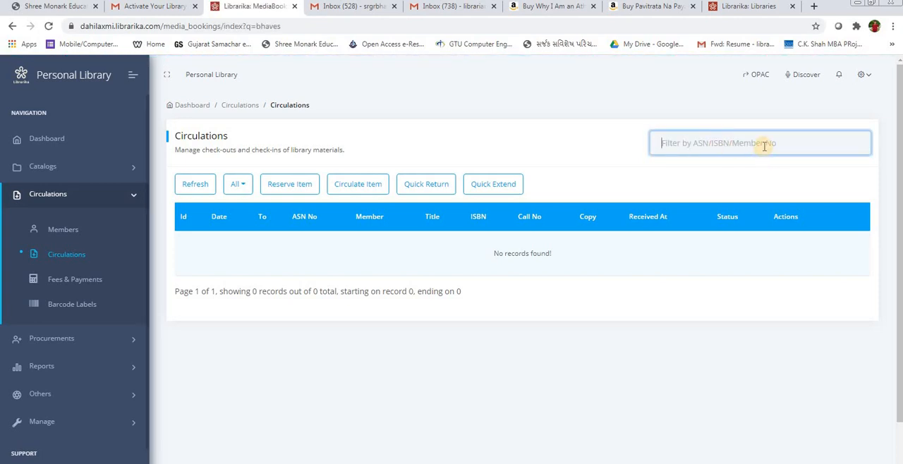
Step: Look up the books with accession numbers 1 and 2 in the circulations filter, clearing the entry after each
type("1")
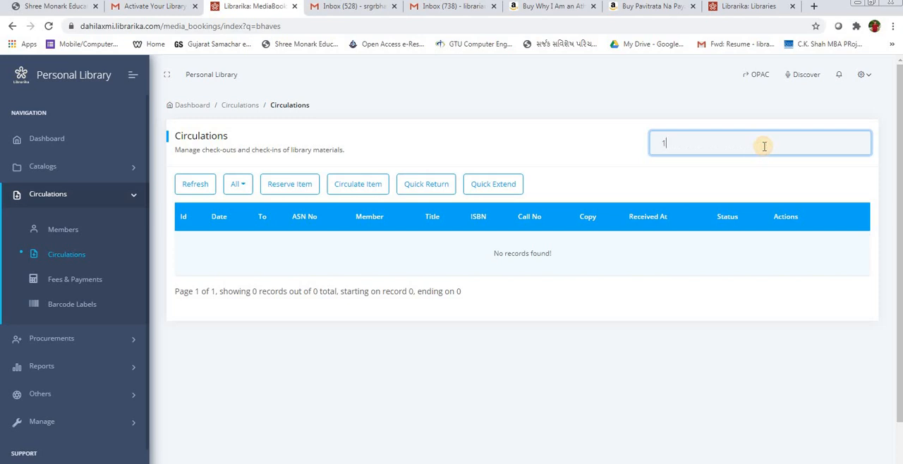
key("Down")
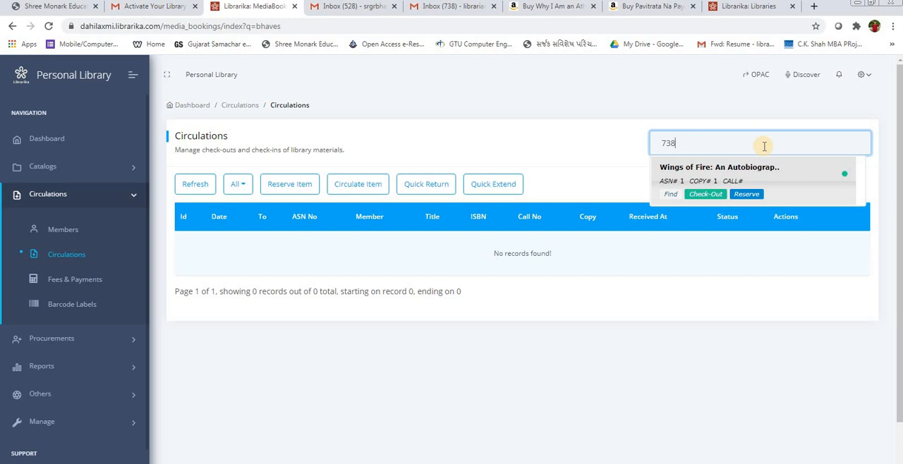
key("BackSpace")
key("BackSpace")
key("BackSpace")
type("2")
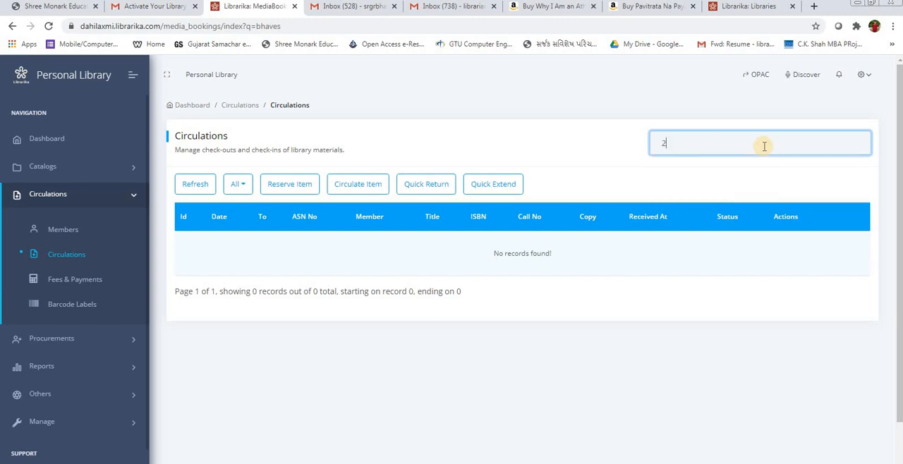
key("Down")
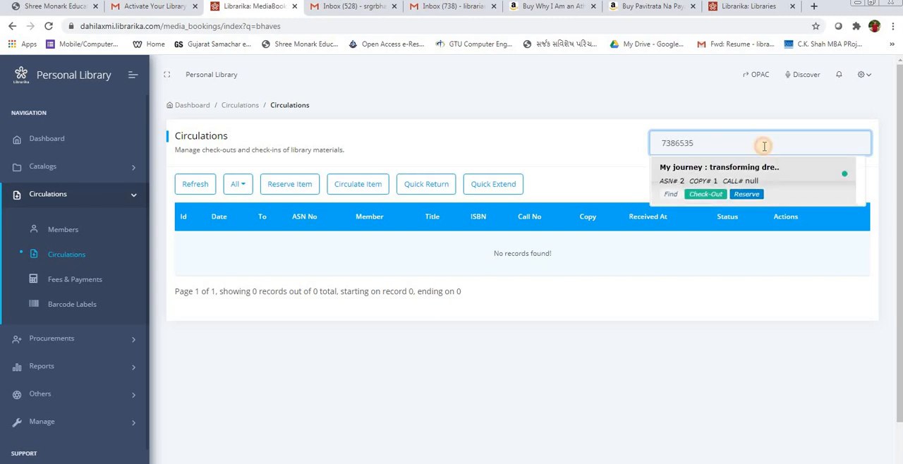
key("ctrl+a")
key("BackSpace")
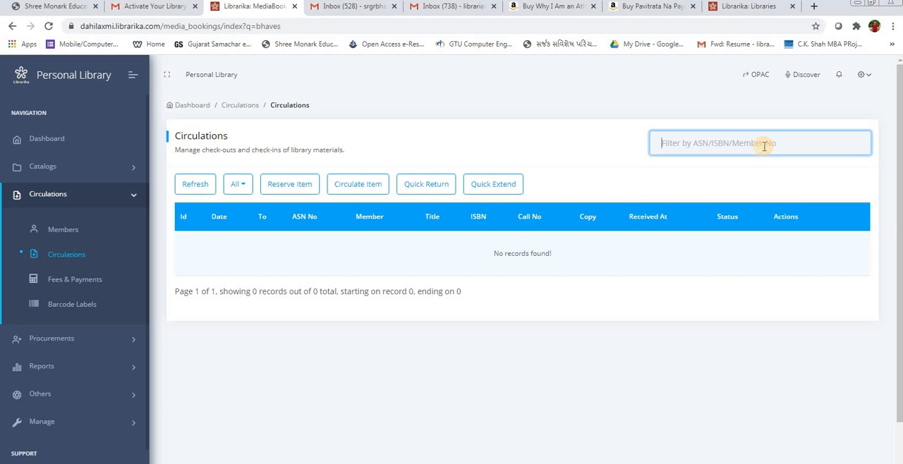
Step: Filter the circulations list by the title word "my" and clear the filter after the search
type("my")
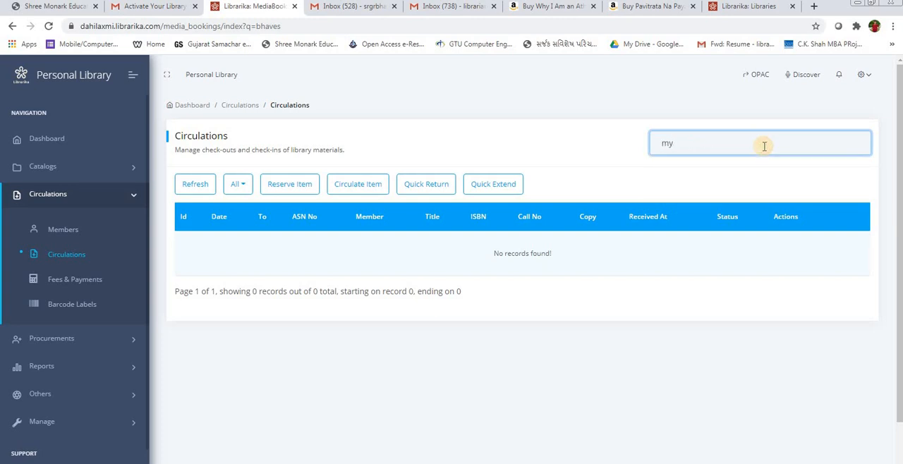
key("Return")
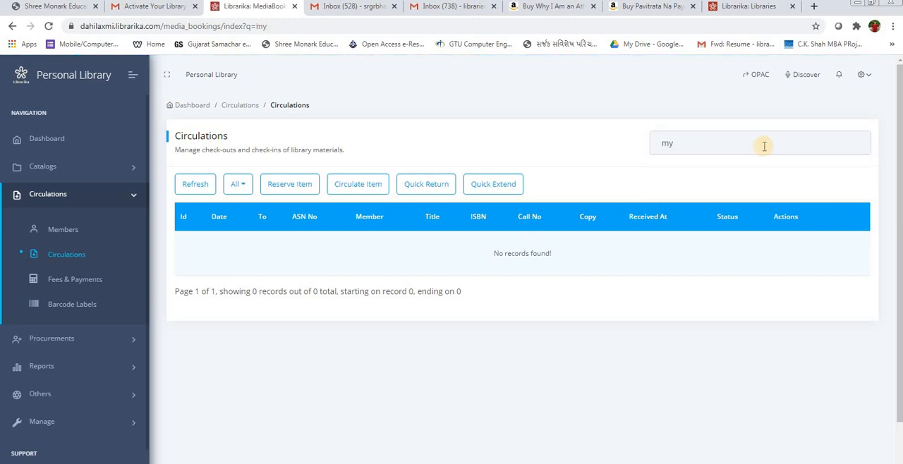
left_click(716, 141)
key("ctrl+a")
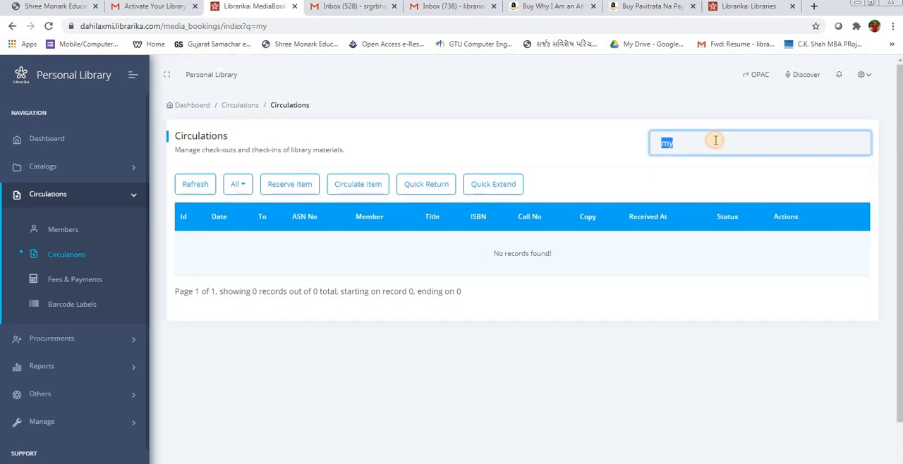
key("BackSpace")
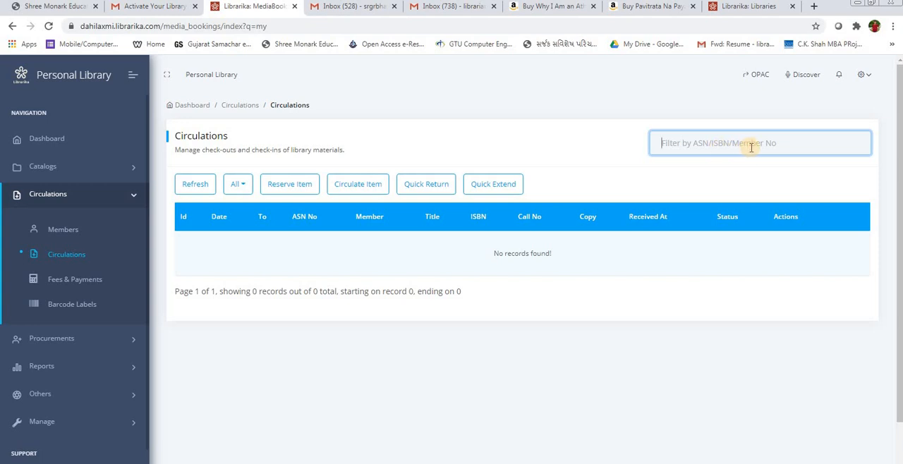
Step: Filter the circulations list by a member number, check the results area, and empty the filter
type("90334")
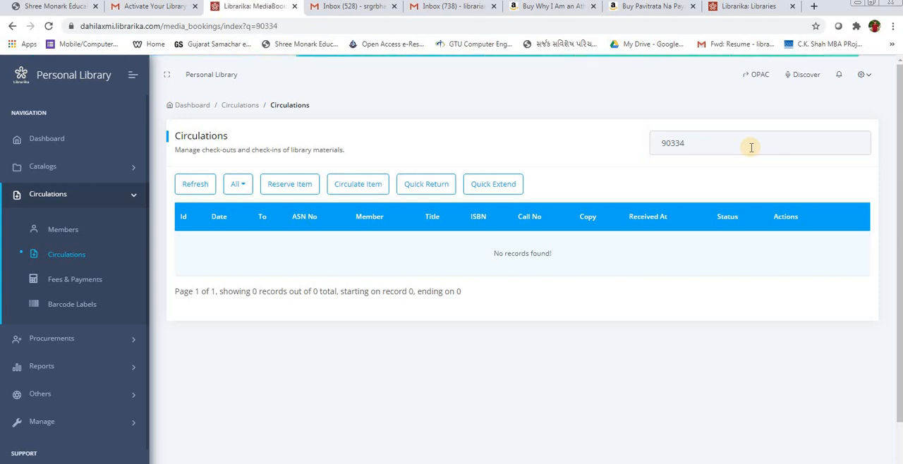
scroll(751, 147, "down", 1)
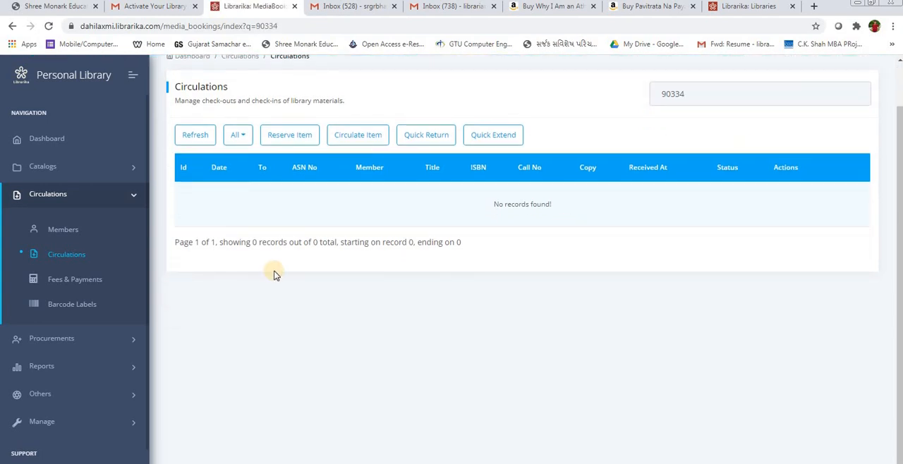
scroll(274, 272, "up", 1)
left_click(719, 151)
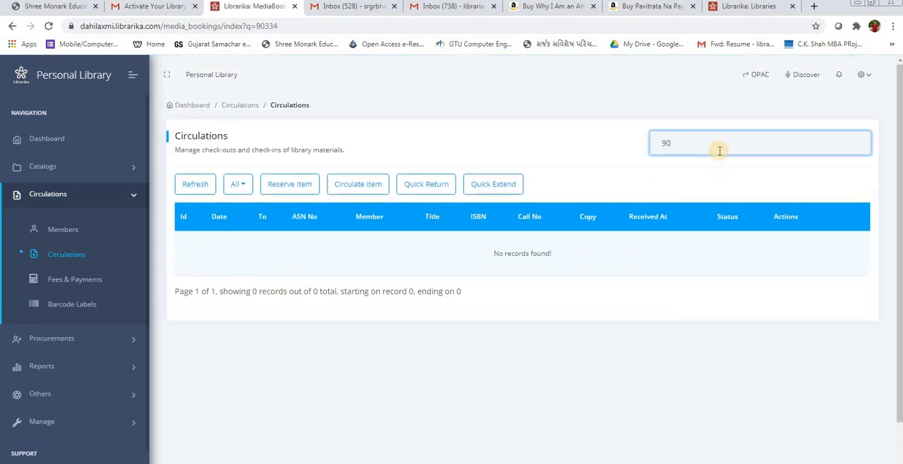
key("BackSpace")
key("BackSpace")
left_click(643, 345)
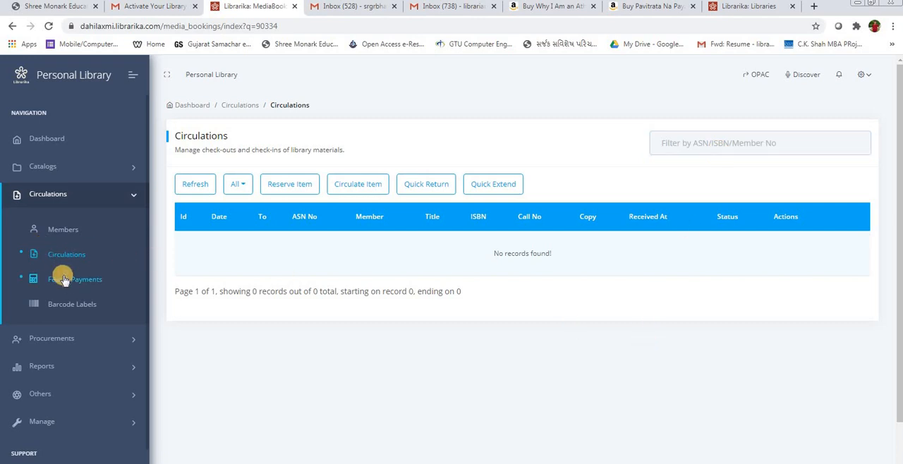
Step: Open the Barcode Labels page and read the note about barcode printing for premium libraries
left_click(66, 304)
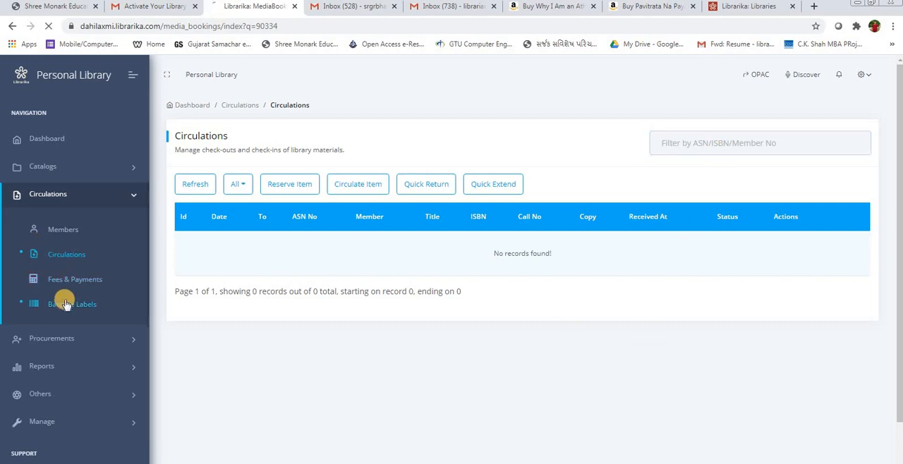
left_click(204, 277)
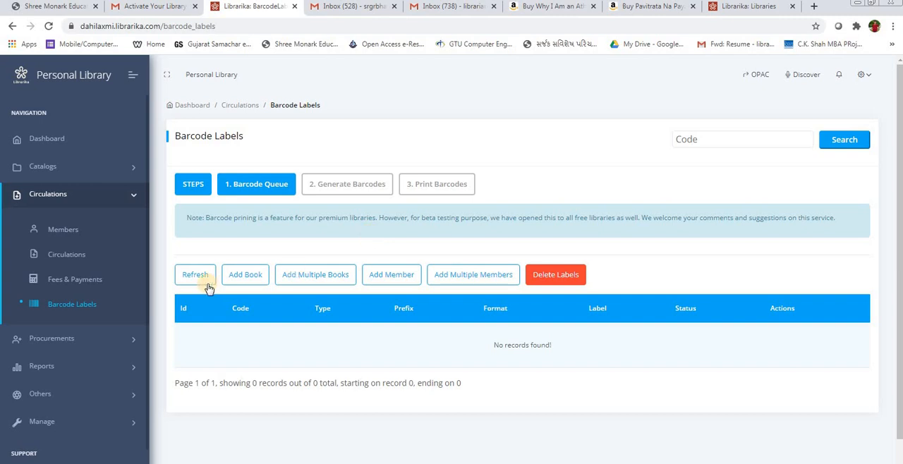
left_click(237, 197)
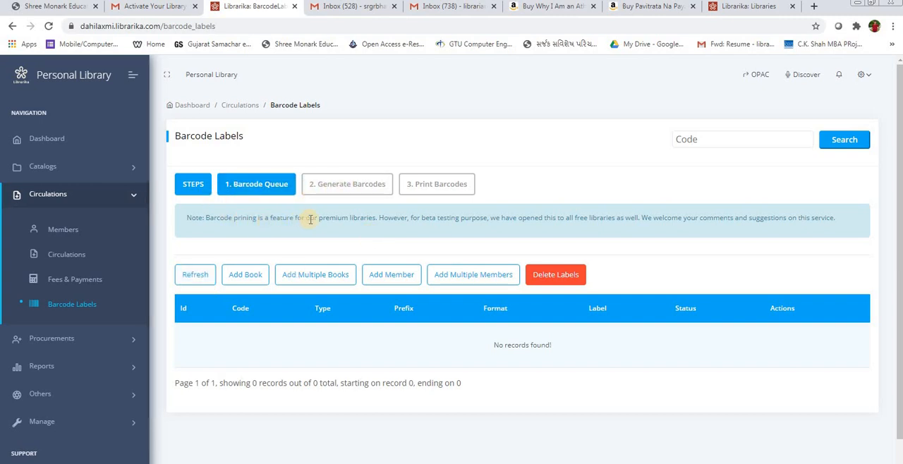
left_click_drag(318, 219, 381, 221)
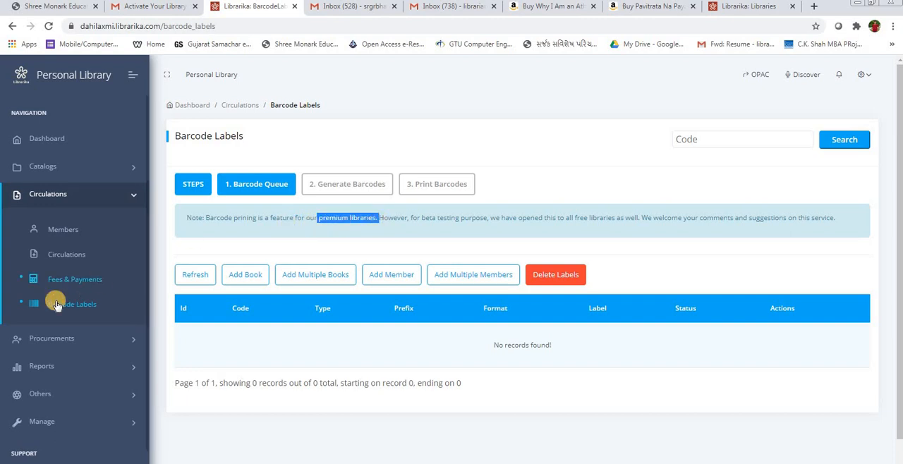
Step: Open the procurement purchases list and bring up a blank new purchase form, starting at its bill number
left_click(90, 195)
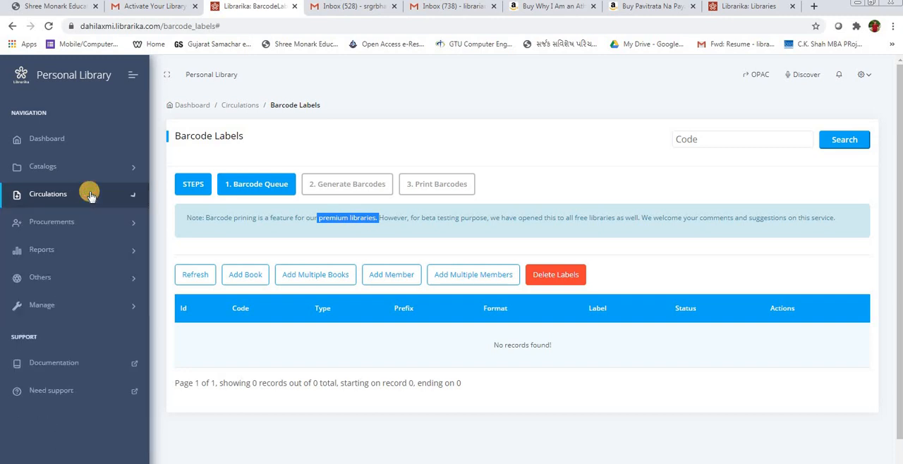
left_click(57, 222)
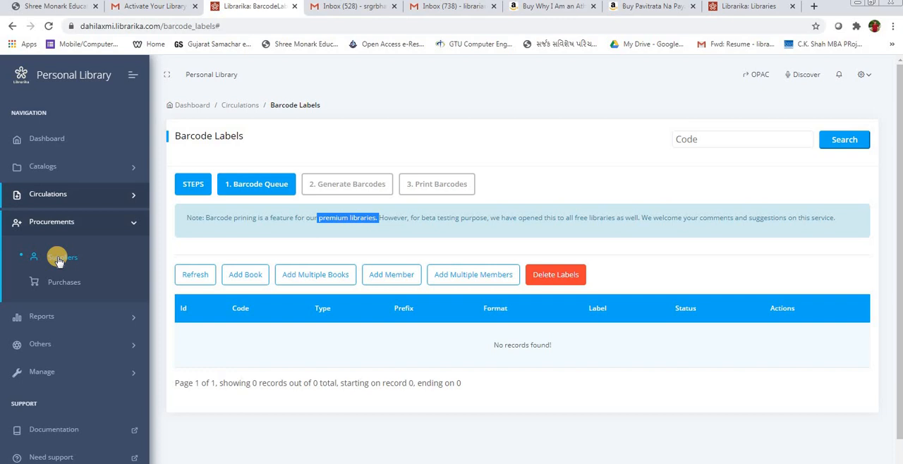
left_click(58, 283)
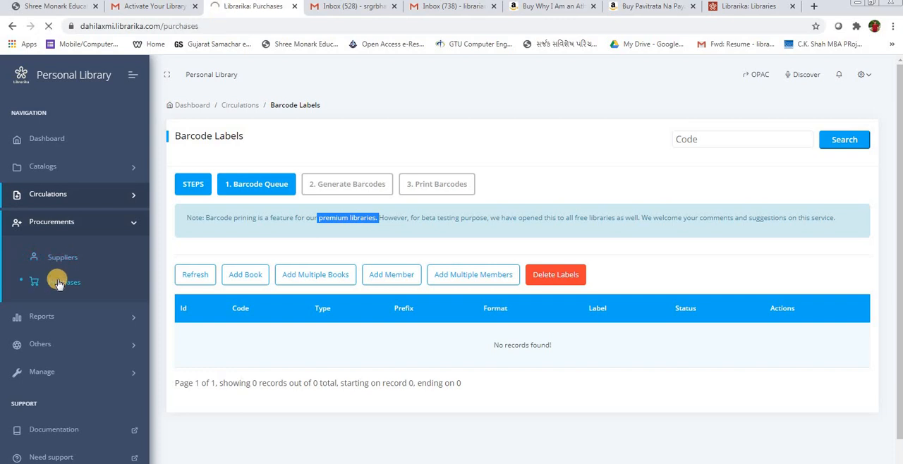
left_click(220, 189)
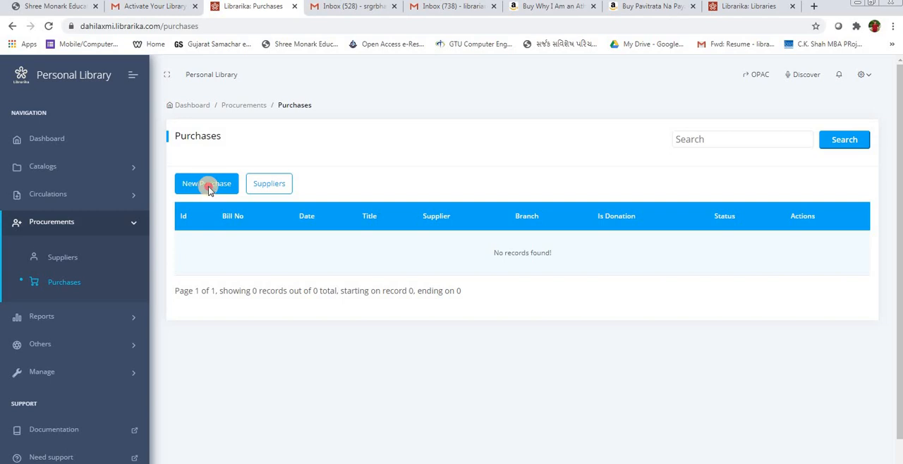
left_click(209, 191)
left_click(217, 235)
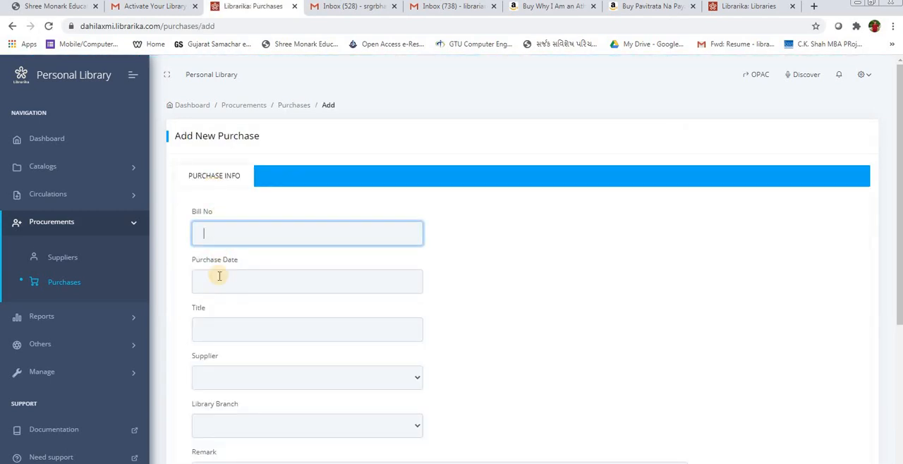
Step: Examine the new purchase form's remaining fields down to the donation option, status and submission, leaving the details blank
scroll(220, 271, "down", 4)
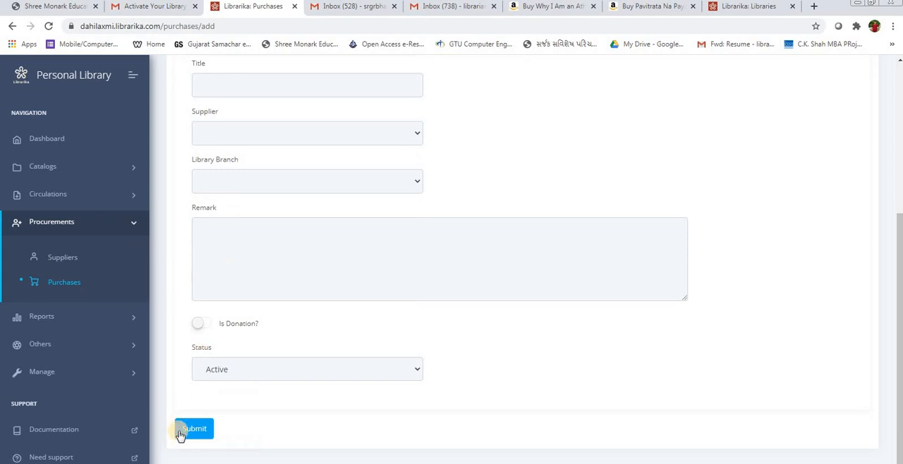
left_click(185, 431)
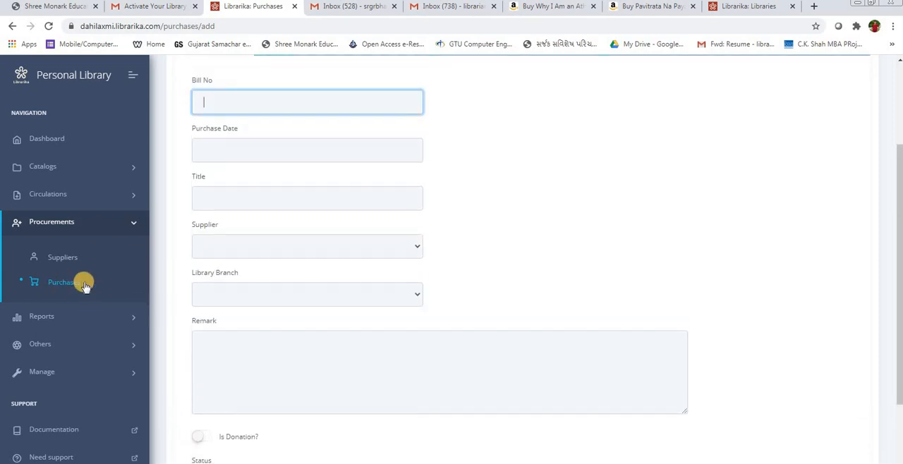
scroll(278, 302, "down", 3)
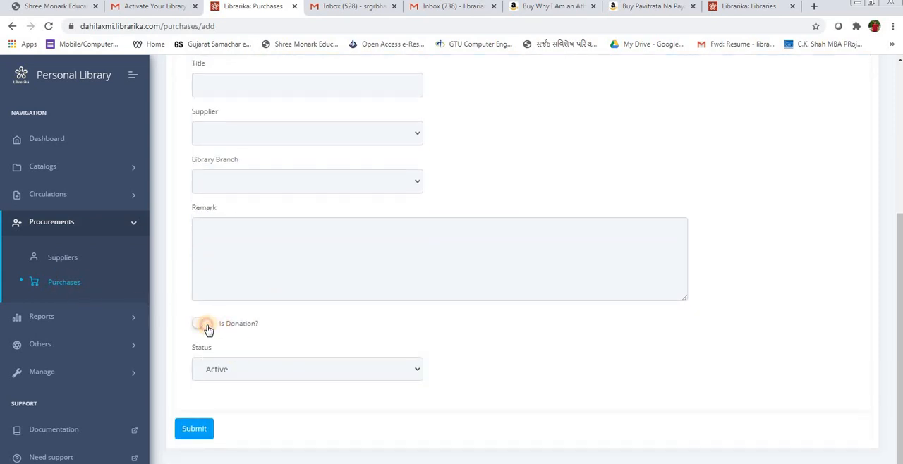
left_click(202, 326)
Step: Leave the procurement section and show the available report types
left_click(128, 220)
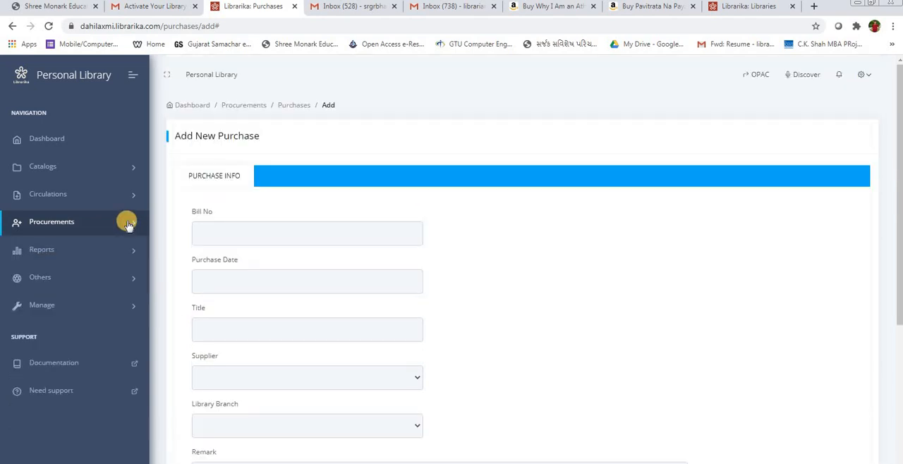
left_click(41, 253)
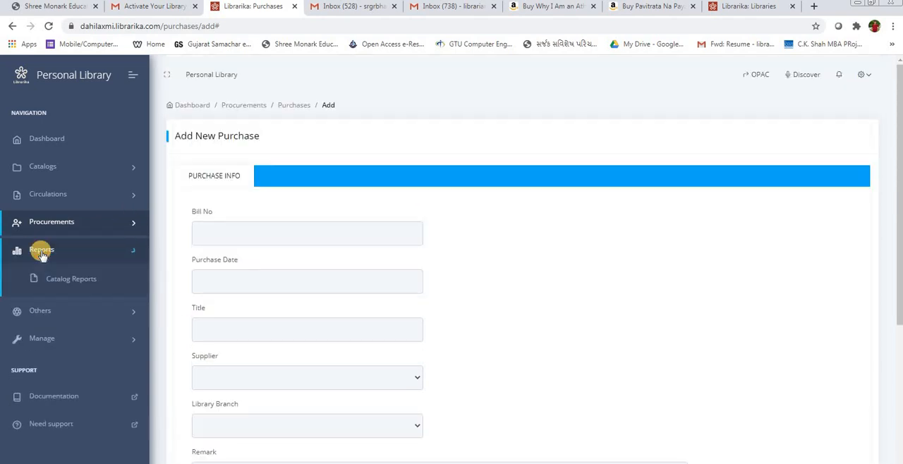
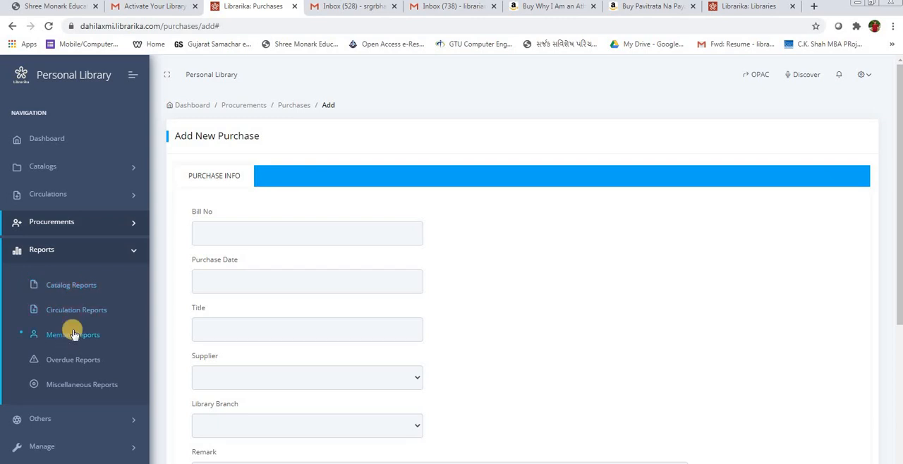
Step: Open the catalog reports and view the All Copies report listing every copy in the library
left_click(70, 285)
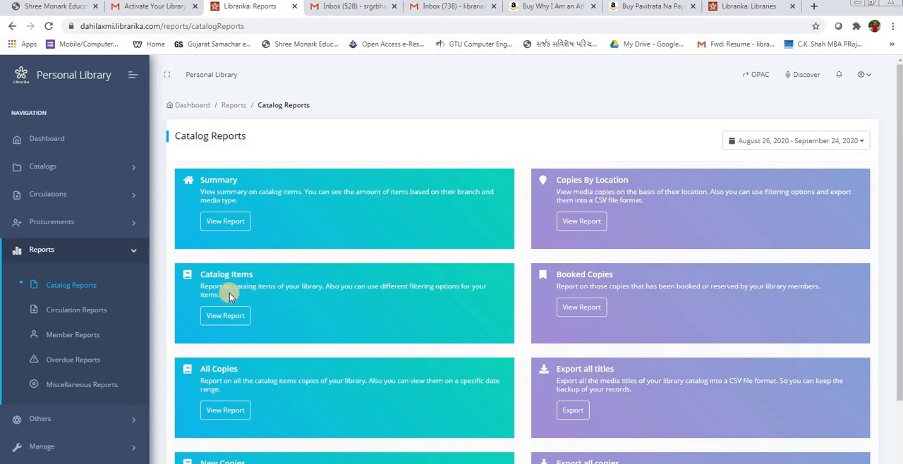
scroll(238, 385, "down", 1)
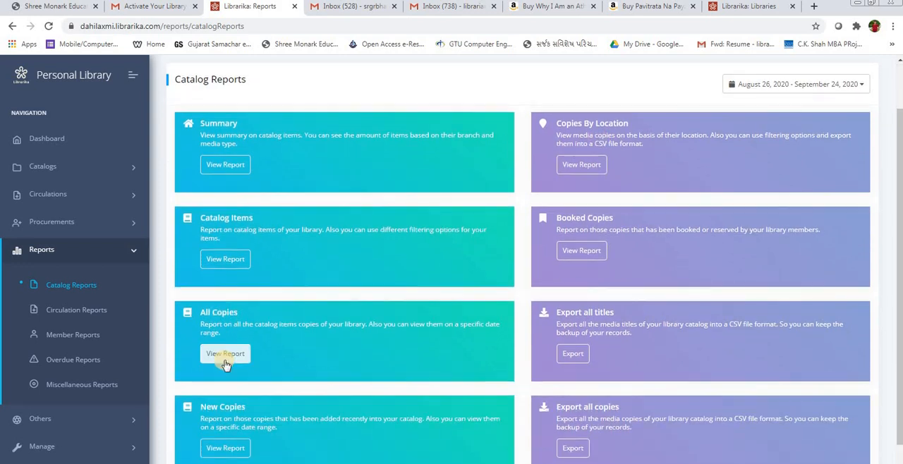
left_click(223, 360)
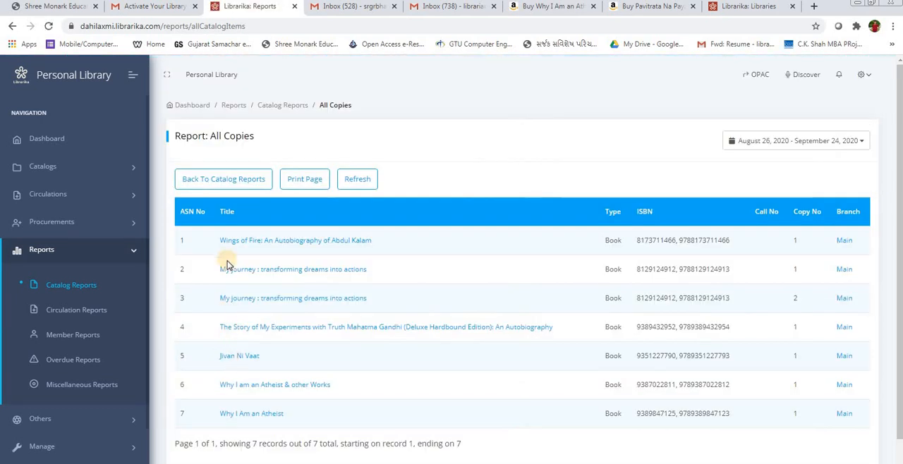
scroll(227, 261, "down", 1)
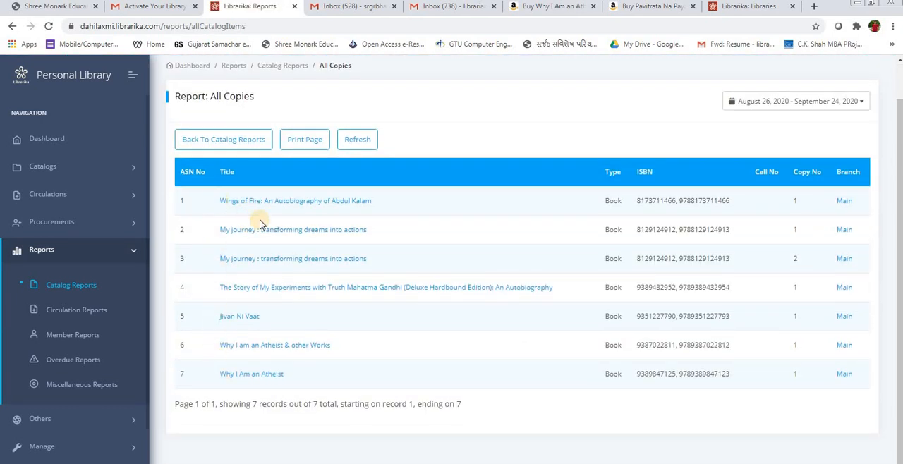
Step: Return to the catalog reports and look through the remaining report types, including the New Copies report
left_click(63, 290)
scroll(233, 332, "down", 1)
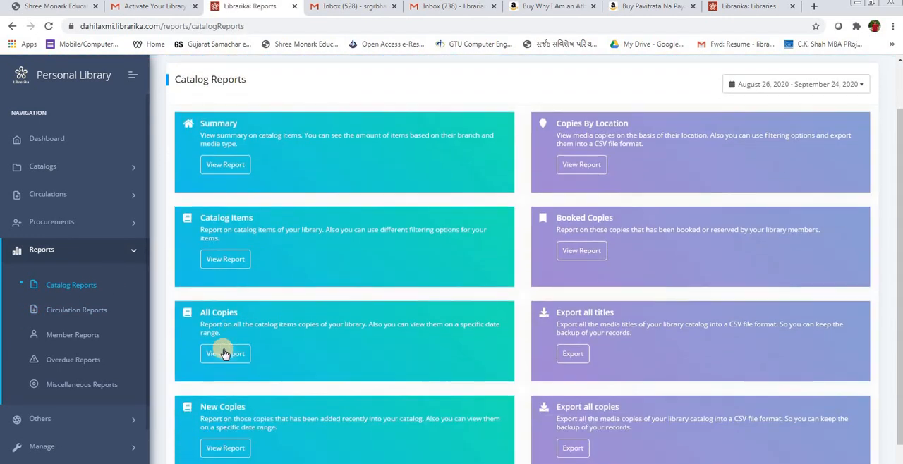
scroll(225, 395, "down", 1)
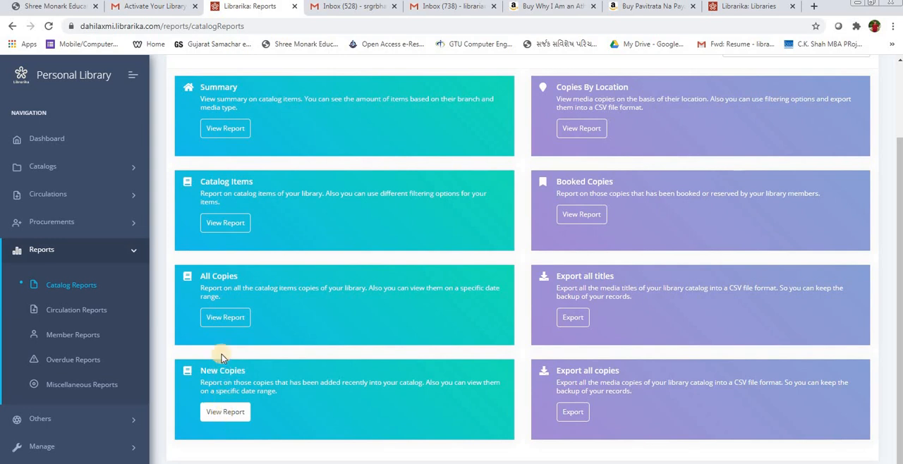
left_click(227, 416)
scroll(574, 257, "up", 1)
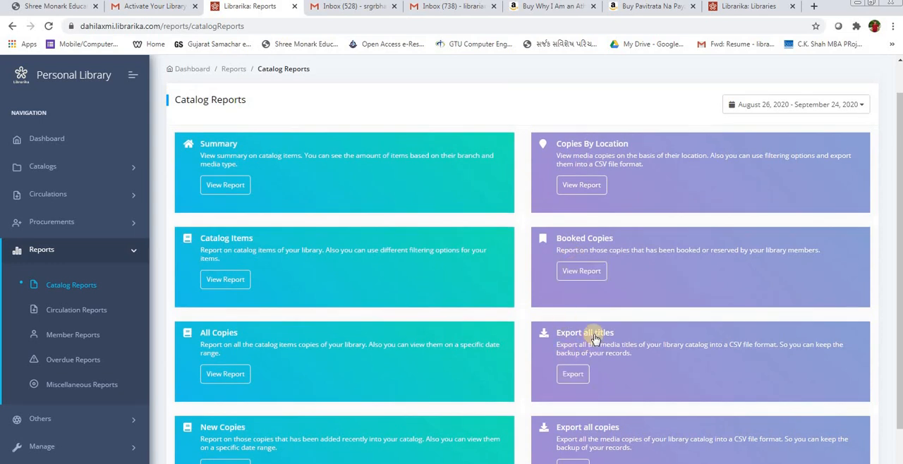
Step: Export all catalog copies to a CSV file, review it in Excel, and close it
scroll(594, 339, "down", 1)
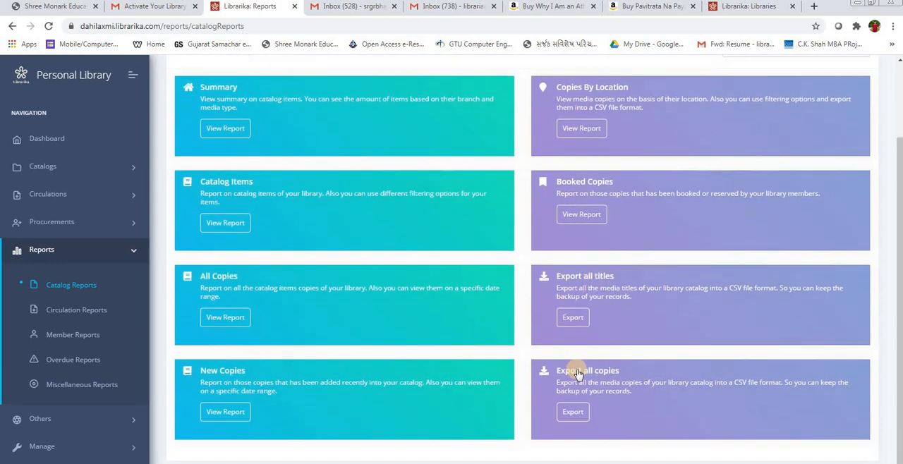
left_click(573, 413)
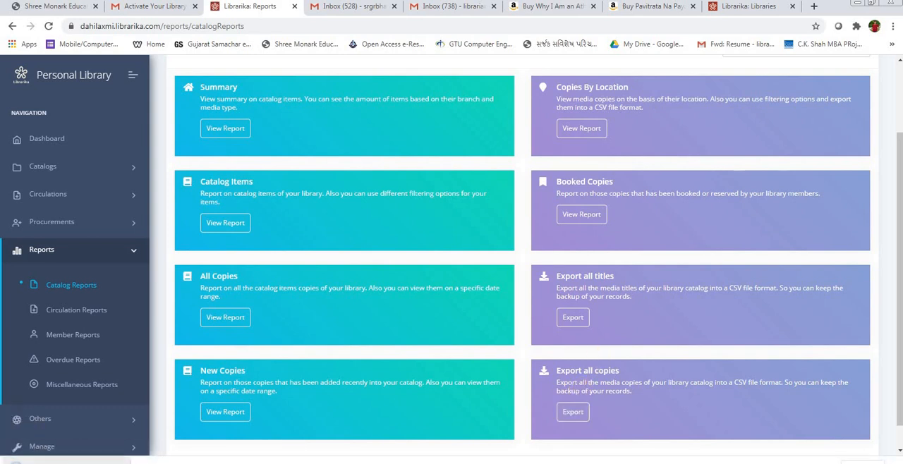
left_click(62, 461)
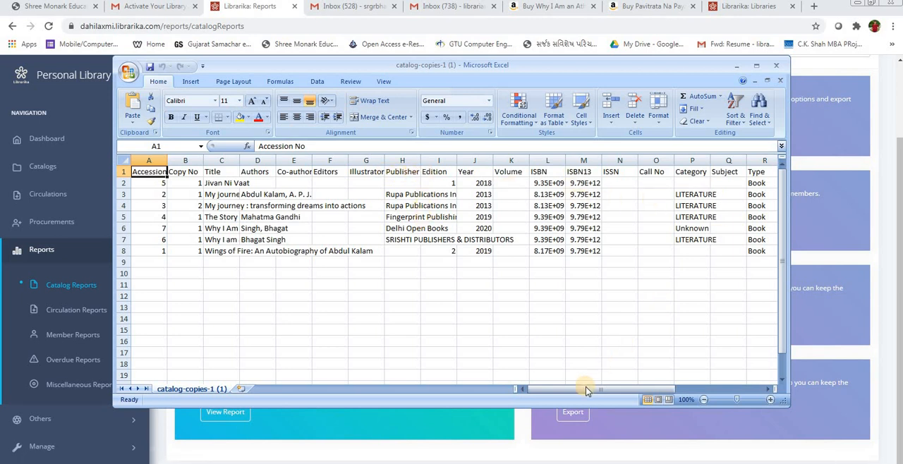
mouse_move(590, 390)
left_mouse_down()
mouse_move(639, 387)
mouse_move(583, 389)
left_mouse_up()
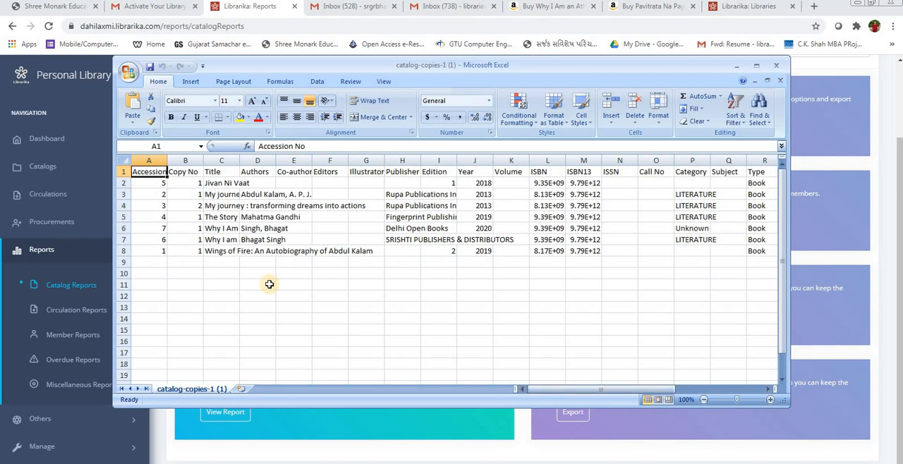
left_click(777, 65)
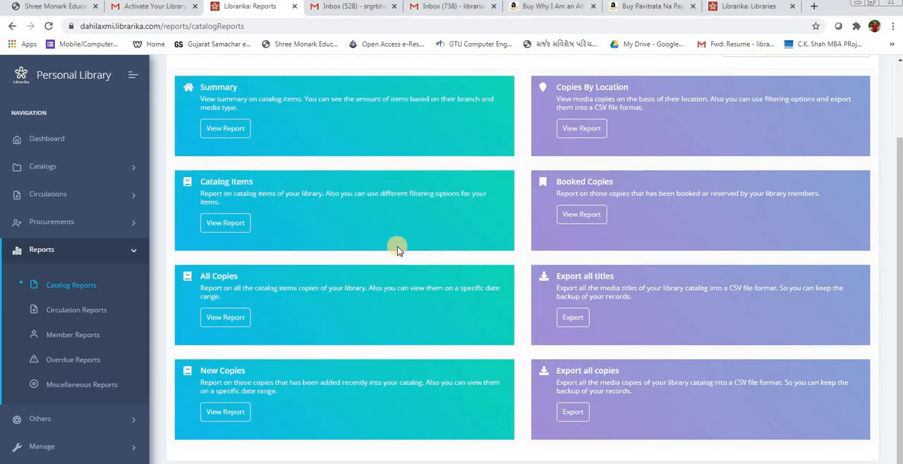
Step: Open the circulation reports and view the Mostly Issued Items and Least Circulated Copies reports
left_click(77, 312)
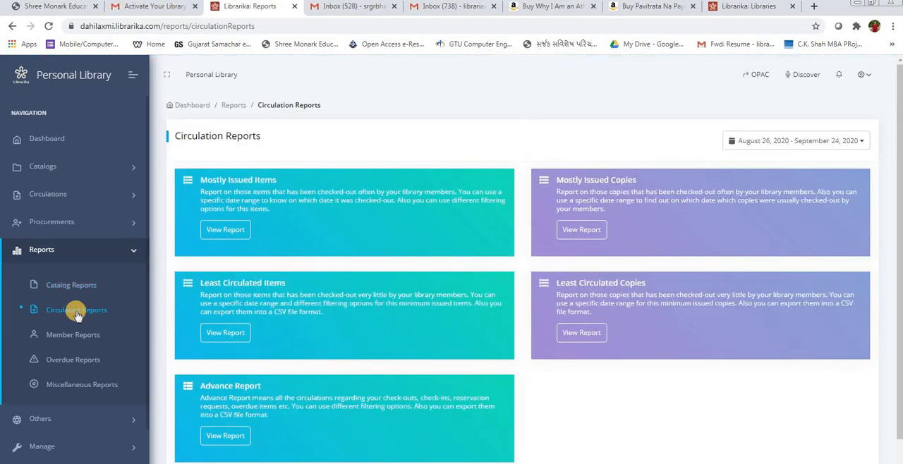
left_click(227, 230)
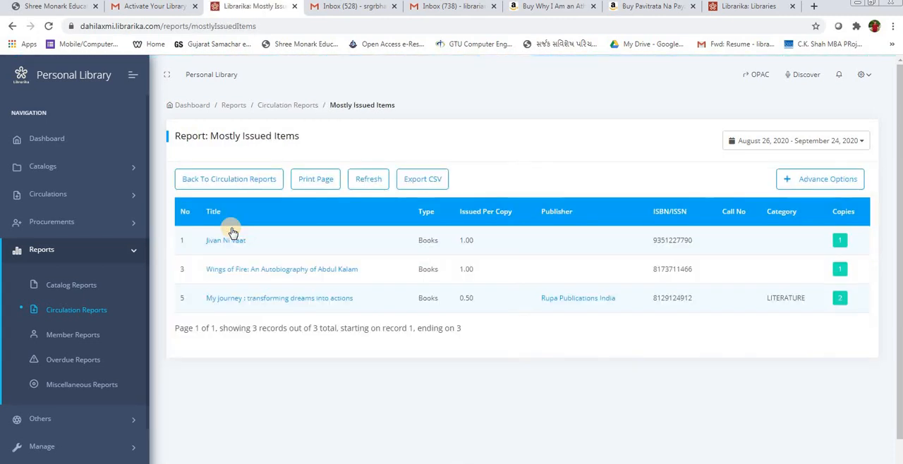
left_click(78, 310)
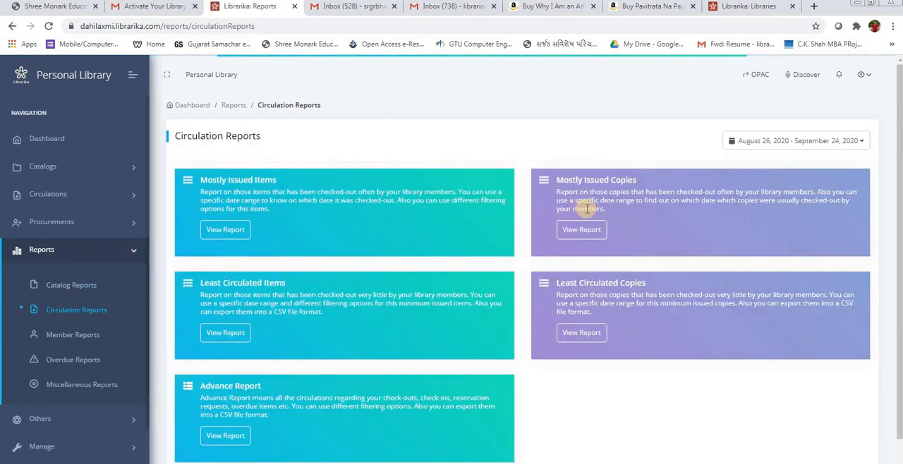
left_click(573, 331)
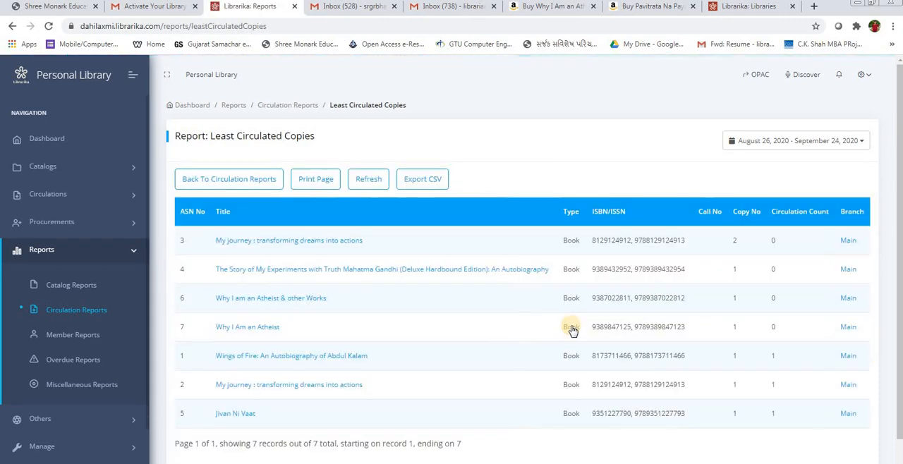
Step: Return to the circulation reports and view the Advance Report of all circulations
left_click(78, 311)
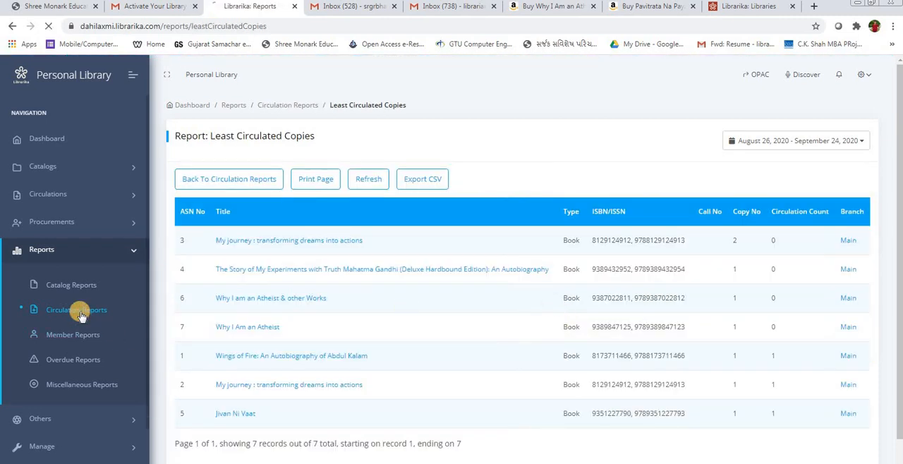
scroll(286, 362, "down", 1)
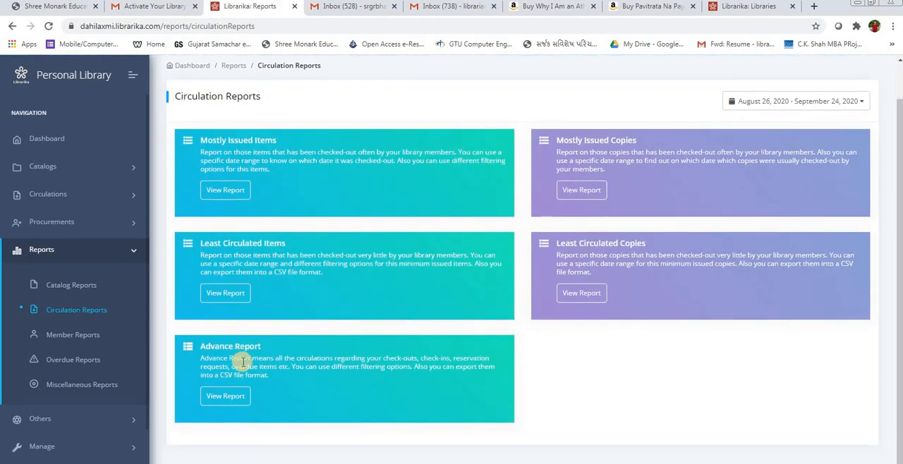
left_click(233, 398)
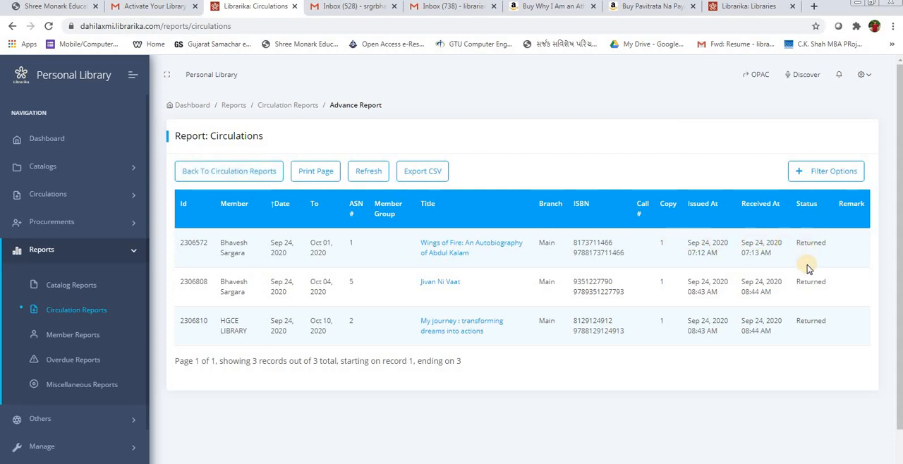
scroll(791, 265, "down", 1)
Step: Export all library members from the member reports, view the file in Excel with a wider Name column, and close it
left_click(67, 340)
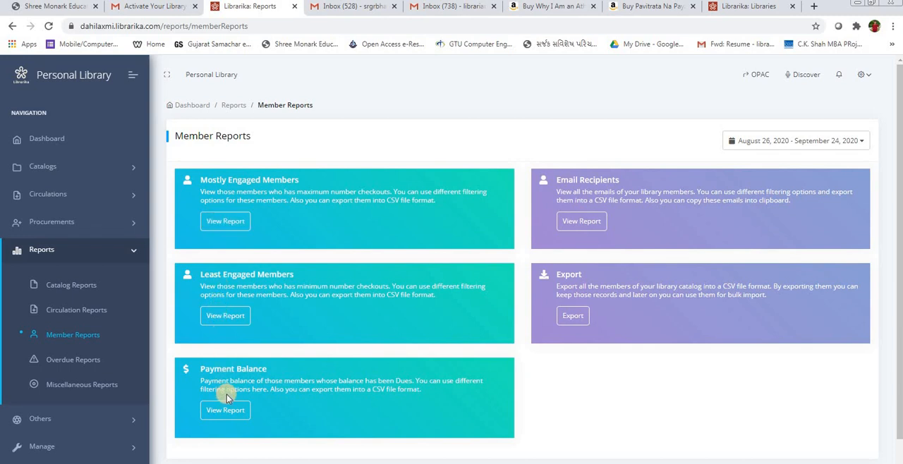
left_click(577, 317)
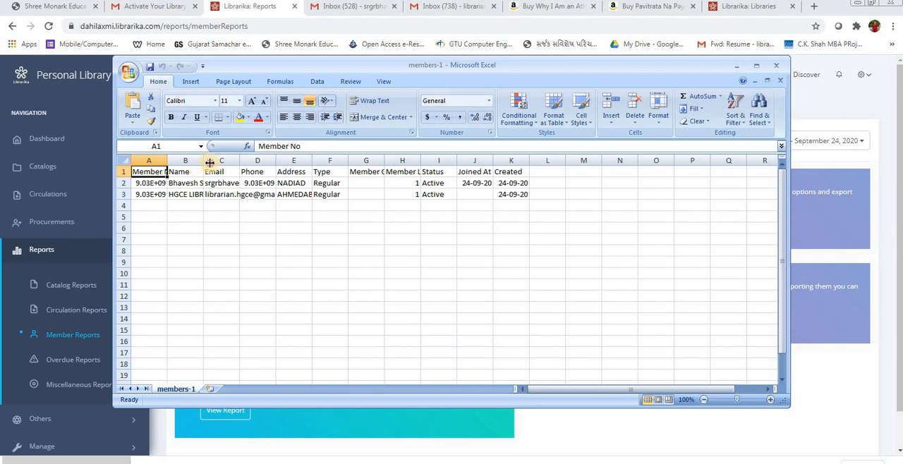
double_click(209, 163)
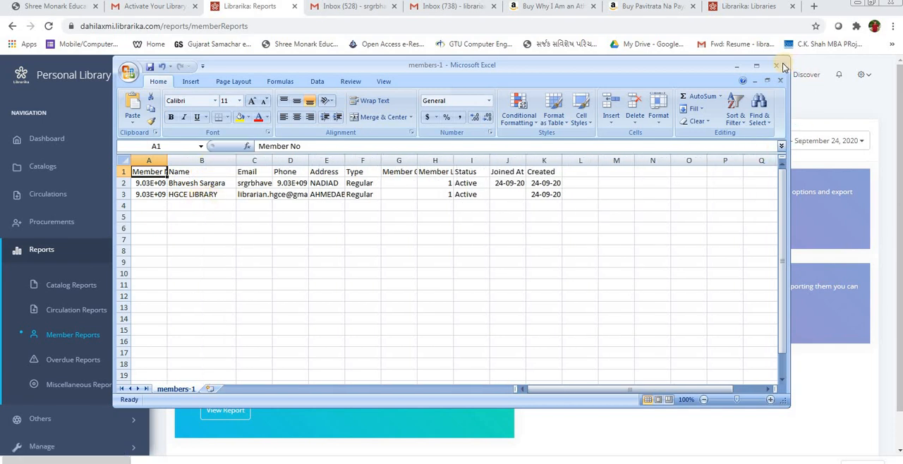
left_click(777, 65)
left_click(460, 295)
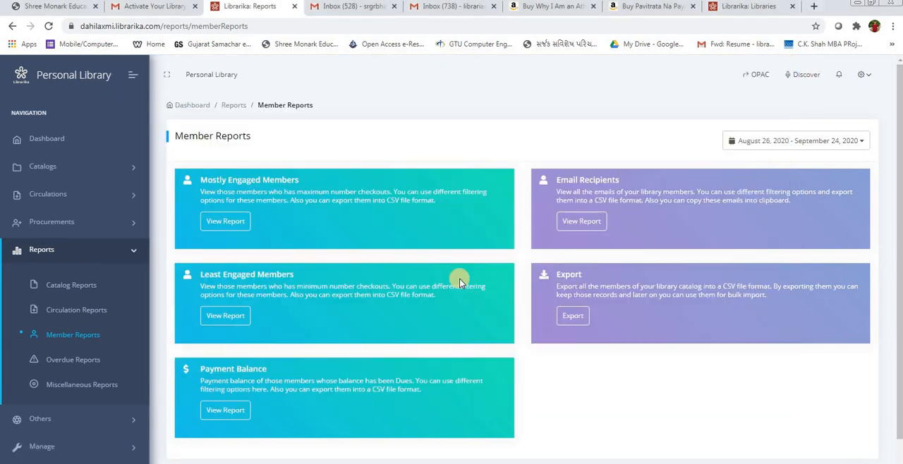
Step: View the Overdue Items and Overdue Copies reports, and look over the export options in the miscellaneous reports
left_click(90, 361)
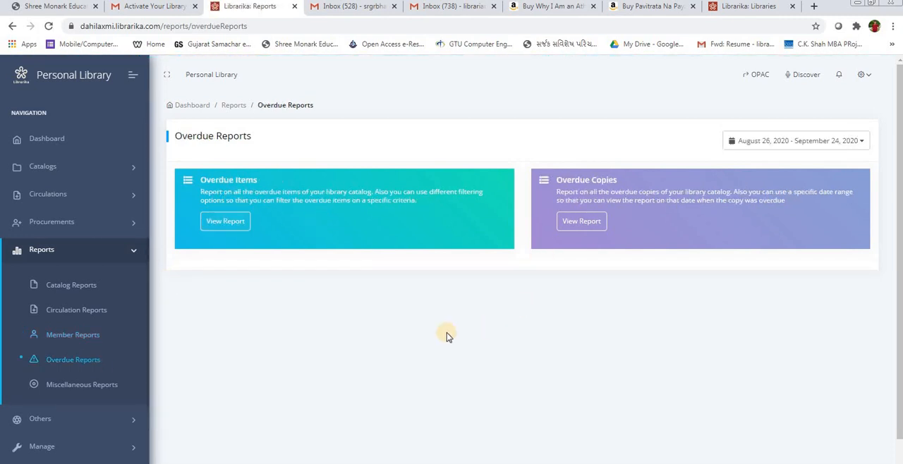
left_click(219, 223)
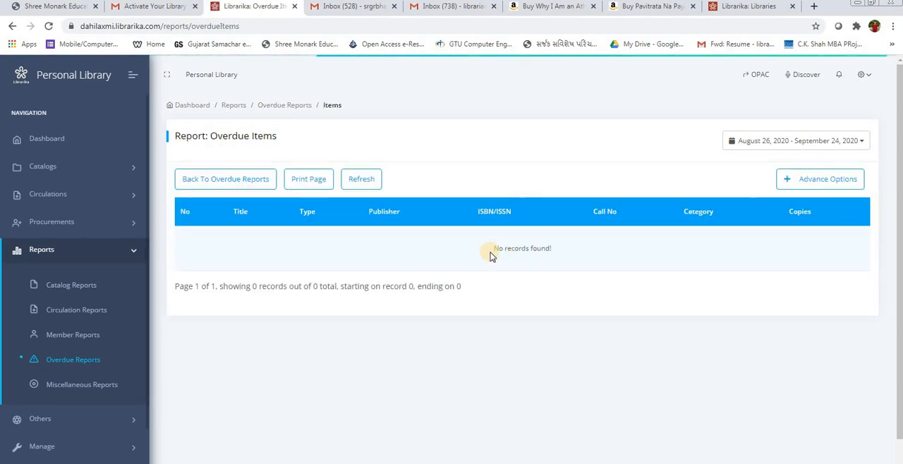
left_click(71, 360)
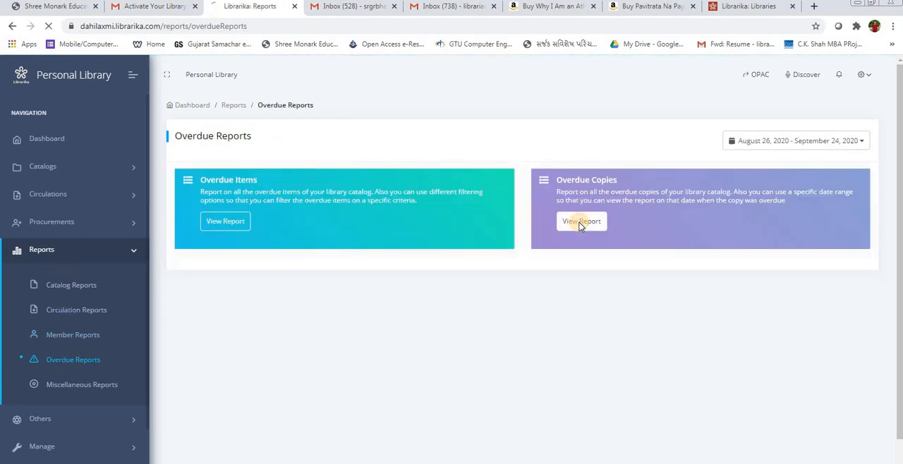
left_click(581, 222)
left_click(76, 386)
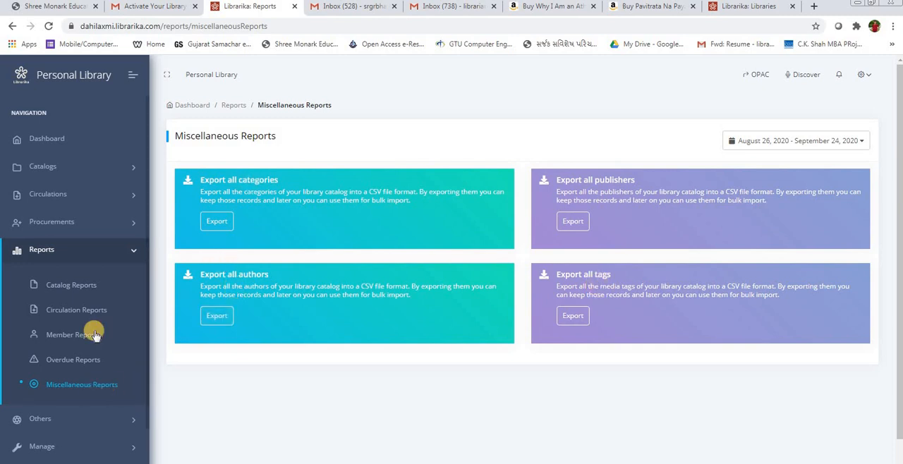
left_click(77, 254)
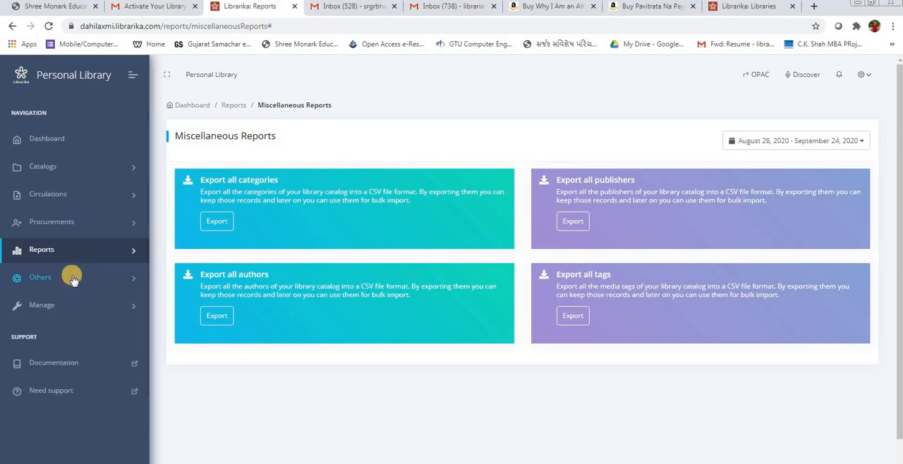
Step: View the Employees list and its note, and look through the Departments list down to LITERATURE
left_click(72, 277)
scroll(72, 279, "down", 1)
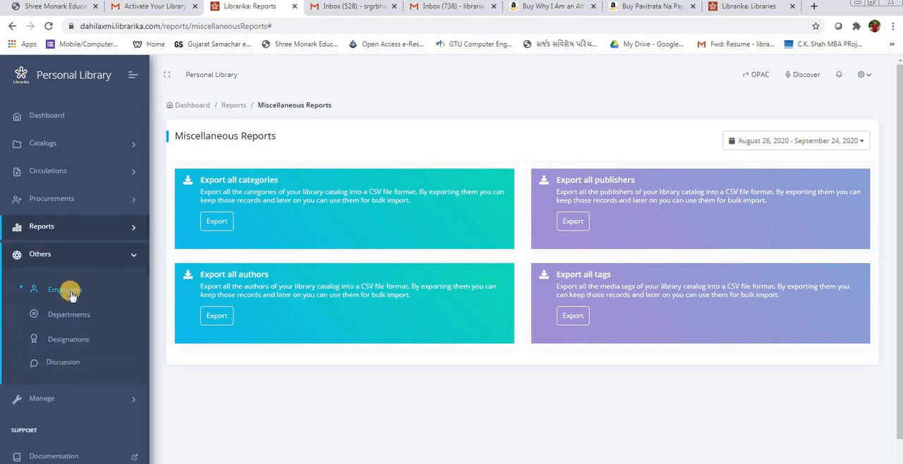
left_click(71, 295)
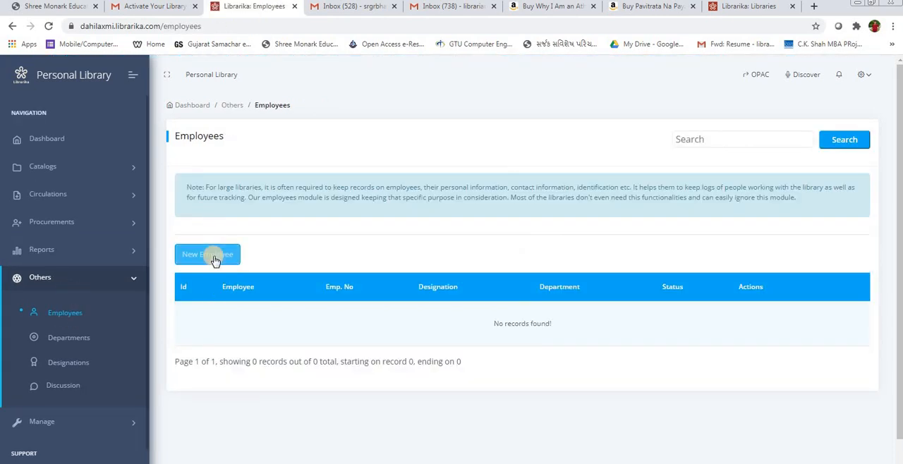
left_click(78, 335)
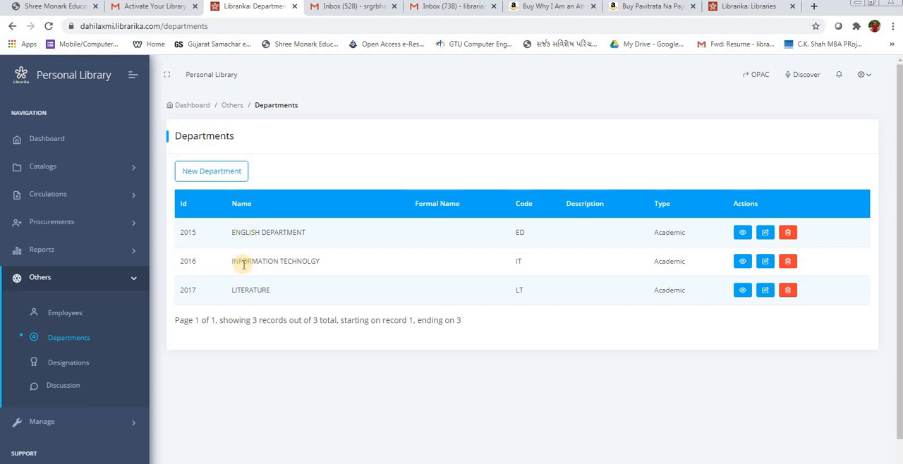
double_click(244, 291)
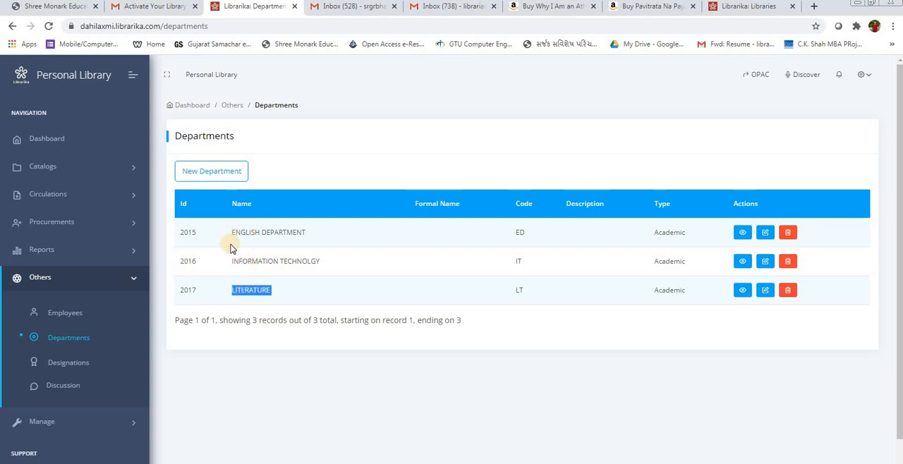
Step: Open the Designations list and look at the option for adding a new designation
left_click(59, 365)
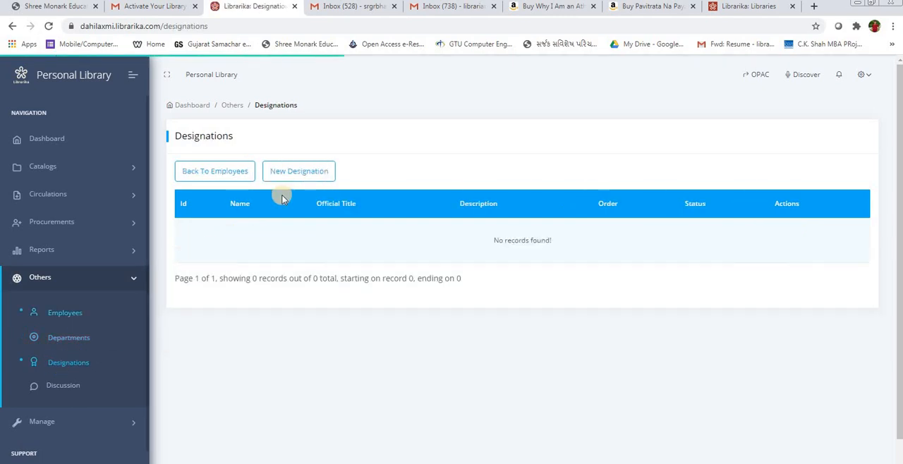
left_click(289, 178)
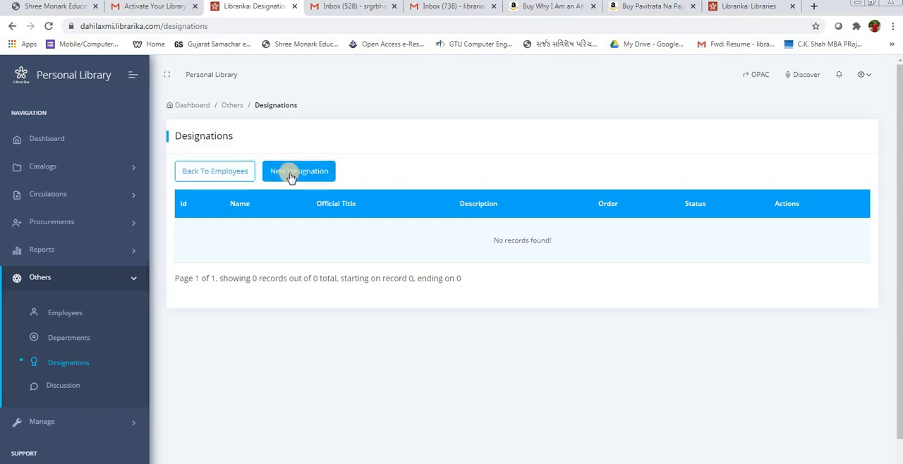
scroll(264, 240, "down", 1)
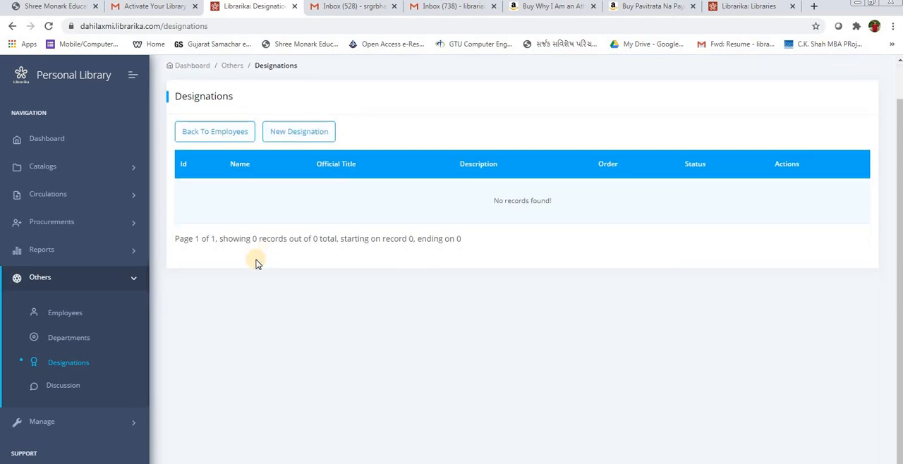
Step: View the list of admin and staff users with the administrator's username, and view the library's plan details
left_click(96, 279)
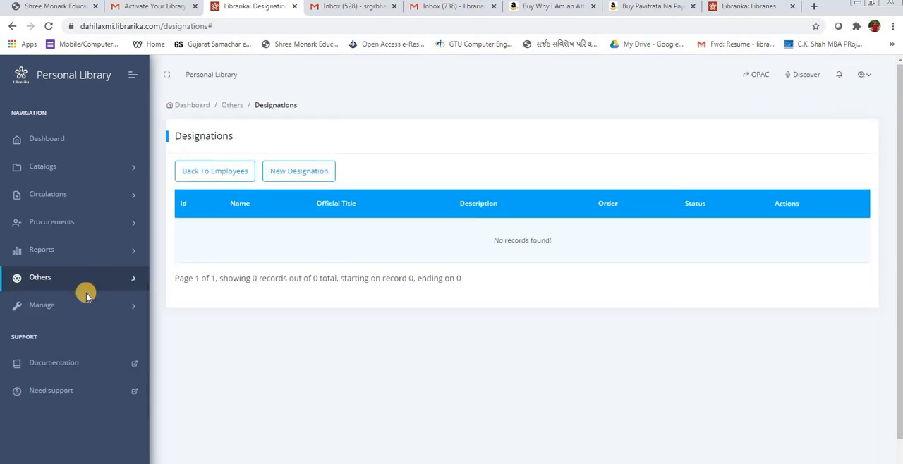
left_click(62, 305)
scroll(62, 282, "down", 2)
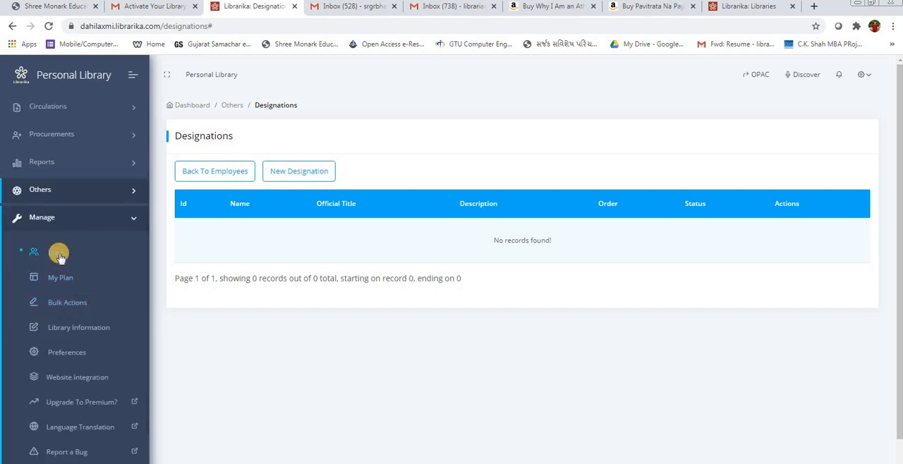
left_click(60, 255)
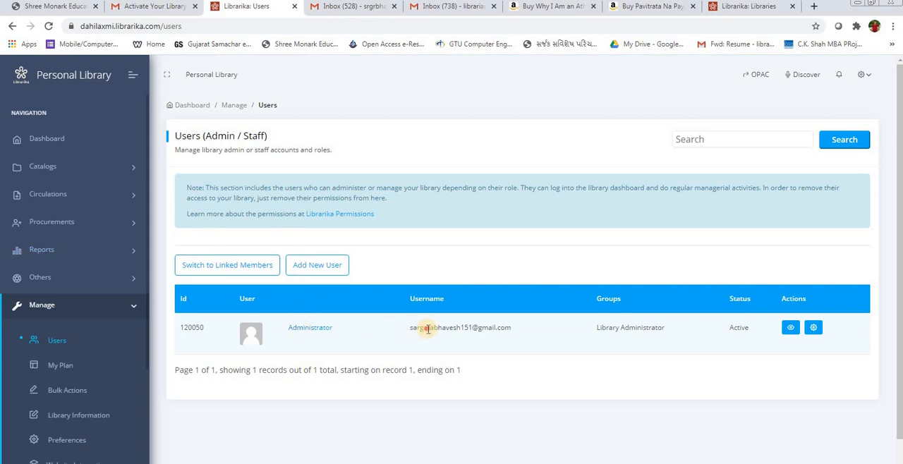
double_click(427, 329)
triple_click(428, 328)
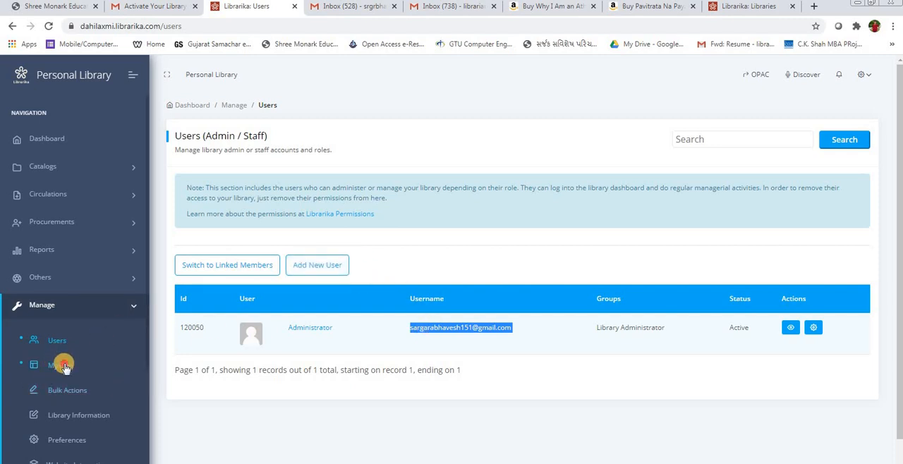
left_click(61, 363)
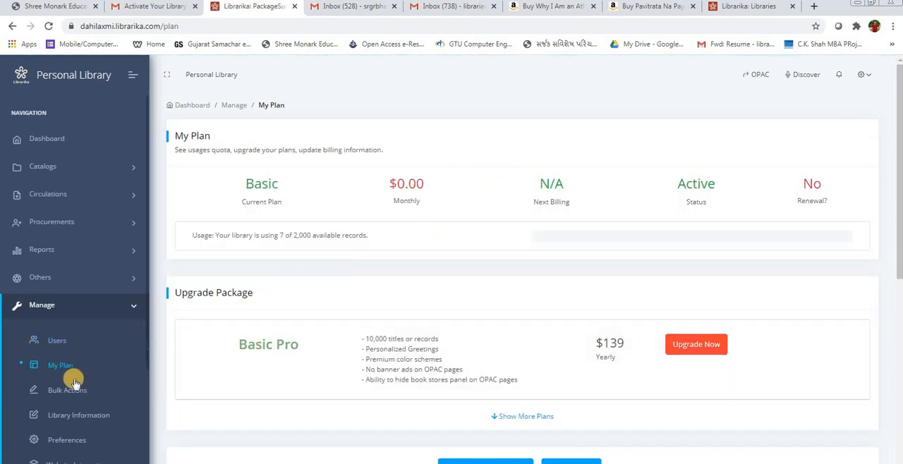
left_click(68, 392)
Step: Look through the library information form, and view the library branches with the option for creating a new branch
left_click(73, 416)
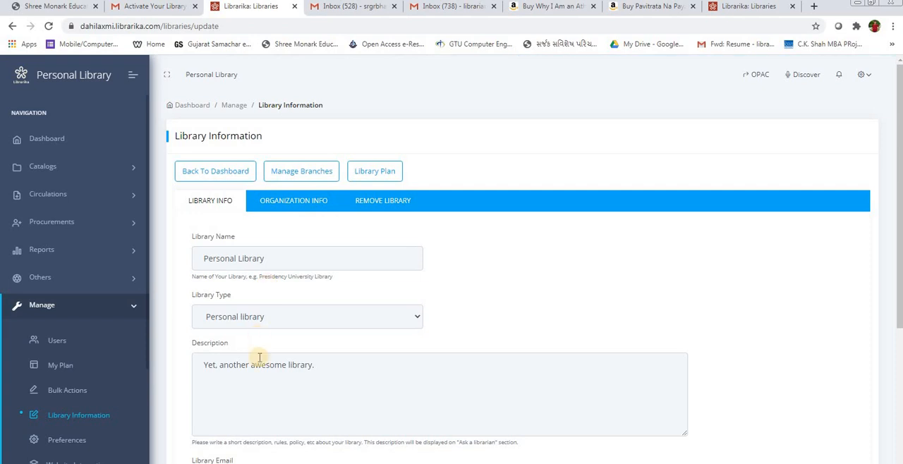
scroll(260, 402, "down", 4)
scroll(210, 357, "up", 4)
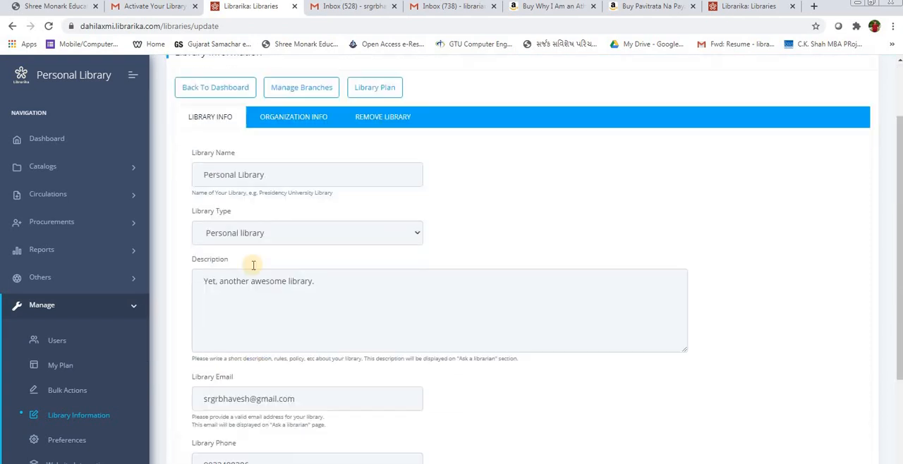
left_click(302, 172)
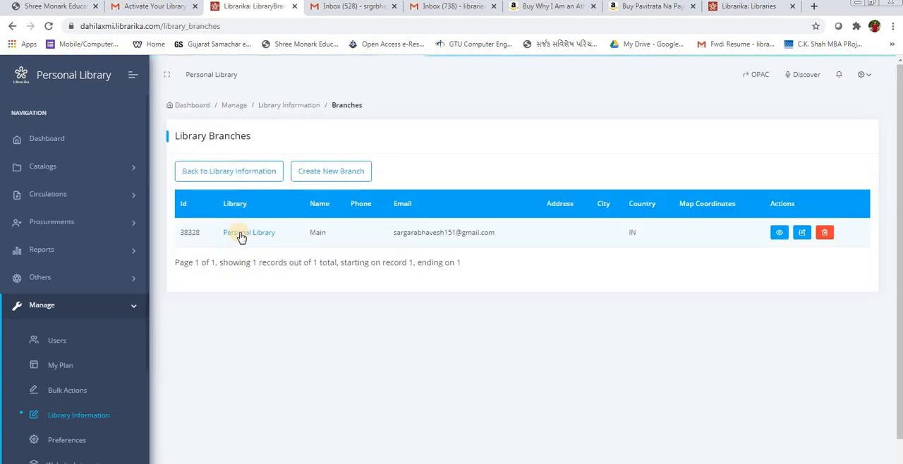
left_click(333, 181)
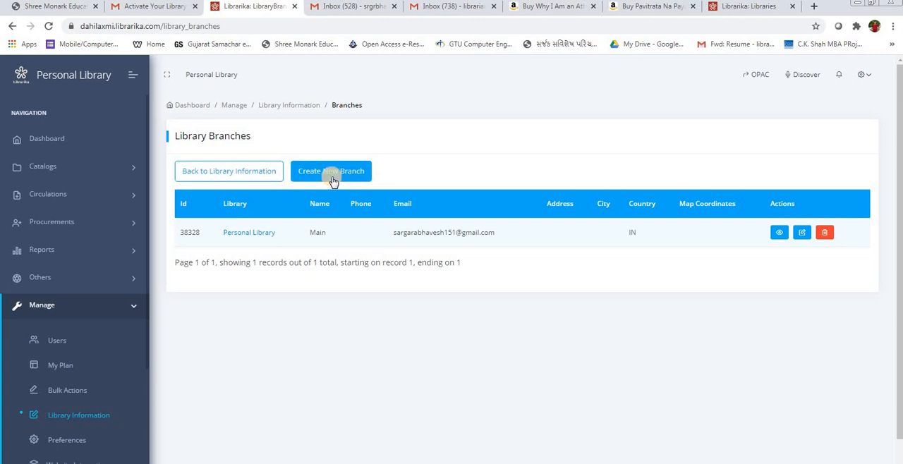
Step: Open the library preferences and look through the general options down to the booking settings
scroll(80, 417, "down", 1)
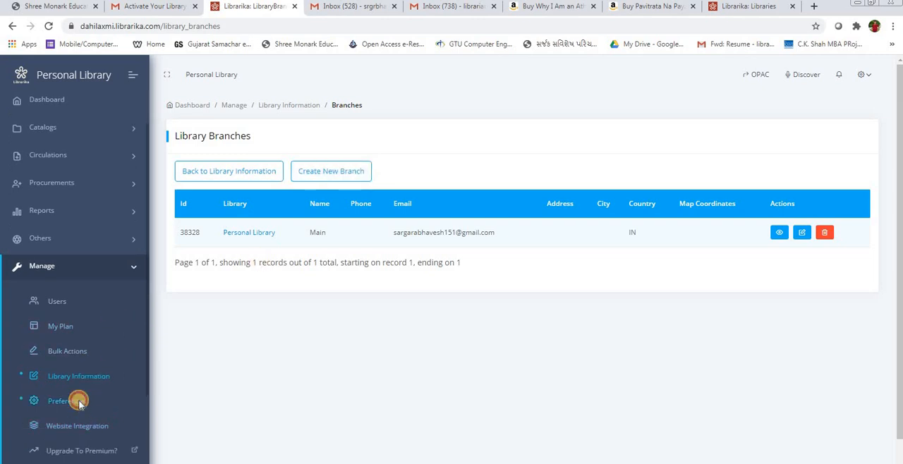
left_click(79, 400)
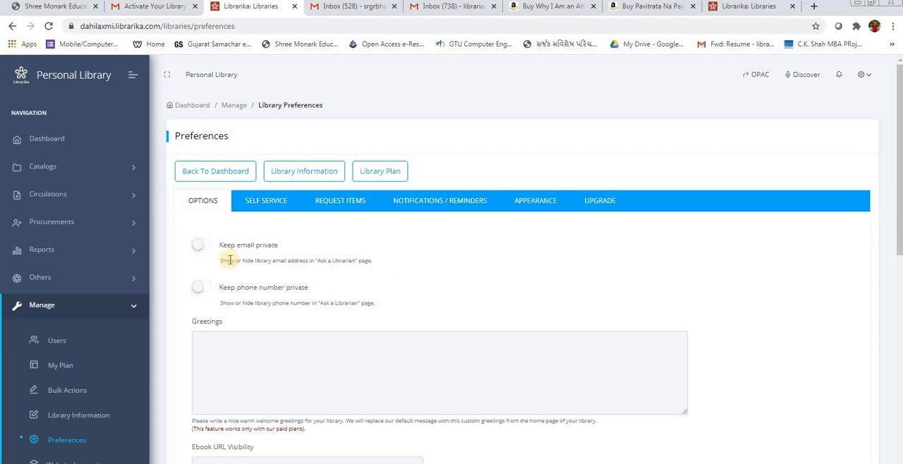
scroll(229, 259, "down", 1)
scroll(229, 260, "down", 5)
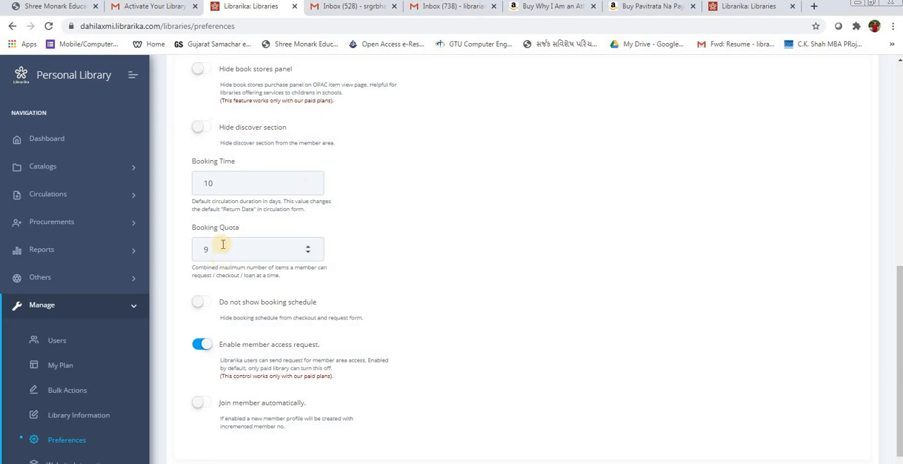
Step: Set the library's booking time to 15 days and save the preferences
left_click(227, 185)
double_click(227, 187)
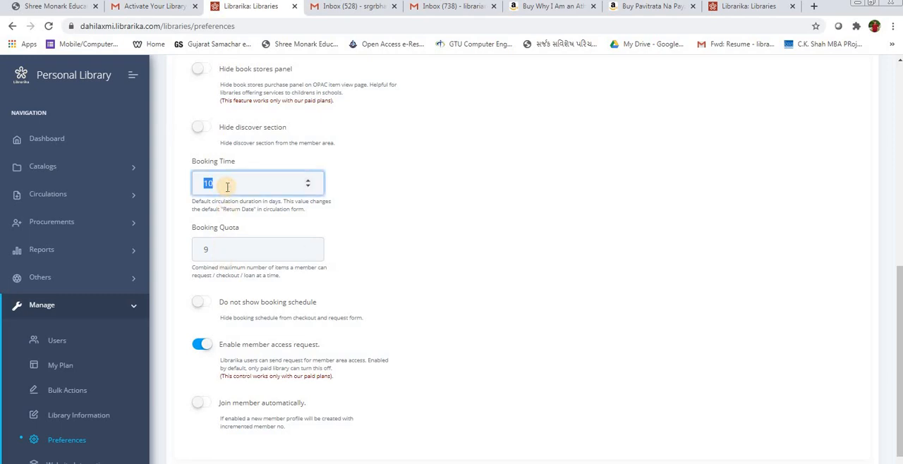
type("5105")
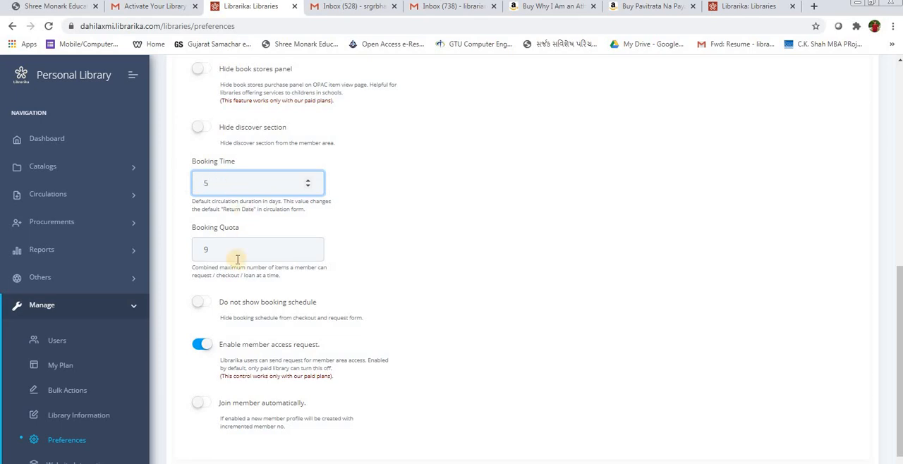
double_click(221, 183)
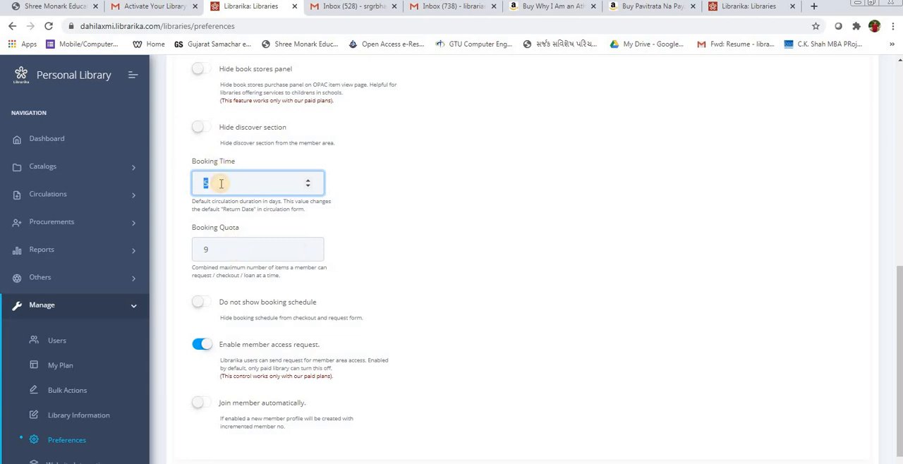
type("10")
double_click(221, 184)
type("15")
key("Return")
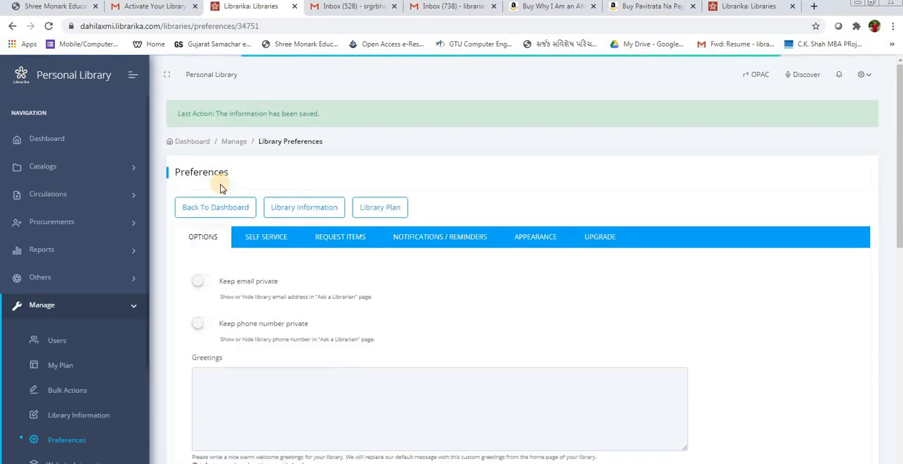
Step: Set the library's booking quota to 3 items and save the preferences
scroll(240, 218, "down", 1)
scroll(240, 212, "down", 7)
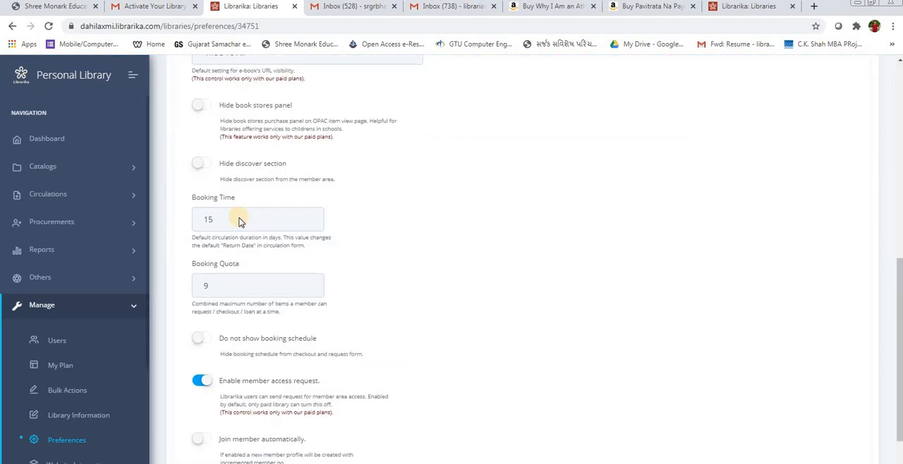
double_click(222, 233)
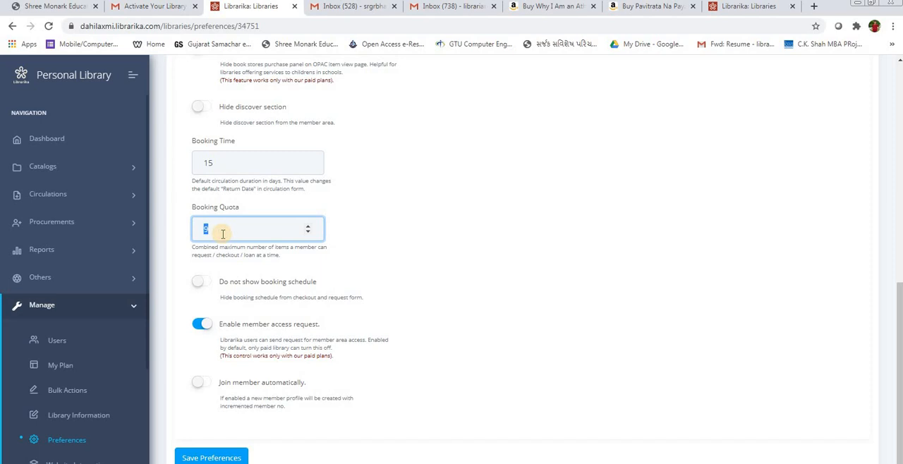
type("5")
key("BackSpace")
type("3")
key("Return")
Step: Set the booking time to 10 days and the booking quota to 5 items, and save the preferences
scroll(252, 235, "down", 10)
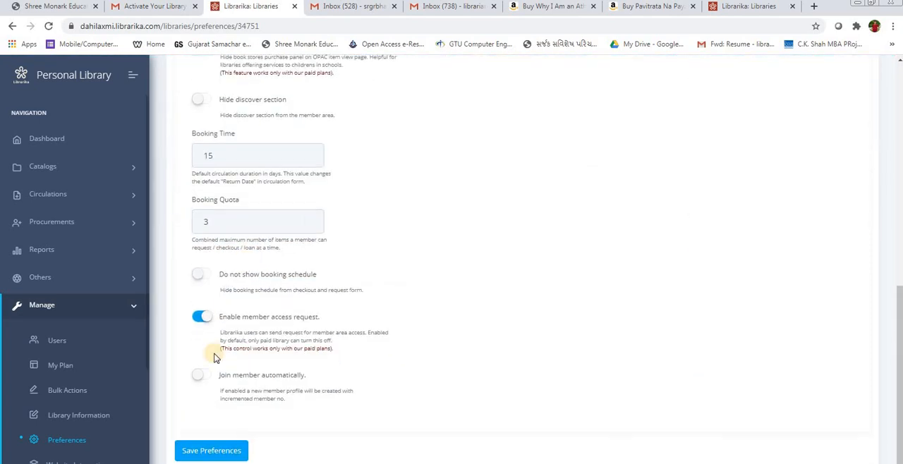
double_click(230, 143)
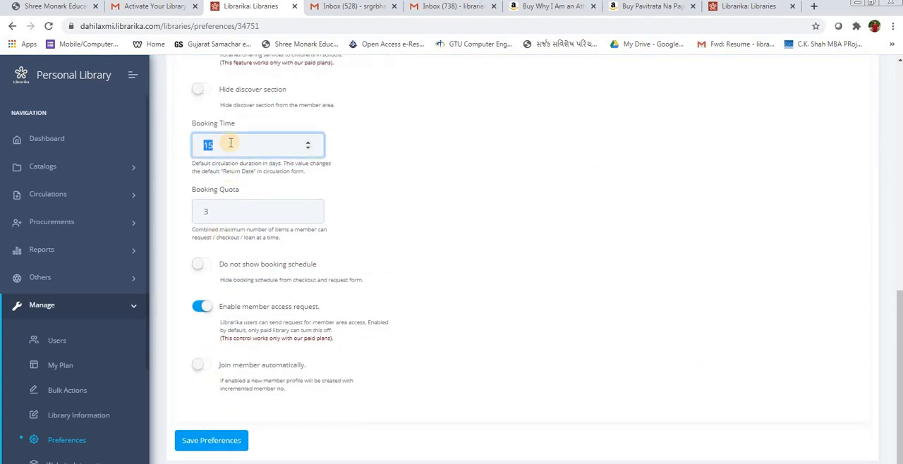
type("10")
left_click(219, 212)
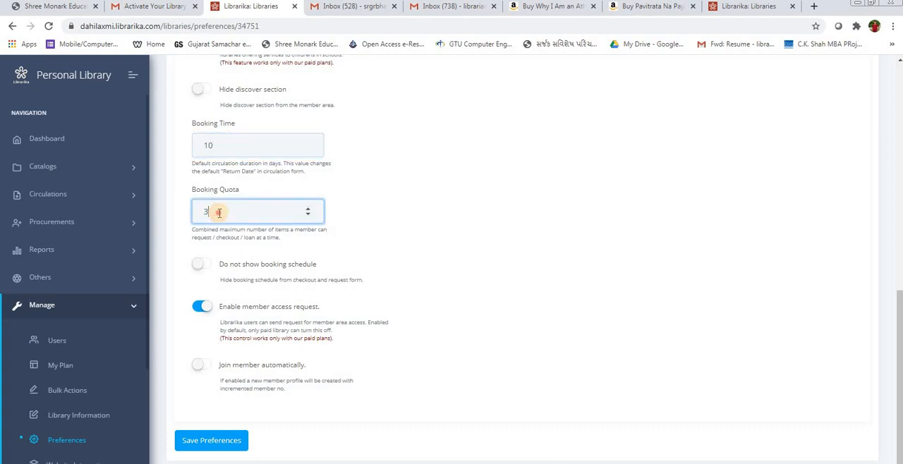
double_click(219, 213)
key("BackSpace")
type("5")
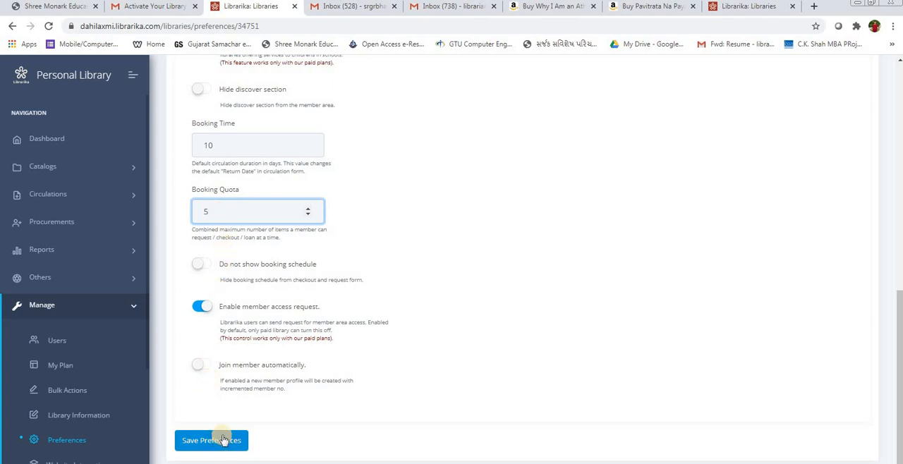
scroll(224, 354, "up", 3)
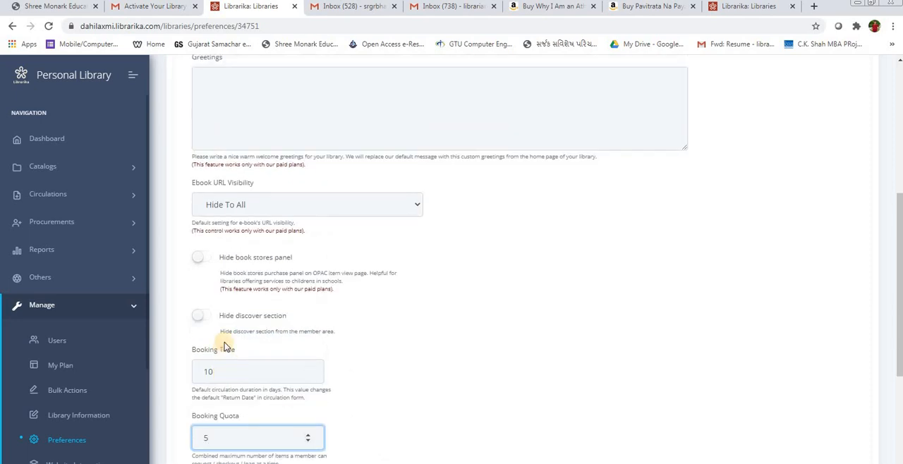
scroll(224, 346, "down", 3)
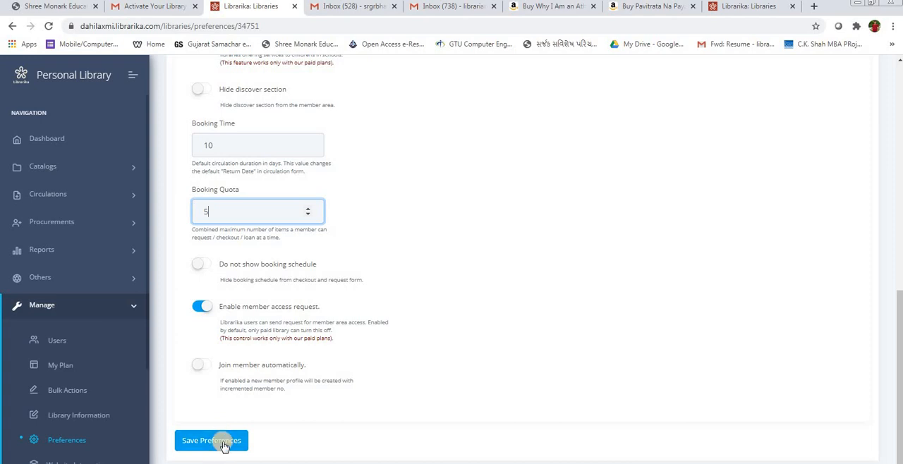
left_click(224, 443)
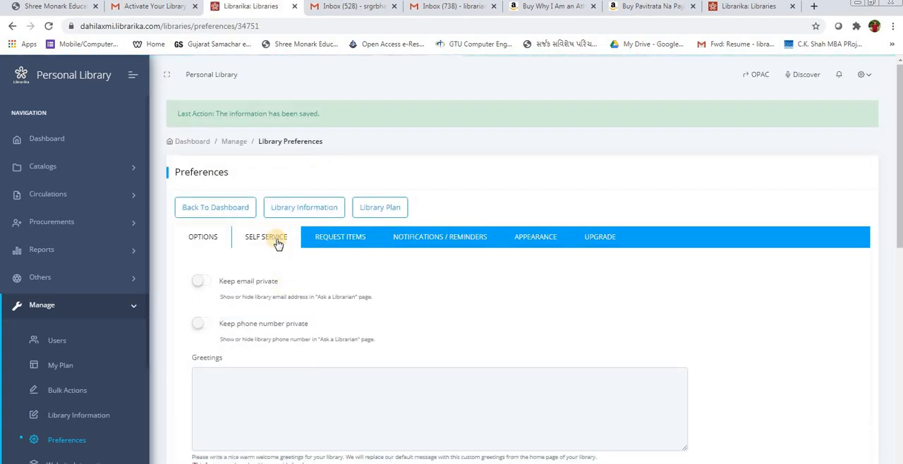
Step: Look through the self-service preferences for member checkouts, check-ins, checkout time, limit and quota
left_click(278, 243)
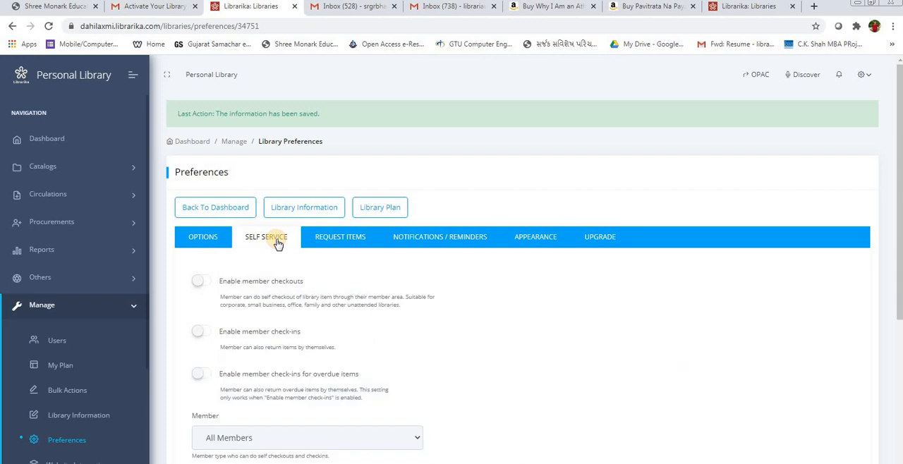
scroll(222, 233, "down", 1)
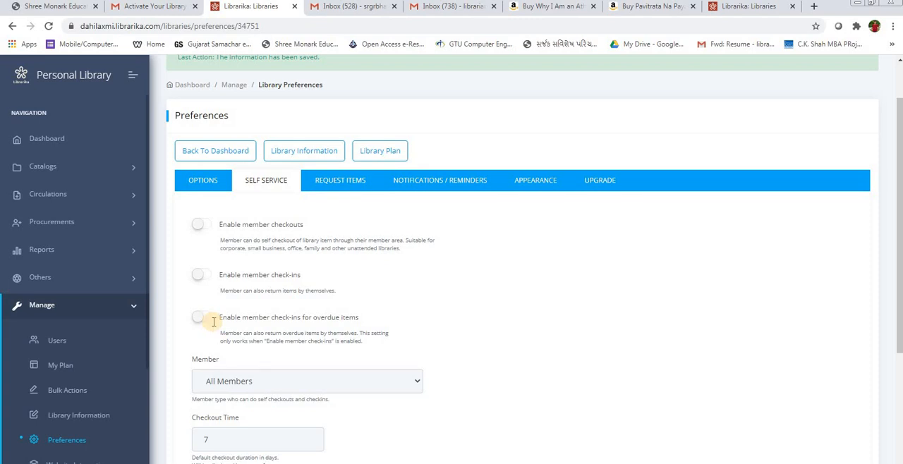
scroll(216, 297, "down", 3)
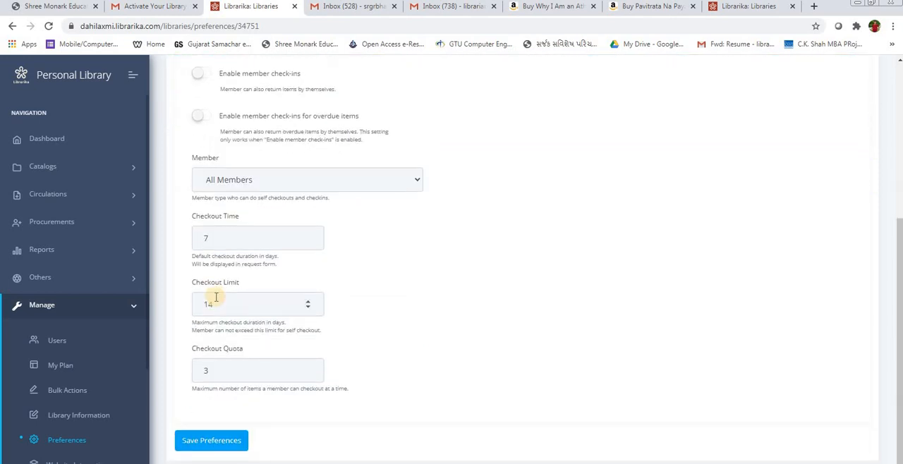
key("Return")
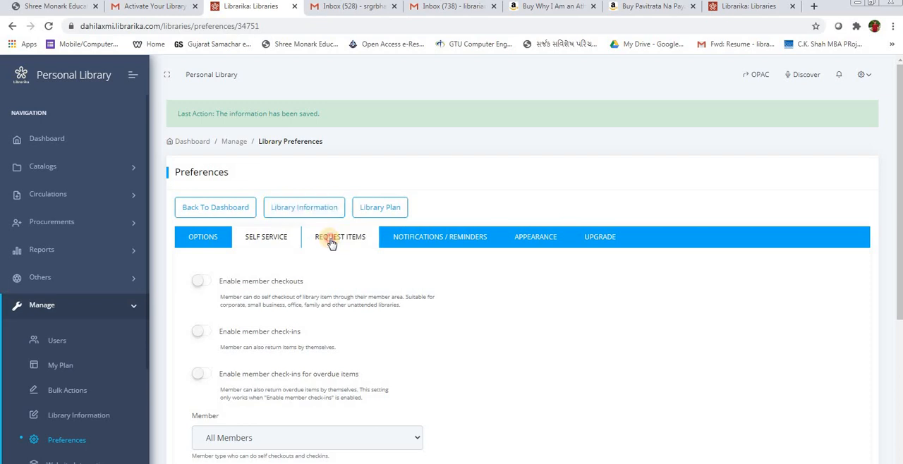
Step: Enable item requests in the request items preferences and look at the member type choices
left_click(332, 240)
left_click(205, 282)
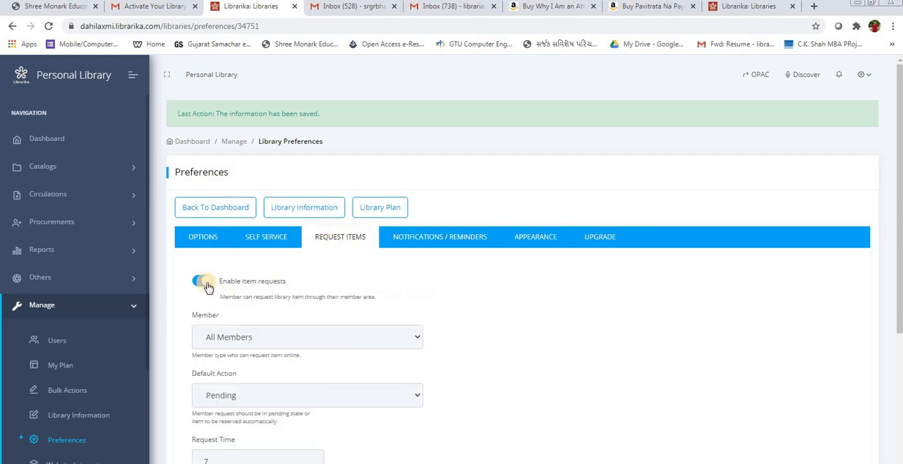
scroll(282, 247, "down", 2)
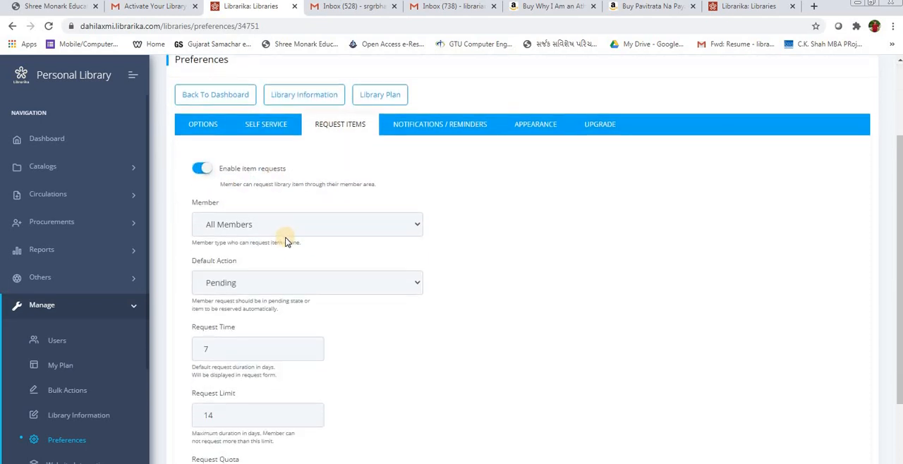
left_click(201, 170)
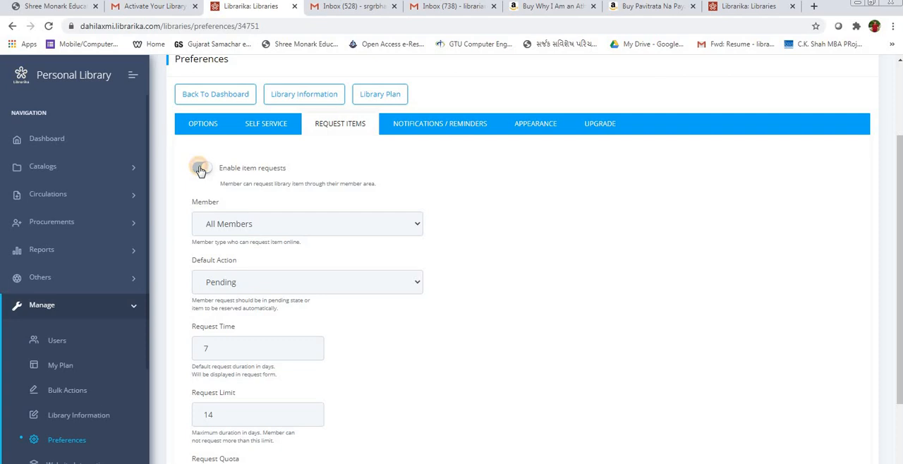
left_click(207, 170)
left_click(231, 223)
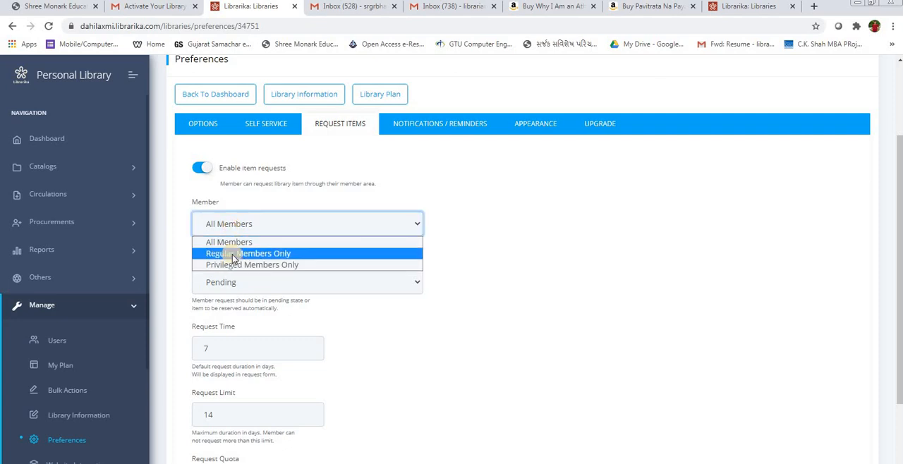
left_click(158, 231)
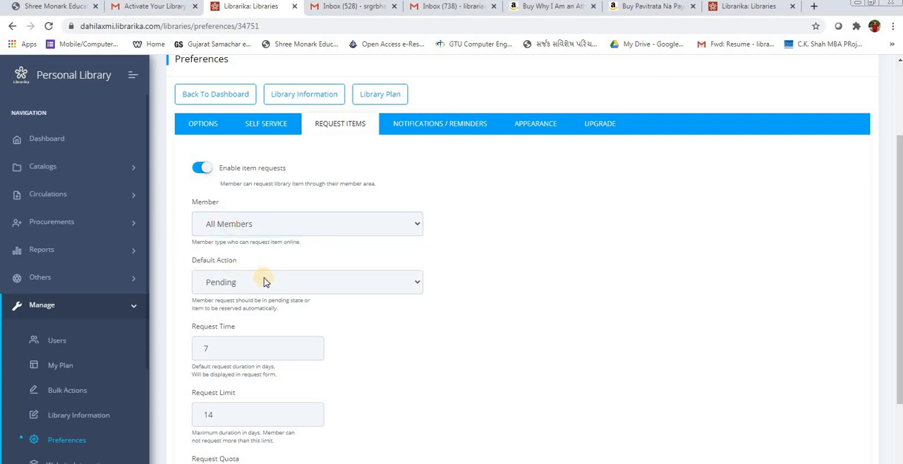
Step: Set the default action for member item requests to Reserved
left_click(264, 281)
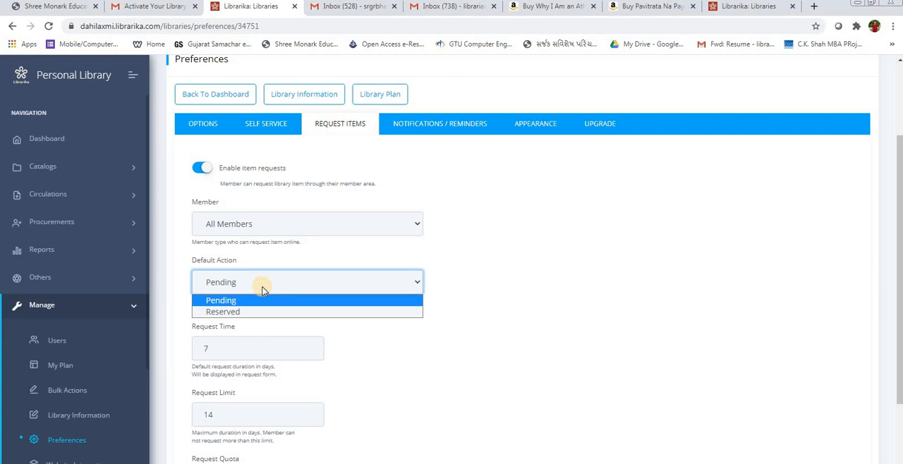
left_click(232, 312)
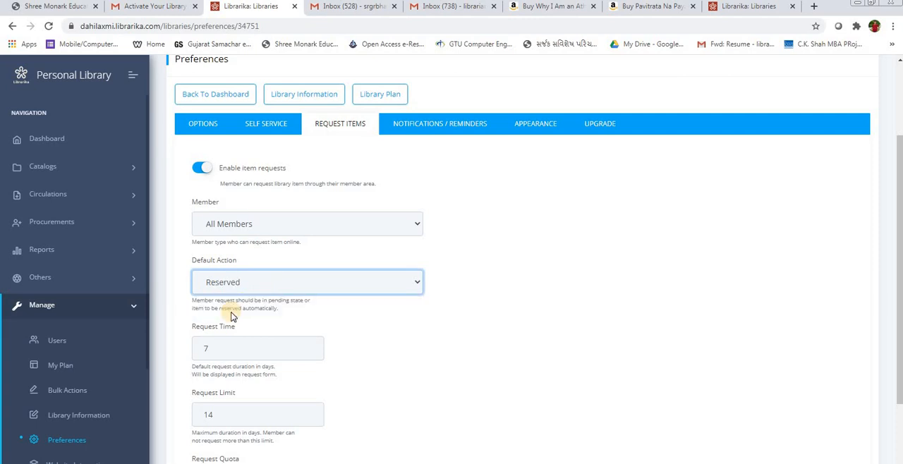
left_click(232, 284)
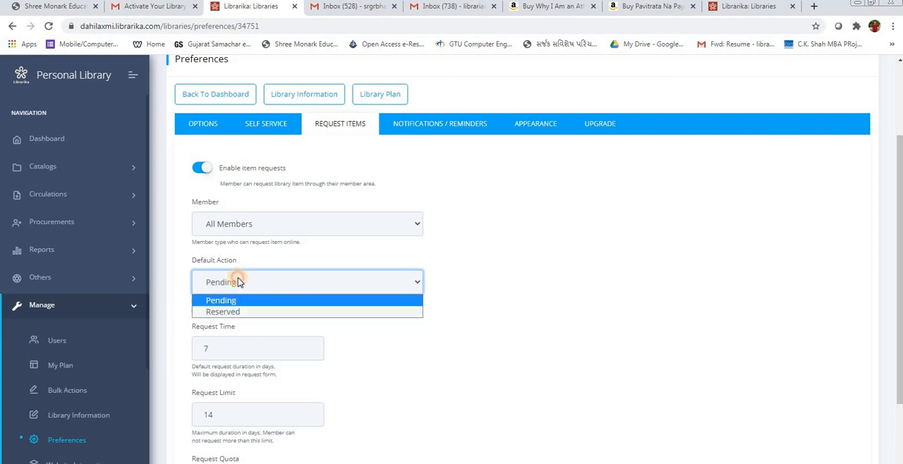
left_click(233, 312)
scroll(217, 227, "down", 2)
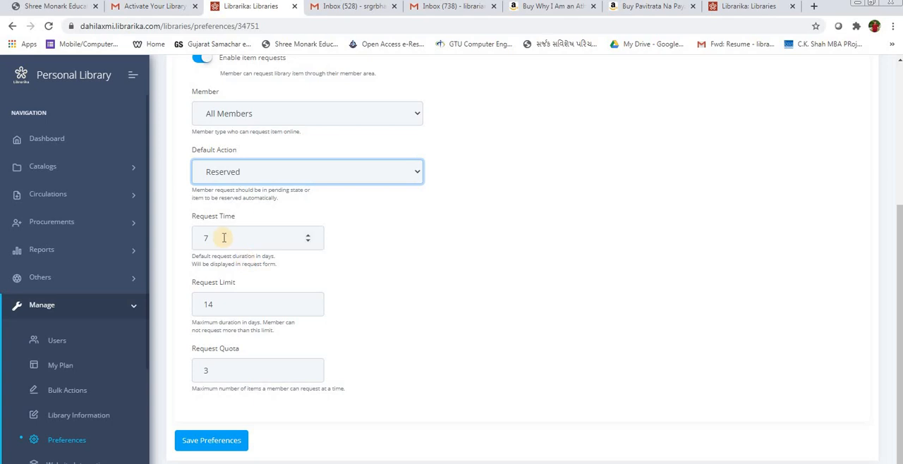
Step: Set the item request time to 3 days and save the library preferences
left_click(223, 238)
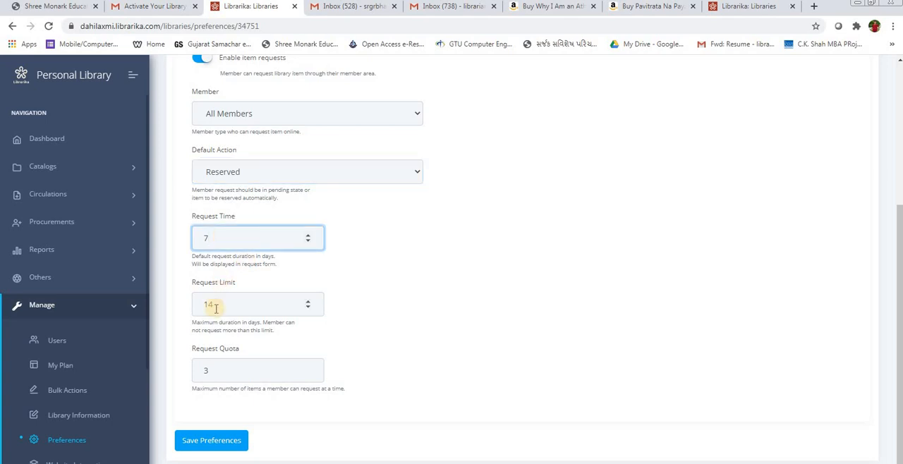
scroll(230, 200, "up", 3)
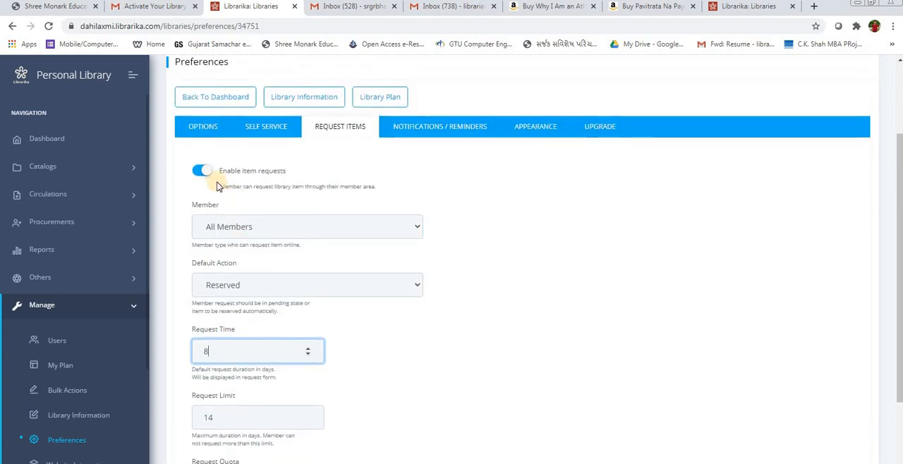
scroll(228, 349, "down", 5)
scroll(448, 268, "down", 3)
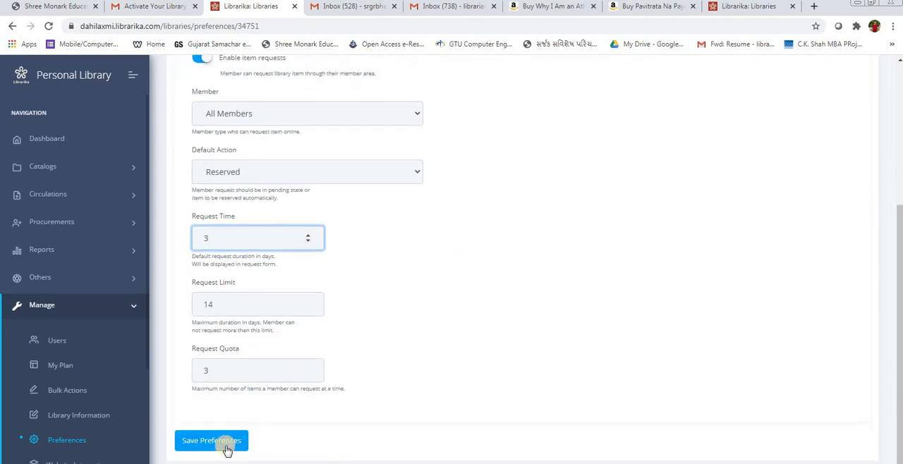
left_click(223, 445)
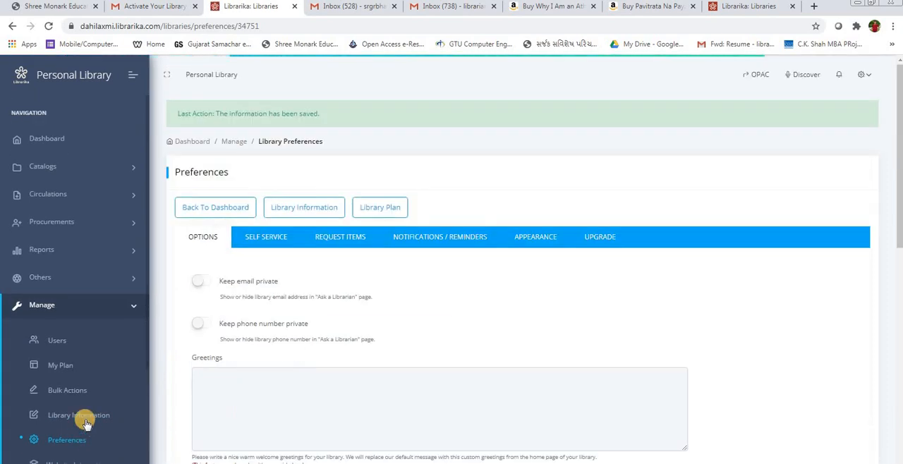
Step: Open the library's members list and highlight the first member's name
scroll(78, 438, "down", 2)
scroll(89, 372, "down", 2)
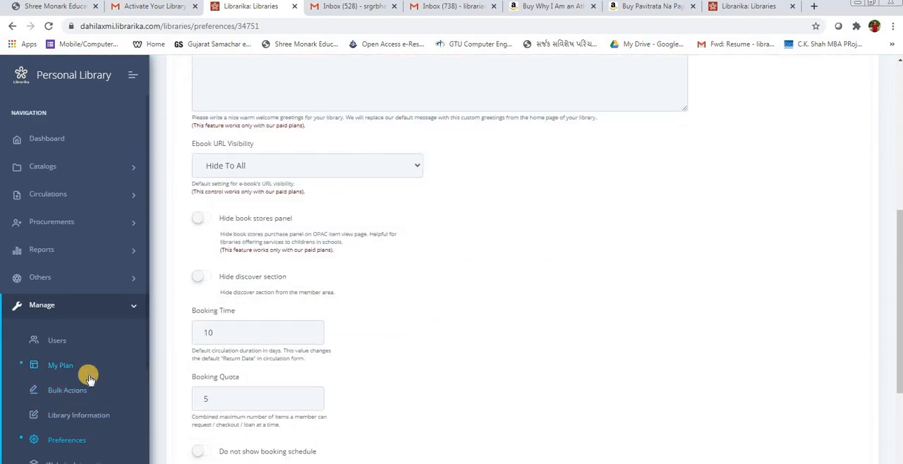
scroll(184, 379, "down", 2)
scroll(63, 431, "down", 2)
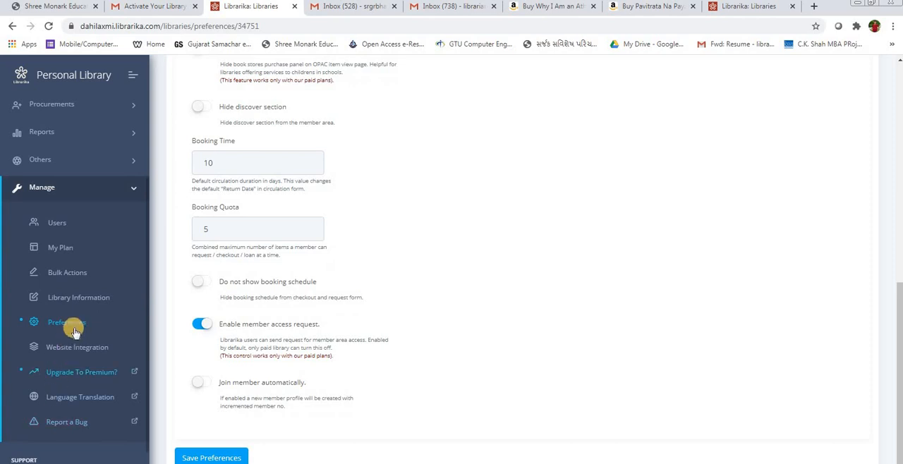
left_click(93, 188)
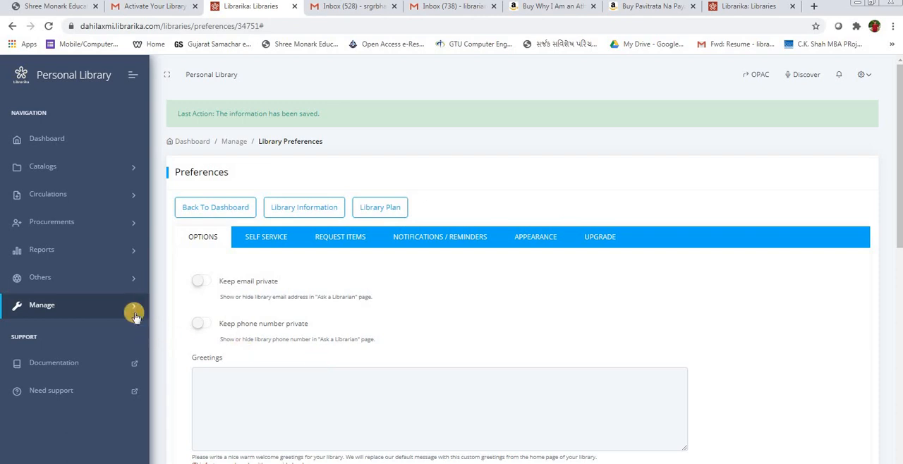
left_click(72, 198)
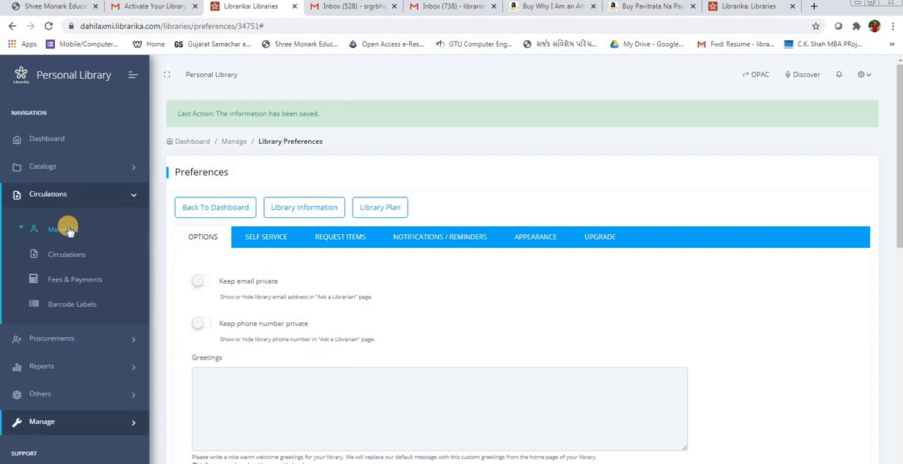
left_click(65, 228)
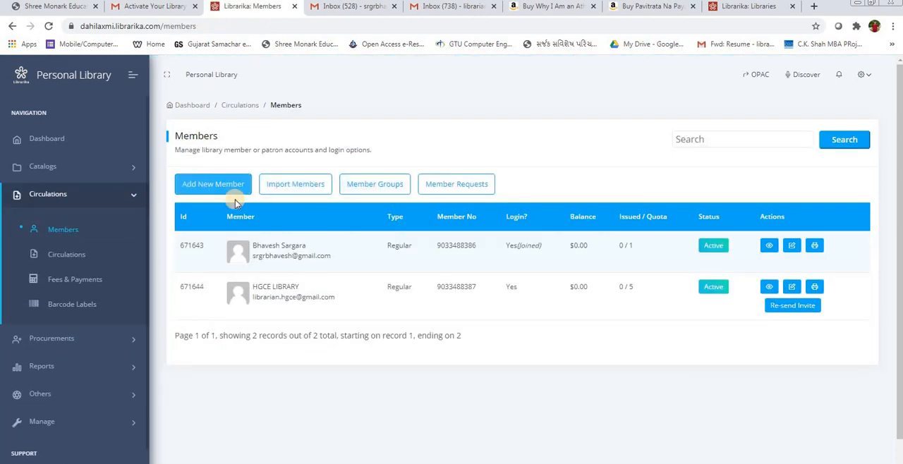
double_click(275, 246)
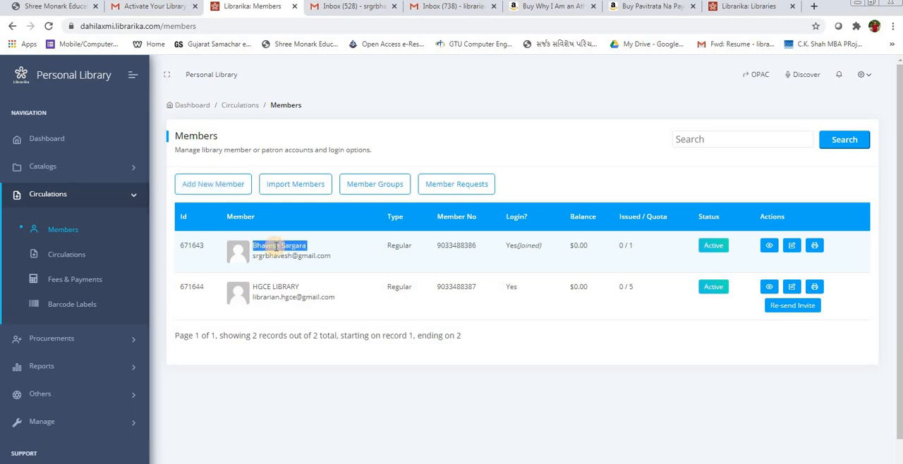
Step: Switch to the first member's Gmail inbox and read the "Personal Library" invitation among the updates down to its join link
left_click(360, 7)
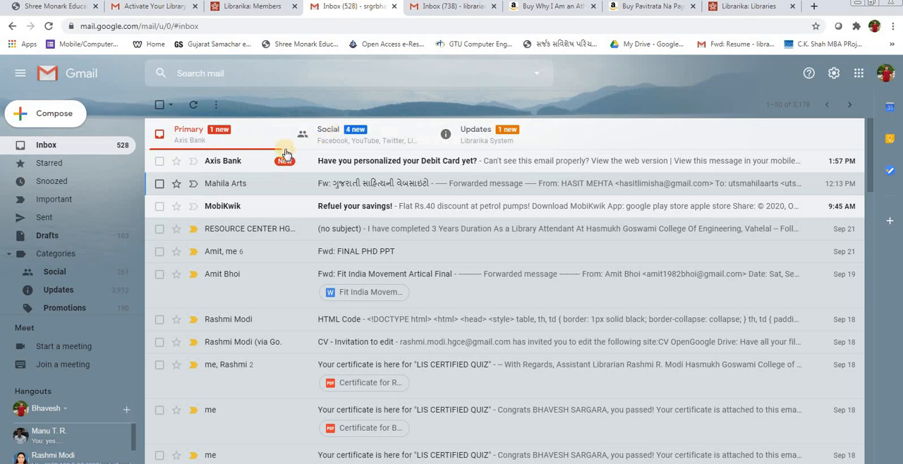
left_click(487, 141)
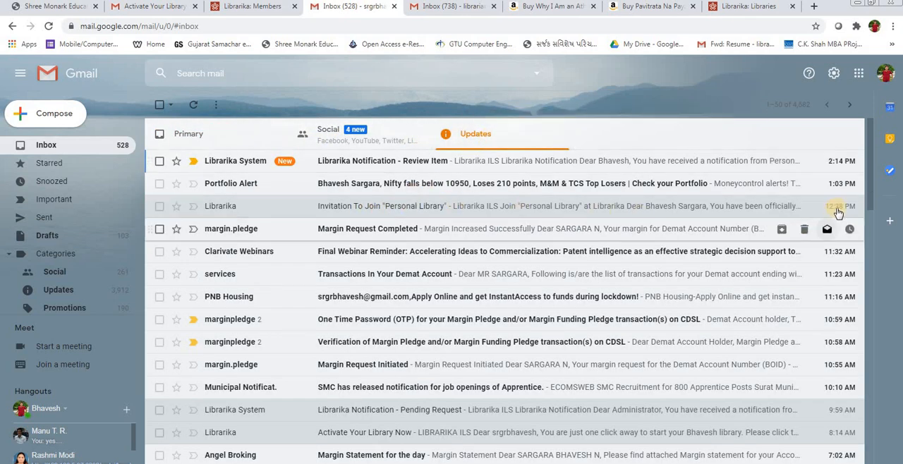
left_click(394, 206)
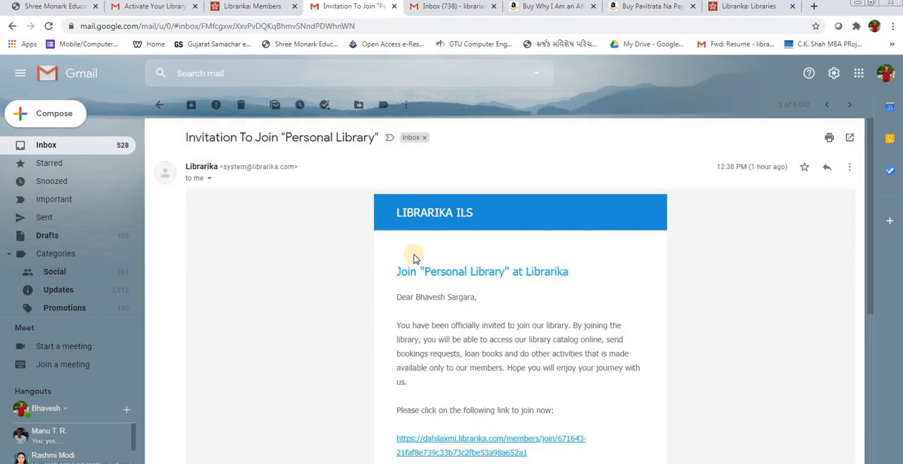
scroll(415, 255, "down", 3)
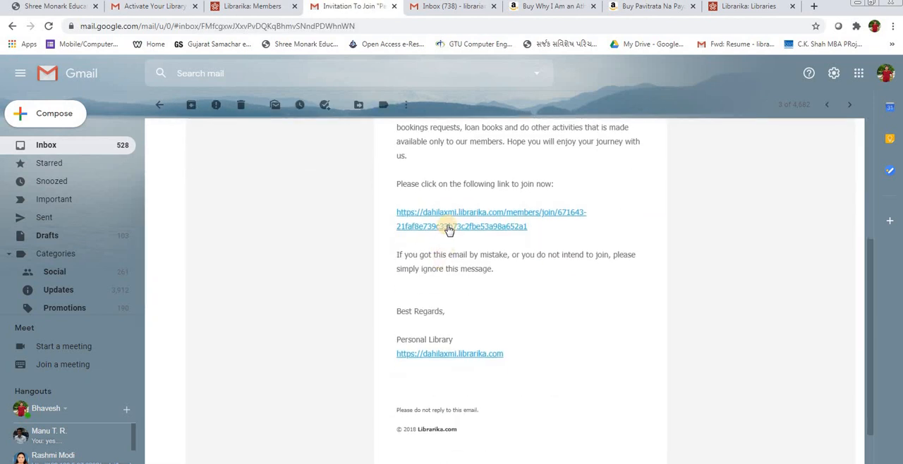
Step: Compare the first member's entry in the Librarika members list with the invitation email and the library activation email
left_click(237, 7)
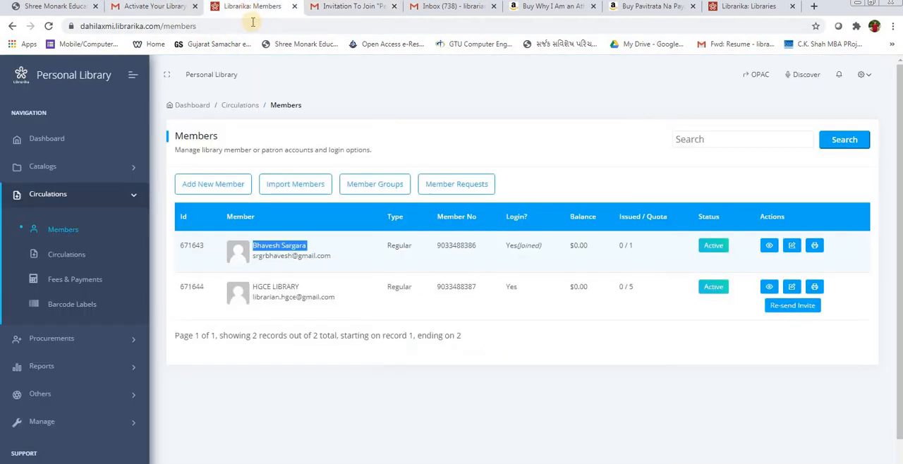
left_click(330, 252)
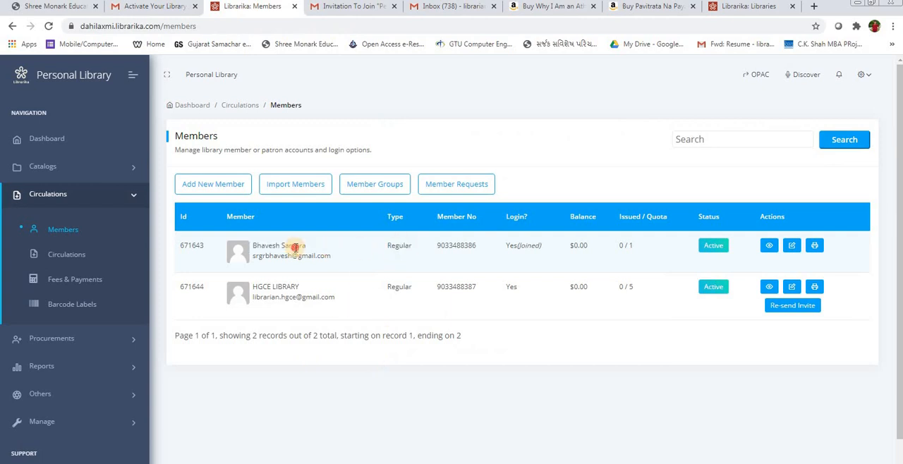
triple_click(295, 247)
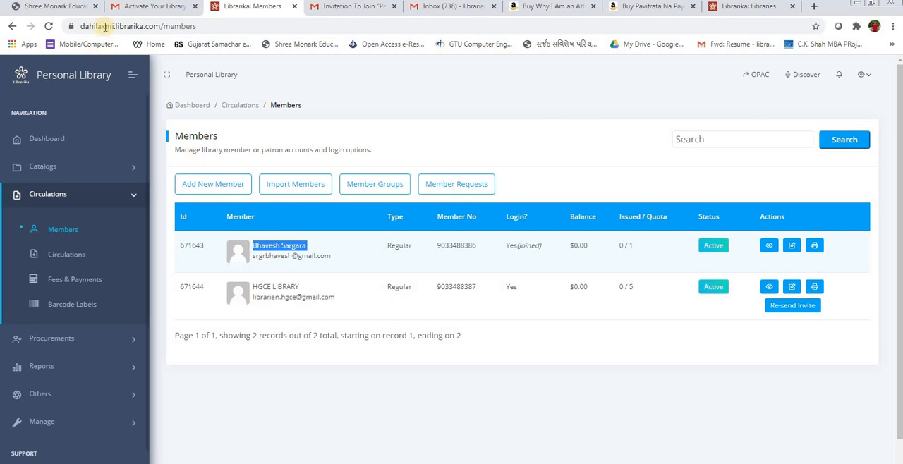
double_click(293, 246)
left_click(357, 6)
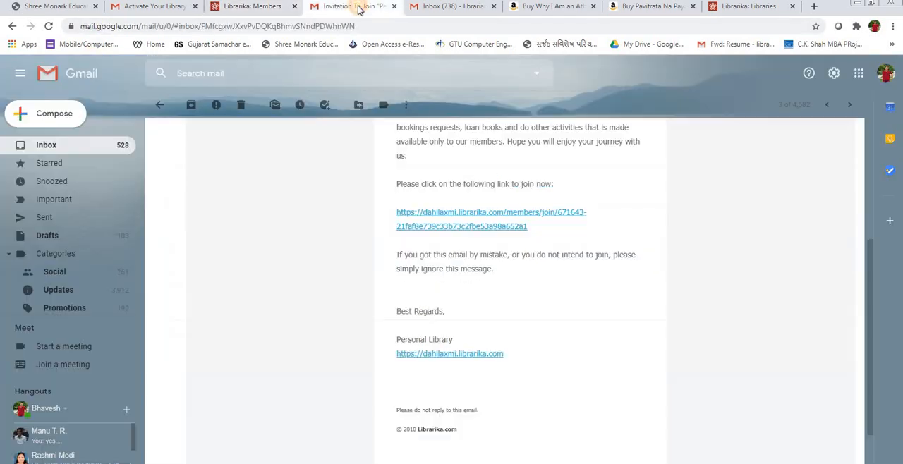
left_click(145, 7)
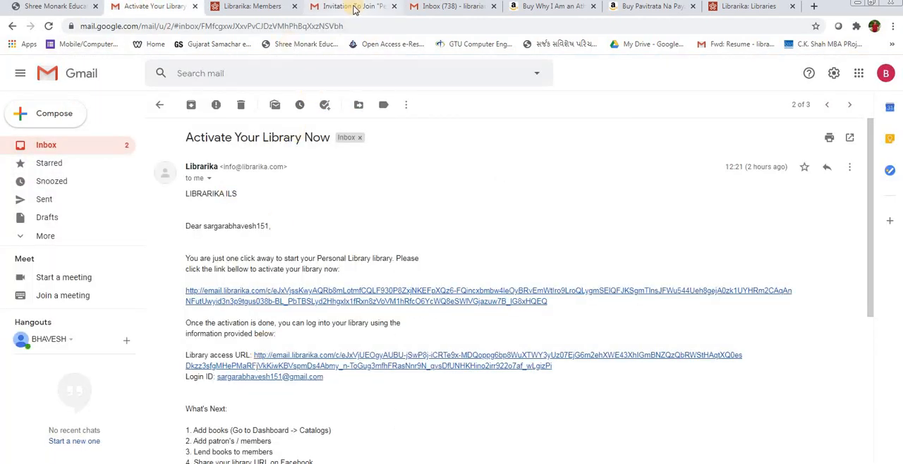
left_click(354, 7)
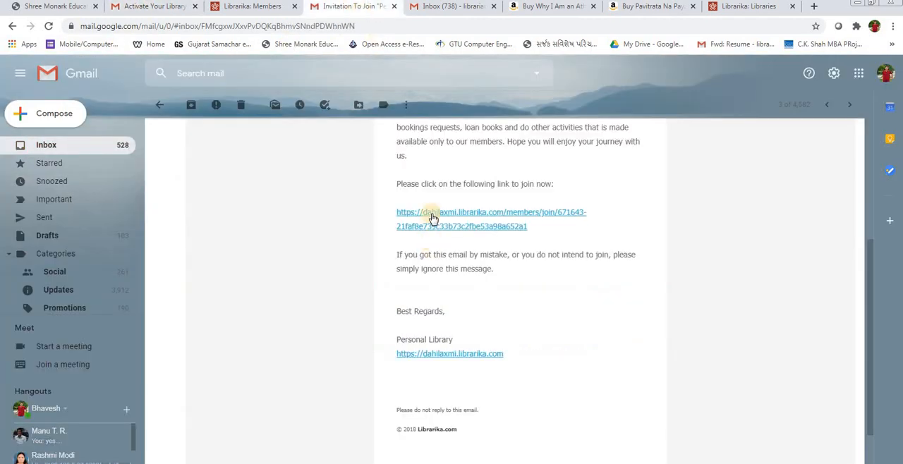
left_click(174, 7)
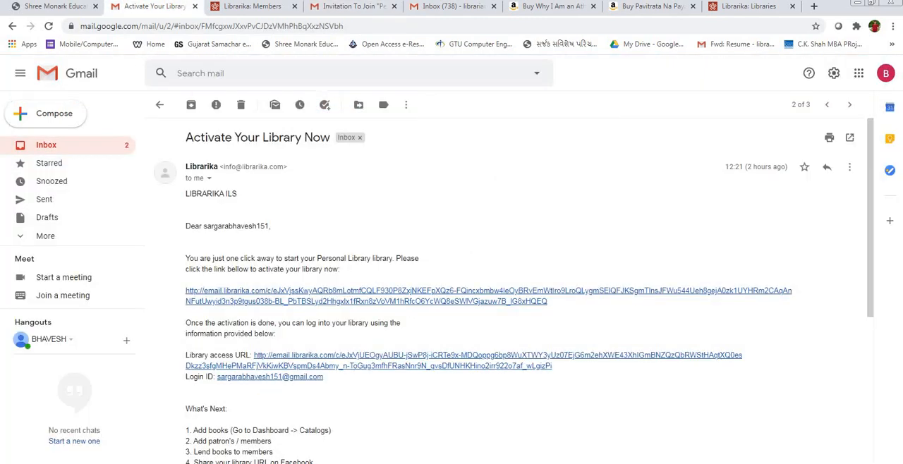
left_click(266, 9)
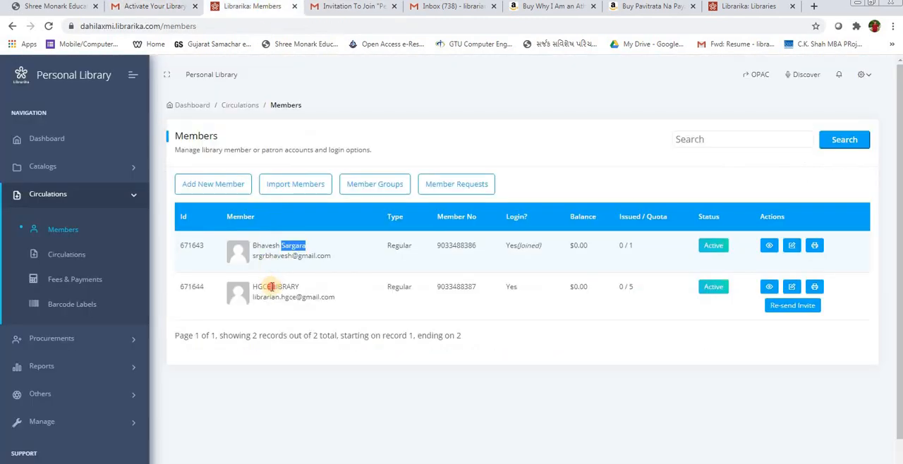
Step: Switch to the second member's Gmail inbox and read the "Personal Library" invitation with its join link
left_click(270, 287)
left_click(455, 9)
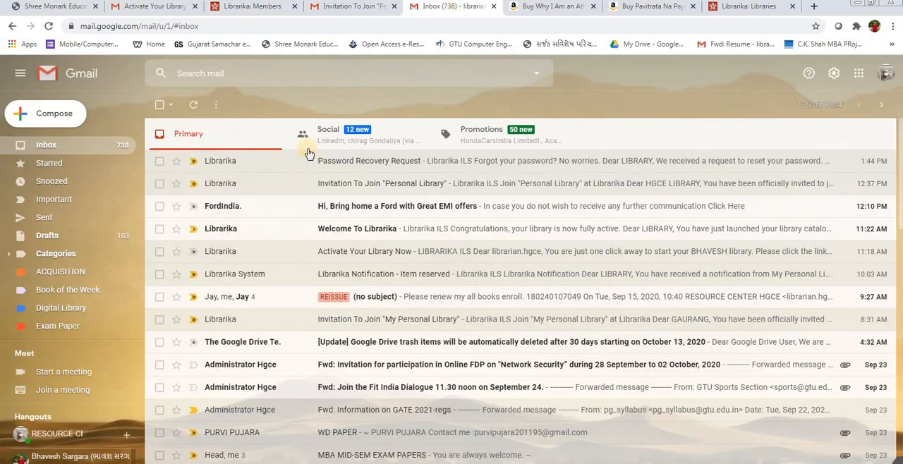
left_click(364, 184)
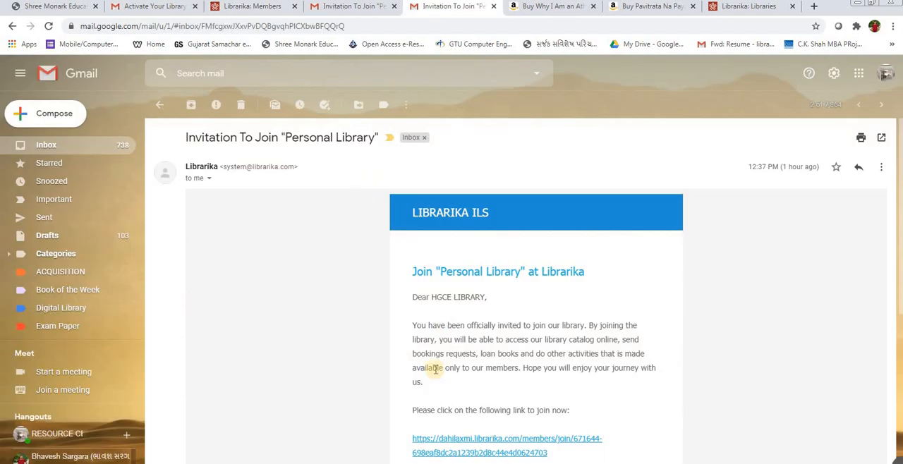
scroll(434, 381, "down", 1)
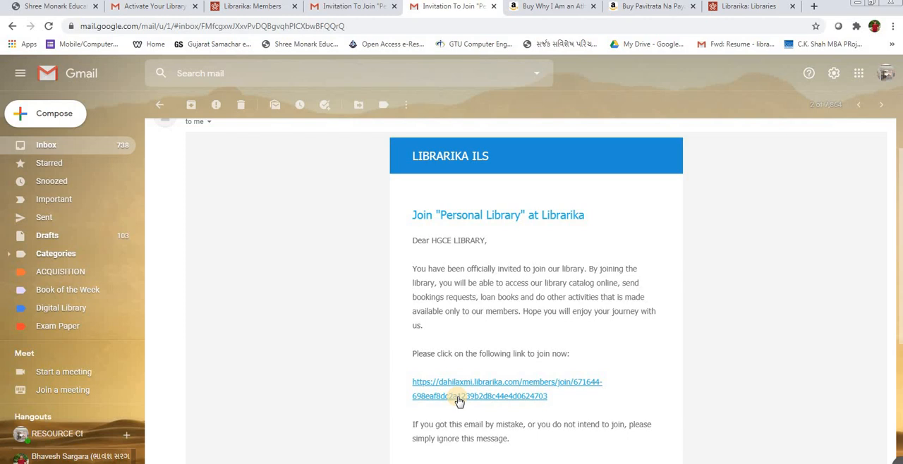
scroll(285, 83, "up", 2)
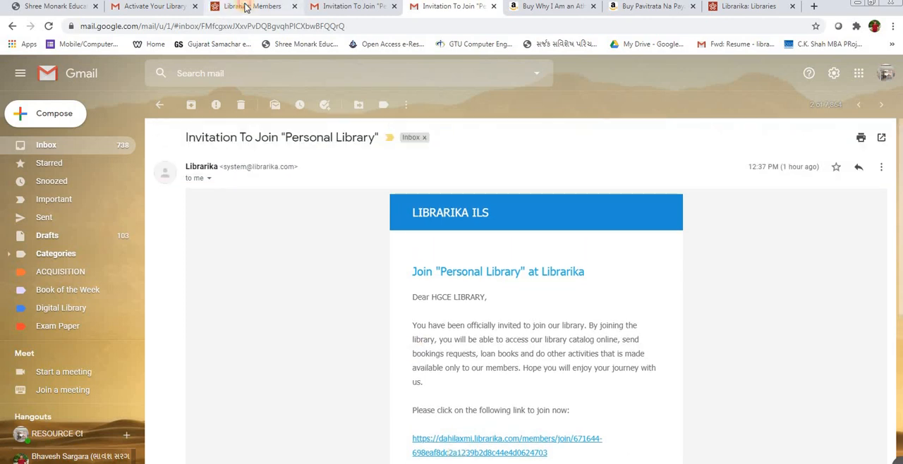
Step: Revisit the Librarika members list, then return the first member's Gmail mailbox to its inbox
left_click(238, 7)
left_click(58, 199)
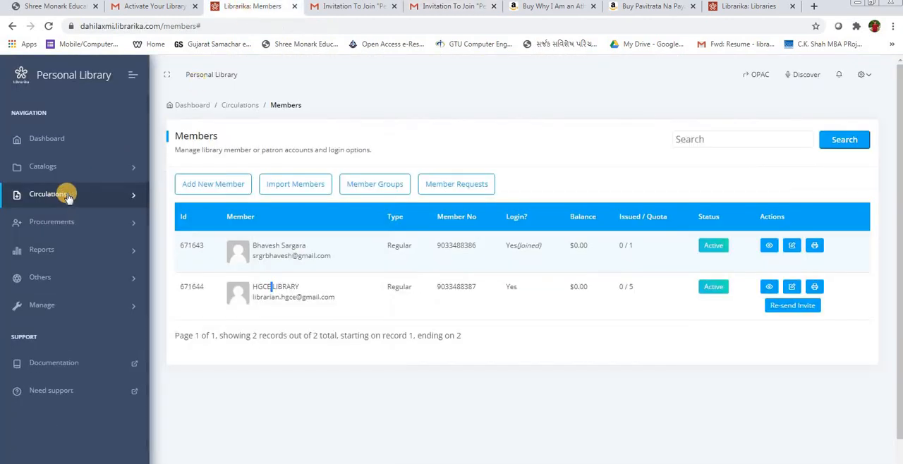
left_click(346, 9)
left_click(39, 150)
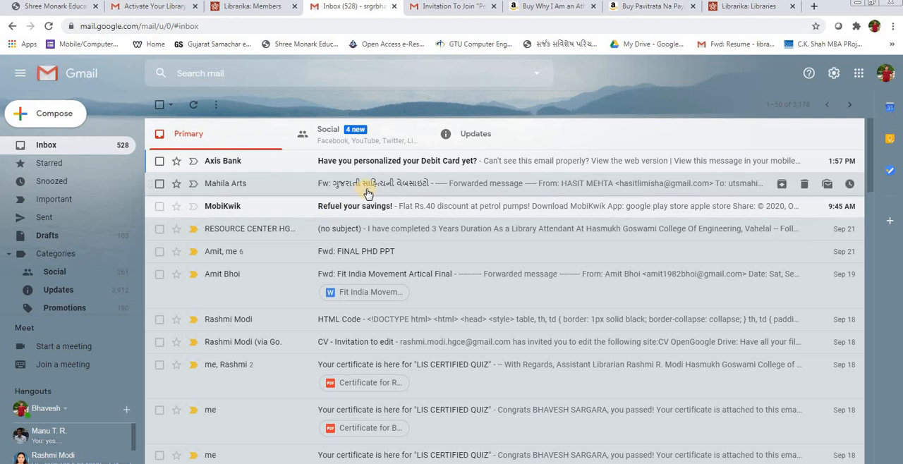
Step: Follow the join link in the second member's "Personal Library" invitation and view the page it opens
left_click(452, 13)
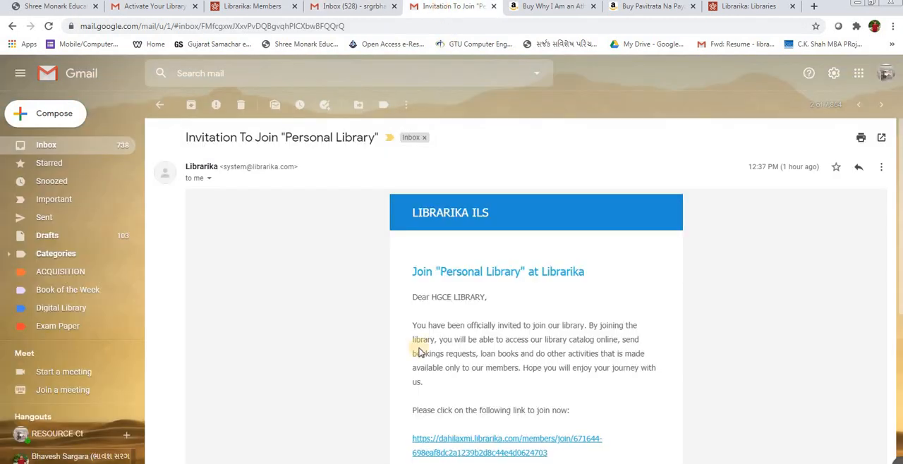
left_click(434, 445)
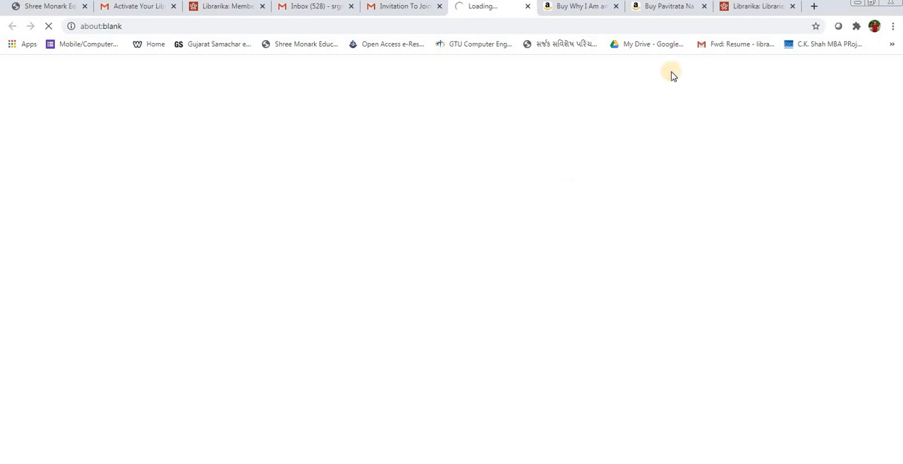
left_click(227, 7)
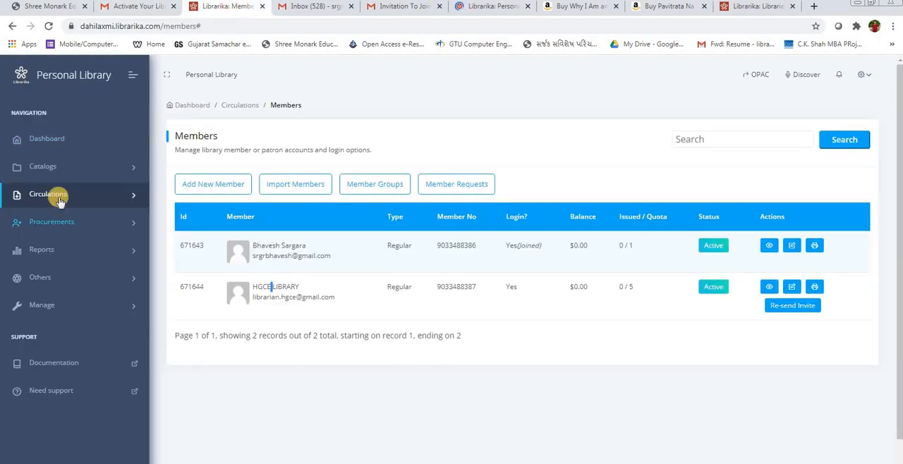
left_click(494, 6)
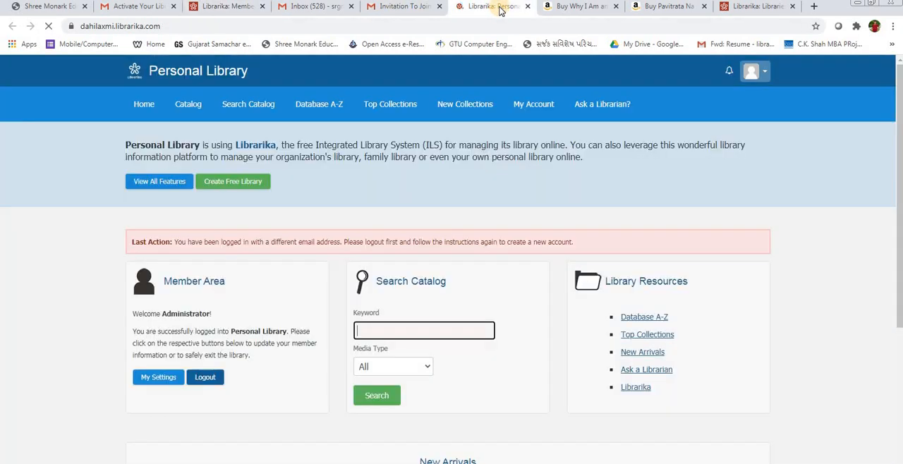
Step: Return to the Librarika administration pages and open the list of circulations
left_click(222, 7)
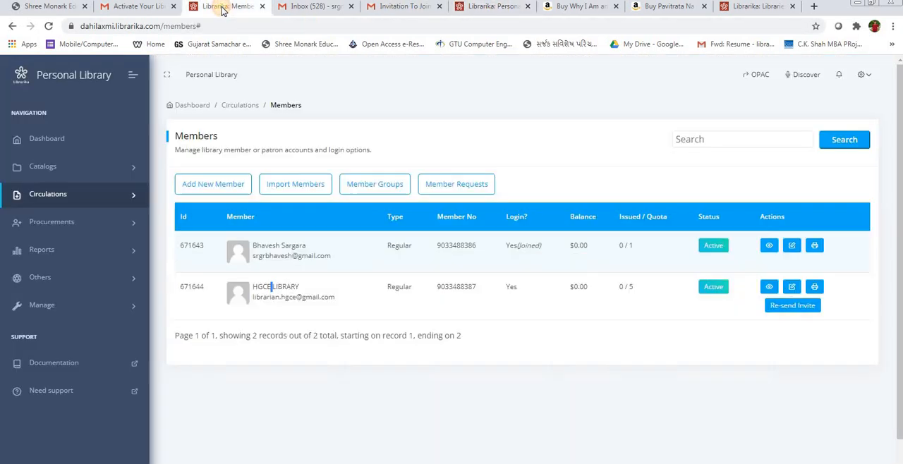
left_click(65, 195)
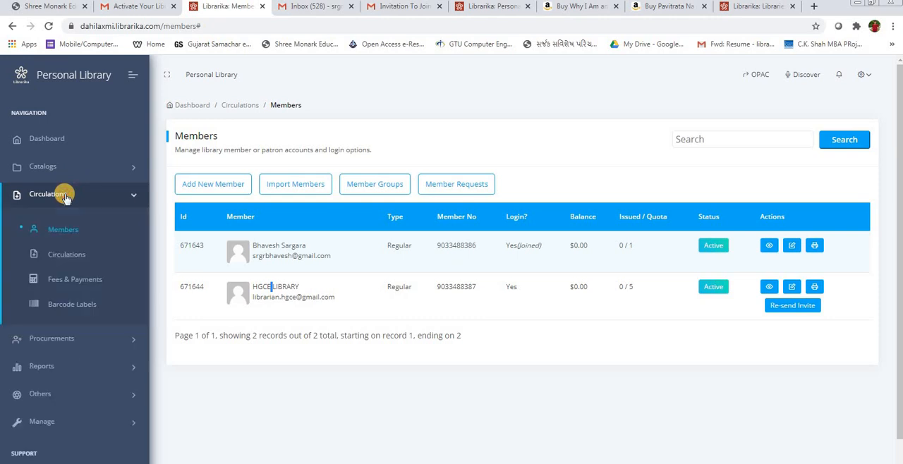
left_click(64, 255)
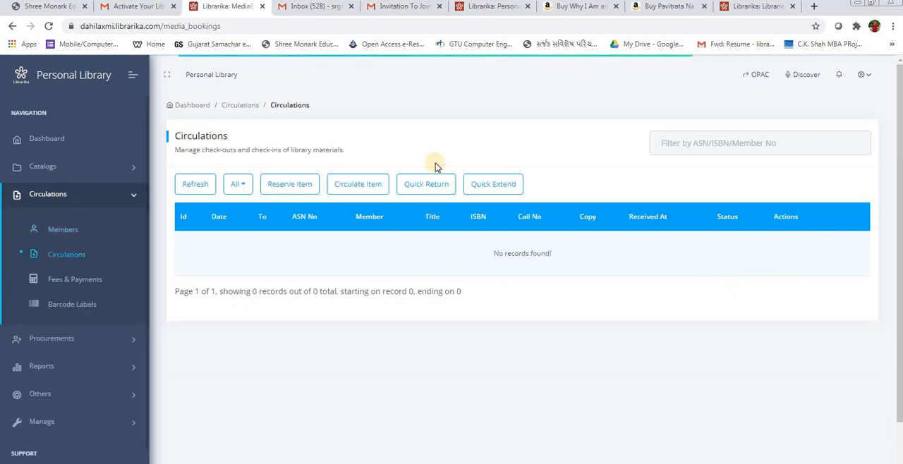
left_click(370, 189)
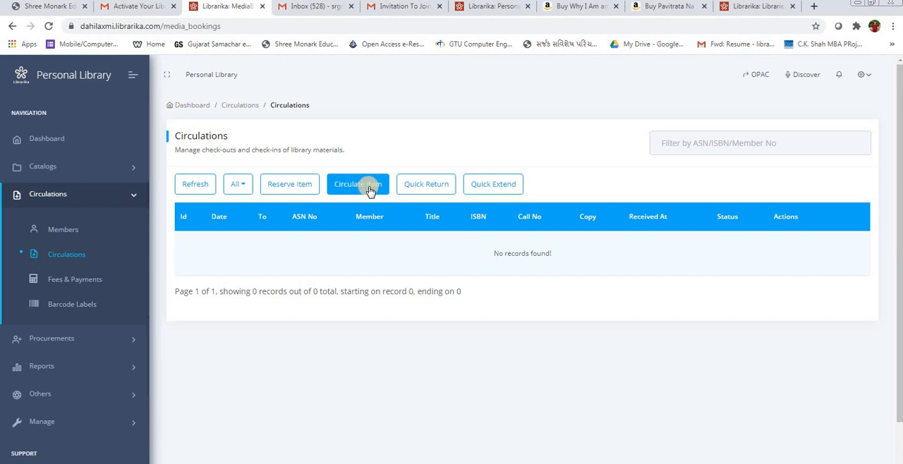
left_click(427, 186)
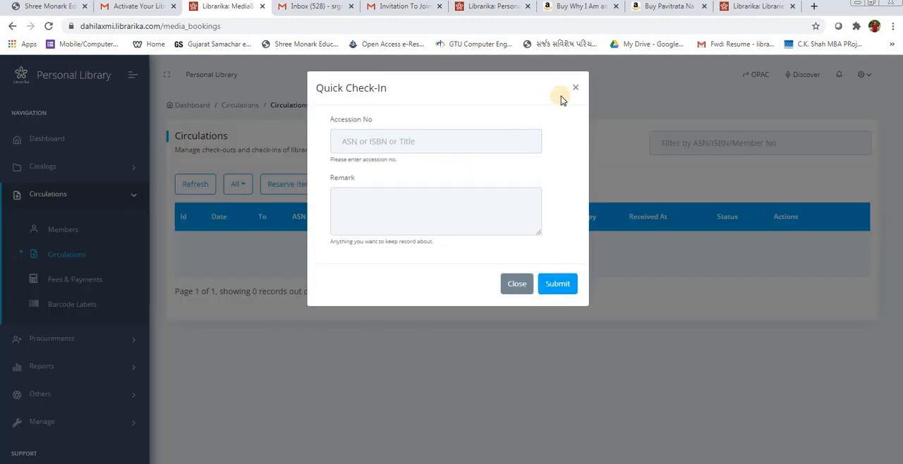
key("Escape")
Step: Issue "Why I am an Atheist & other Works", accession number 6, to the first member with return date 2020-10-04
left_click(368, 185)
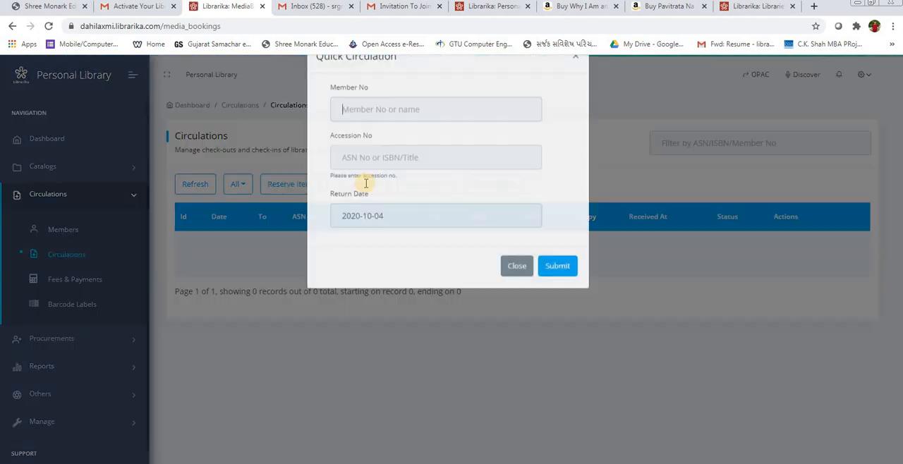
left_click(378, 146)
type("1")
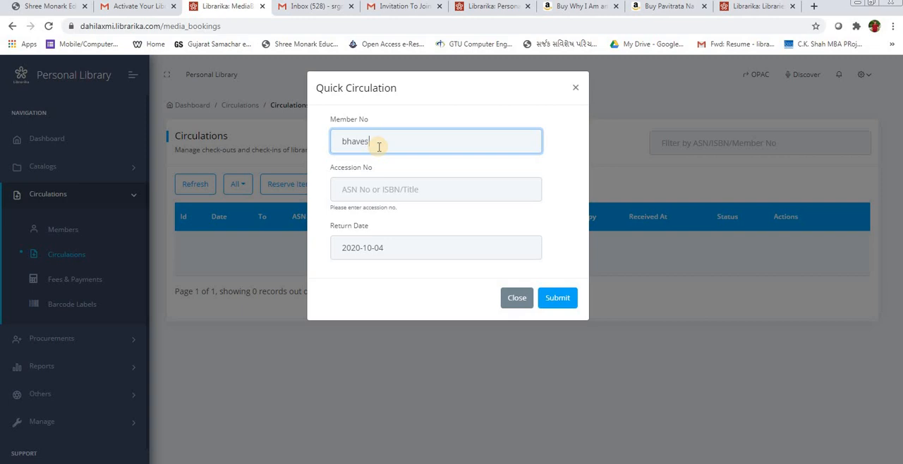
type("bhaves")
left_click(373, 161)
left_click(372, 189)
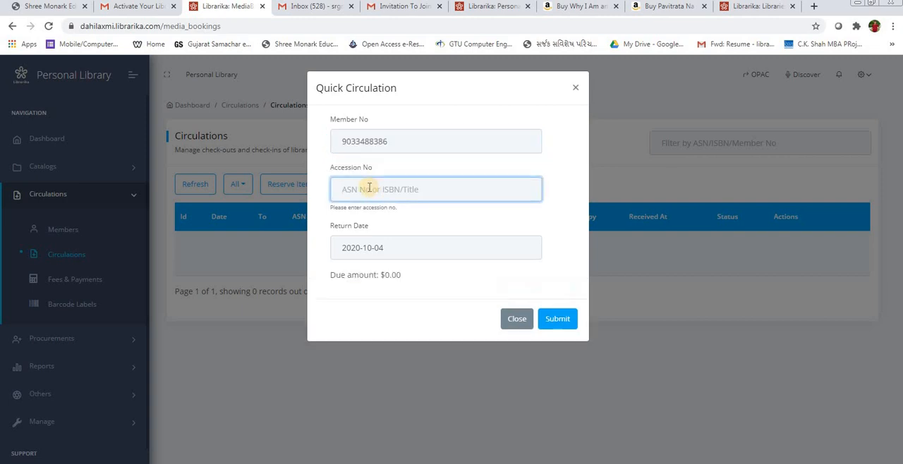
type("6")
left_click(365, 215)
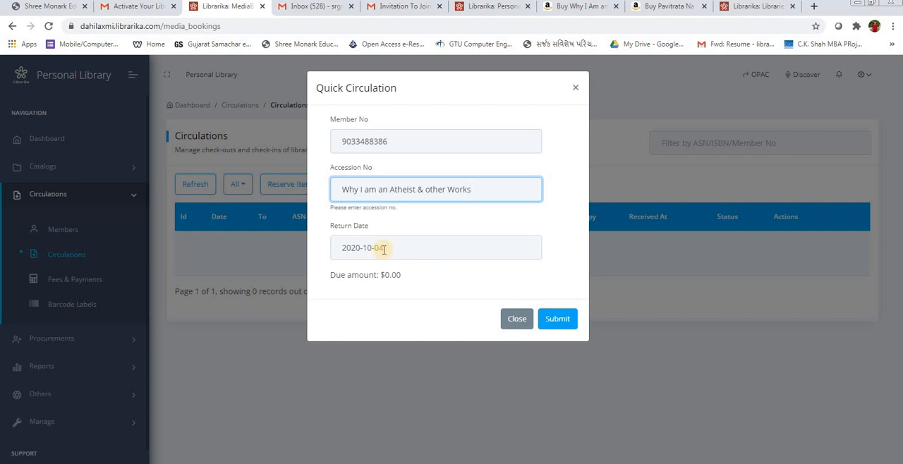
left_click(374, 247)
left_click(557, 318)
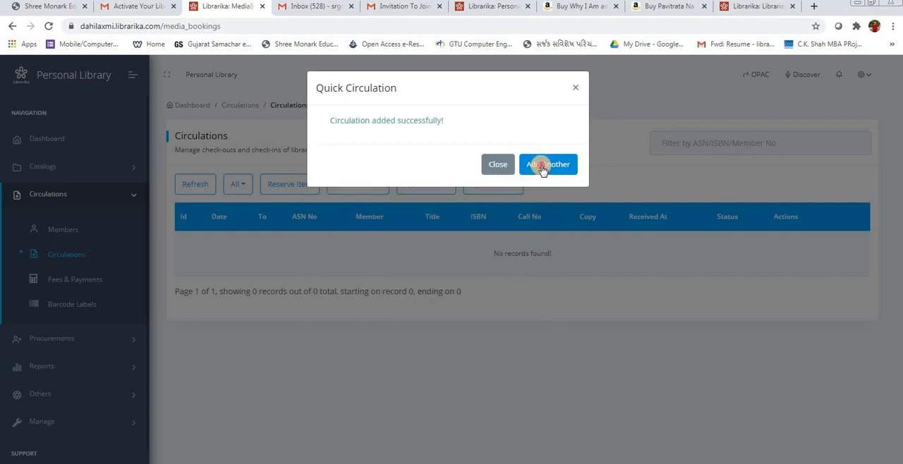
Step: Add another circulation issuing "Wings of Fire: An Autobiography of Abdul Kalam", accession number 1, to the HGCE LIBRARY member
left_click(544, 169)
left_click(357, 143)
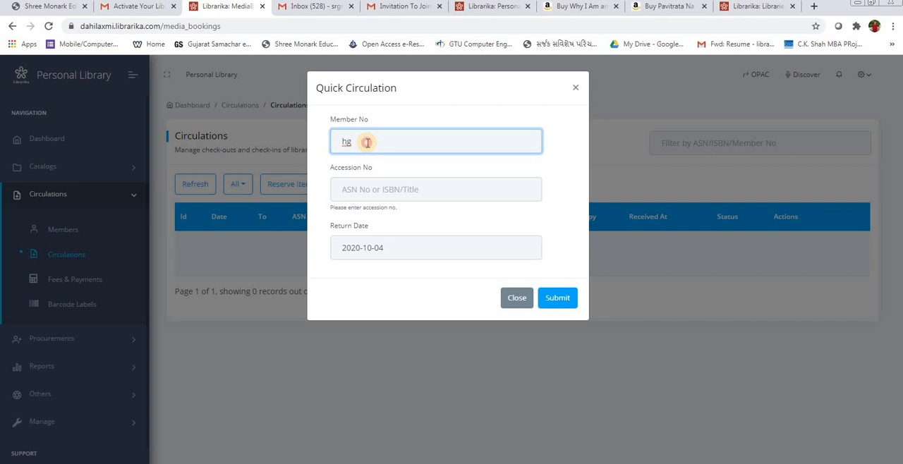
key("BackSpace")
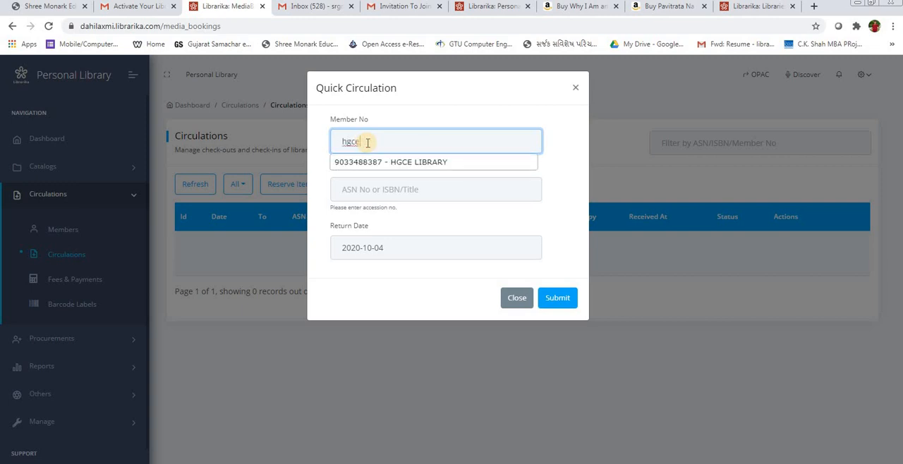
key("Down")
key("Tab")
left_click(369, 187)
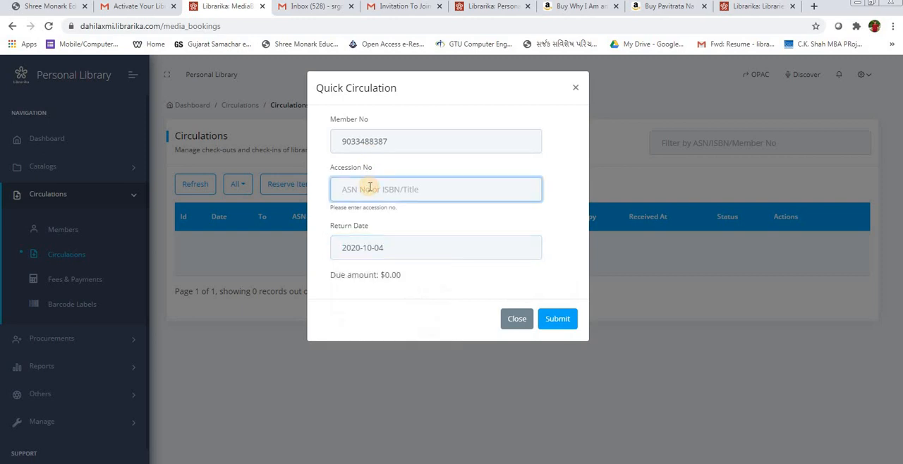
type("1")
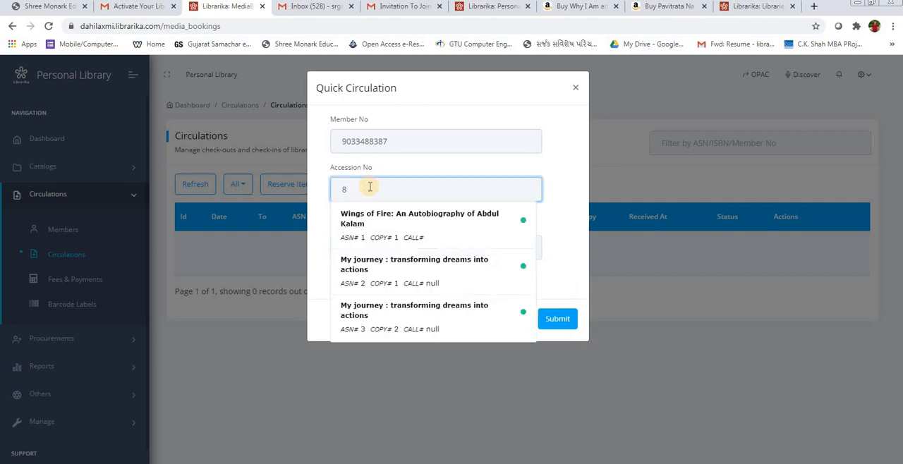
key("BackSpace")
type("1")
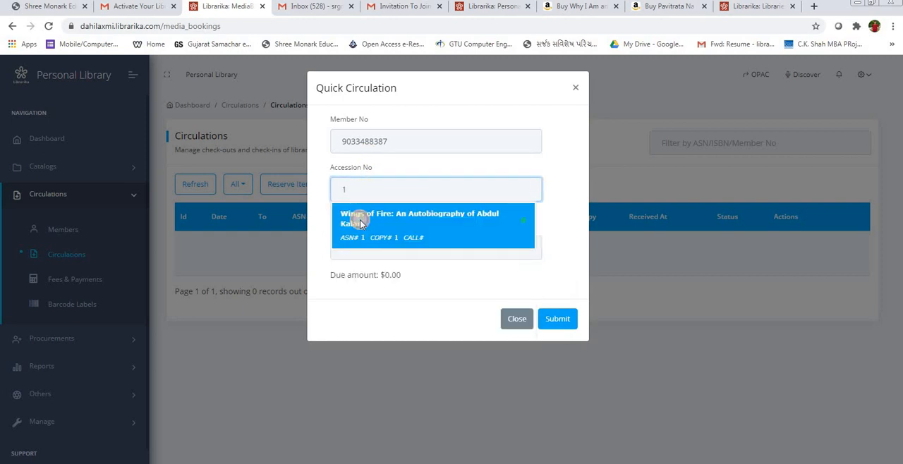
left_click(359, 220)
left_click(558, 323)
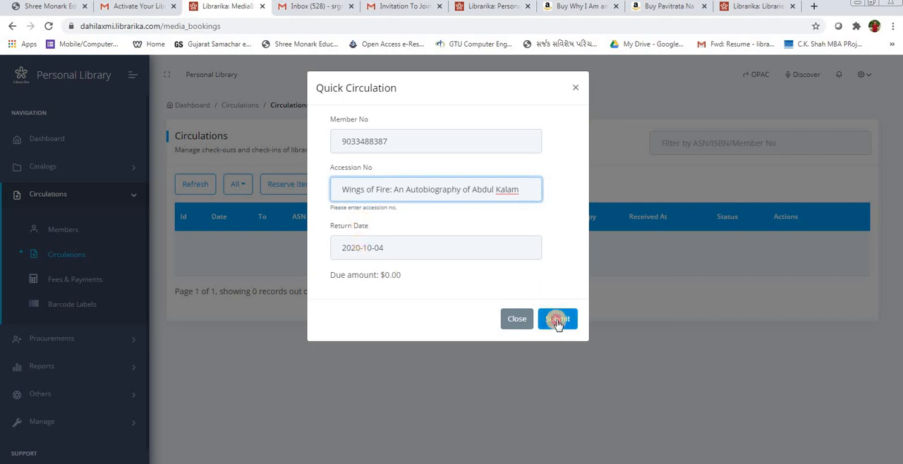
left_click(496, 167)
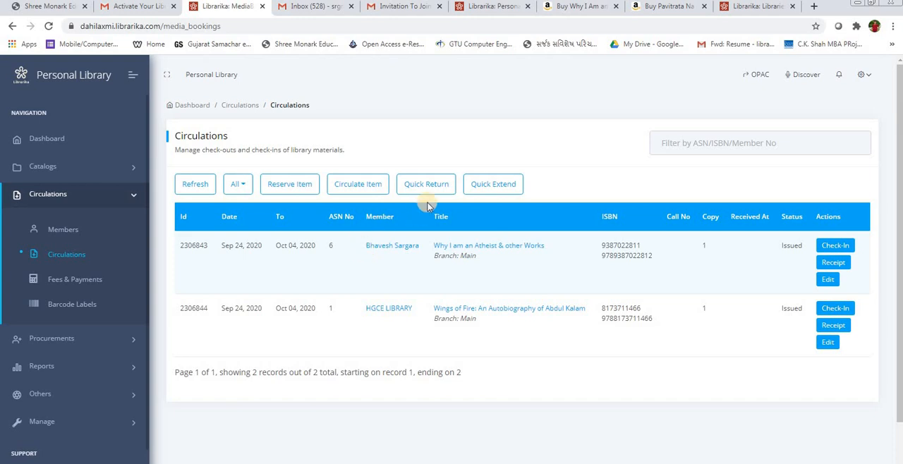
Step: Open the administrator's account settings and look through the photo and change password sections
left_click(119, 195)
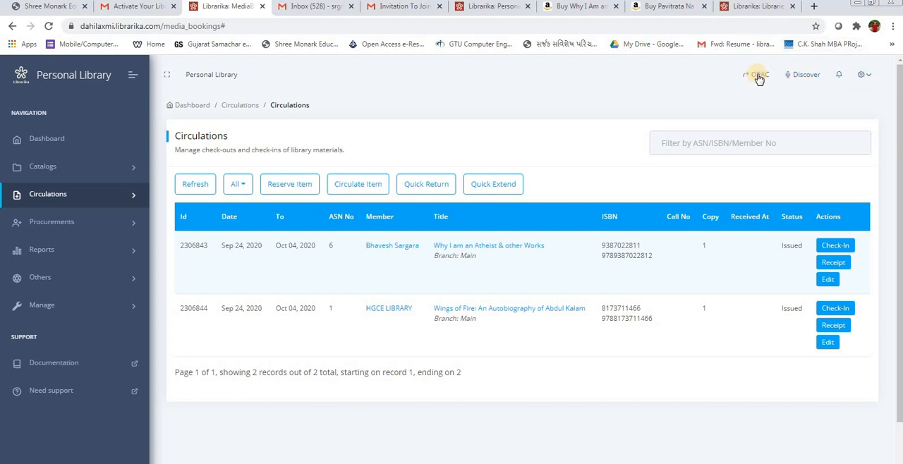
left_click(864, 77)
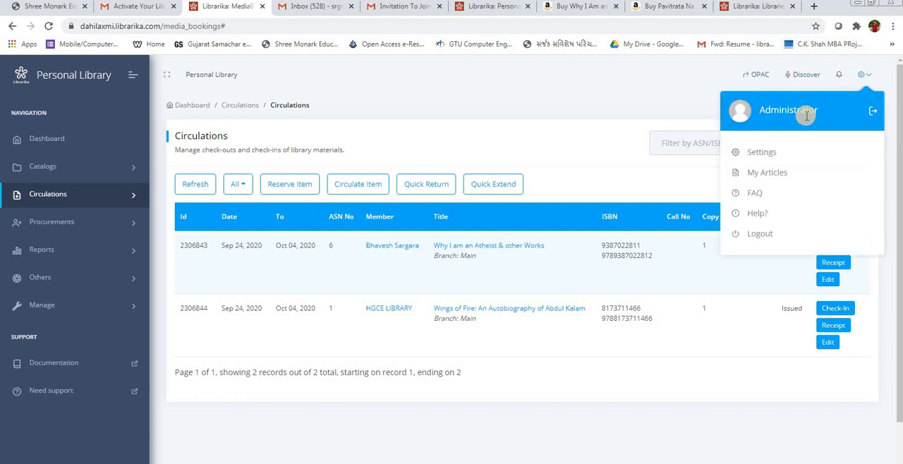
left_click(773, 151)
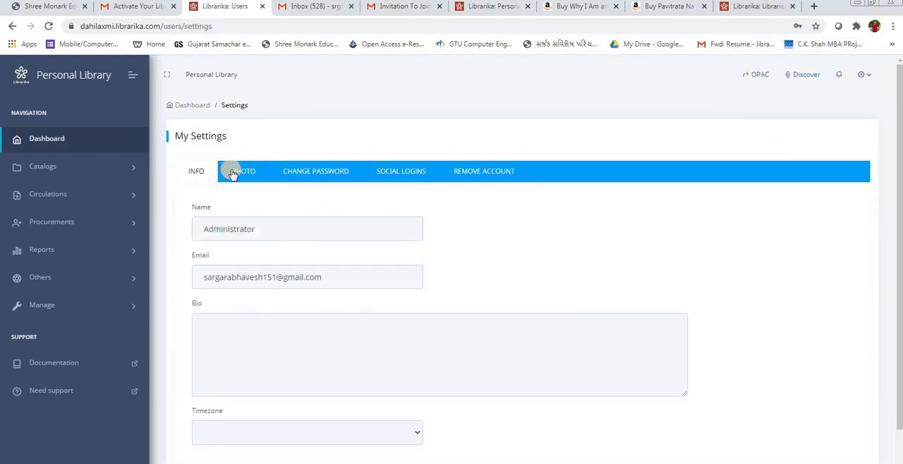
left_click(242, 171)
left_click(309, 172)
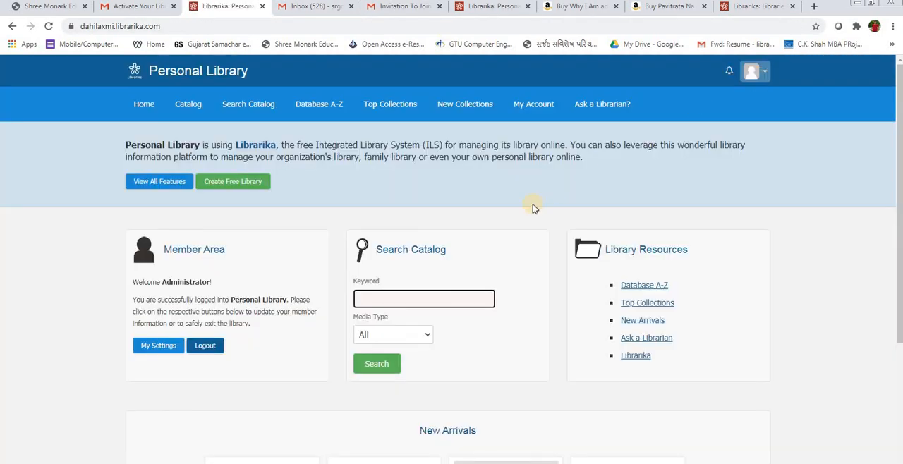
left_click(12, 26)
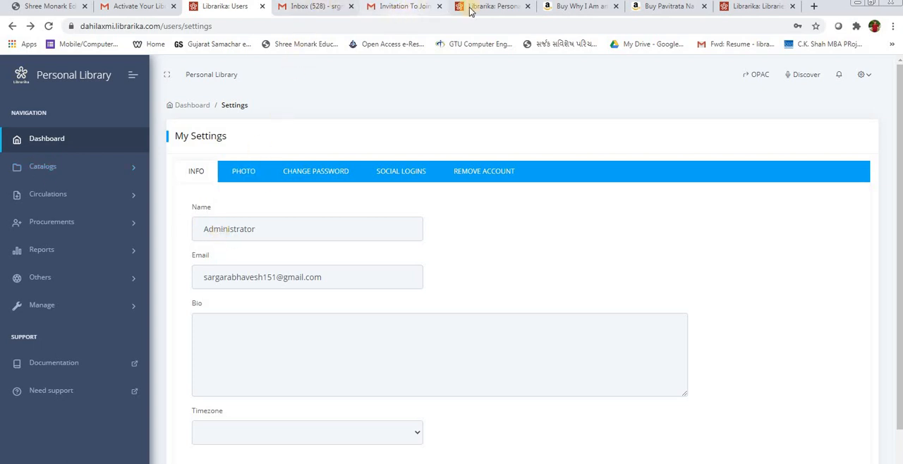
Step: Open the library's public OPAC home page, copy its web address and load it in the last Librarika browser tab
left_click(758, 75)
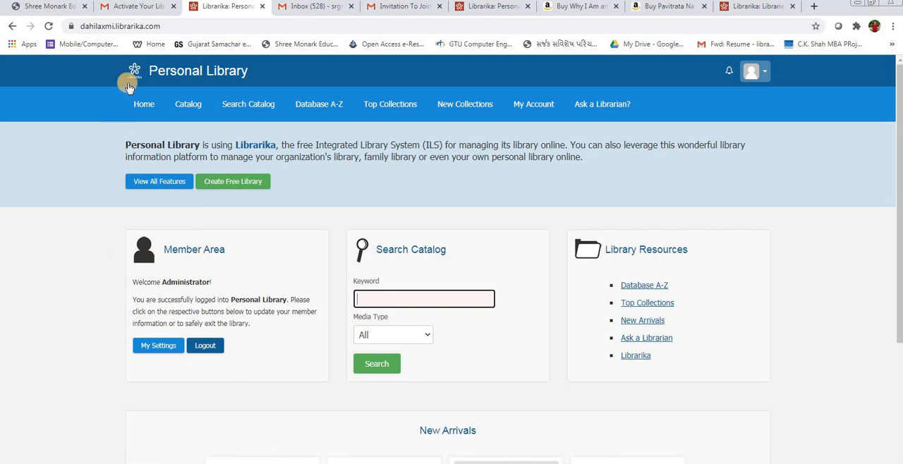
left_click(132, 26)
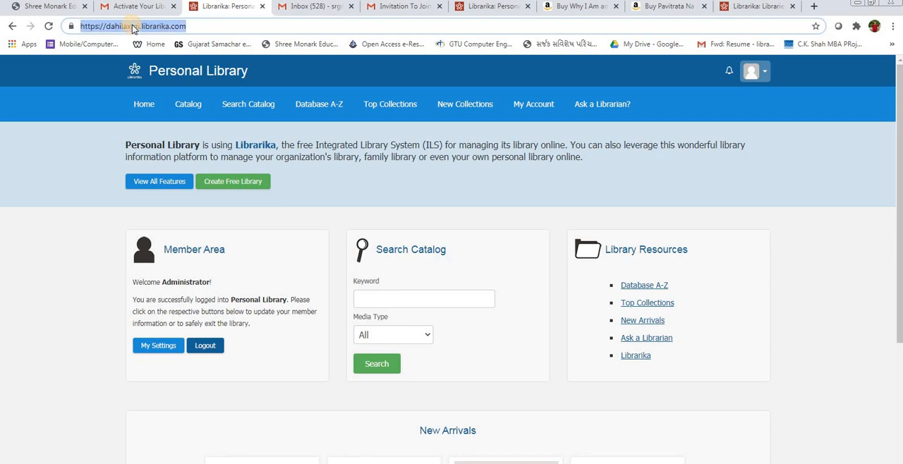
triple_click(189, 25)
triple_click(189, 26)
key("ctrl+c")
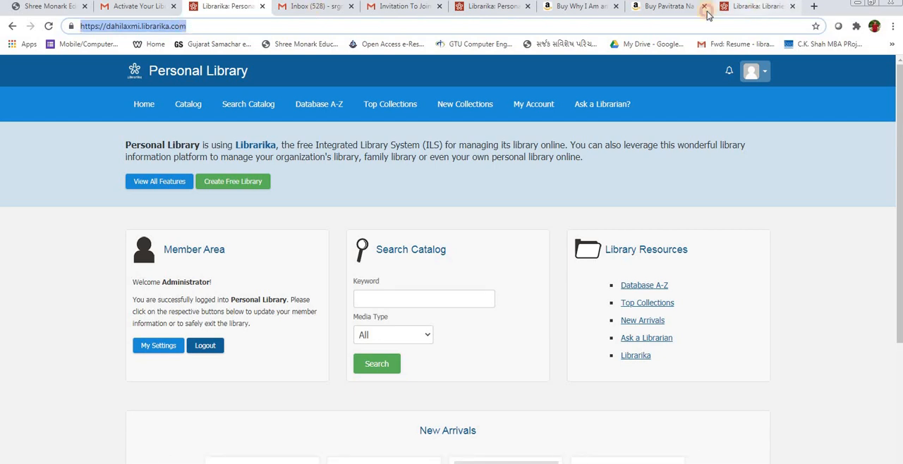
left_click(748, 9)
left_click(680, 26)
key("ctrl+v")
key("Return")
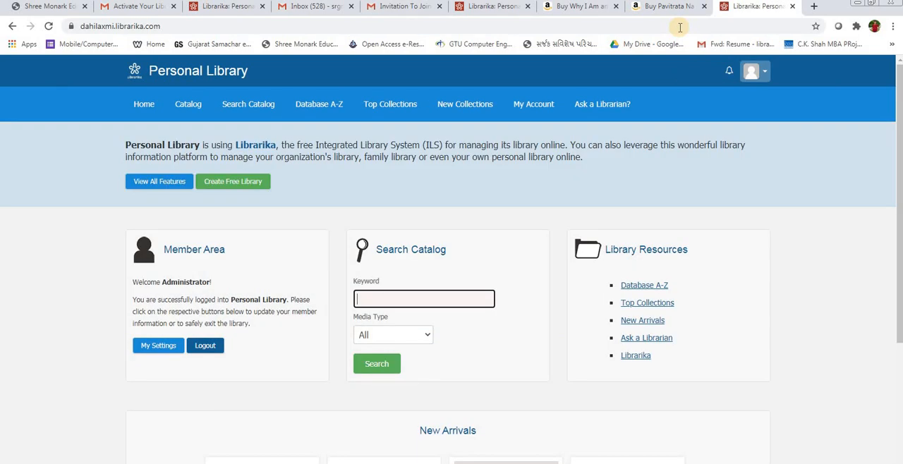
Step: Switch to the first member's Gmail mailbox and read the "Librarika Notification - Review Item" message among the updates
left_click(223, 7)
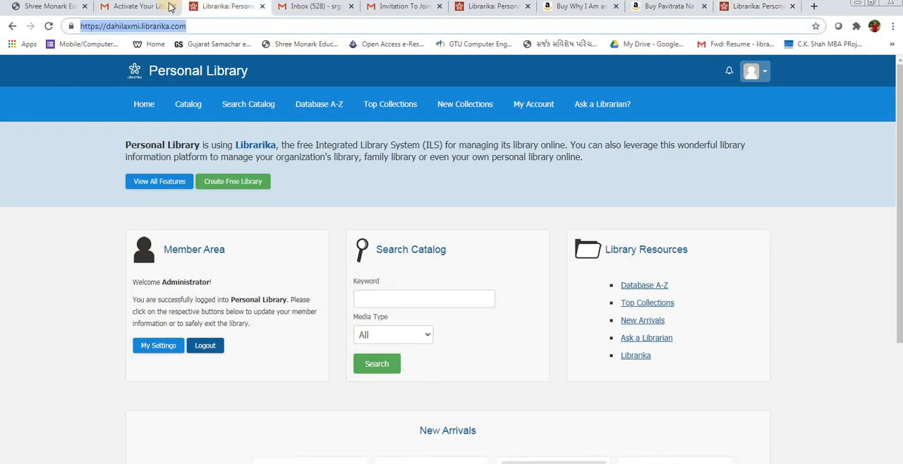
left_click(148, 9)
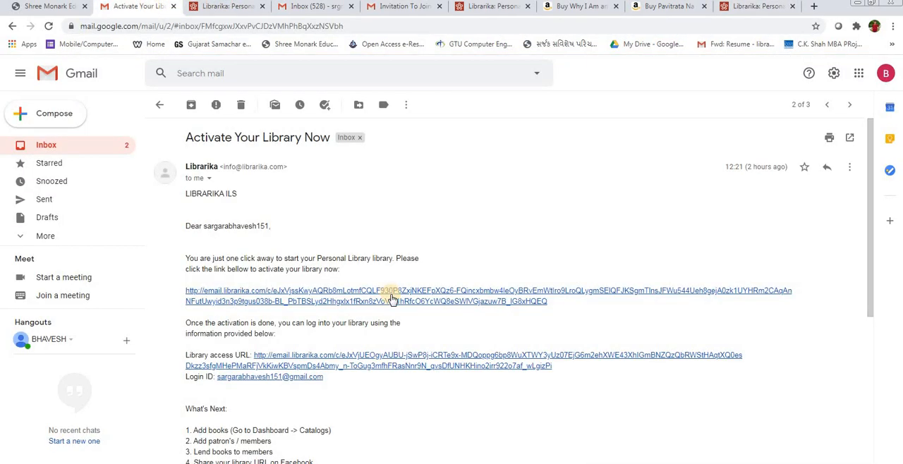
left_click(221, 10)
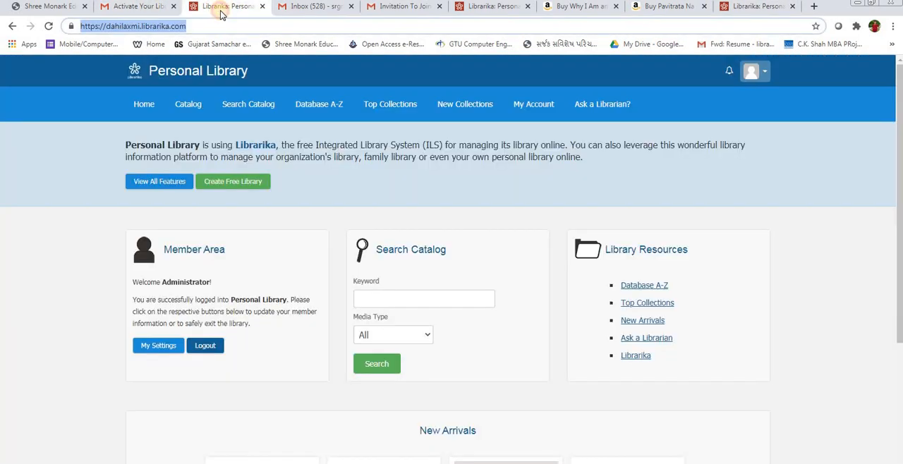
left_click(307, 8)
left_click(391, 7)
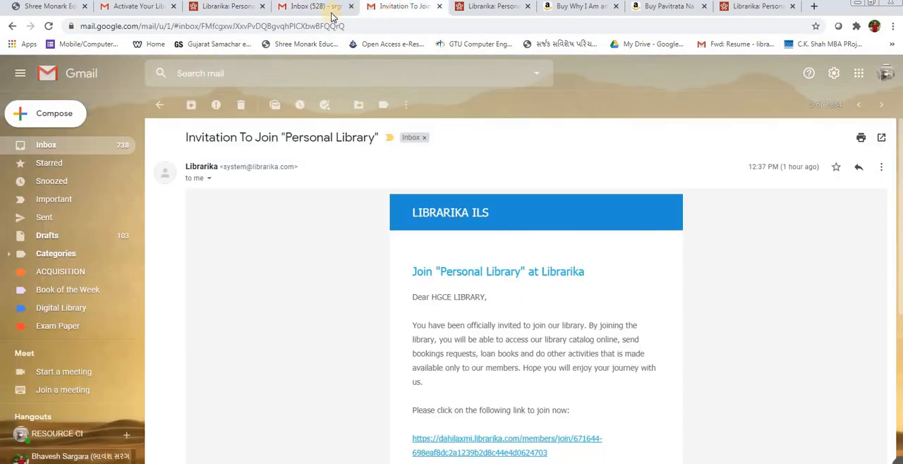
left_click(319, 9)
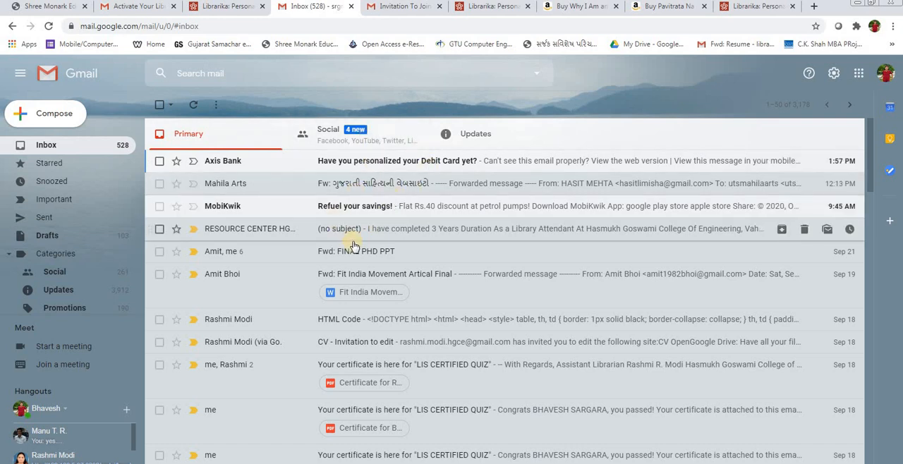
left_click(443, 137)
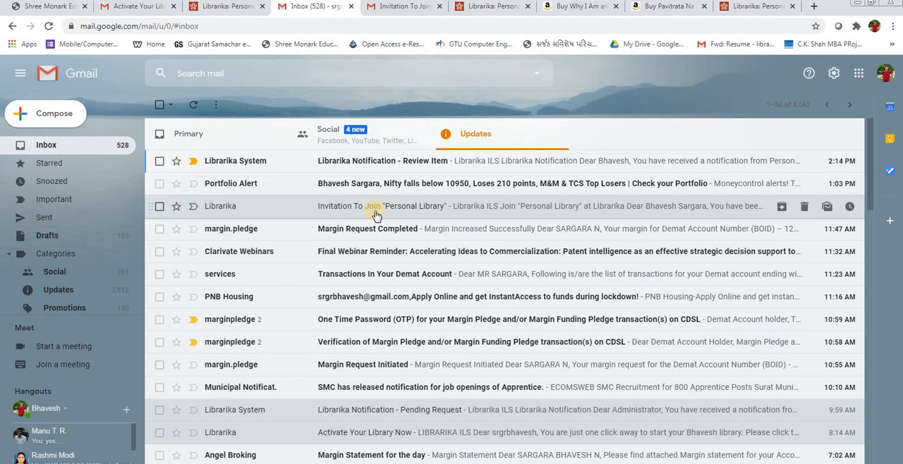
left_click(399, 161)
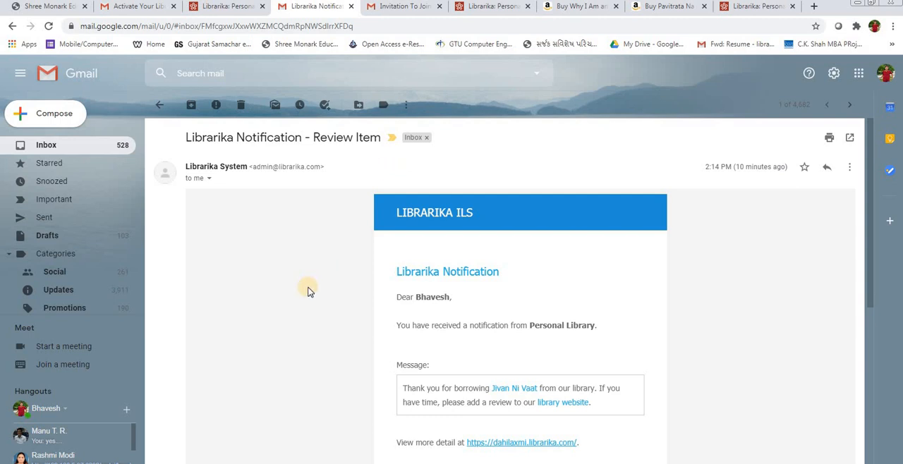
left_click(161, 110)
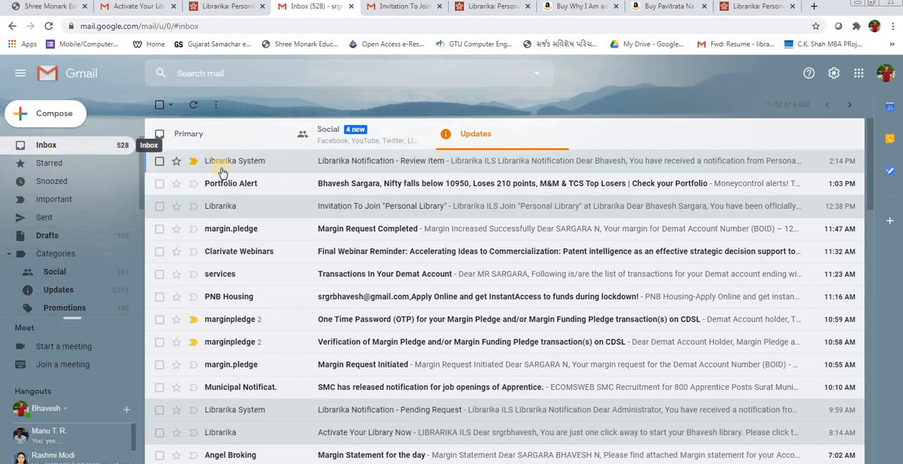
left_click(381, 160)
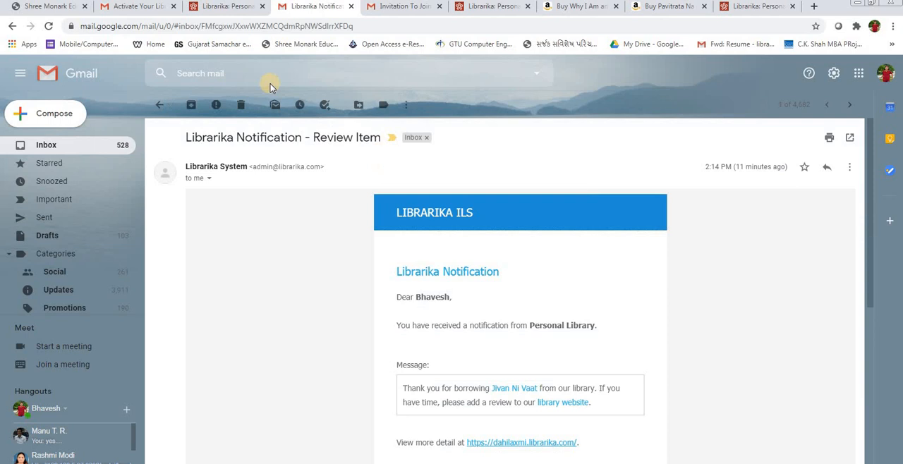
Step: Return to the library's administration pages and open the members list to check the first member's entry
left_click(221, 7)
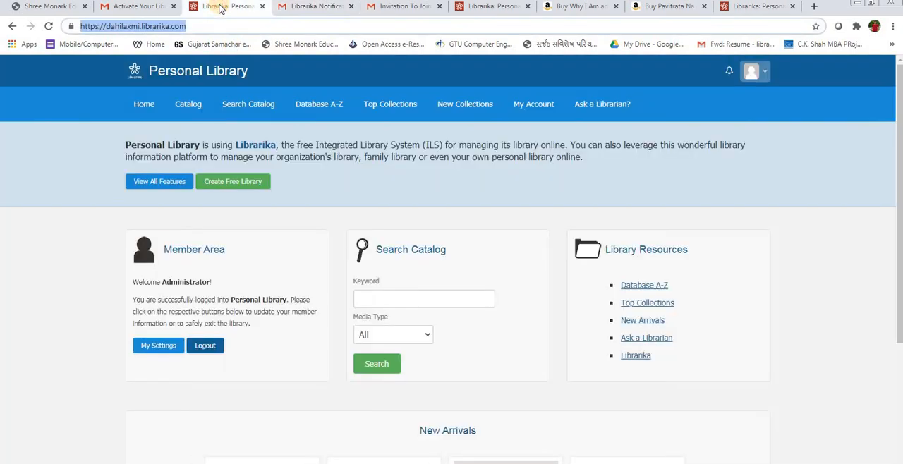
left_click(9, 26)
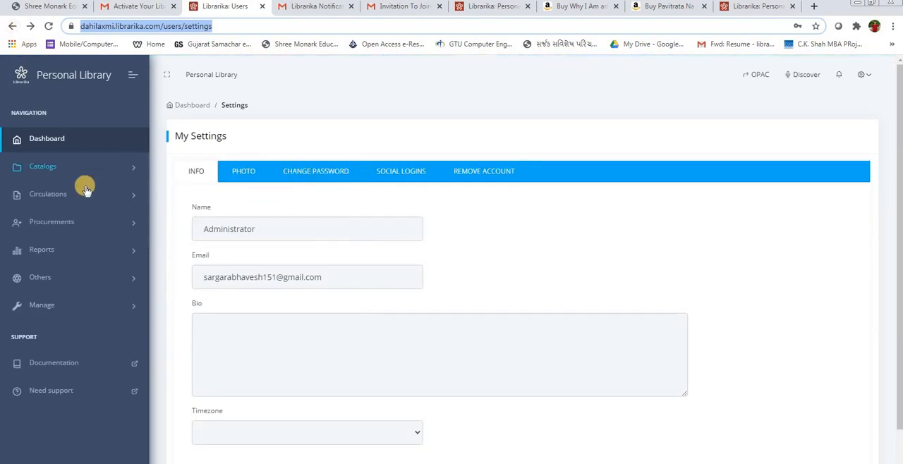
left_click(79, 192)
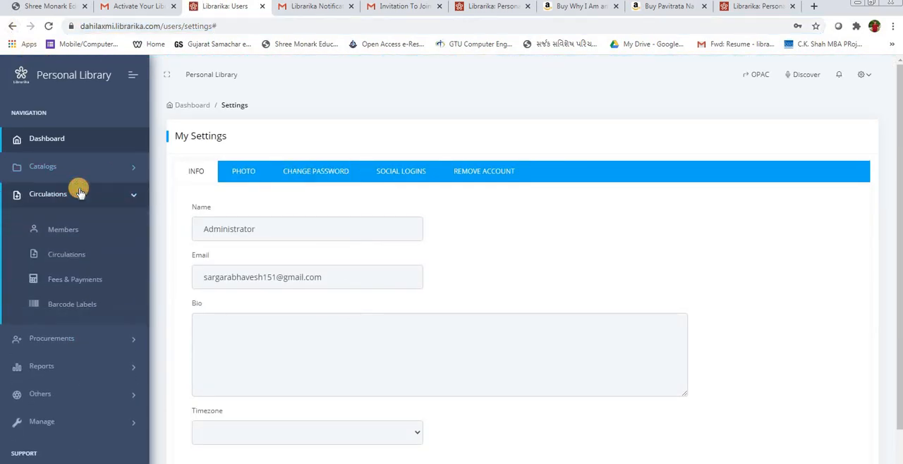
left_click(78, 234)
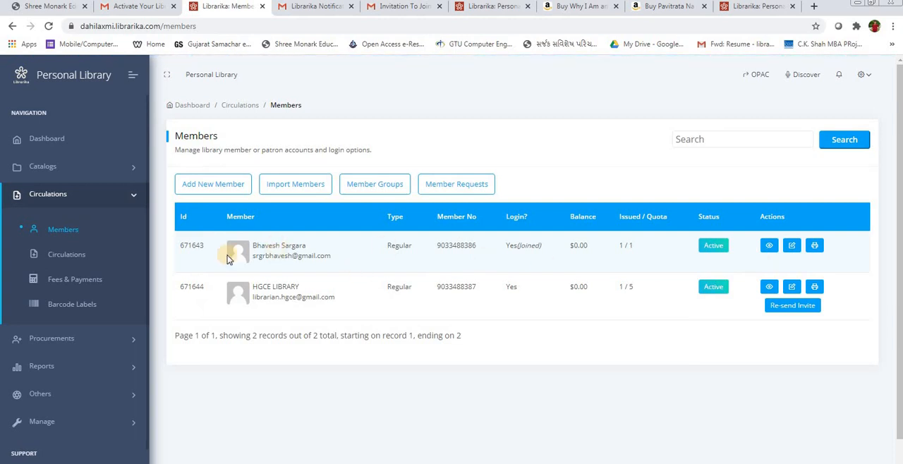
triple_click(285, 247)
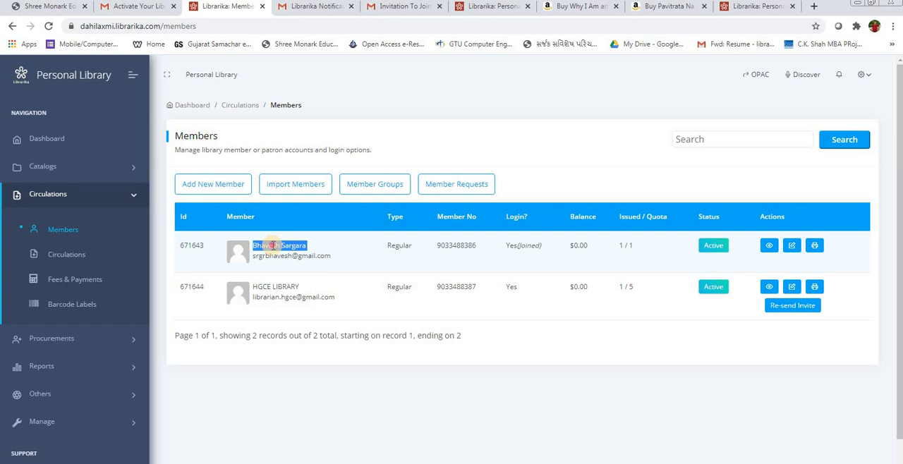
double_click(271, 245)
Step: Reread the Librarika review notification in the first member's Gmail, checking the addressee and the borrowed book
left_click(308, 6)
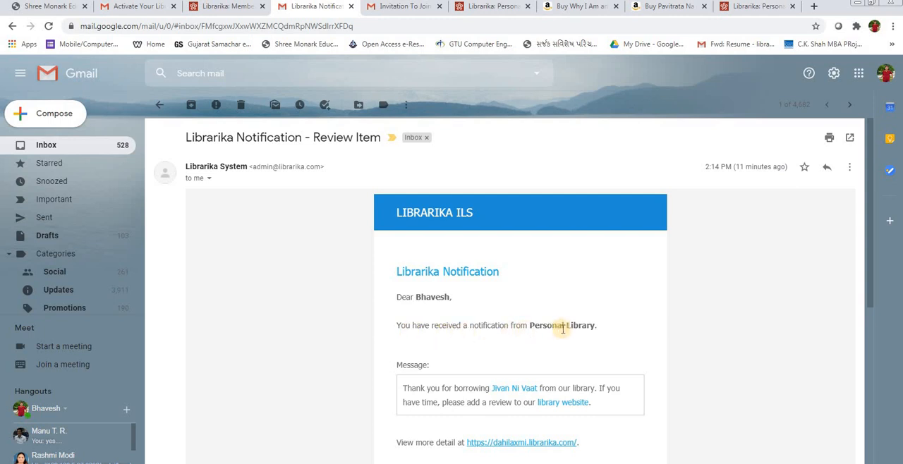
scroll(564, 328, "down", 2)
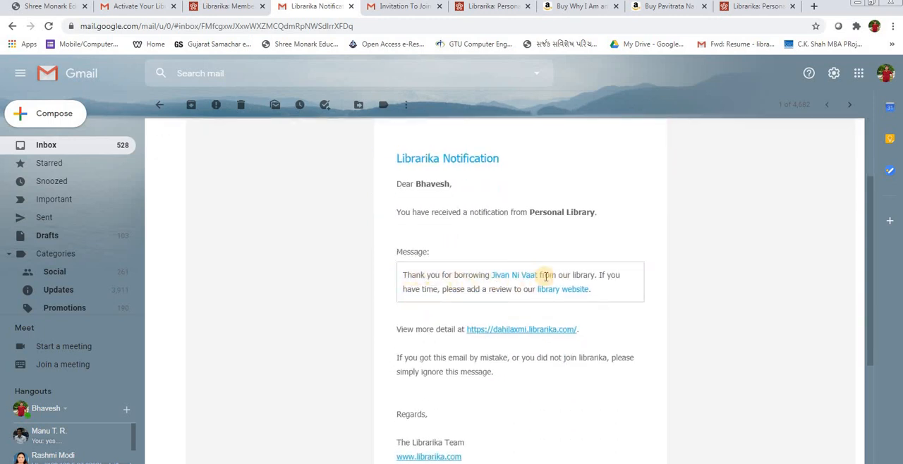
scroll(546, 277, "up", 1)
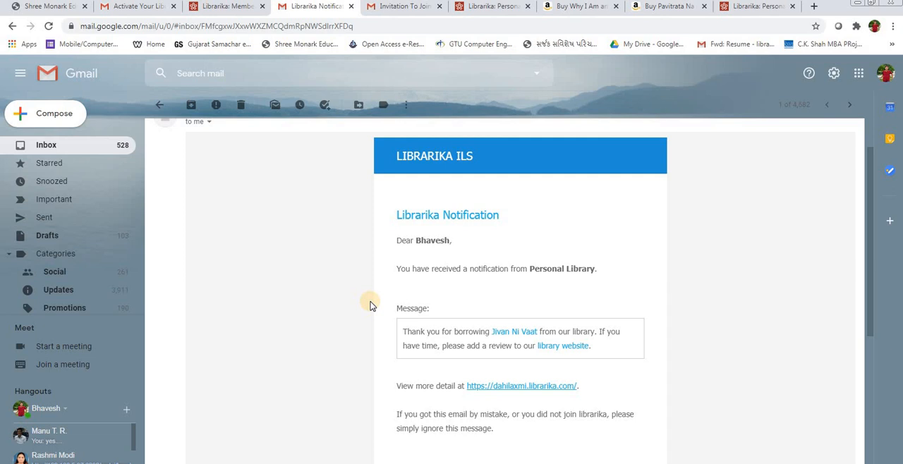
double_click(436, 243)
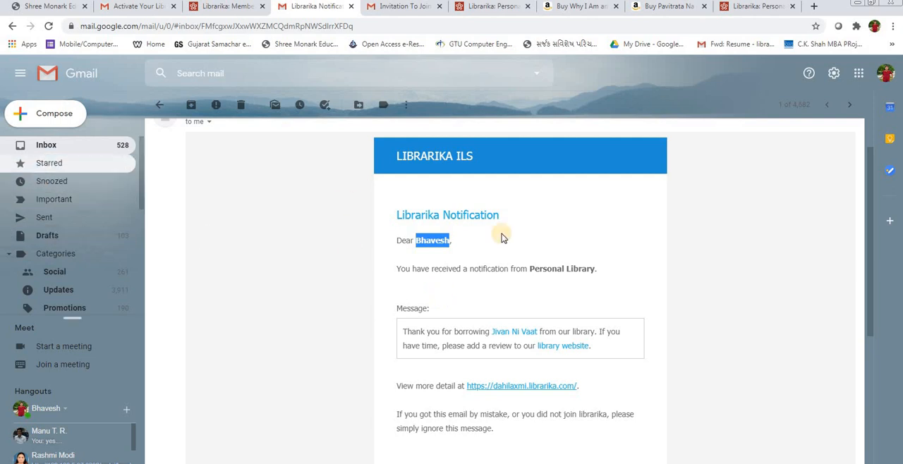
Step: Look through the first member's Gmail primary and updates messages and compare the mailbox with the library's members list
left_click(82, 149)
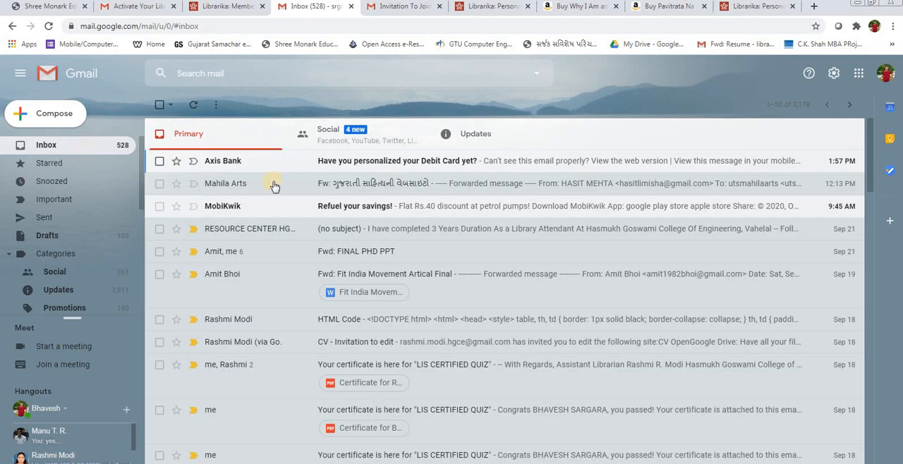
left_click(445, 134)
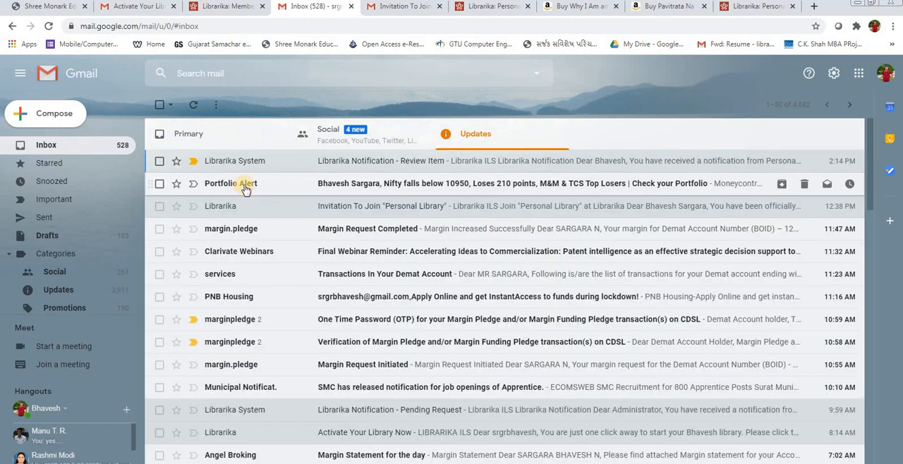
left_click(32, 149)
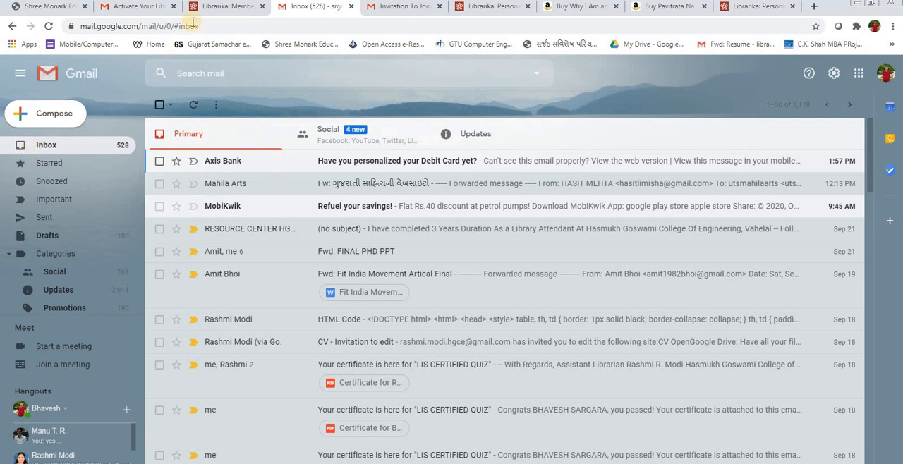
left_click(221, 10)
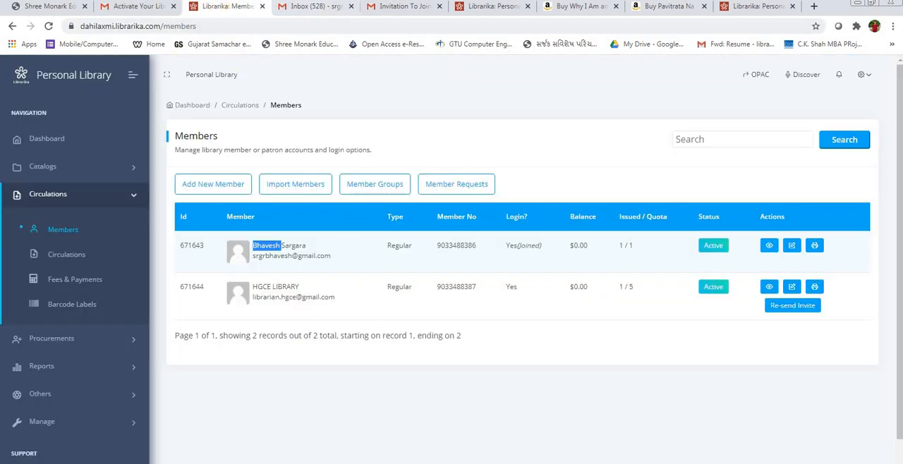
left_click(328, 8)
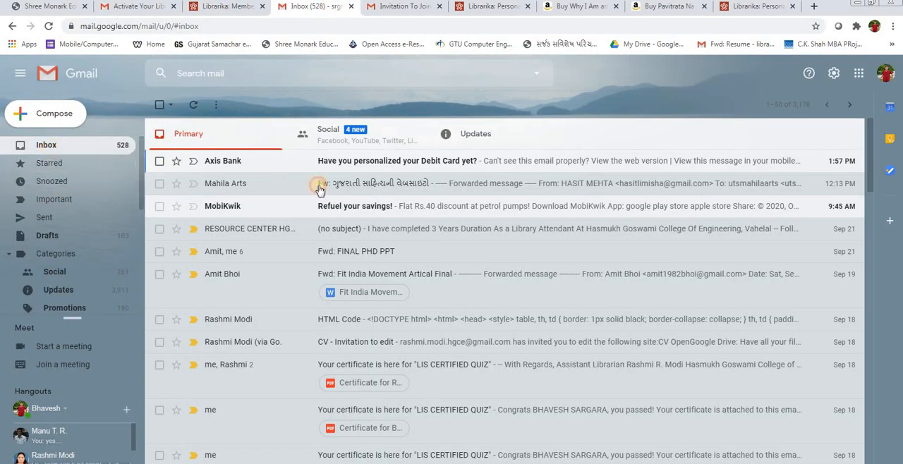
left_click(224, 9)
left_click(304, 251)
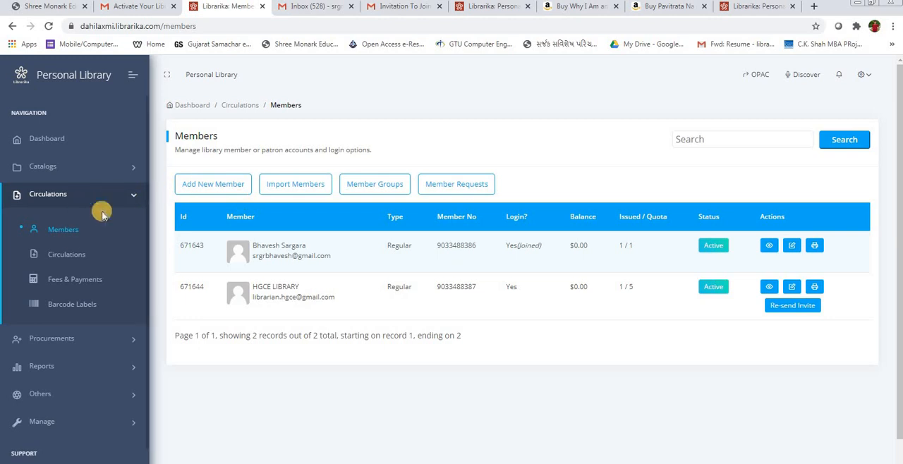
Step: Open the "Invitation To Join "Personal Library"" message among the first member's Gmail updates and follow its join link
left_click(404, 9)
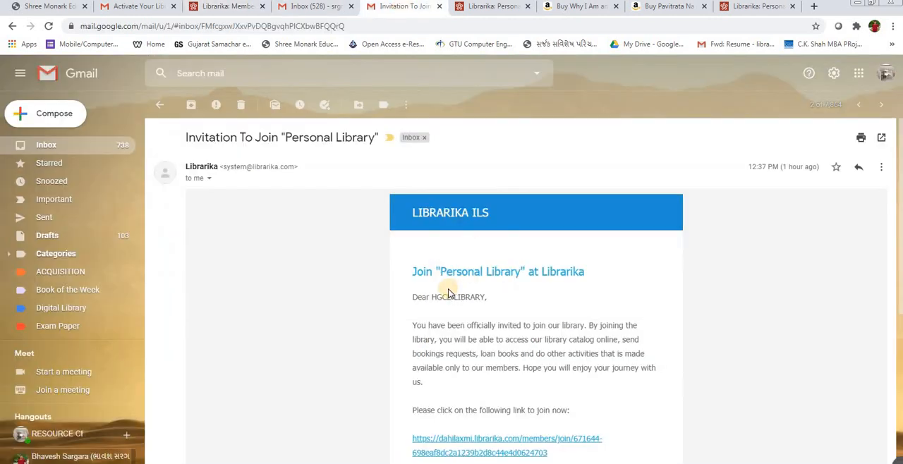
left_click(314, 7)
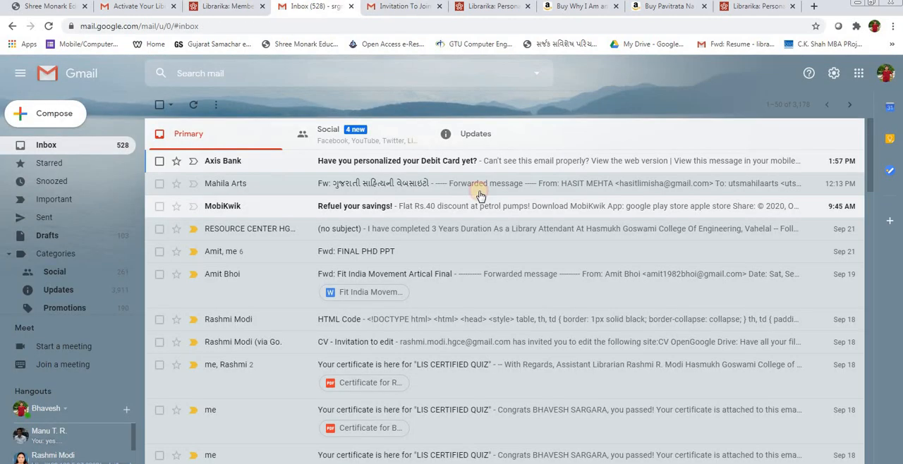
left_click(467, 136)
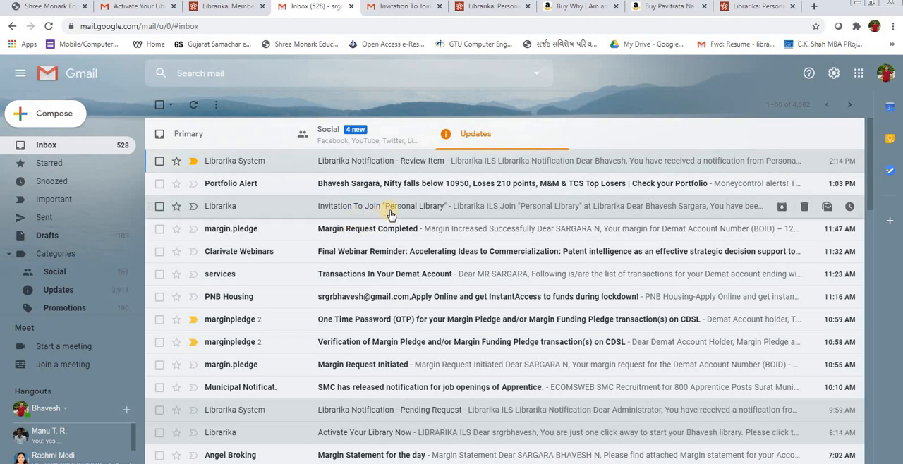
left_click(389, 211)
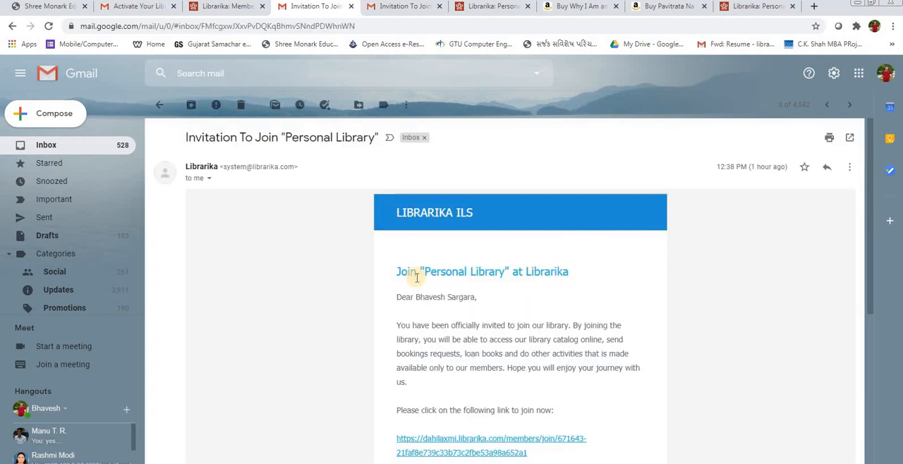
scroll(416, 278, "down", 3)
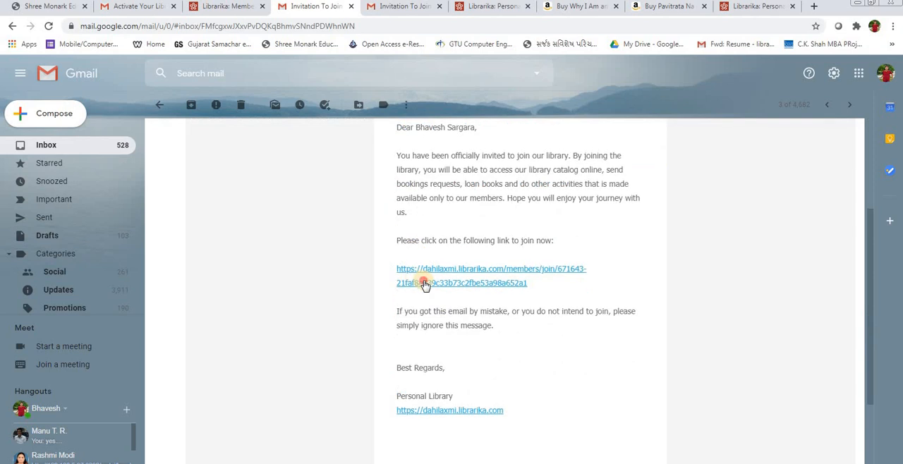
left_click(424, 284)
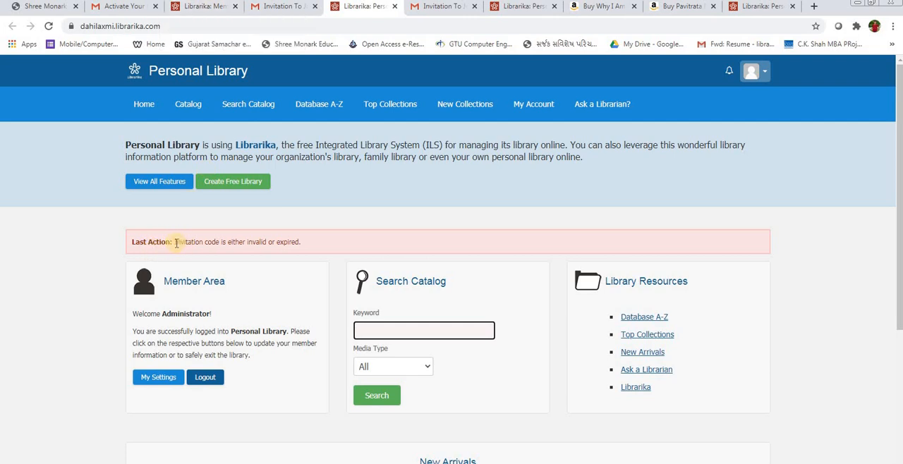
Step: Read the last action message and the signed-in account on the OPAC page, and log the Administrator out
left_click_drag(175, 242, 279, 243)
left_click(296, 243)
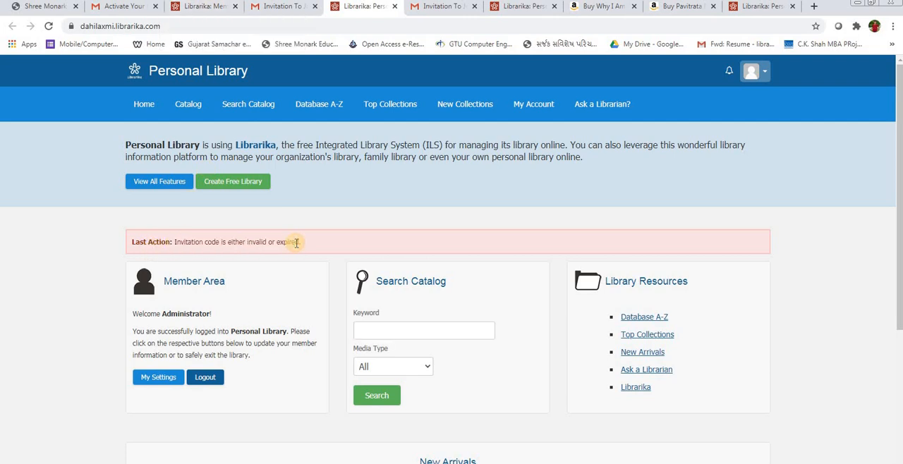
double_click(184, 314)
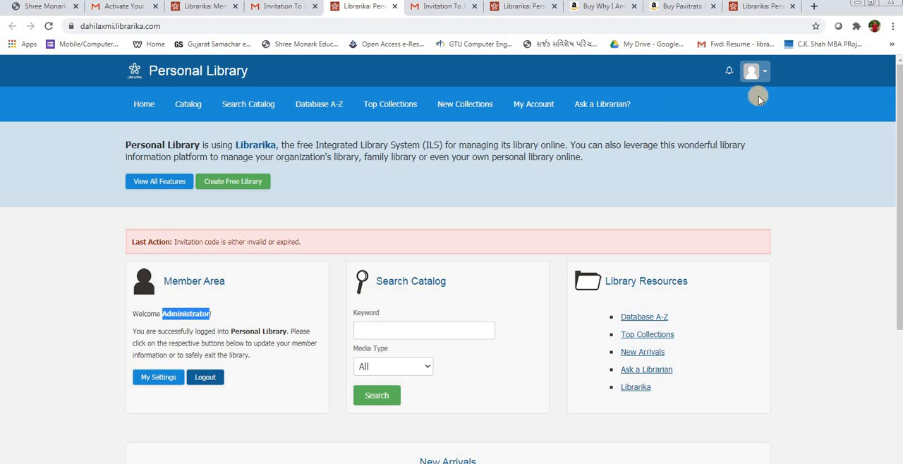
left_click(767, 73)
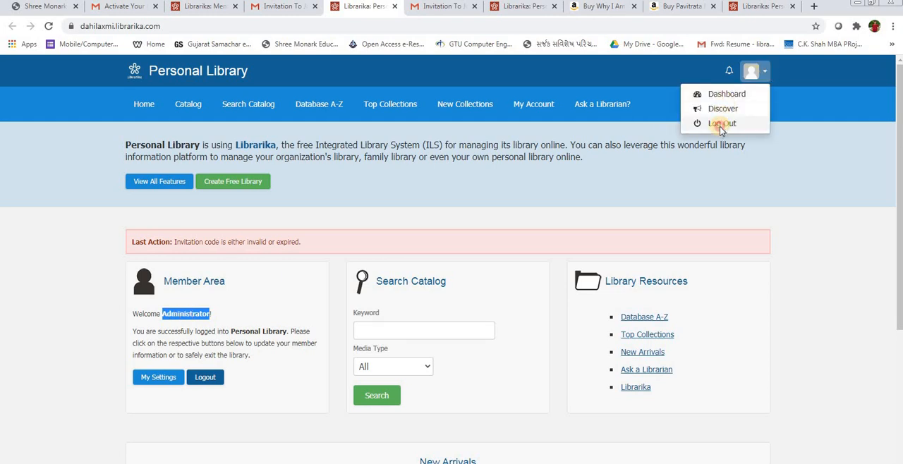
left_click(715, 122)
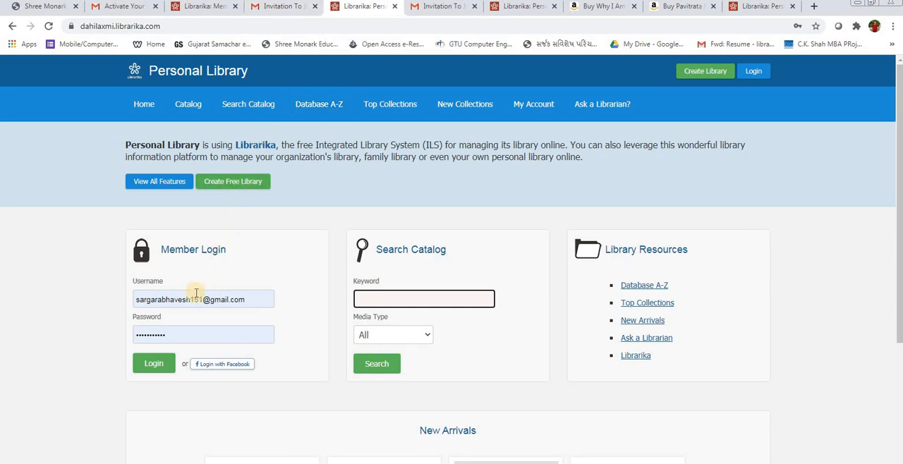
Step: Clear the prefilled username in the Member Login form without choosing a saved account
double_click(167, 299)
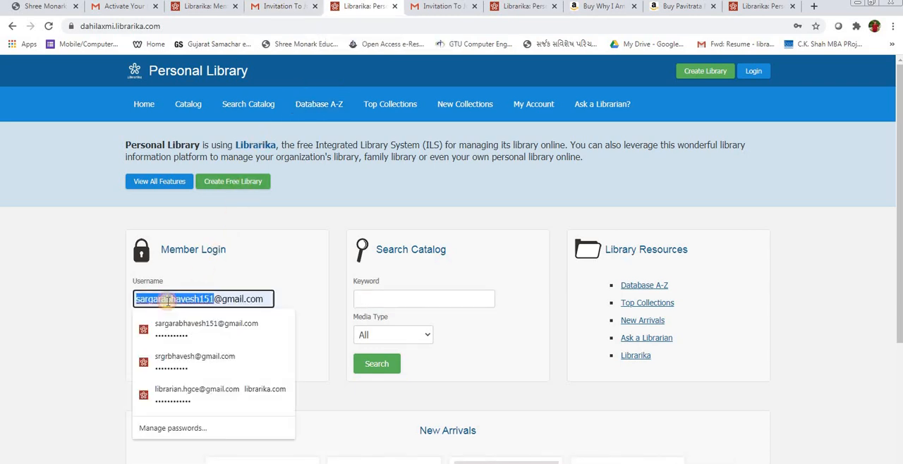
left_click(105, 303)
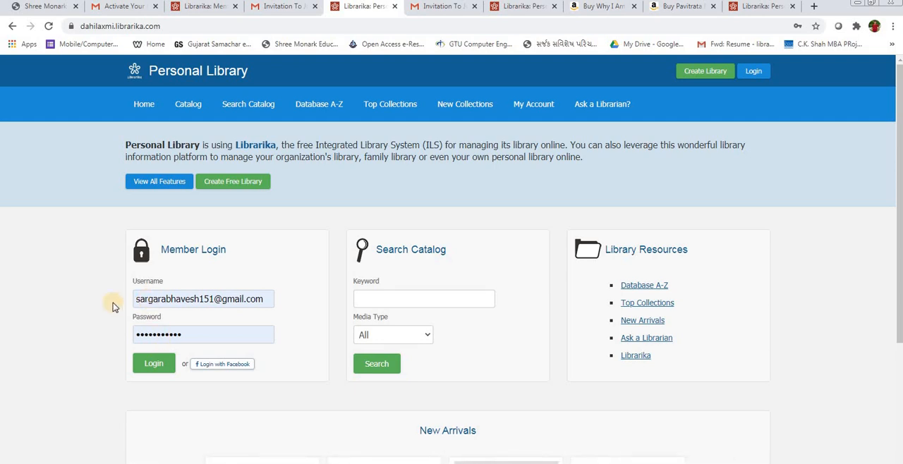
left_click(170, 302)
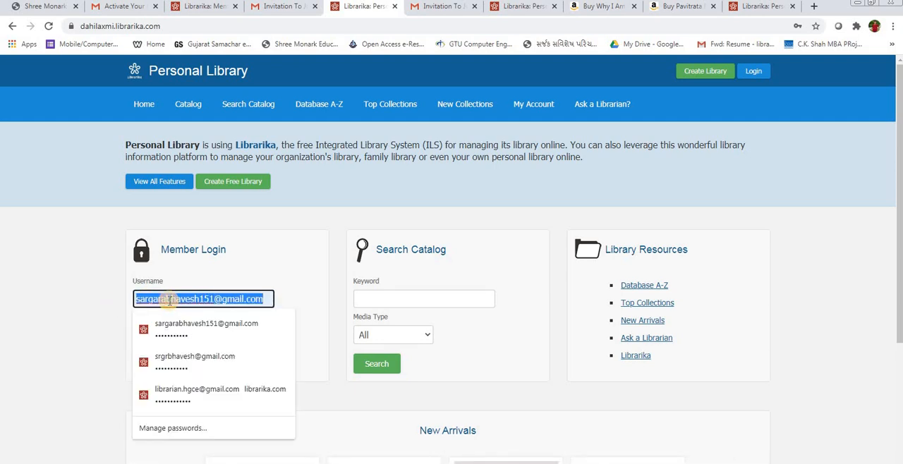
key("BackSpace")
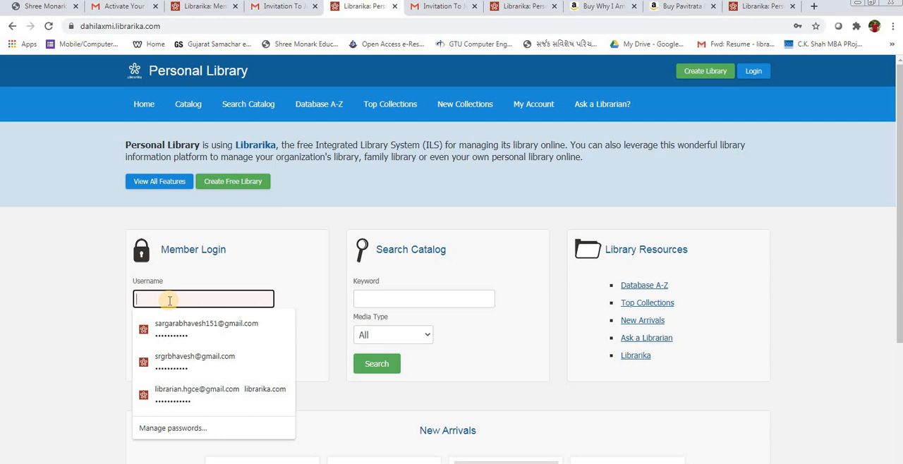
left_click(76, 273)
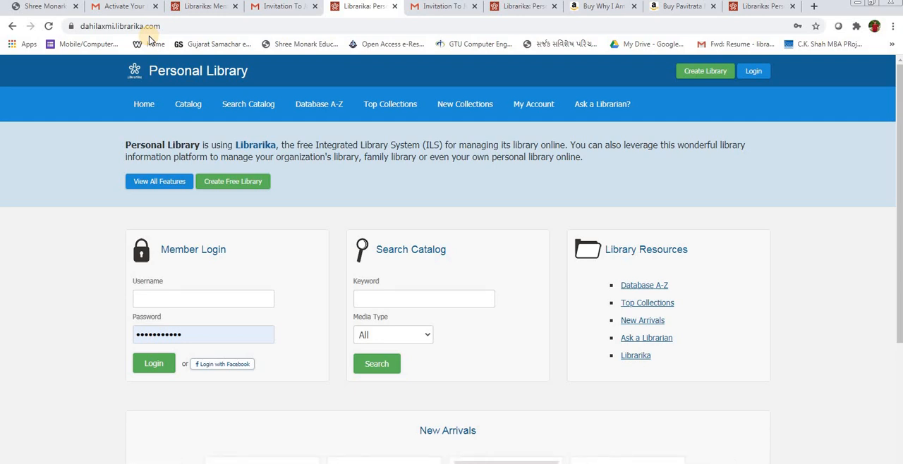
Step: Remove the dahilaxmi subdomain from the web address and load librarika.com
double_click(97, 26)
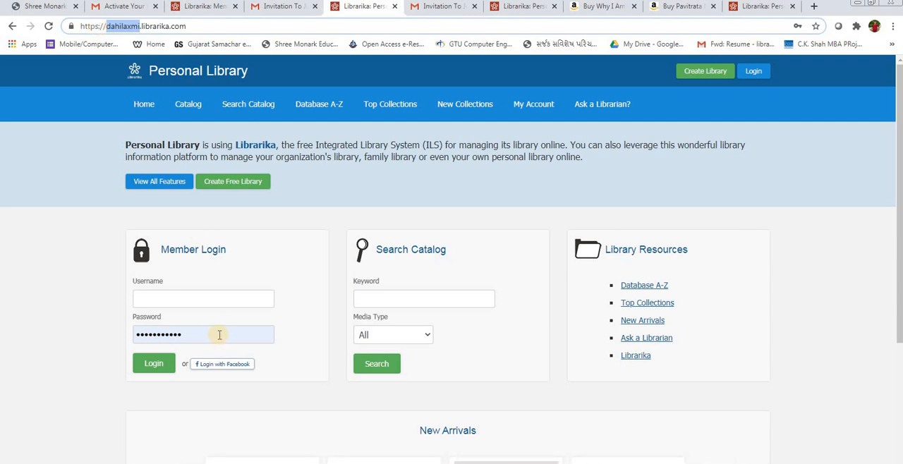
left_click(78, 311)
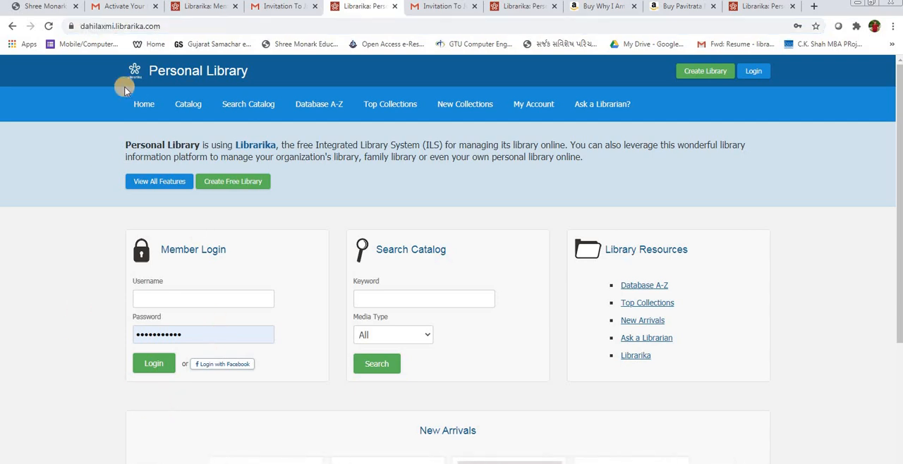
double_click(116, 29)
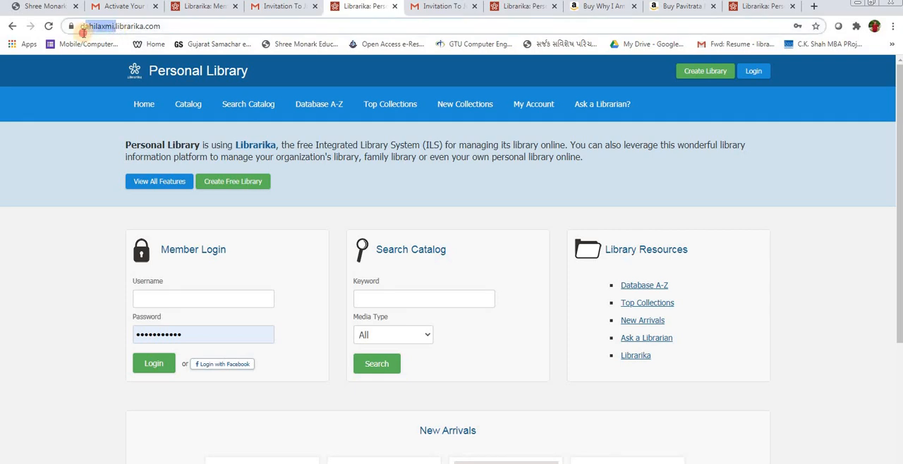
key("BackSpace")
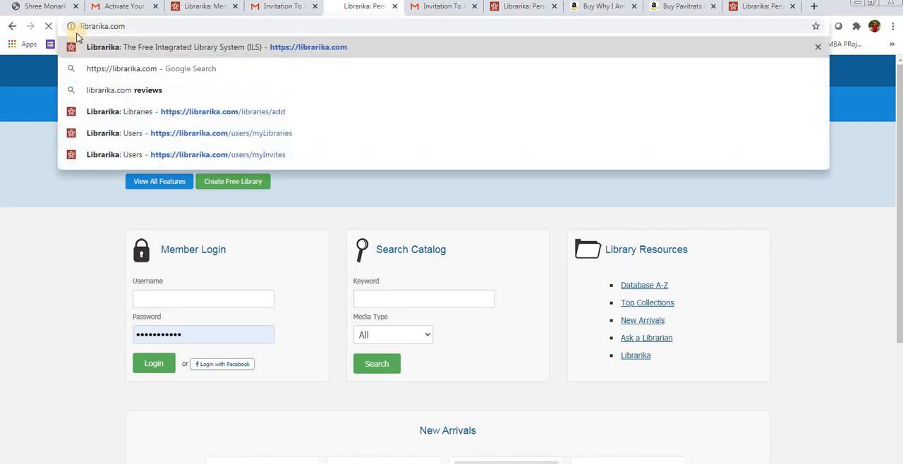
key("Return")
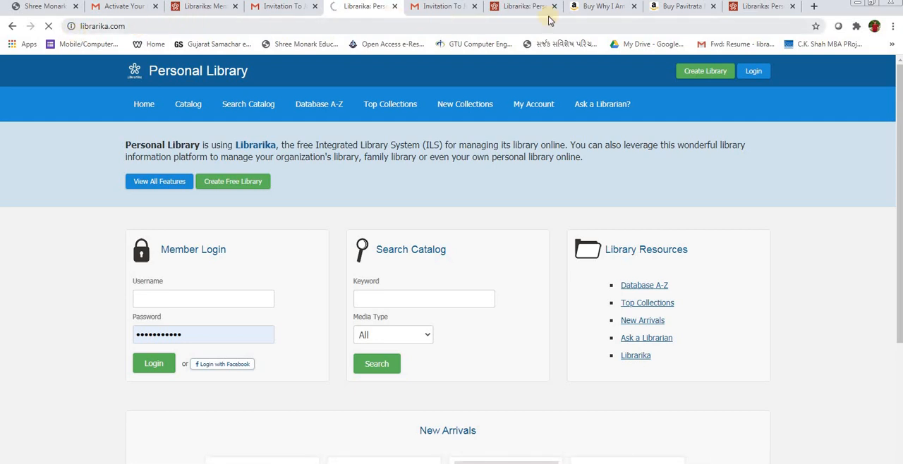
Step: Load resourcecenterhgce.librarika.com in place of the Personal Library OPAC page that is still signed in as Administrator
left_click(759, 6)
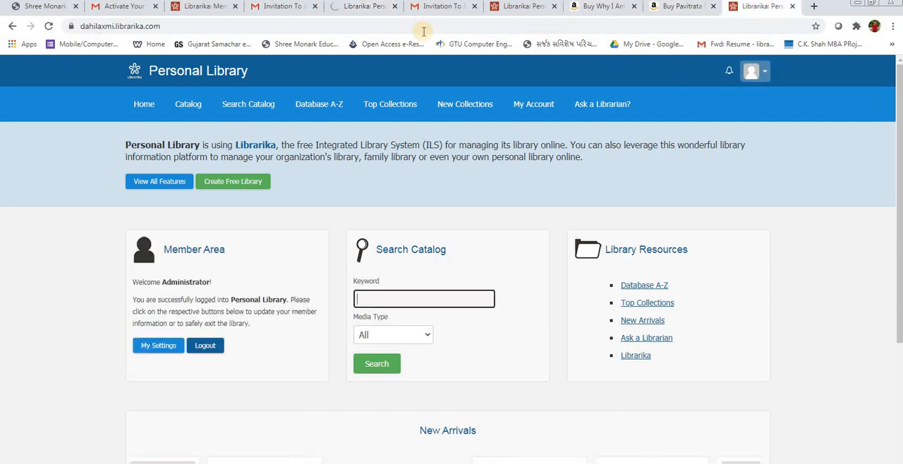
left_click(352, 32)
type("r")
key("Return")
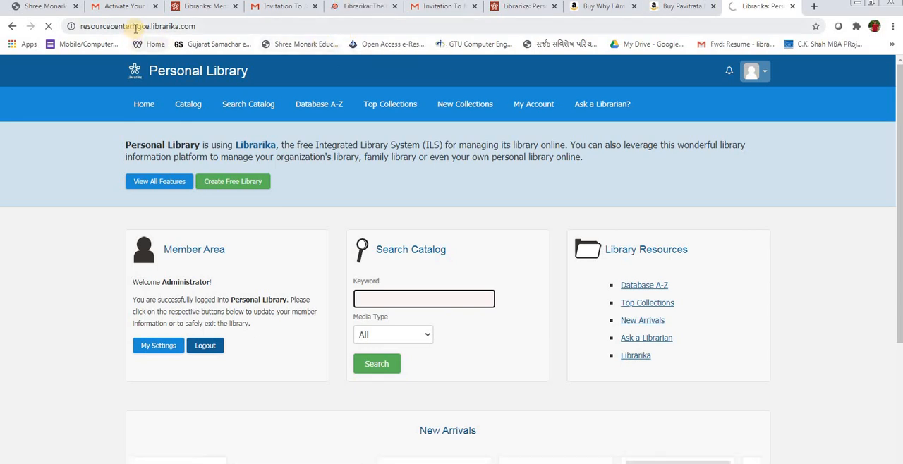
Step: Return the librarika.com home page to the previously visited Personal Library OPAC page
left_click(355, 7)
left_click(13, 26)
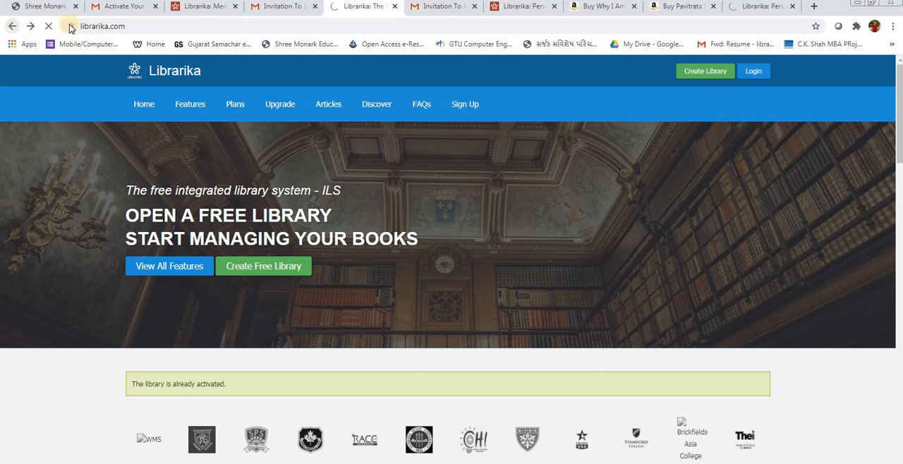
left_click(211, 10)
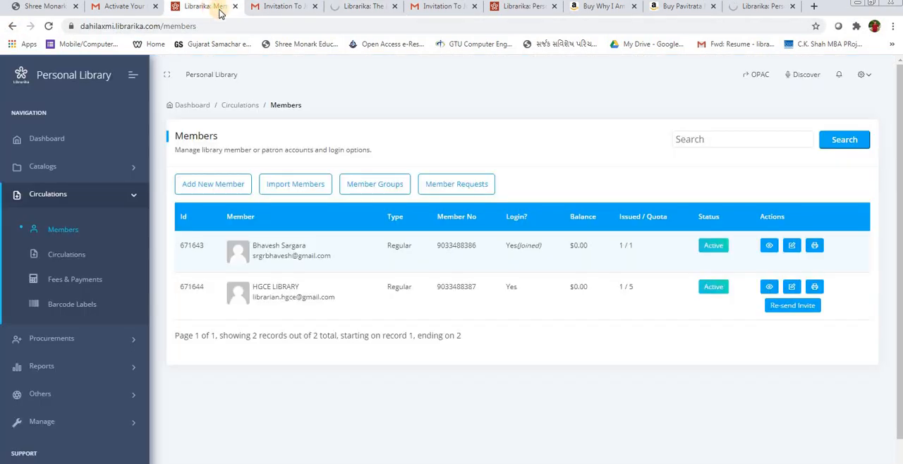
left_click(279, 7)
left_click(376, 7)
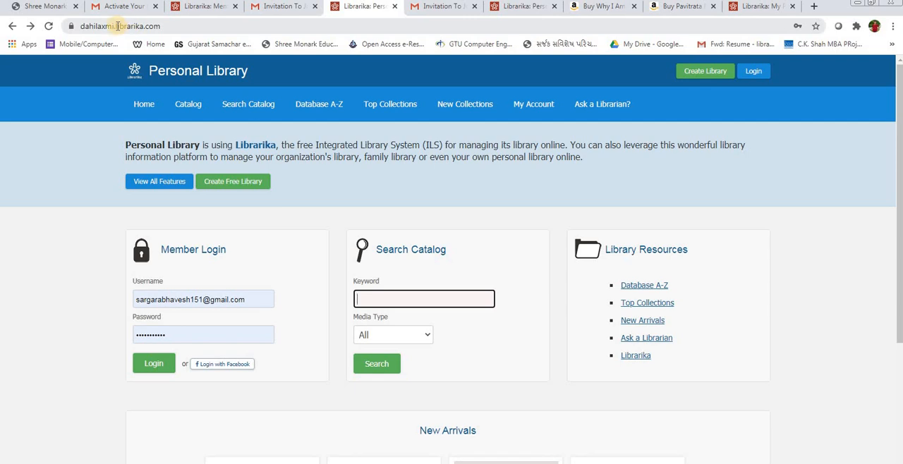
Step: Compare the dahilaxmi and resourcecenterhgce subdomains in the two libraries' web addresses, and check the Members page
double_click(113, 26)
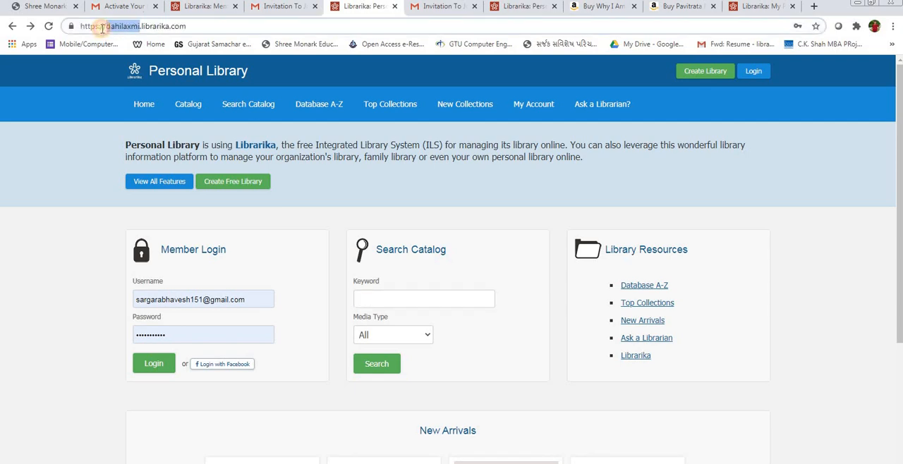
left_click(762, 9)
double_click(119, 26)
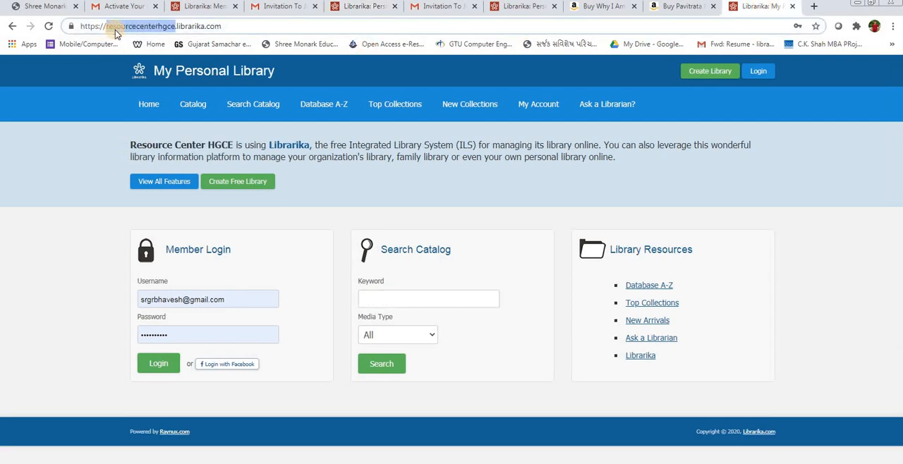
left_click(205, 7)
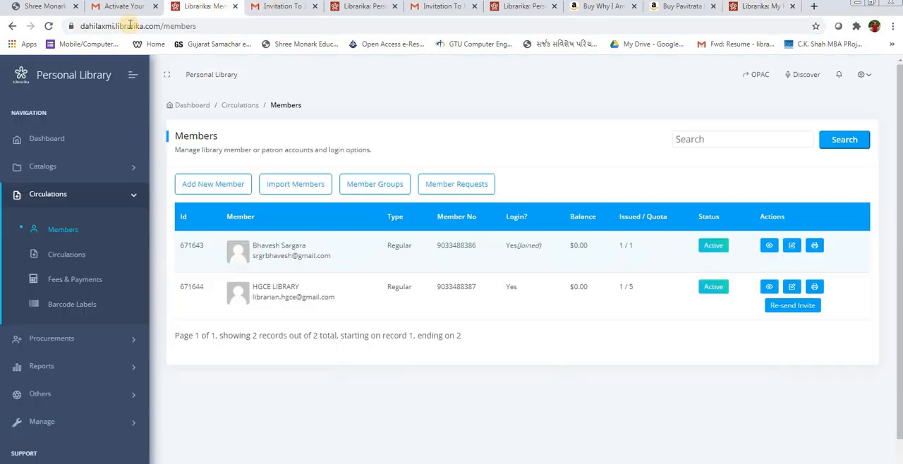
left_click(356, 7)
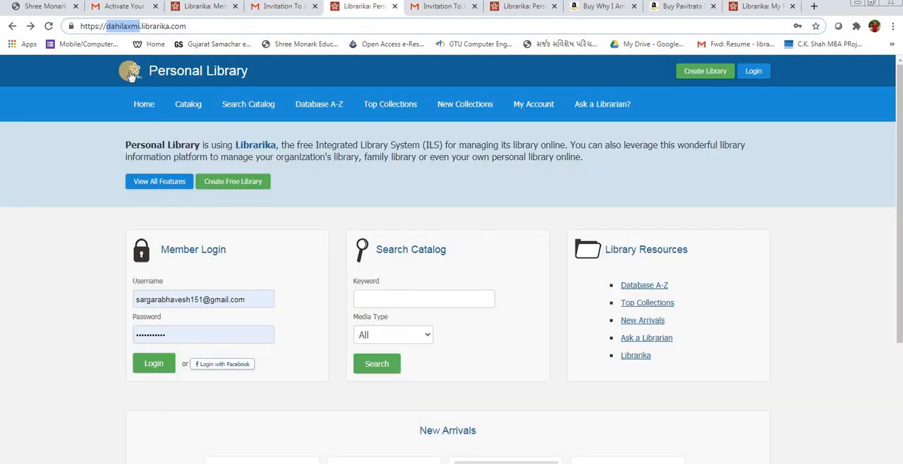
left_click(91, 271)
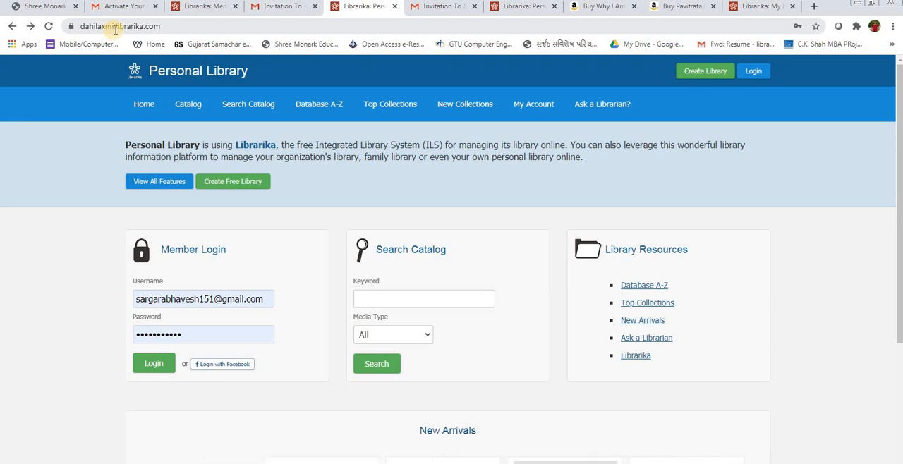
Step: Load the main librarika.com site again by stripping the subdomain from the OPAC address, and open the User Login form
left_click_drag(113, 30, 40, 47)
key("BackSpace")
key("Return")
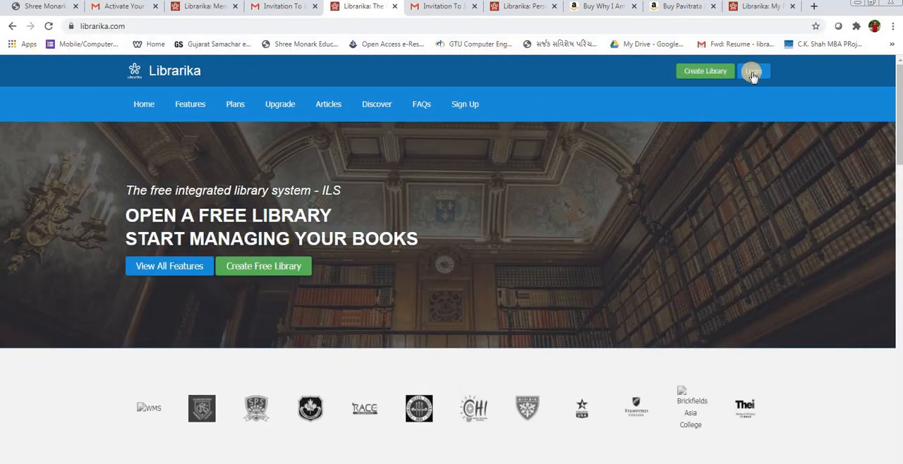
left_click(752, 71)
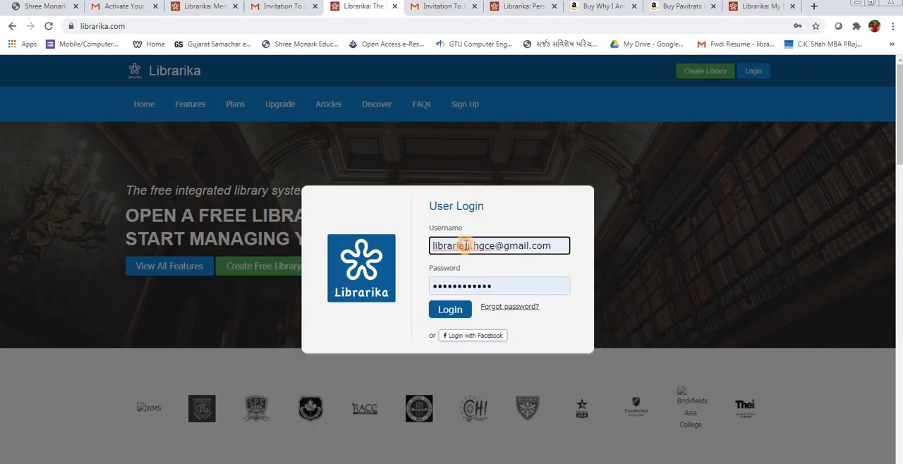
Step: Replace the prefilled username with the first member's e-mail, enter the account password, and submit the User Login form
triple_click(459, 244)
left_click(472, 280)
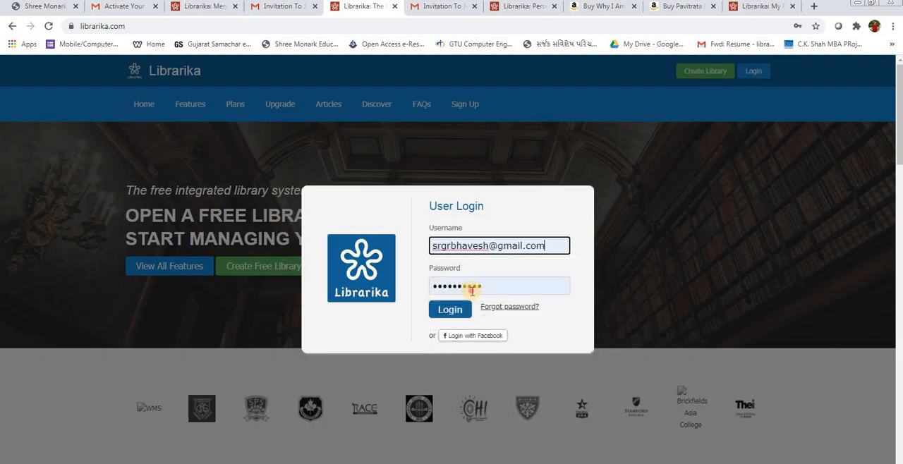
left_click(472, 288)
type("•••")
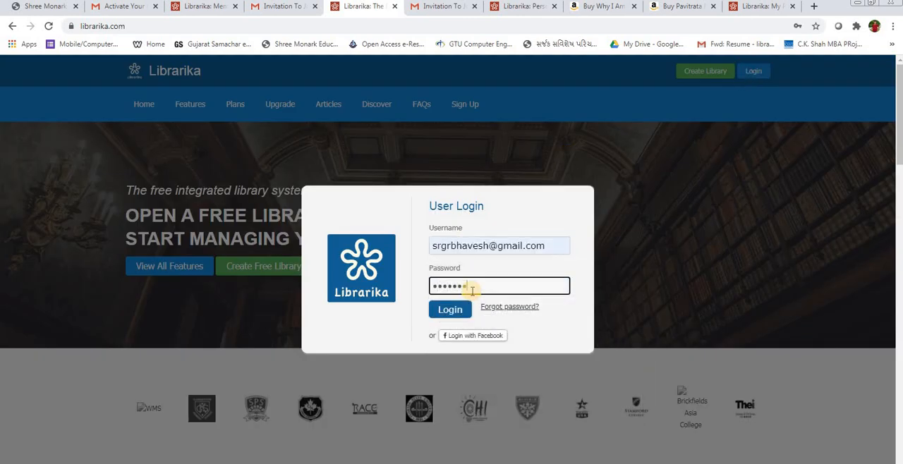
left_click(449, 309)
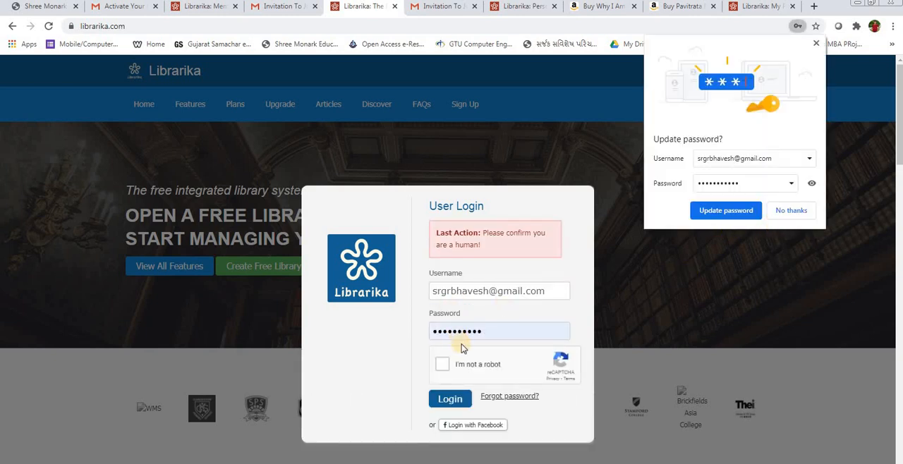
Step: Complete the human verification, log the member in, and dismiss the browser's password update prompt without saving
left_click(450, 399)
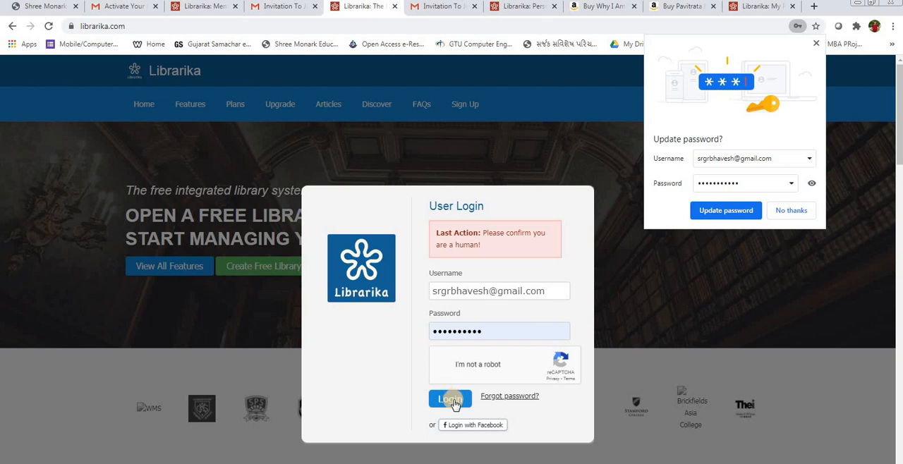
right_click(454, 403)
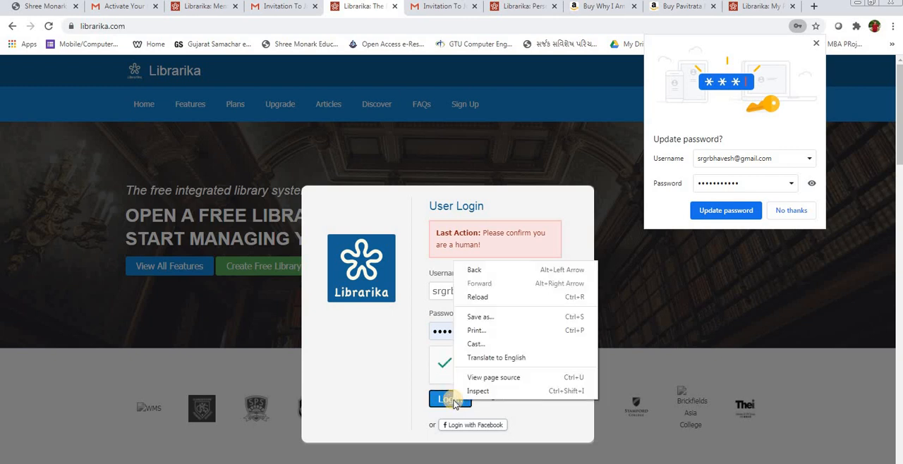
left_click(446, 403)
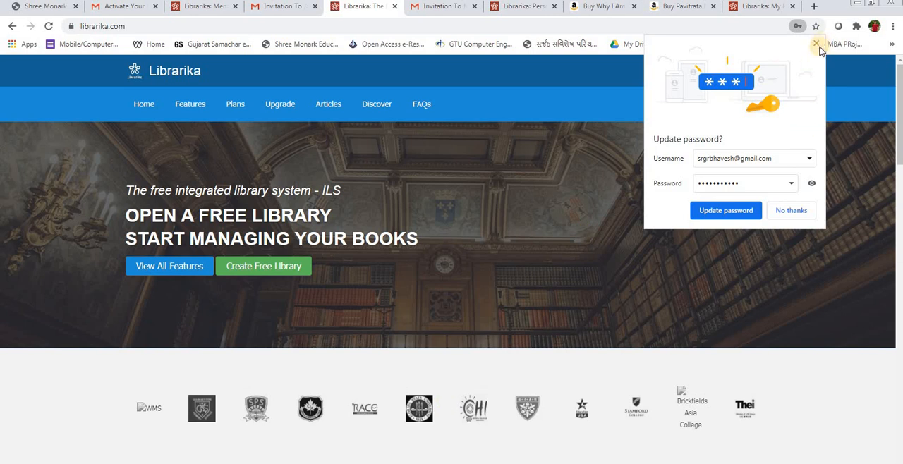
left_click(817, 44)
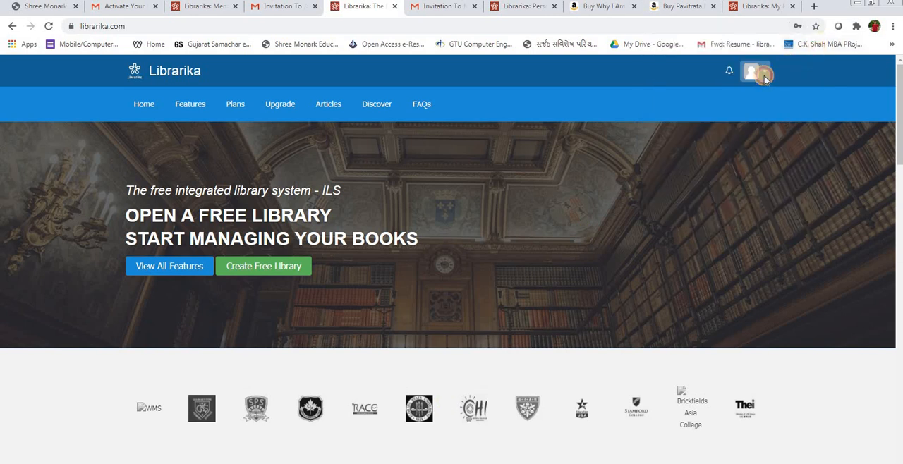
Step: Examine the logged-in member's account menu, and compare the open Members, My Personal Library and Personal Library pages and their addresses
left_click(765, 73)
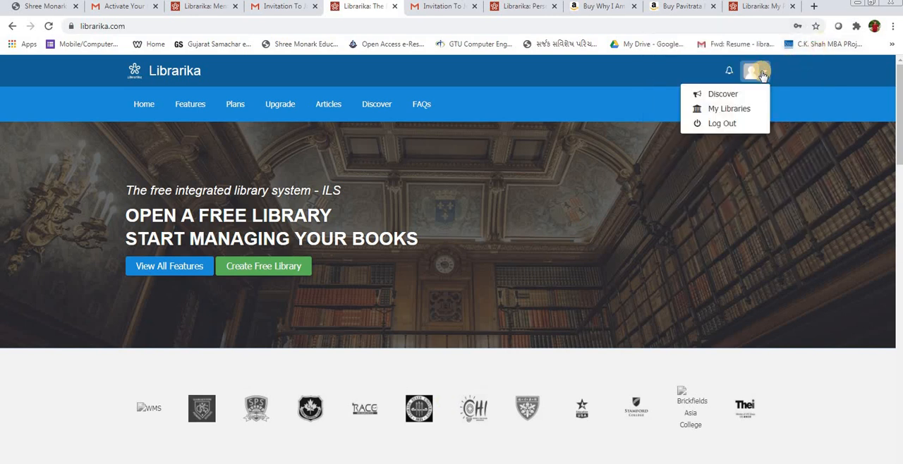
left_click(661, 71)
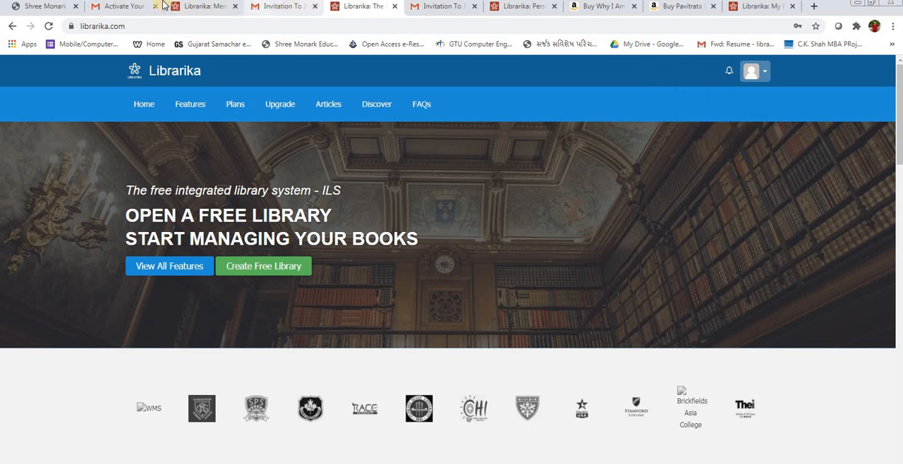
left_click(196, 7)
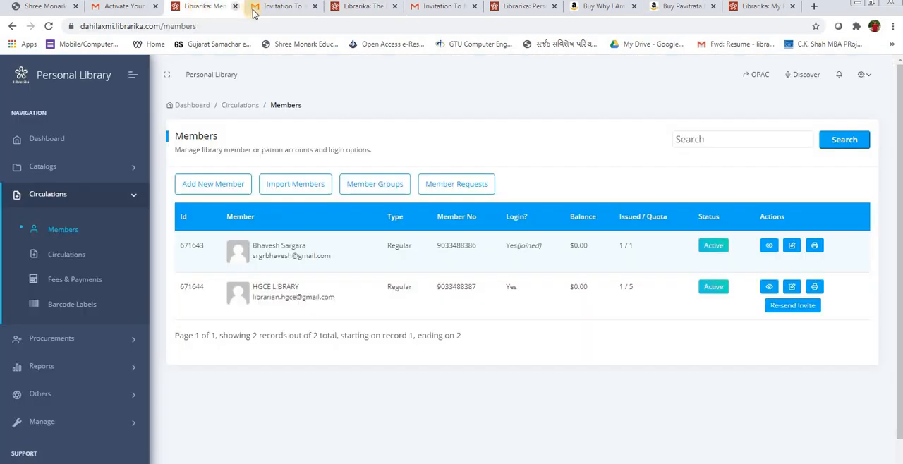
left_click(360, 7)
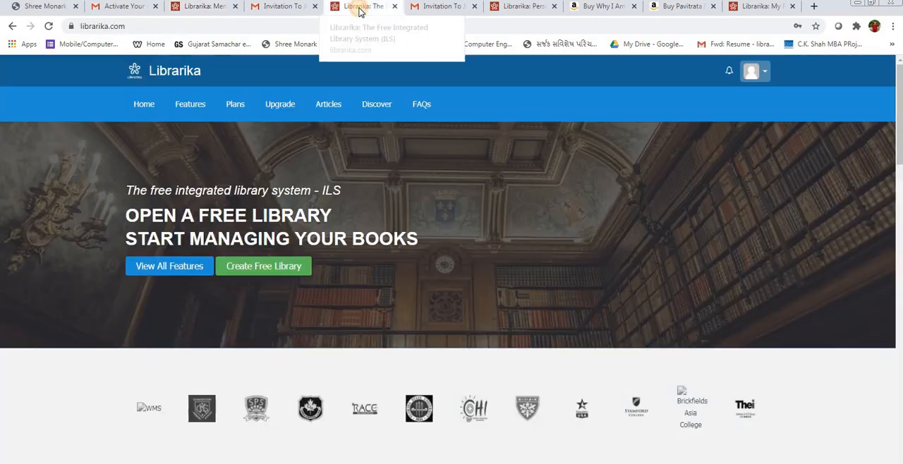
left_click(757, 7)
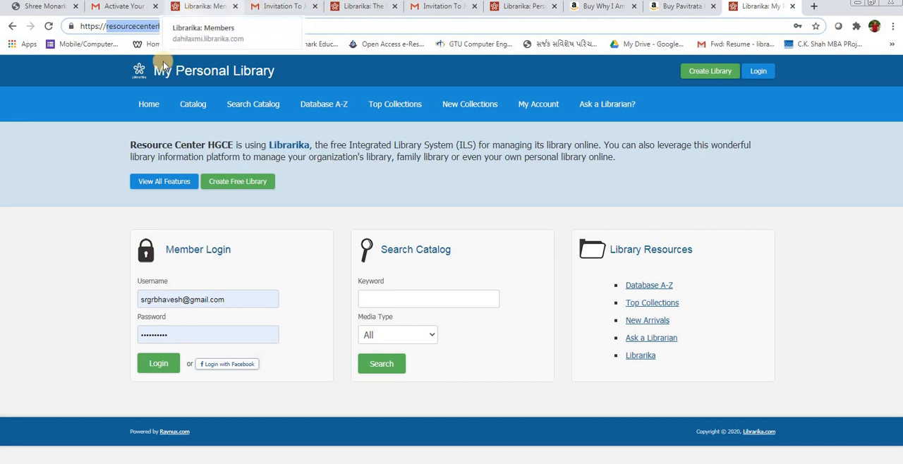
left_click(138, 30)
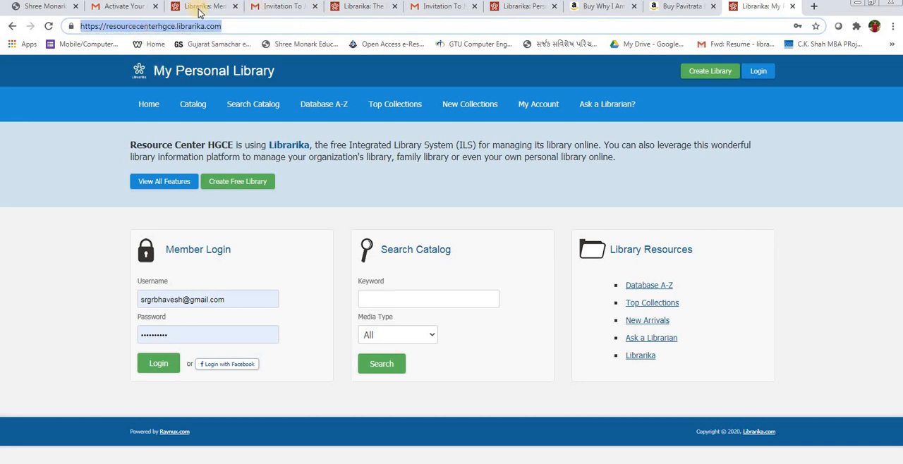
left_click(202, 7)
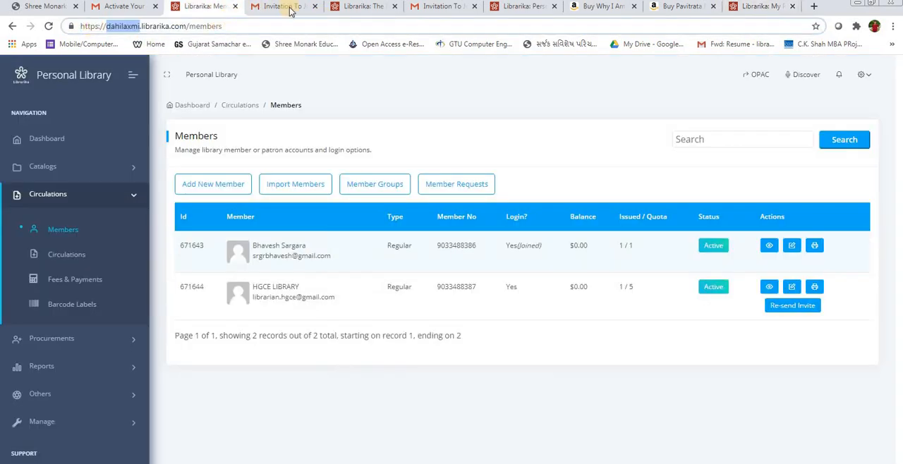
left_click(758, 7)
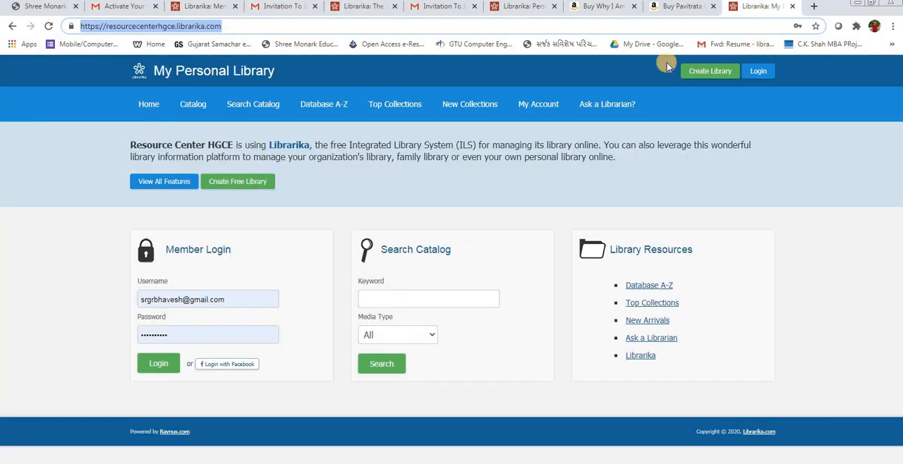
left_click(523, 7)
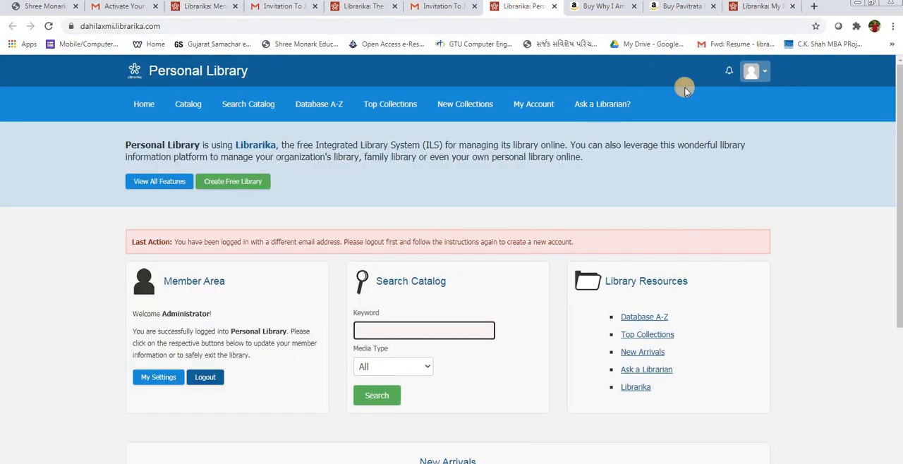
left_click(364, 6)
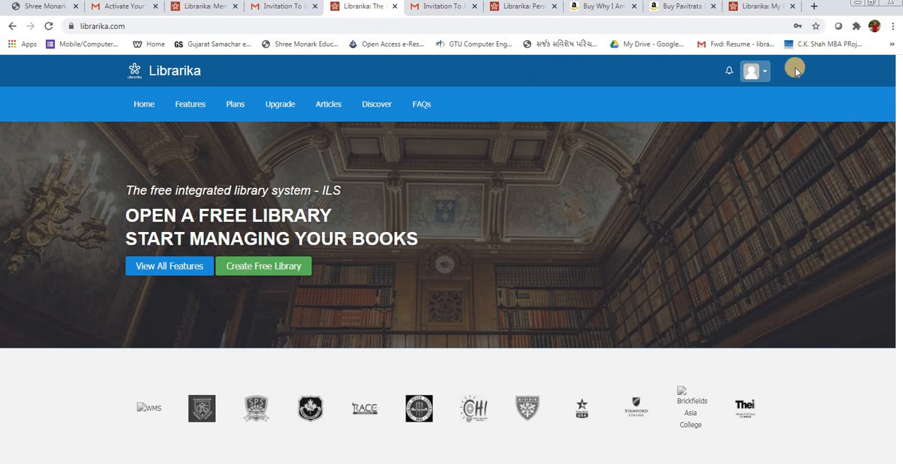
Step: Open the logged-in member's My Libraries page and view the My Invites page
left_click(760, 73)
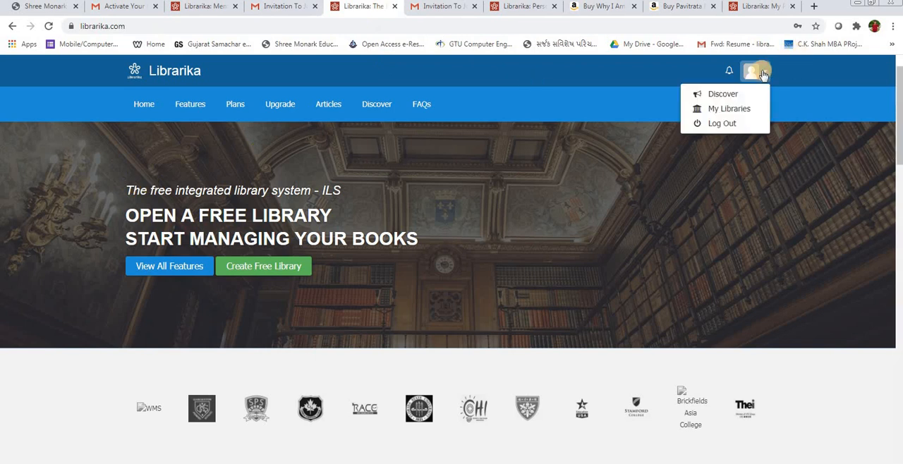
left_click(735, 110)
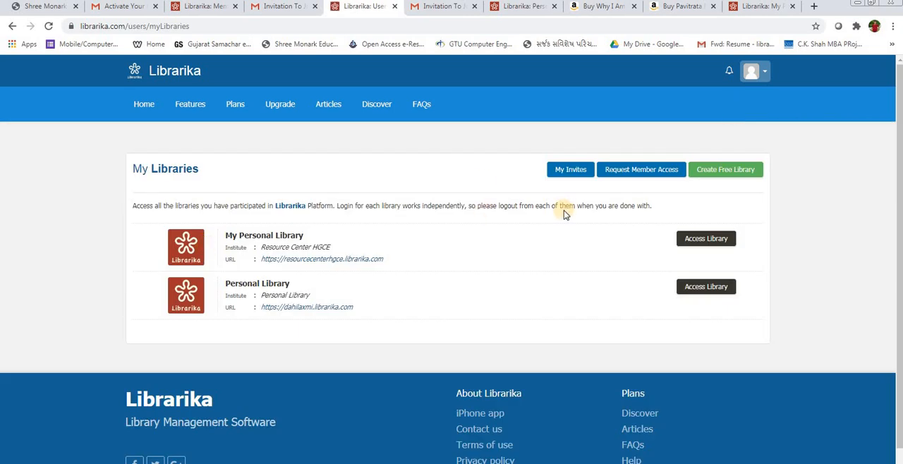
left_click(569, 173)
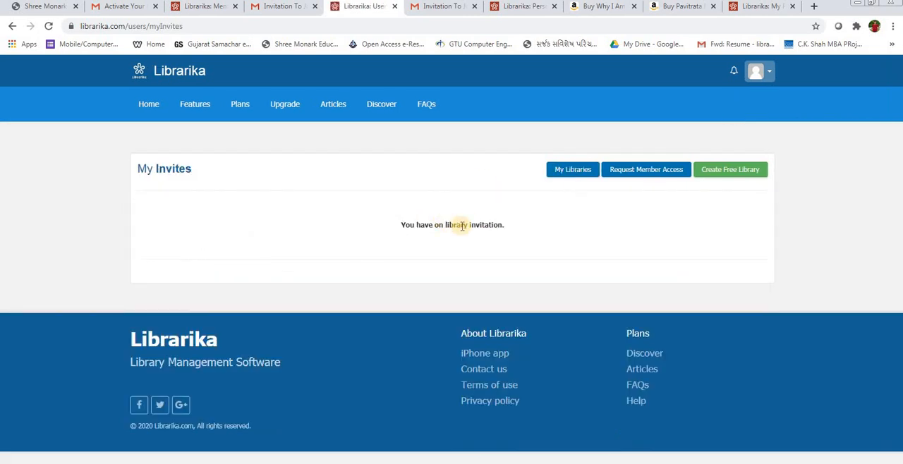
Step: Examine the Library URL field of the Request for Member Access form without submitting, and return to the Personal Library entry in My Libraries
left_click(631, 174)
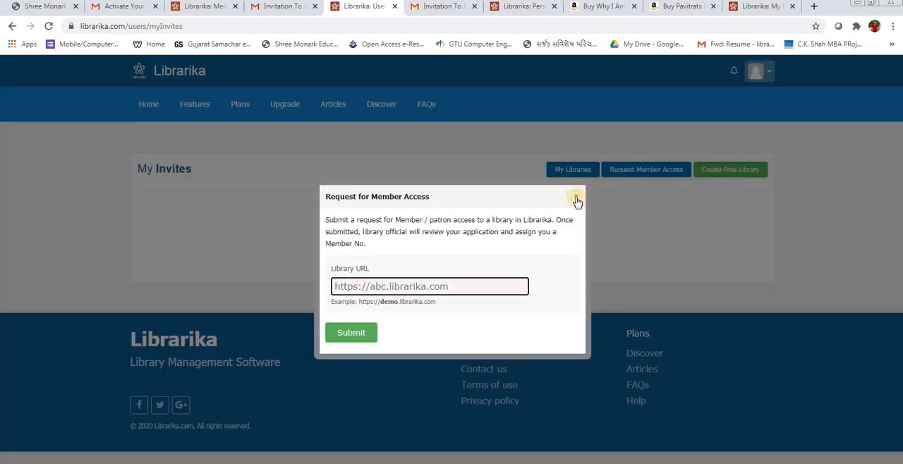
left_click(424, 286)
left_click(575, 198)
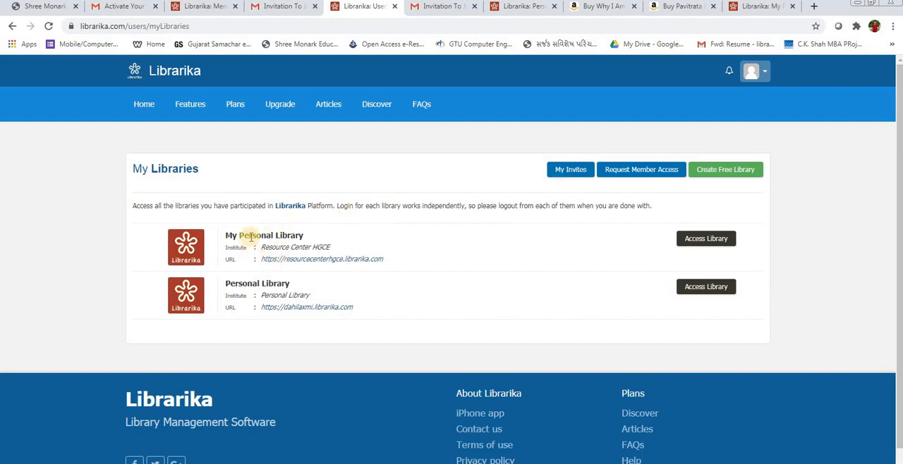
triple_click(250, 286)
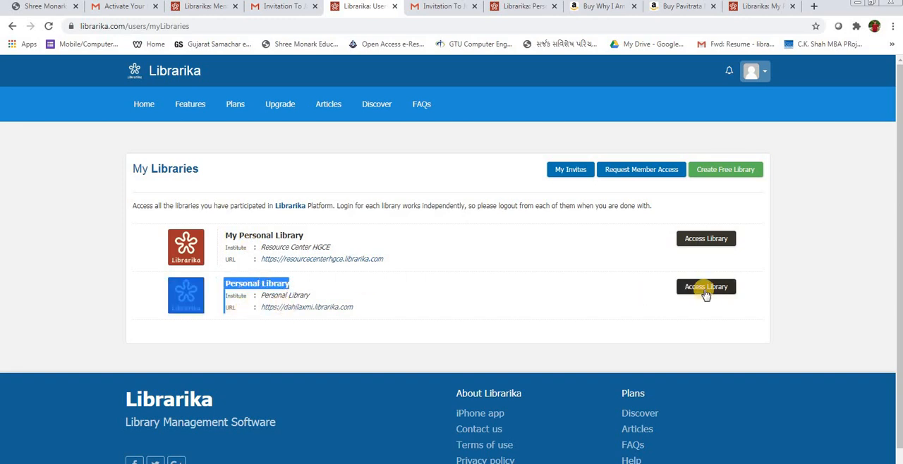
Step: Access the Personal Library from its entry in the member's My Libraries list
left_click(704, 289)
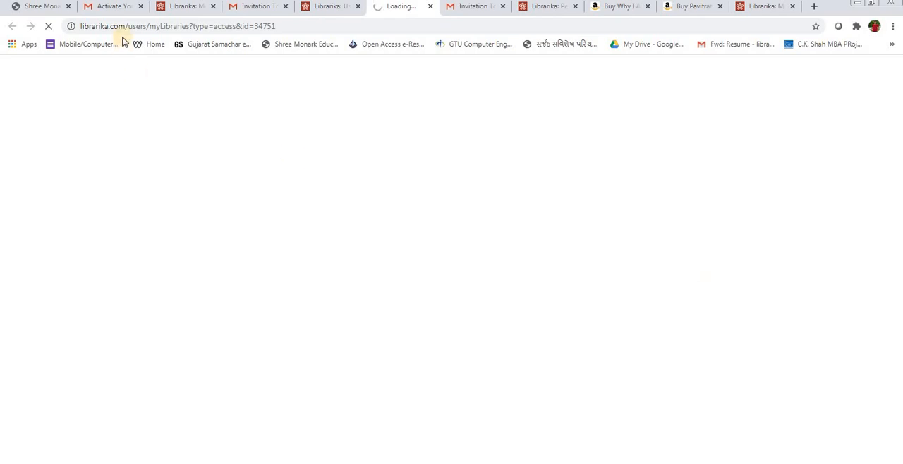
left_click(335, 9)
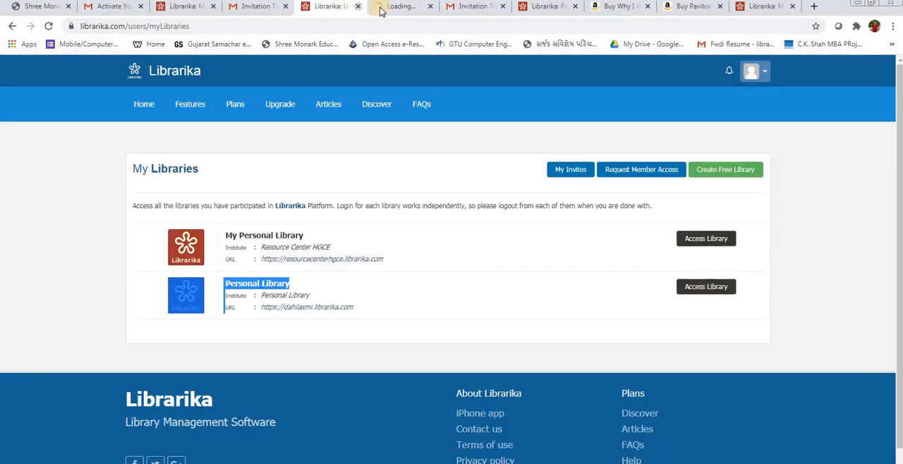
left_click(389, 8)
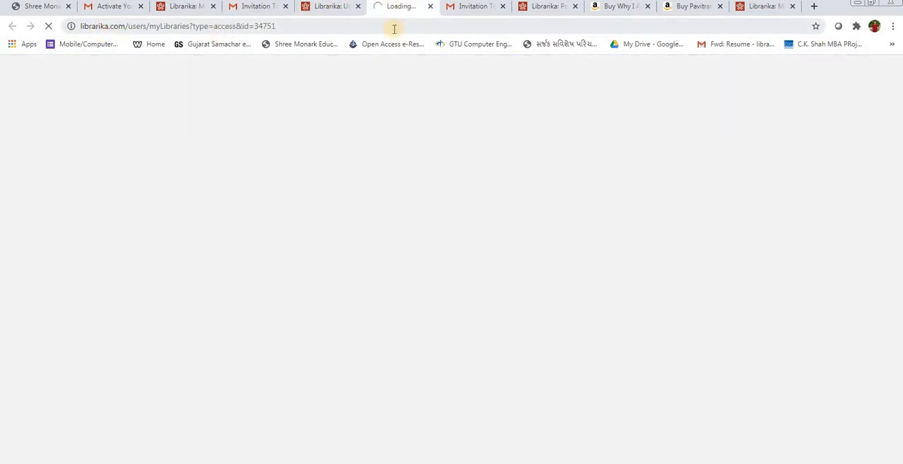
Step: Close the older Personal Library and My Personal Library pages, and return to the member's newly opened My Account page
left_click(531, 9)
left_click(576, 9)
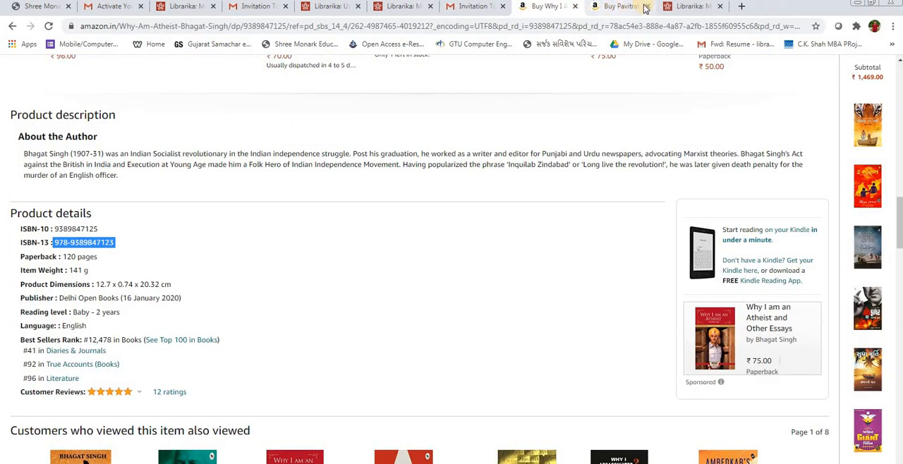
left_click(702, 7)
left_click(721, 7)
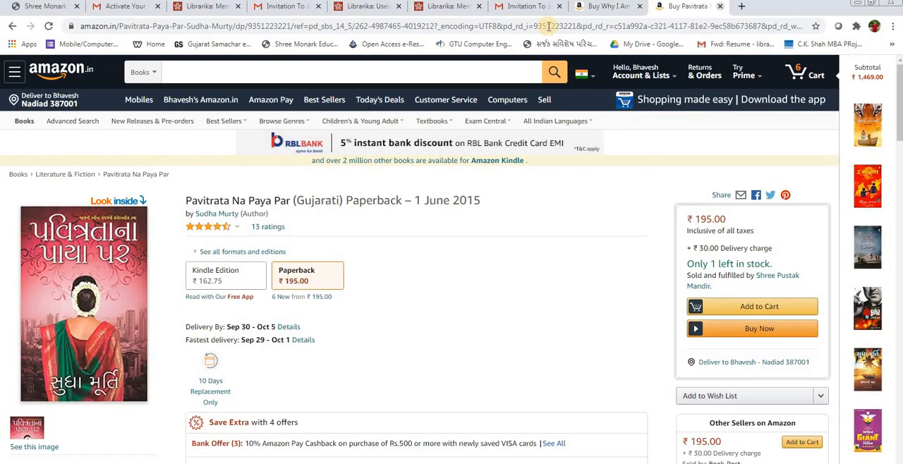
left_click(447, 6)
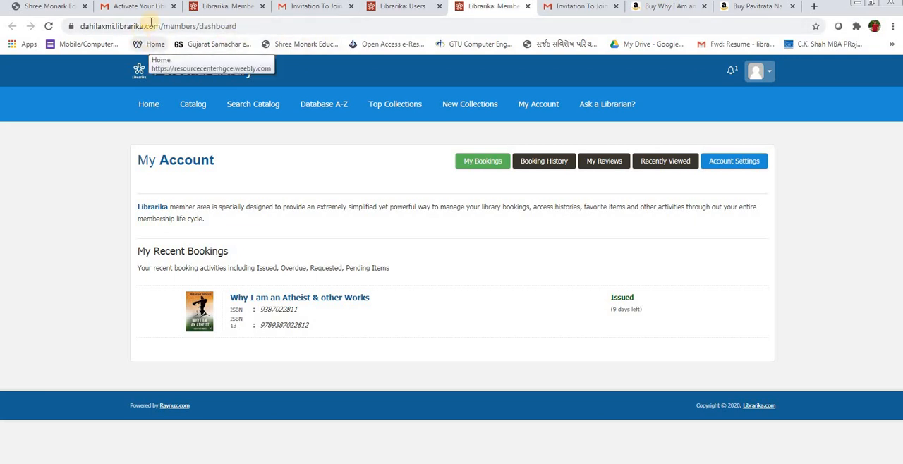
Step: Compare the first member's entry in the library's Members list with the logged-in member's My Libraries page
left_click(215, 7)
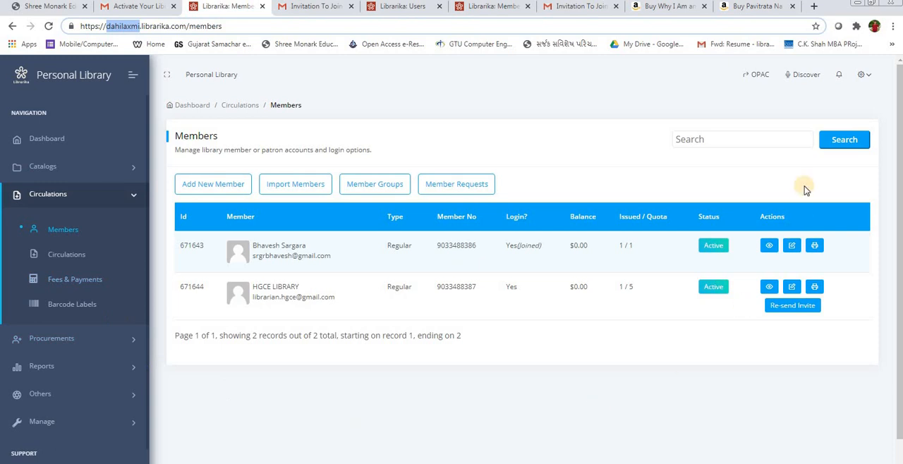
double_click(273, 249)
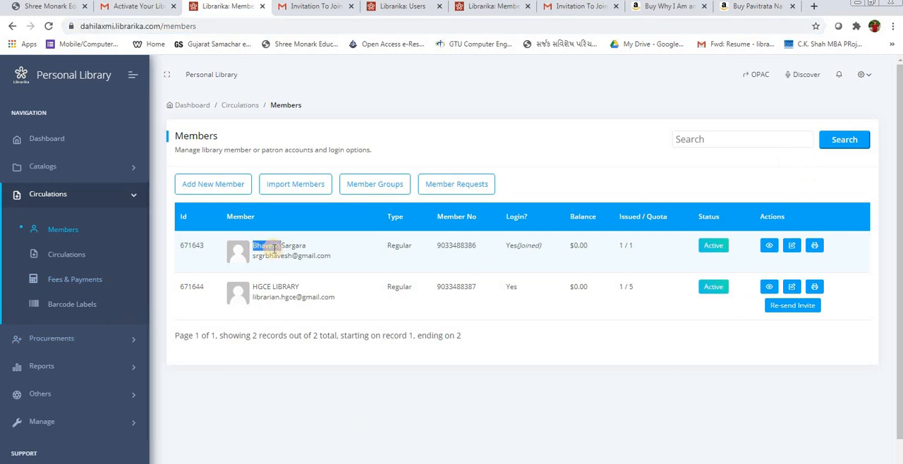
left_click(397, 8)
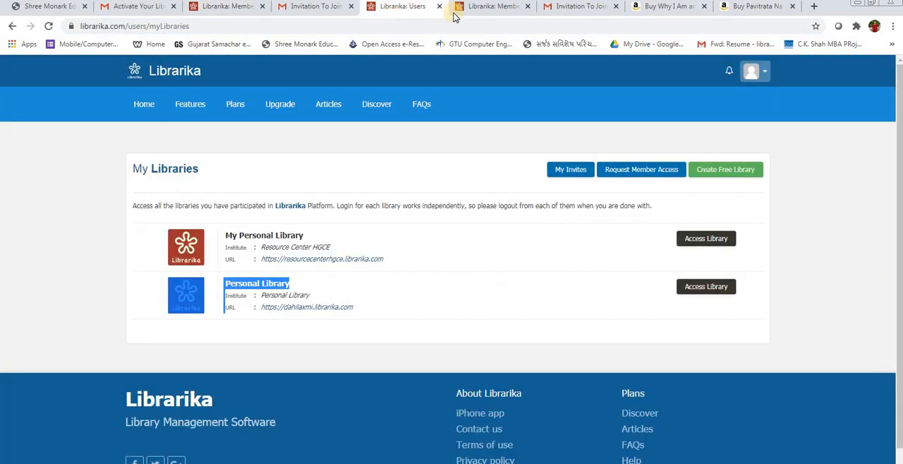
left_click(221, 7)
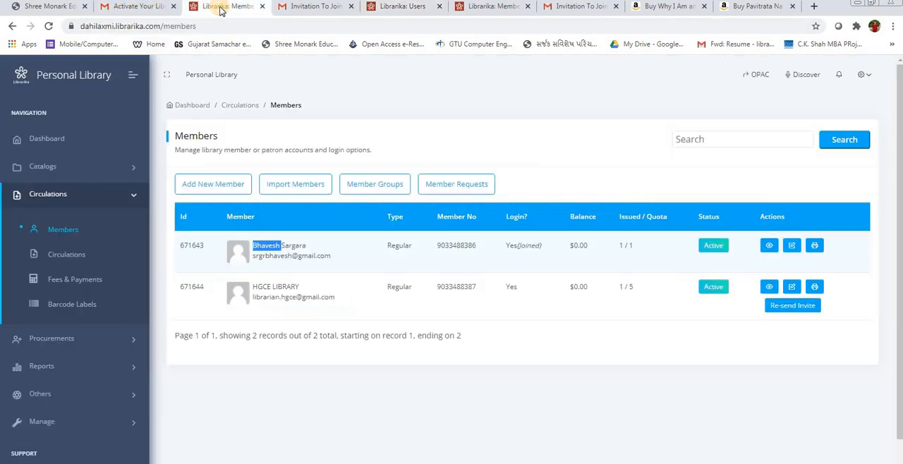
left_click(406, 7)
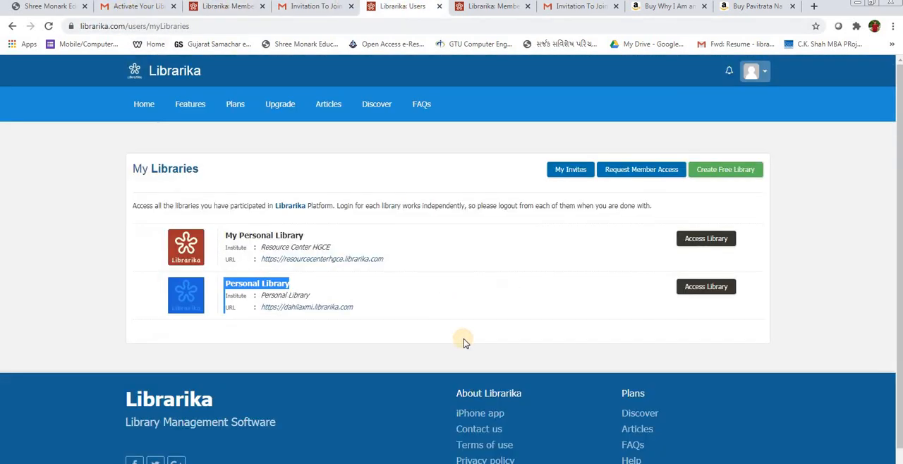
left_click(131, 6)
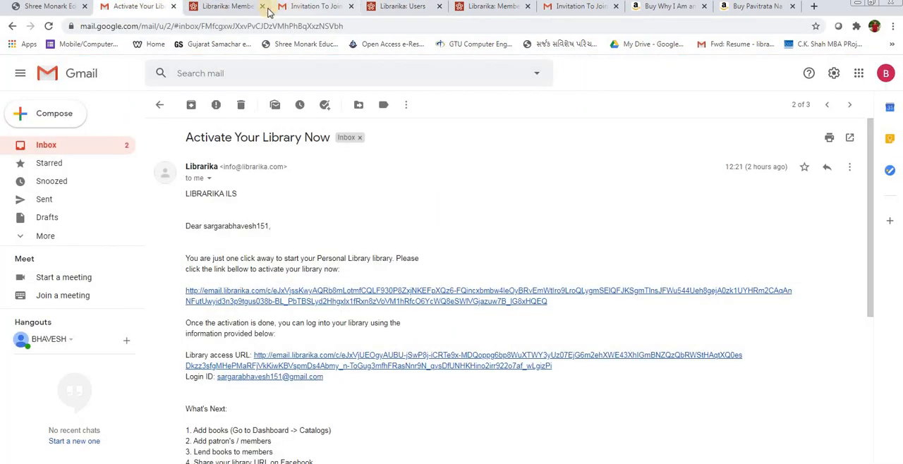
Step: Compare the Login? status of the first member and the HGCE LIBRARY member in the Members list
left_click(240, 10)
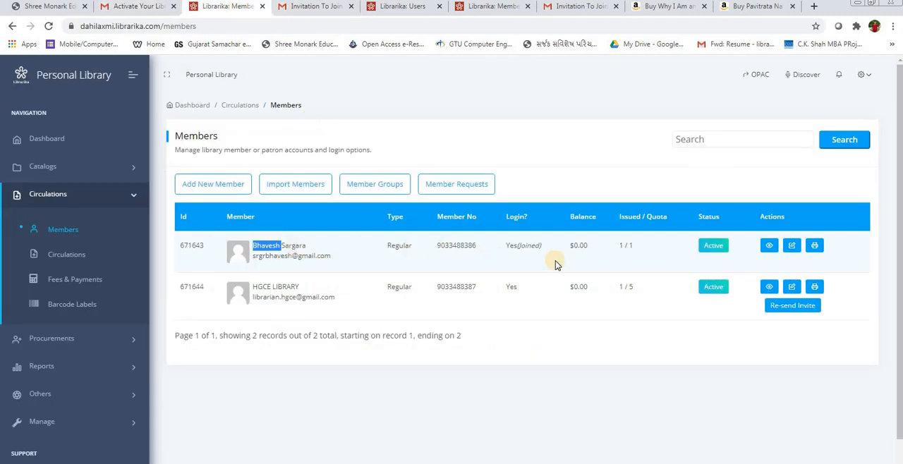
triple_click(515, 246)
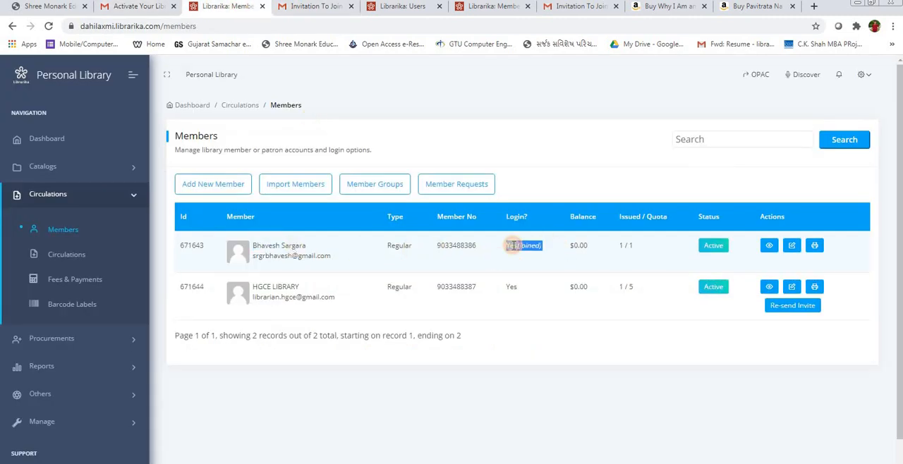
triple_click(264, 286)
left_click(513, 286)
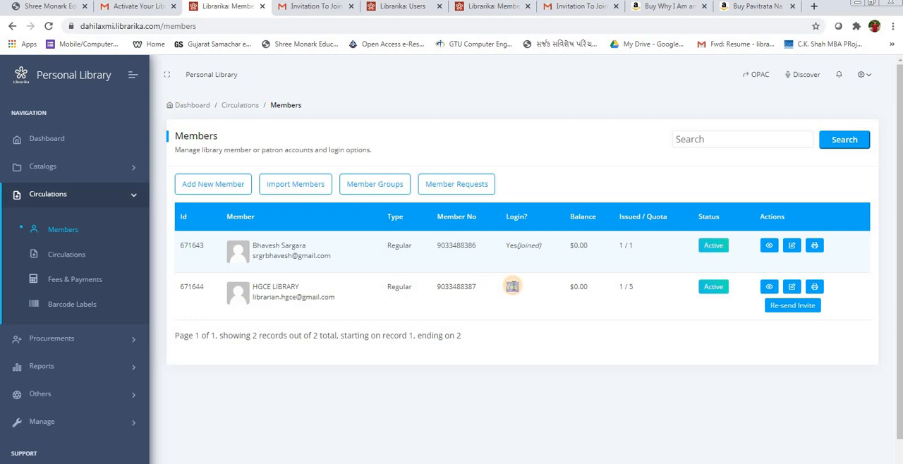
double_click(512, 286)
left_click(515, 290)
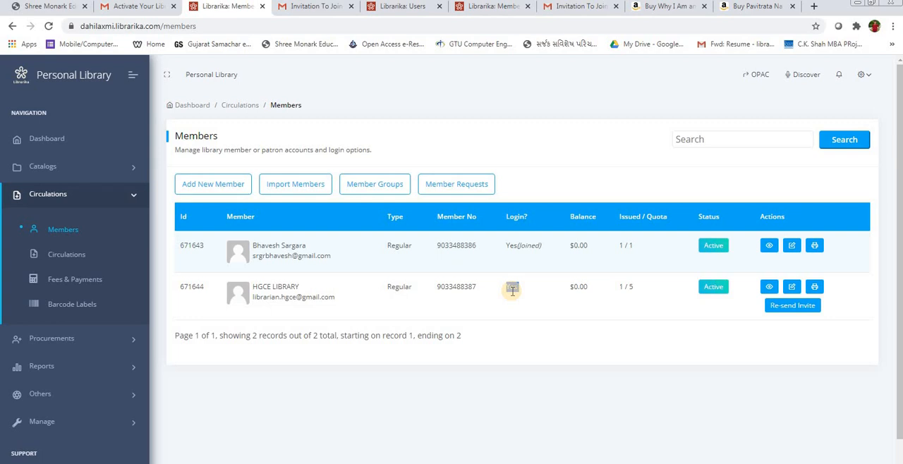
Step: Check the HGCE LIBRARY member's Gmail inbox for the library invitation, then return to the Members list
double_click(512, 288)
left_click(318, 6)
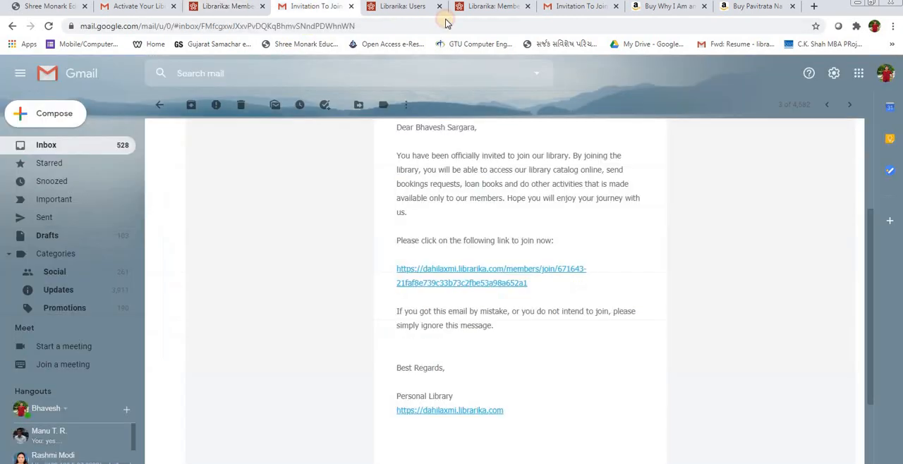
left_click(493, 11)
left_click(583, 10)
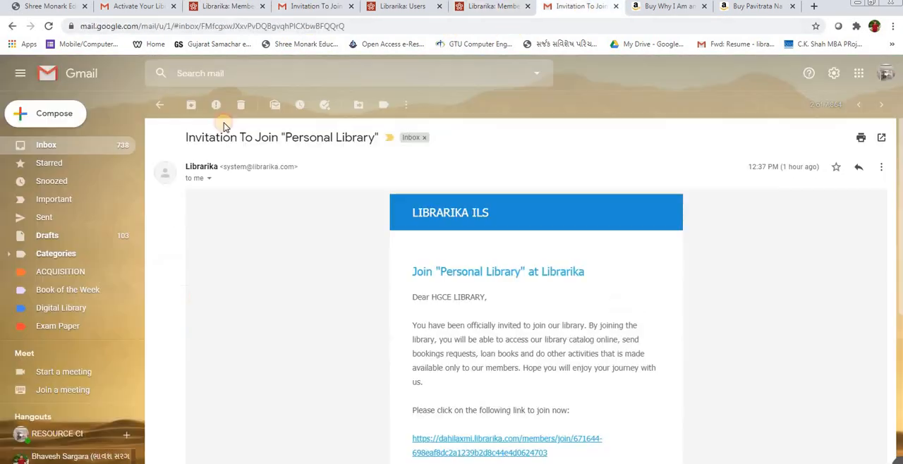
left_click(62, 144)
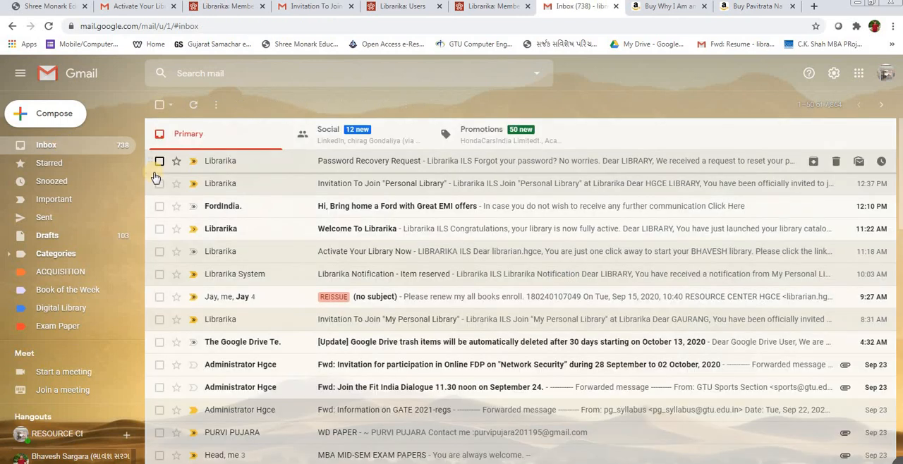
left_click(225, 7)
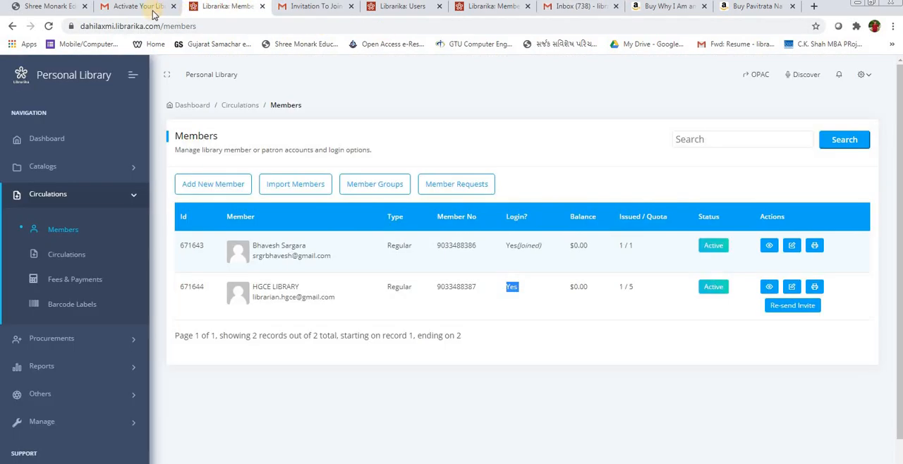
Step: Try to re-send the invitation to the HGCE LIBRARY member, check that member's inbox, and go back from the library home page
left_click(796, 307)
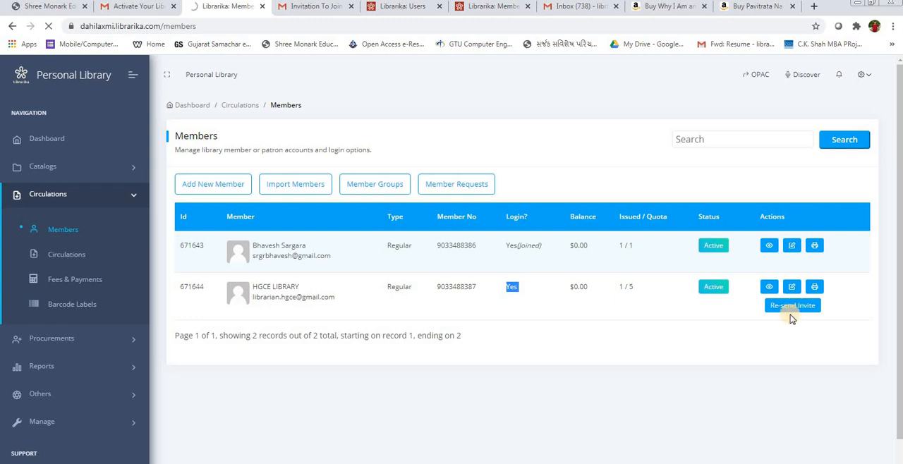
left_click(328, 8)
left_click(569, 9)
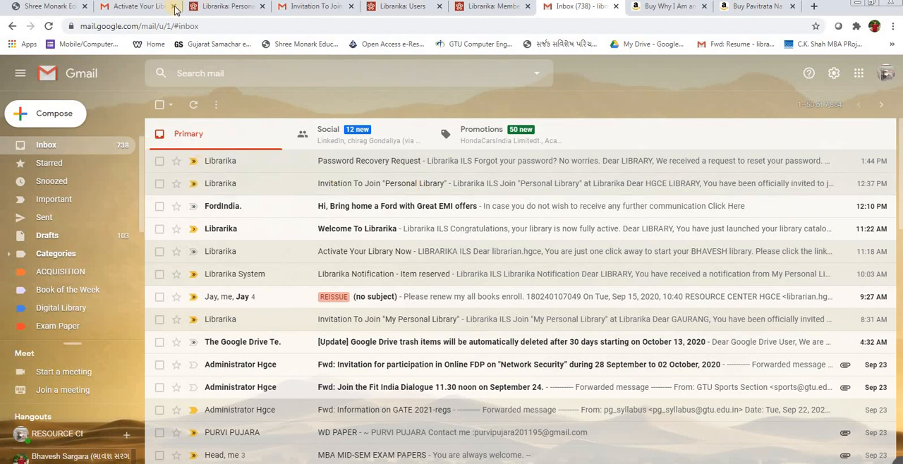
left_click(225, 7)
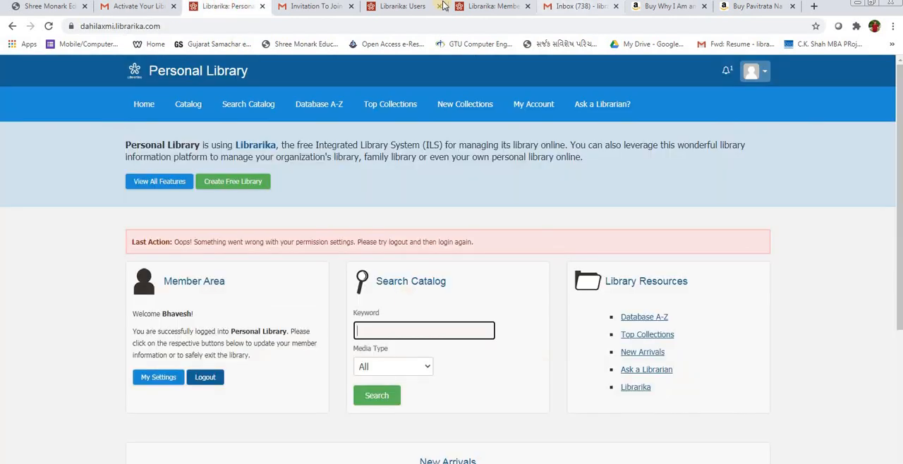
left_click(487, 7)
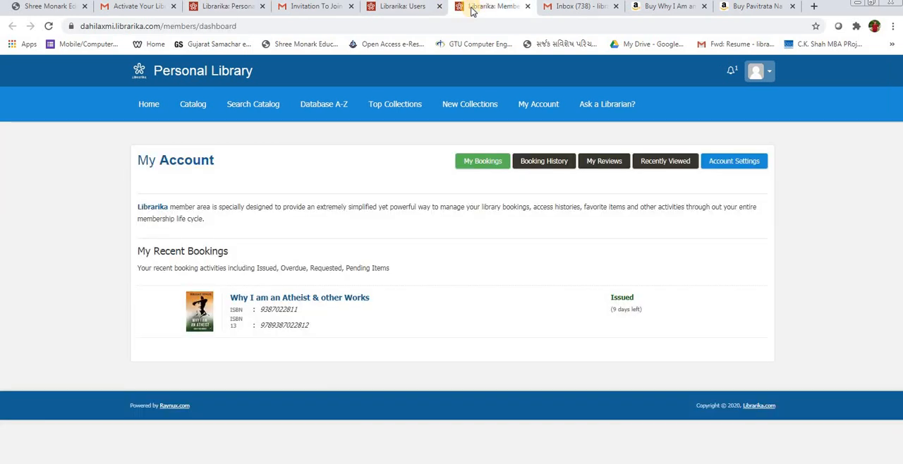
left_click(143, 8)
left_click(228, 7)
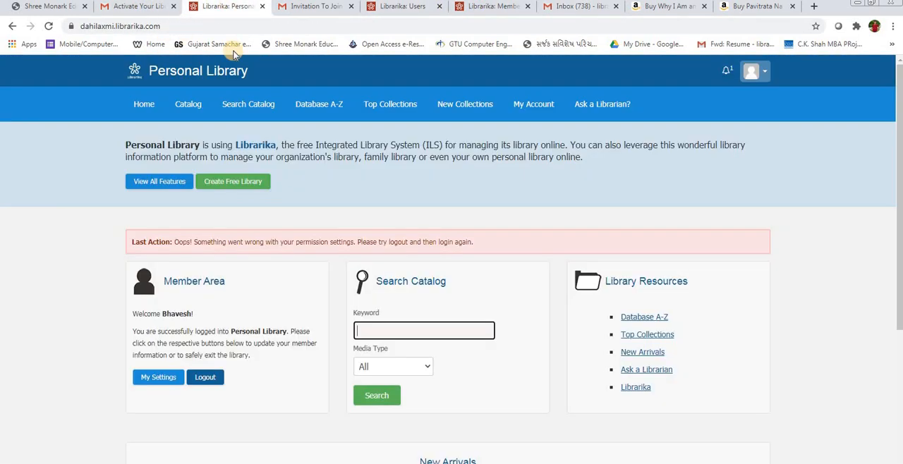
left_click(12, 26)
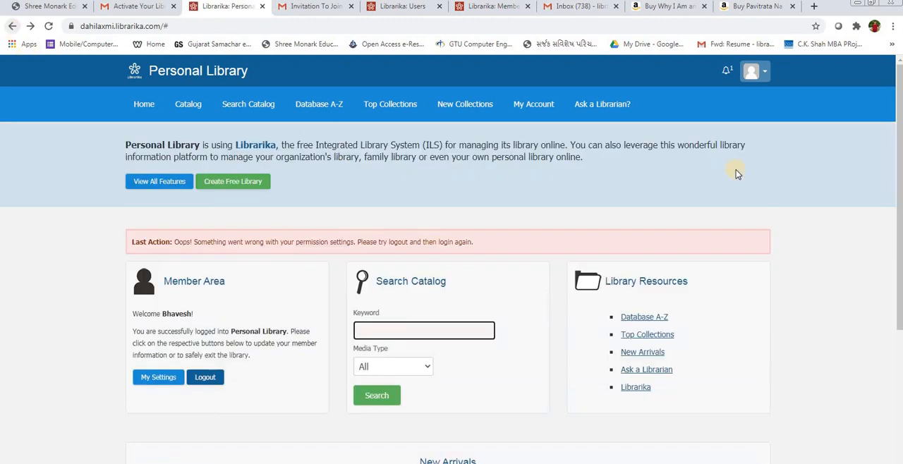
Step: Open the logged-in member's notifications and mark the Jivan Ni Vaat borrowing message as read
left_click(727, 73)
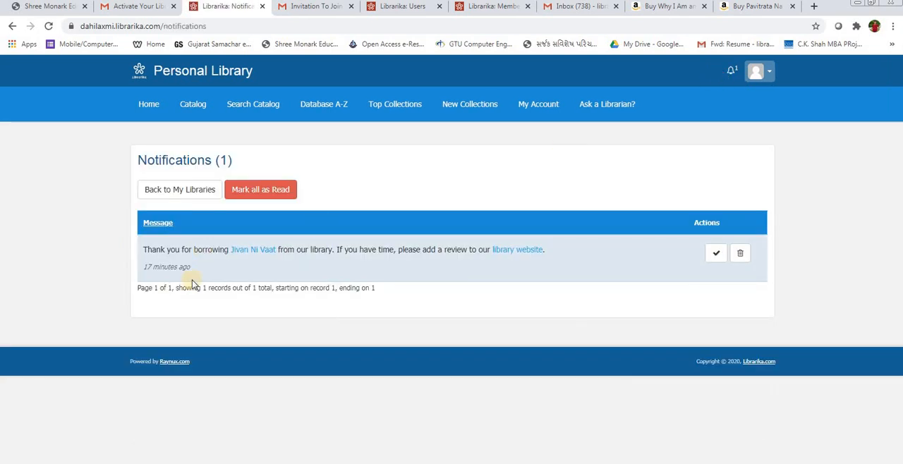
left_click(282, 251)
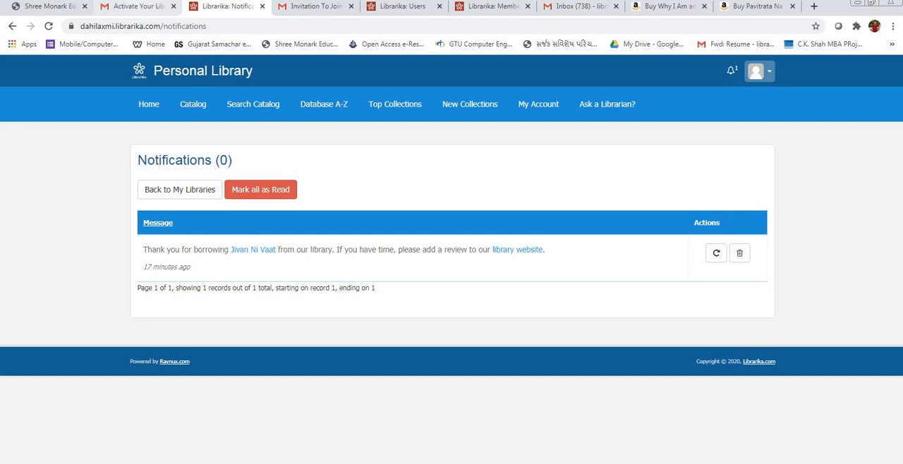
Step: Switch to the first member's Gmail inbox and show its Updates category
left_click(140, 9)
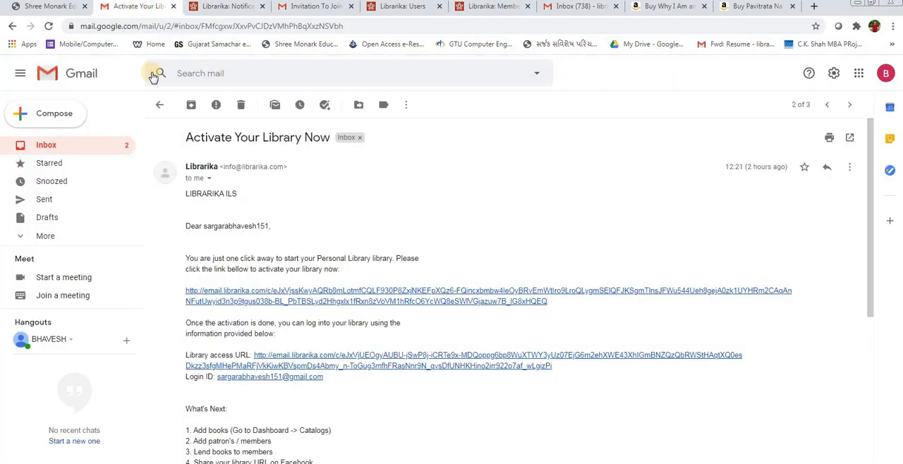
left_click(302, 7)
left_click(46, 145)
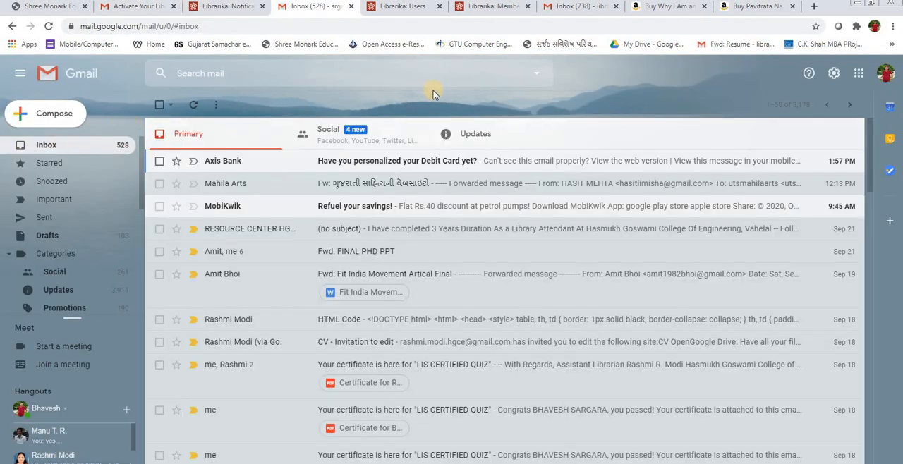
left_click(466, 134)
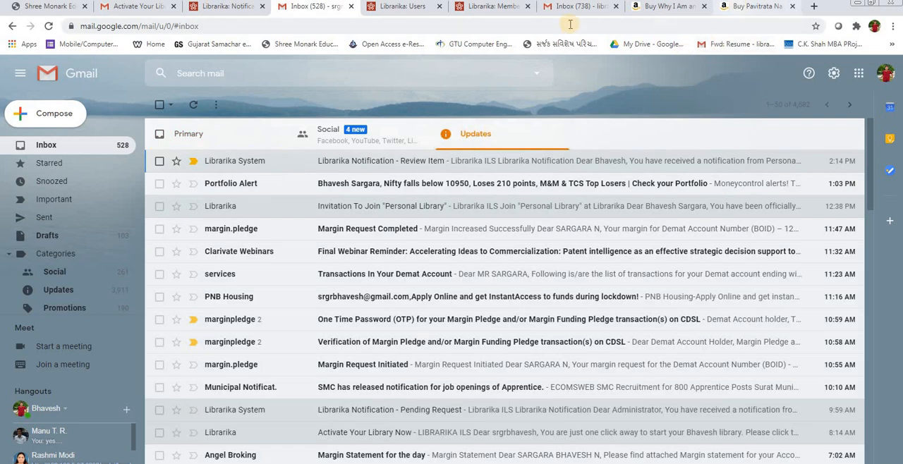
Step: Return to the Personal Library notifications, reload them and read the Jivan Ni Vaat borrowing message
left_click(407, 8)
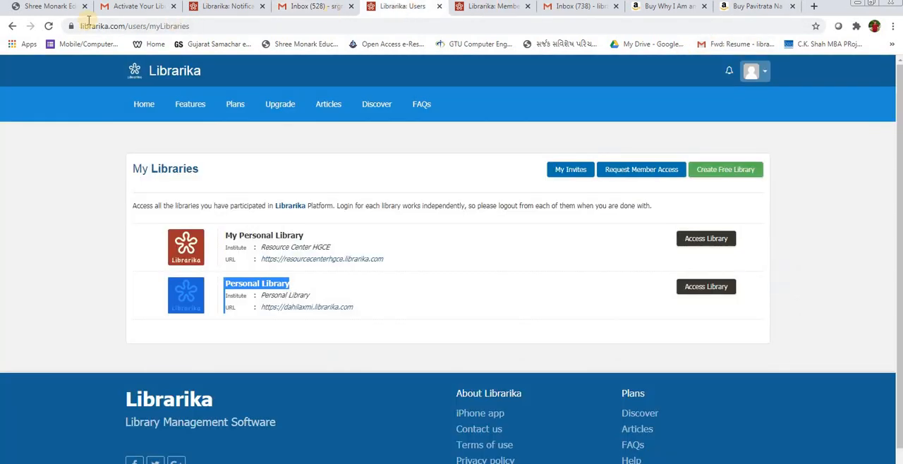
left_click(219, 7)
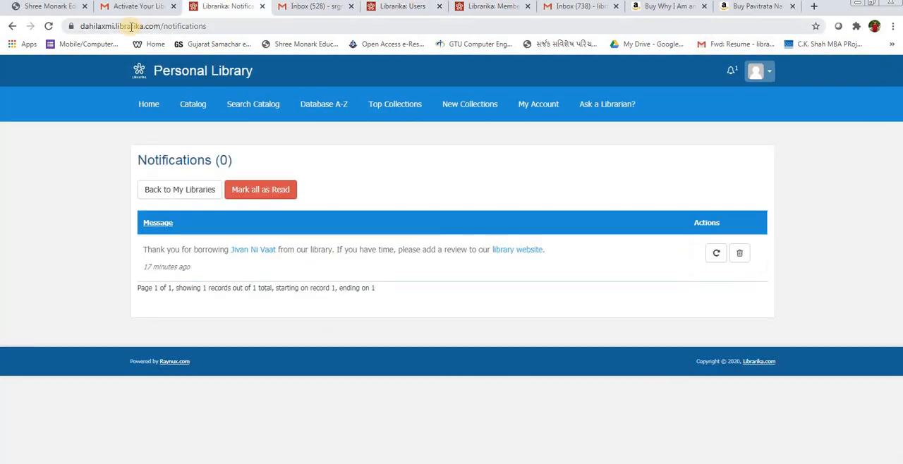
left_click(731, 71)
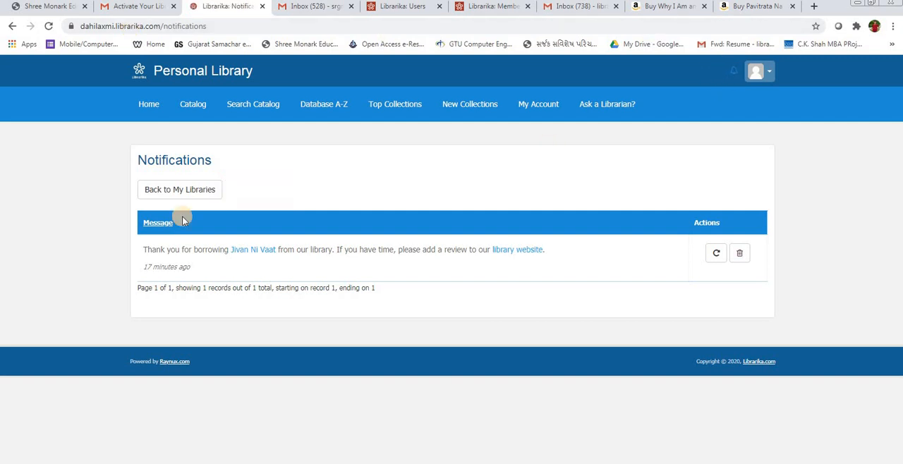
triple_click(154, 248)
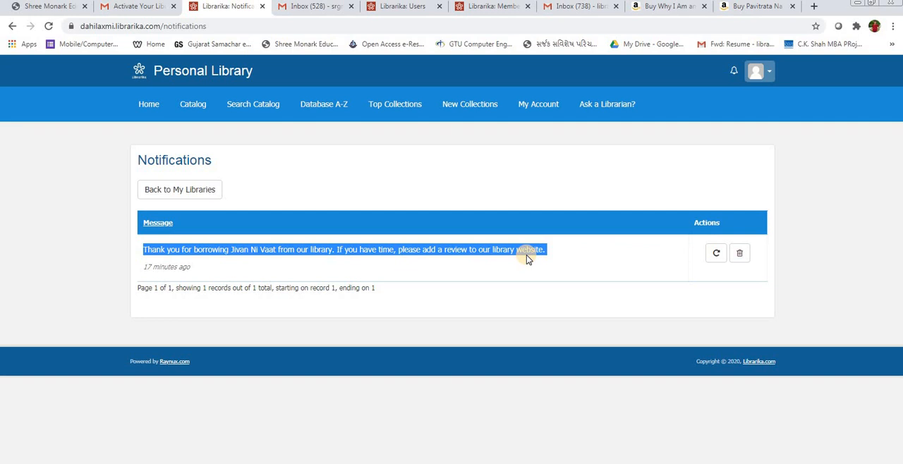
left_click(546, 256)
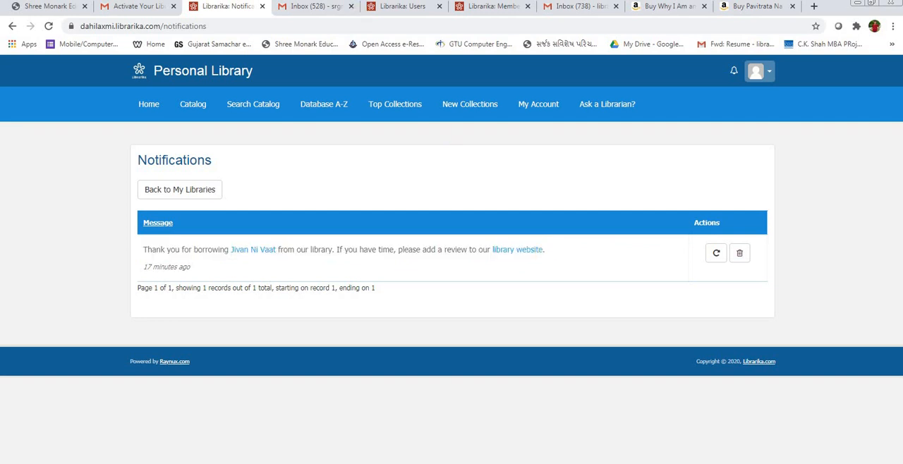
Step: Read the "Librarika Notification - Review Item" e-mail in the first member's Gmail and return to the inbox
left_click(318, 6)
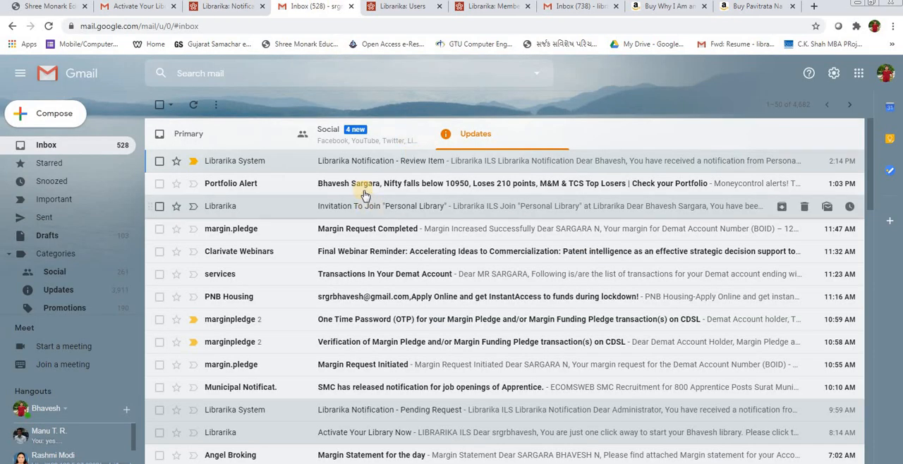
left_click(380, 164)
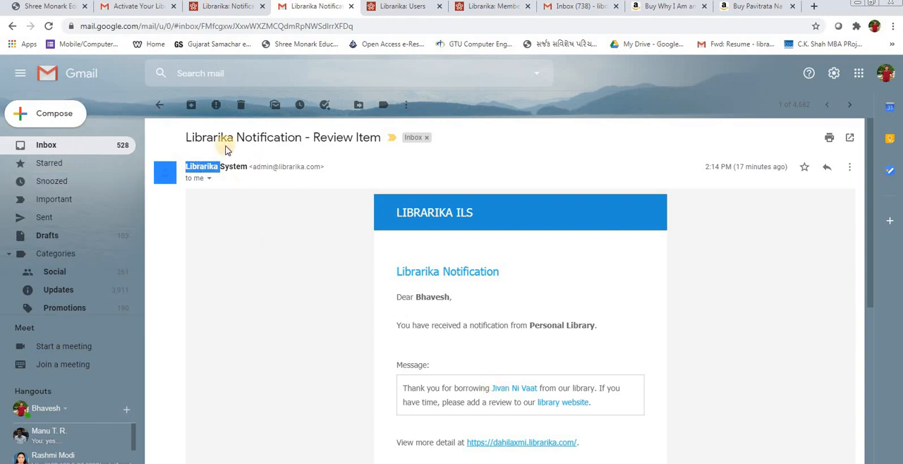
left_click(71, 145)
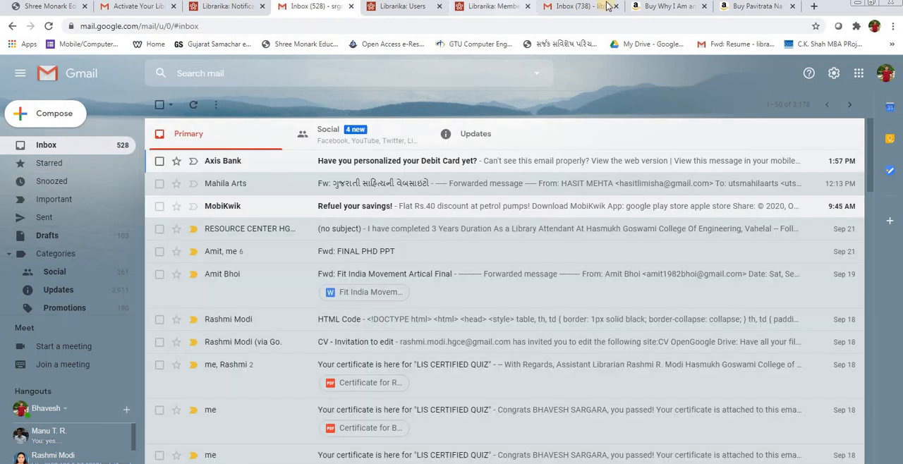
Step: Go from the member's My Account page to the Personal Library home page and examine the Member Area's welcome greeting
left_click(754, 7)
left_click(573, 6)
left_click(494, 6)
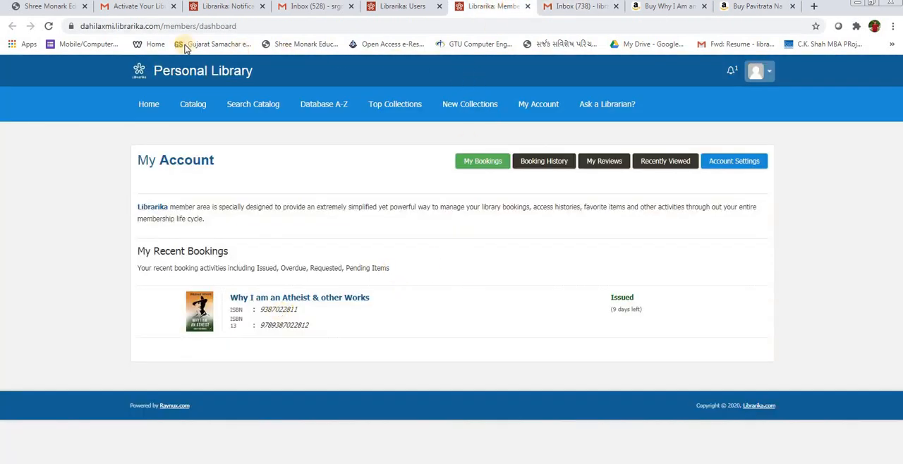
left_click(151, 107)
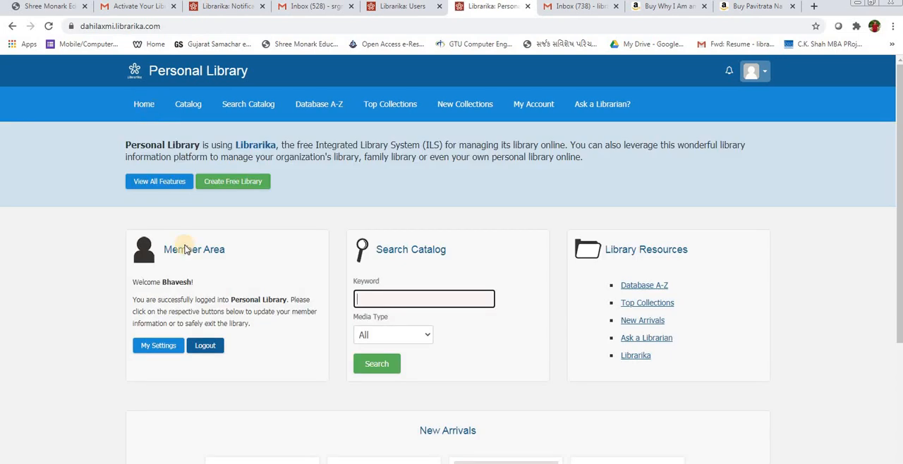
triple_click(174, 283)
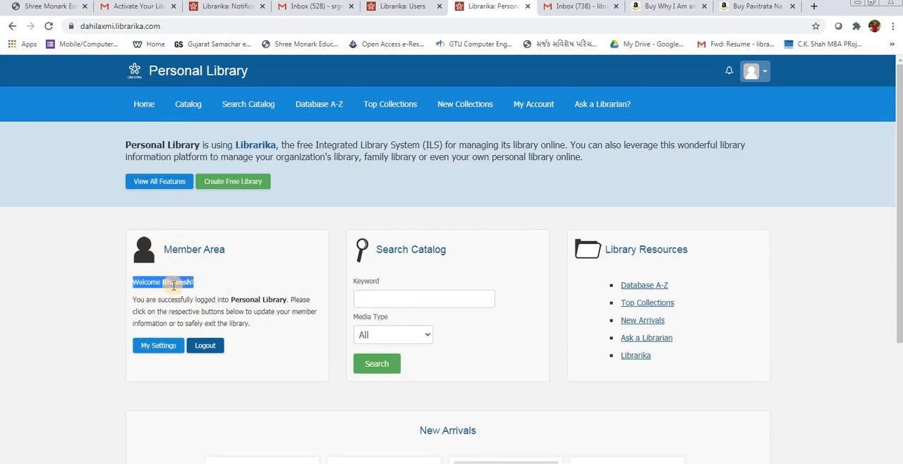
left_click(173, 283)
right_click(173, 285)
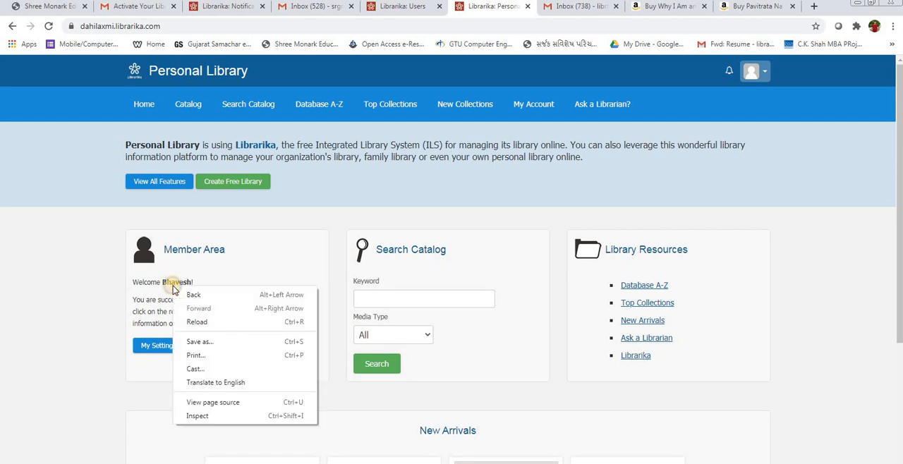
left_click(151, 110)
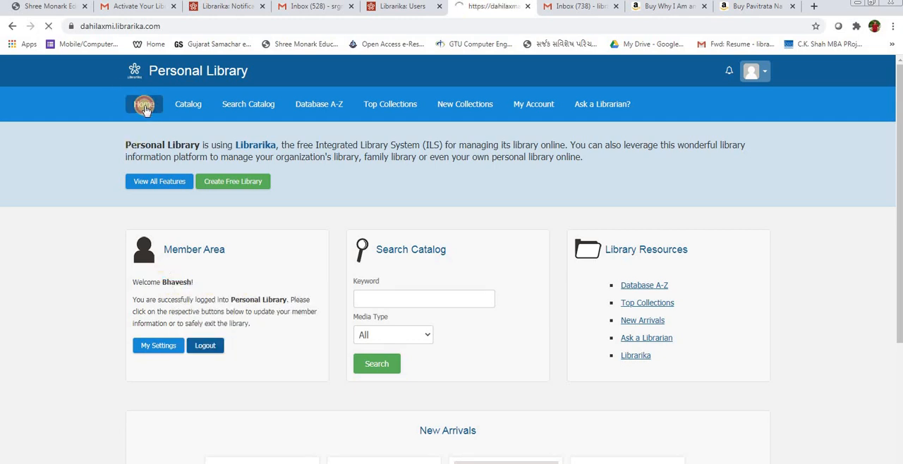
Step: Search the library catalog for the keyword "abdul", and again for "sudha"
left_click(382, 301)
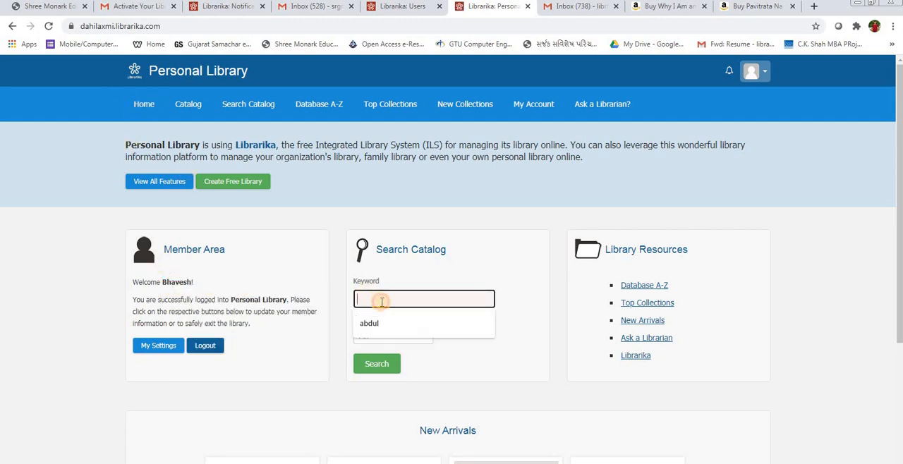
left_click(382, 323)
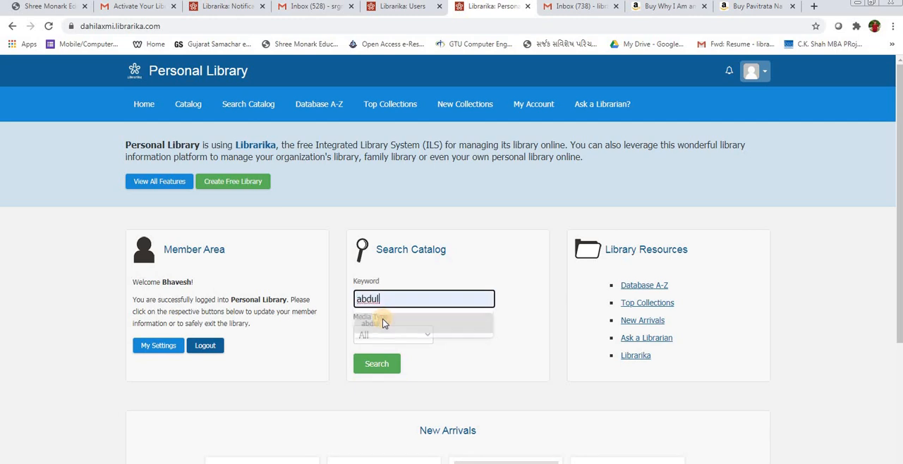
left_click(378, 362)
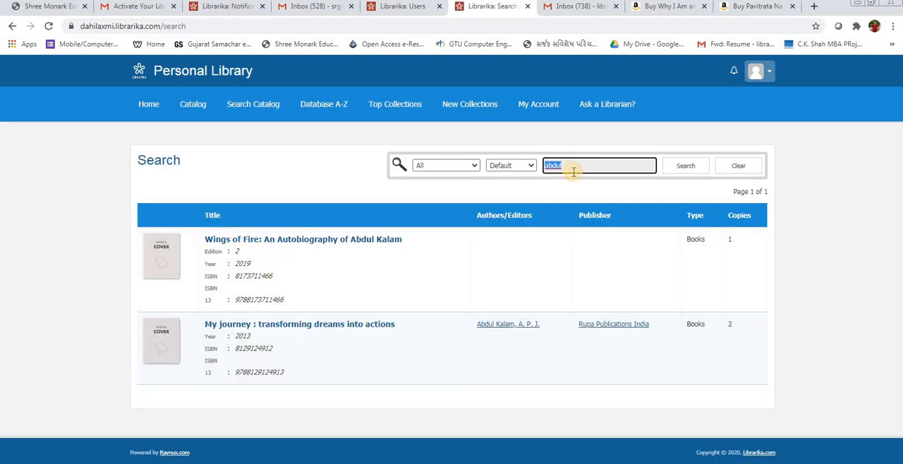
key("BackSpace")
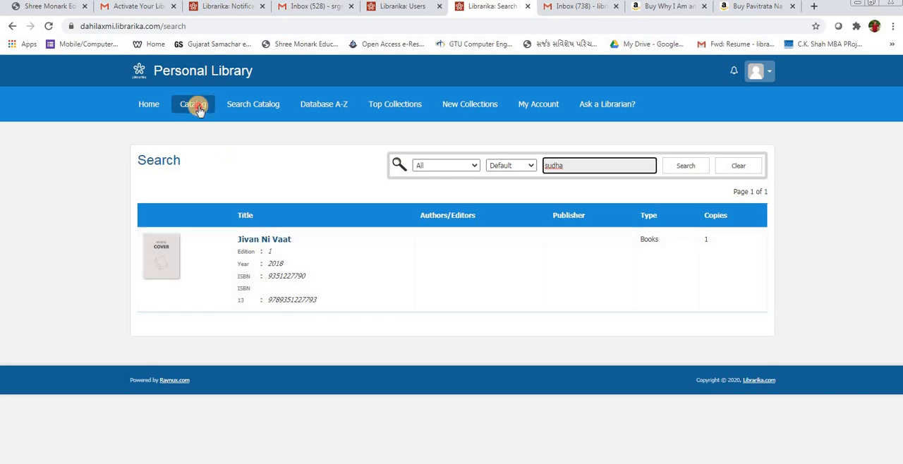
Step: Open the library's full Catalog list and look through its book titles, authors, publishers and copies
left_click(196, 106)
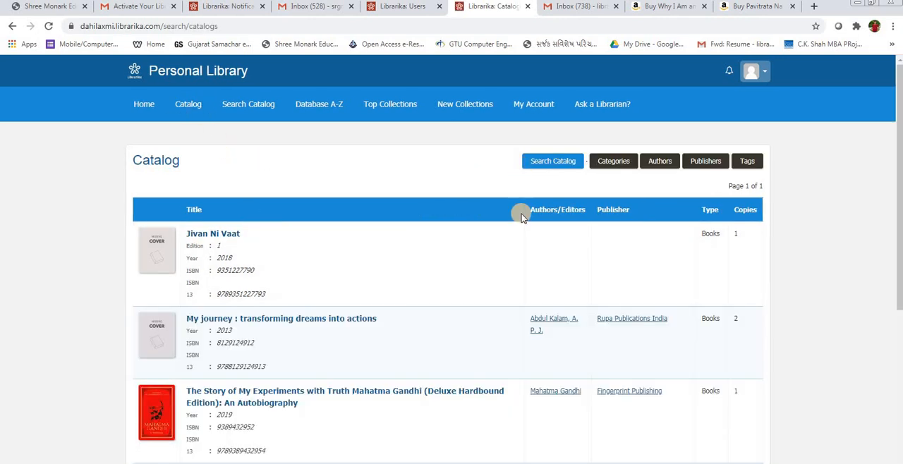
scroll(521, 214, "down", 4)
scroll(323, 358, "up", 4)
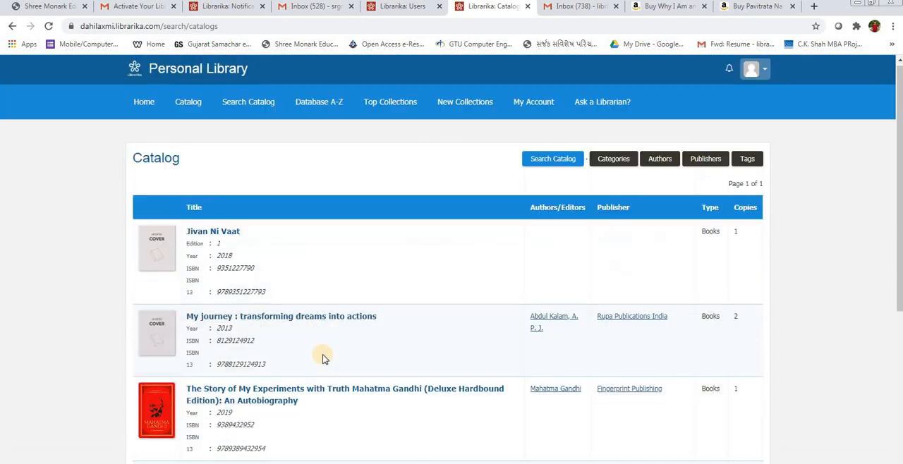
scroll(233, 226, "down", 4)
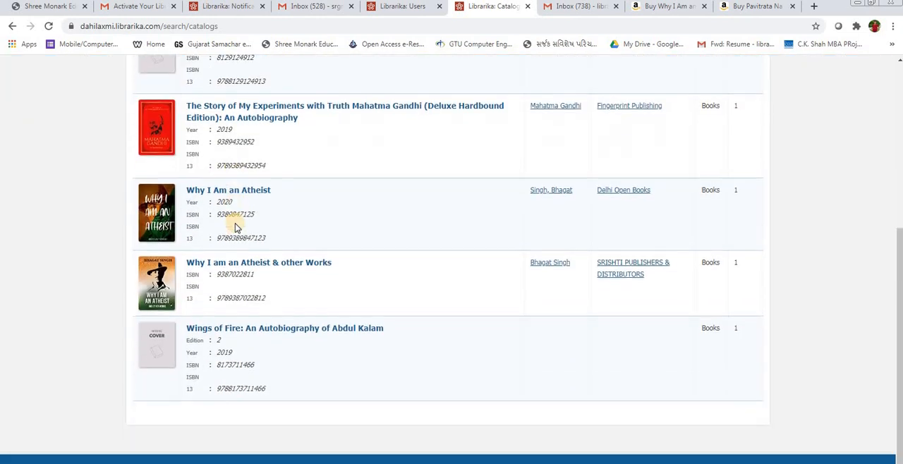
Step: Look through the library's Search Catalog, Database A-Z, Top Collections and New Collections pages
scroll(237, 226, "up", 4)
left_click(247, 105)
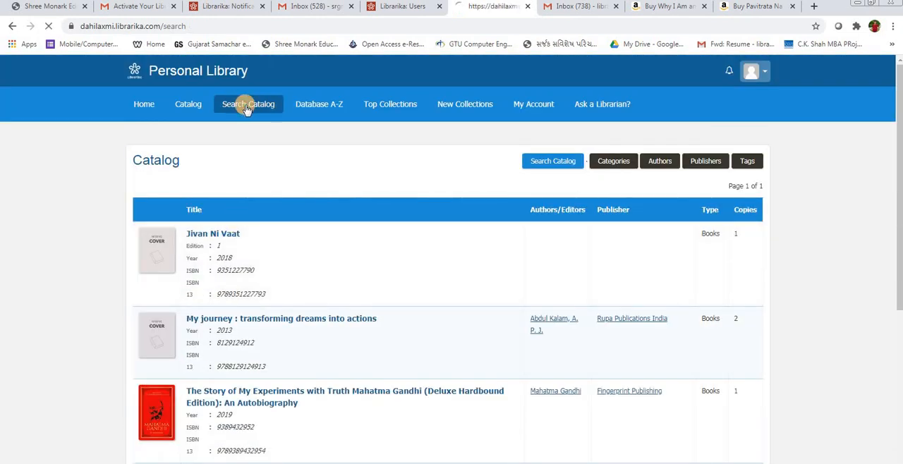
left_click(326, 105)
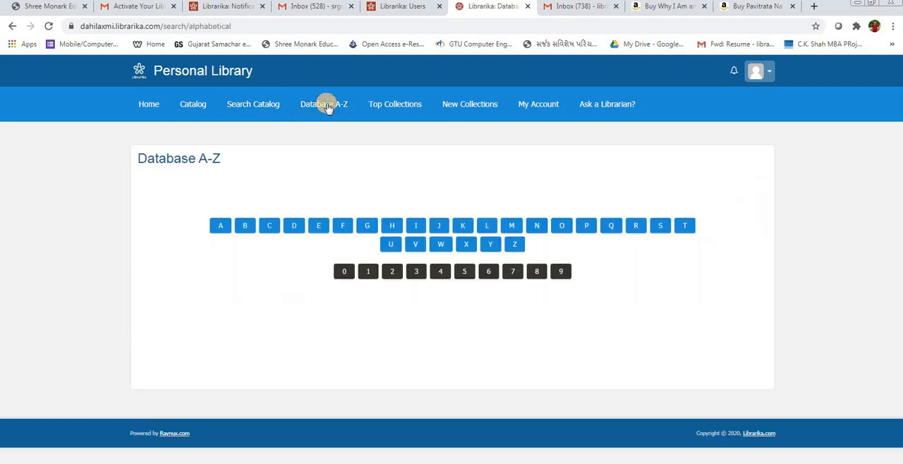
left_click(404, 106)
scroll(317, 349, "down", 5)
scroll(319, 351, "up", 5)
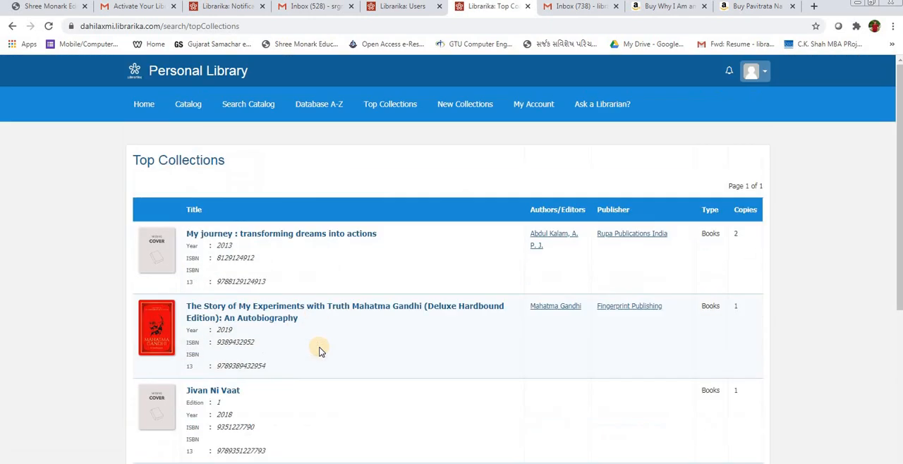
left_click(458, 106)
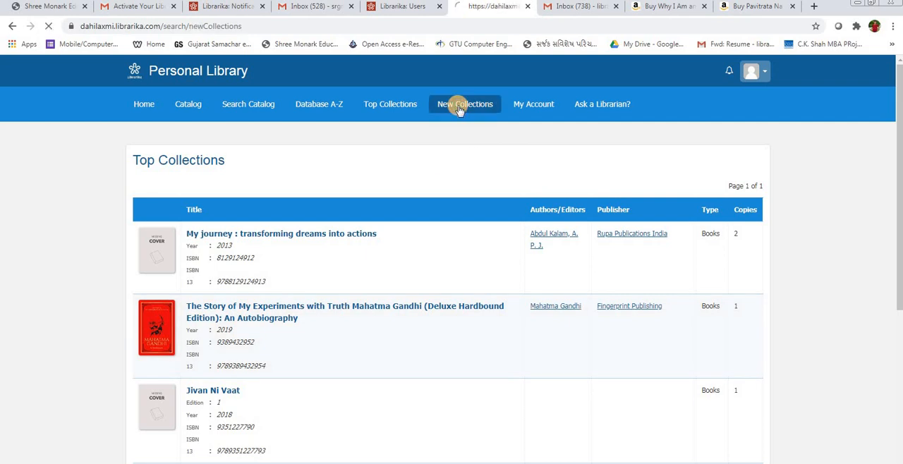
scroll(230, 282, "down", 4)
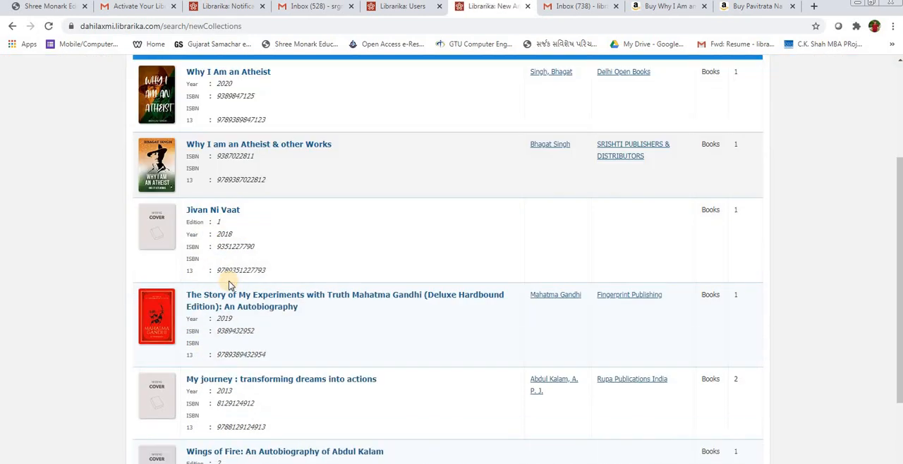
scroll(227, 344, "up", 4)
Step: Review the member's My Account pages: current bookings, booking history, reviewed items and recently viewed items
left_click(537, 106)
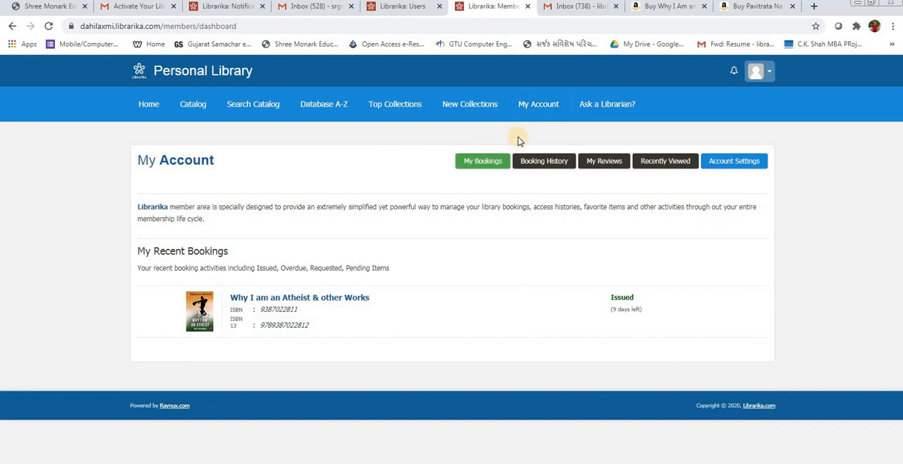
left_click(538, 107)
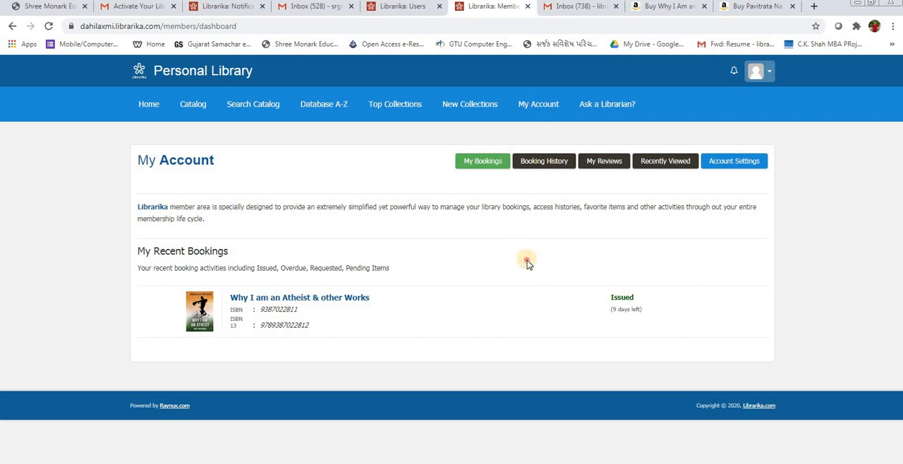
left_click(479, 163)
left_click(484, 161)
left_click(541, 161)
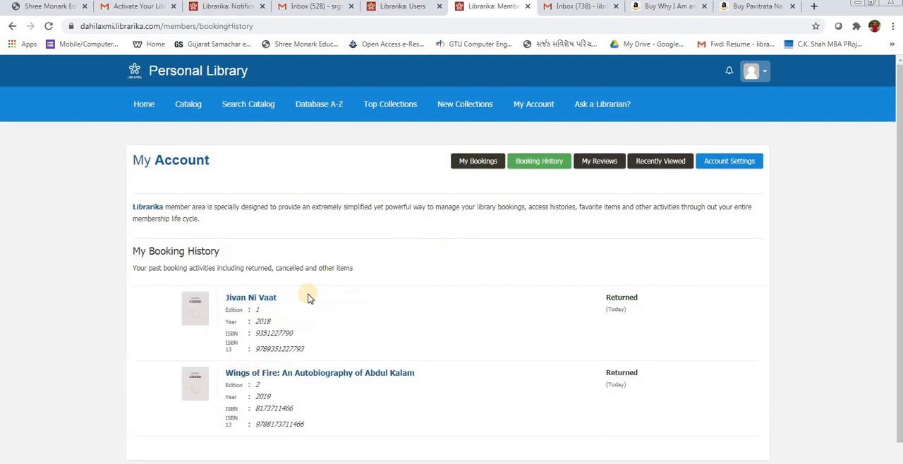
scroll(296, 318, "down", 1)
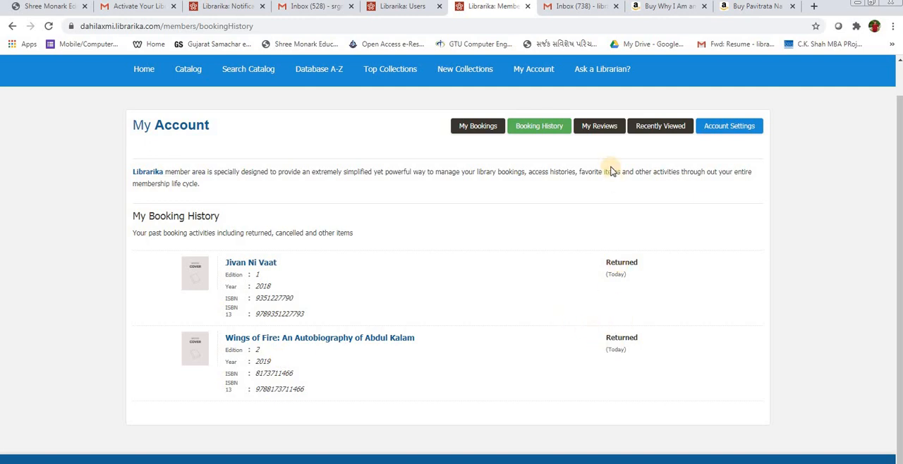
left_click(597, 126)
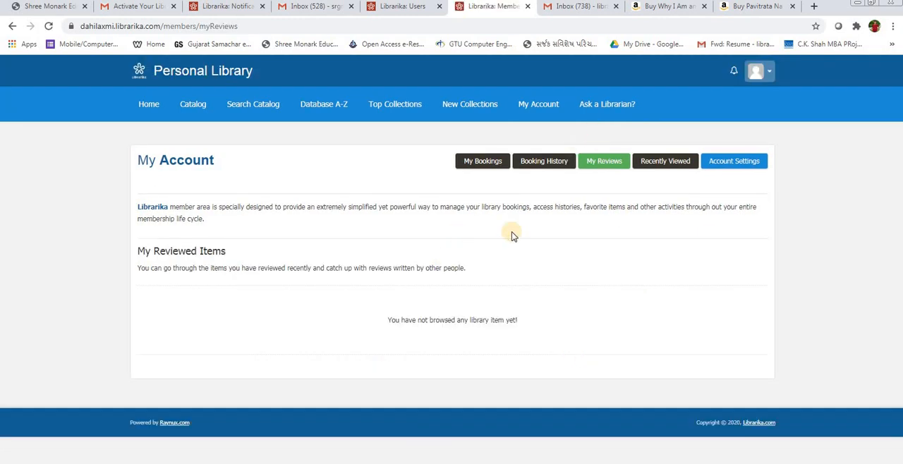
left_click(666, 162)
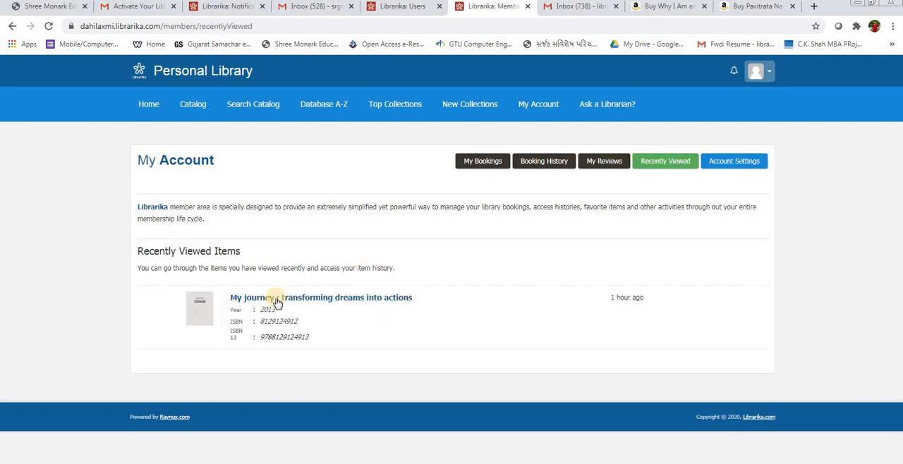
Step: In the member's account settings, upload the Desktop JPEG whose name begins with 53866420 as the profile photo and save the settings
left_click(747, 163)
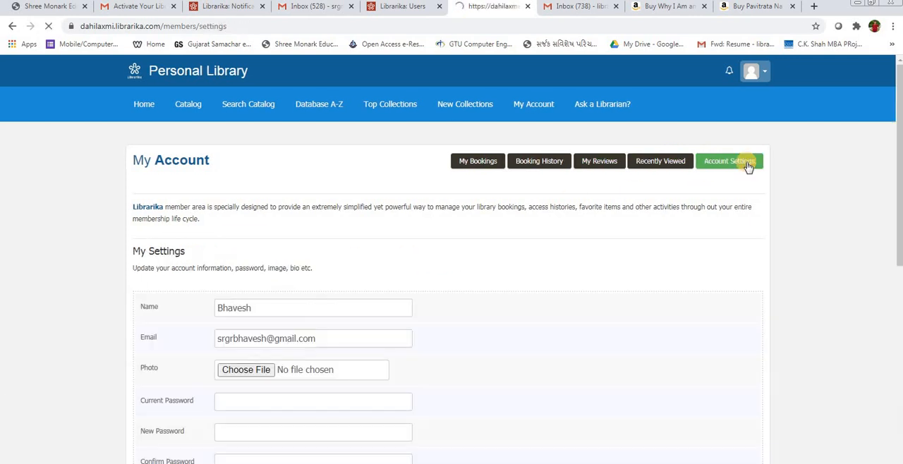
scroll(292, 355, "down", 2)
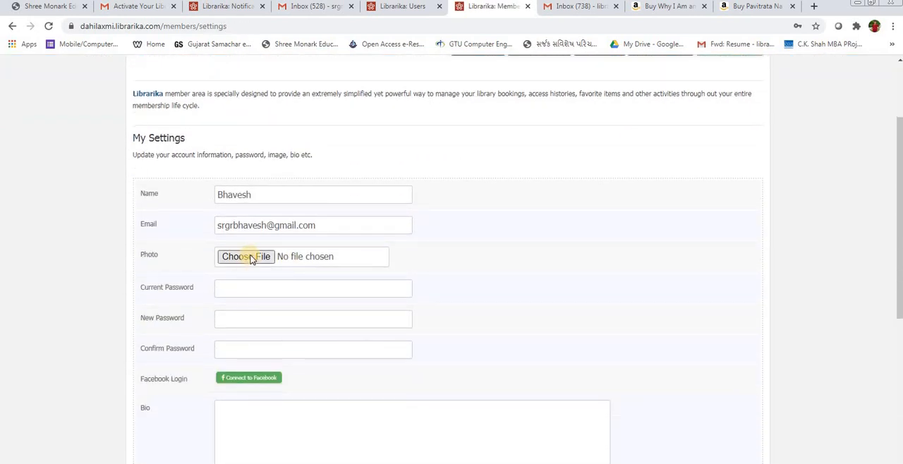
left_click(251, 258)
left_click(869, 103)
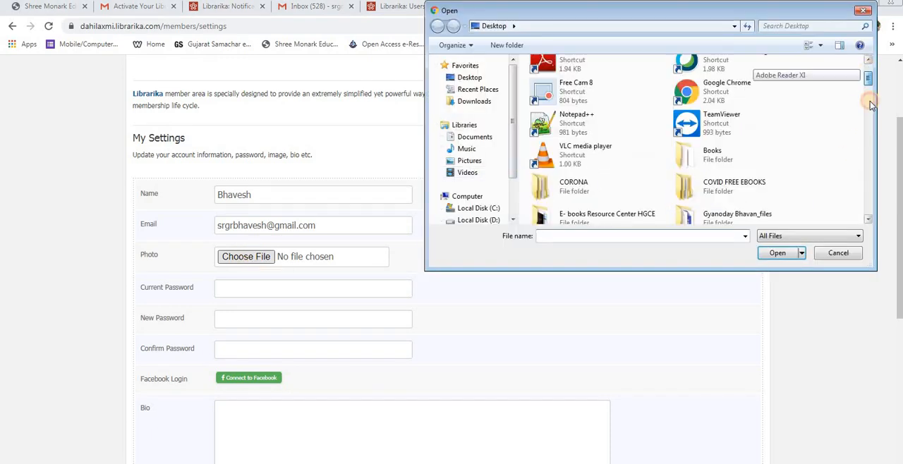
scroll(810, 127, "down", 10)
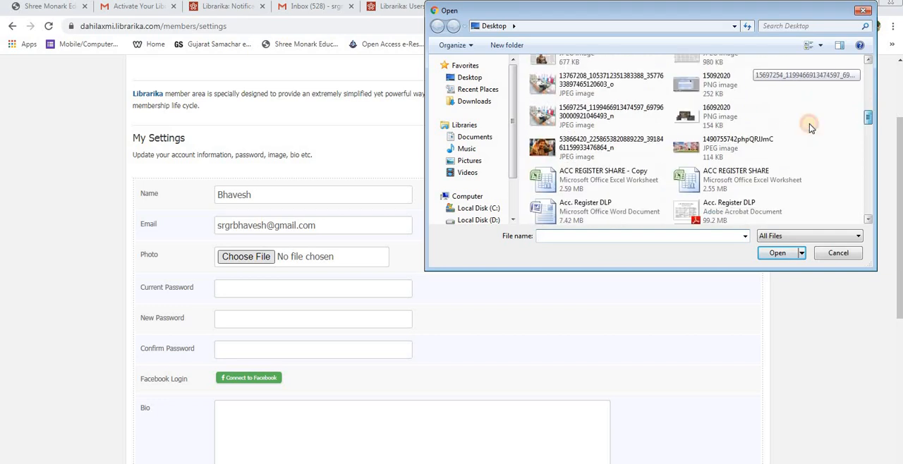
left_click(589, 150)
left_click(776, 254)
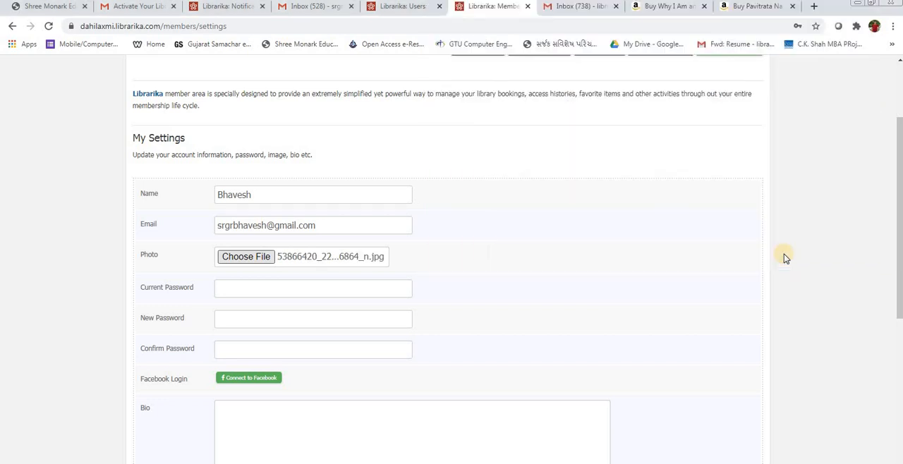
scroll(247, 288, "down", 3)
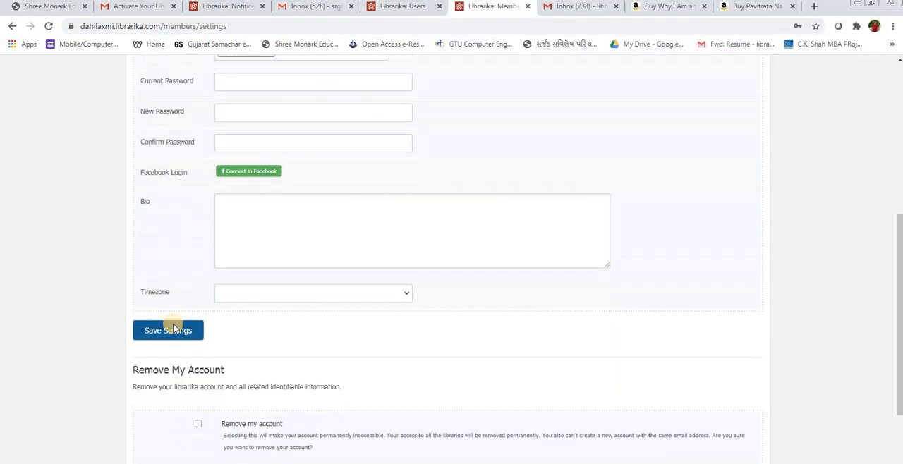
left_click(179, 314)
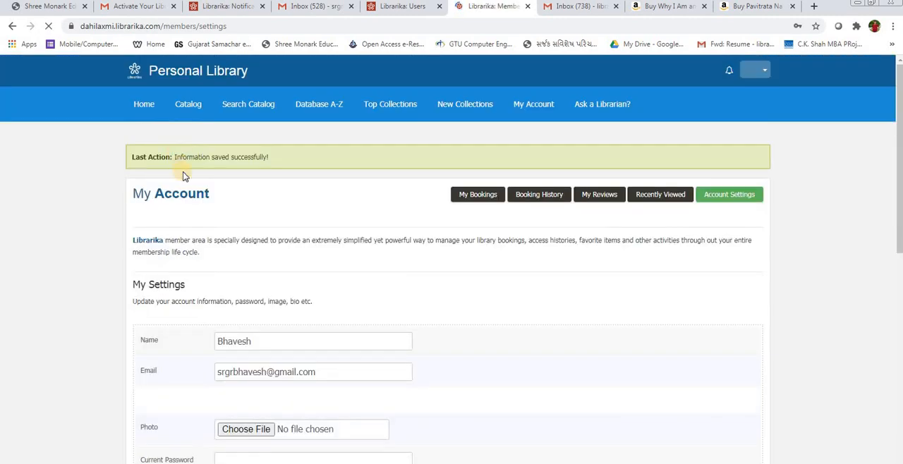
Step: Return to My Account and review the member's current bookings list
left_click(532, 105)
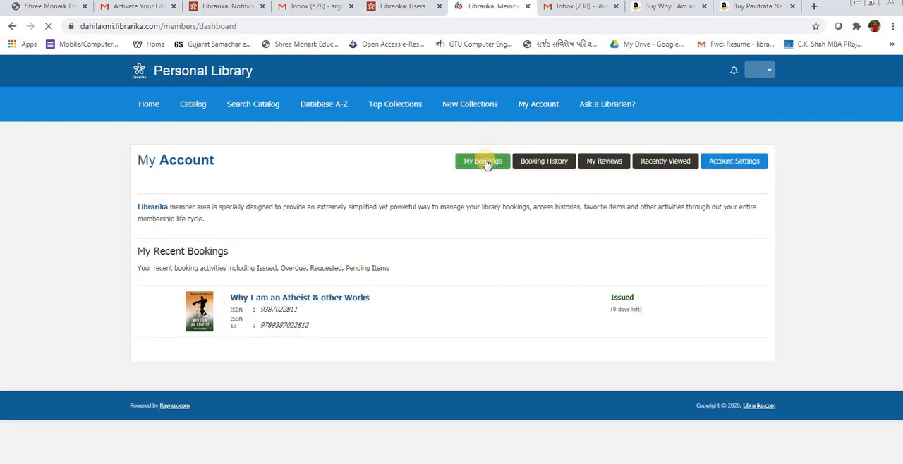
left_click(537, 161)
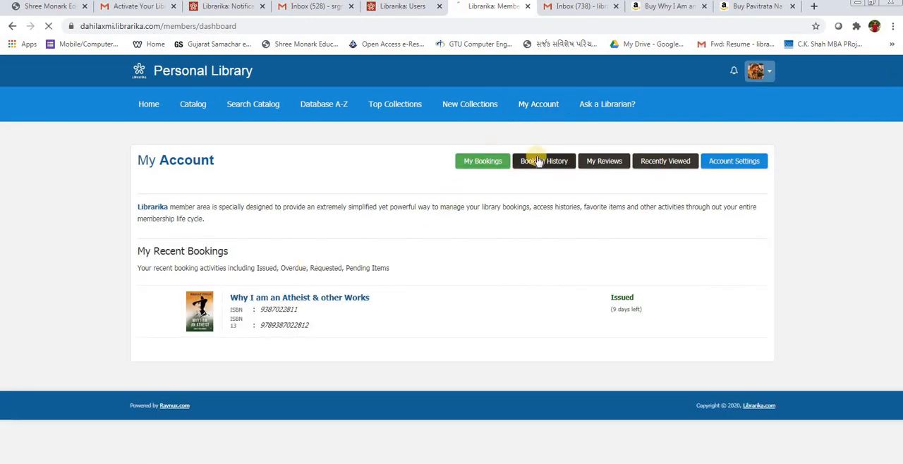
left_click(474, 163)
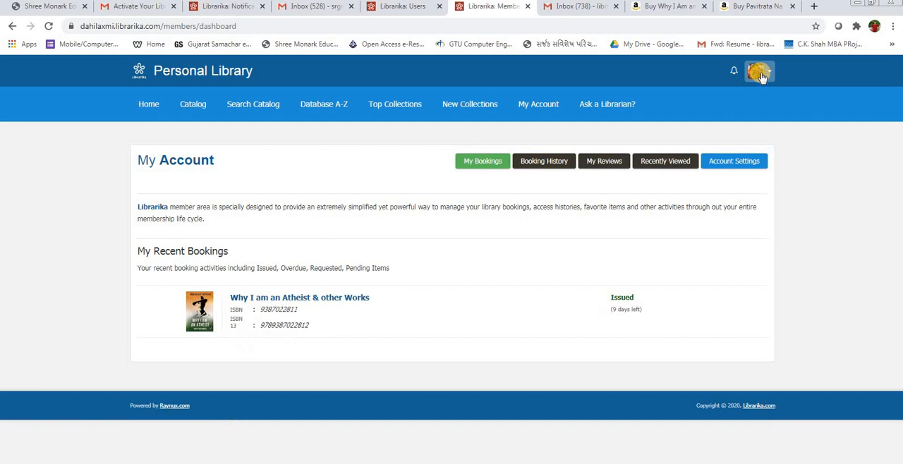
Step: Go from the member's Notifications page via the library home to New Collections and examine the details of "Why I Am an Atheist"
left_click(205, 8)
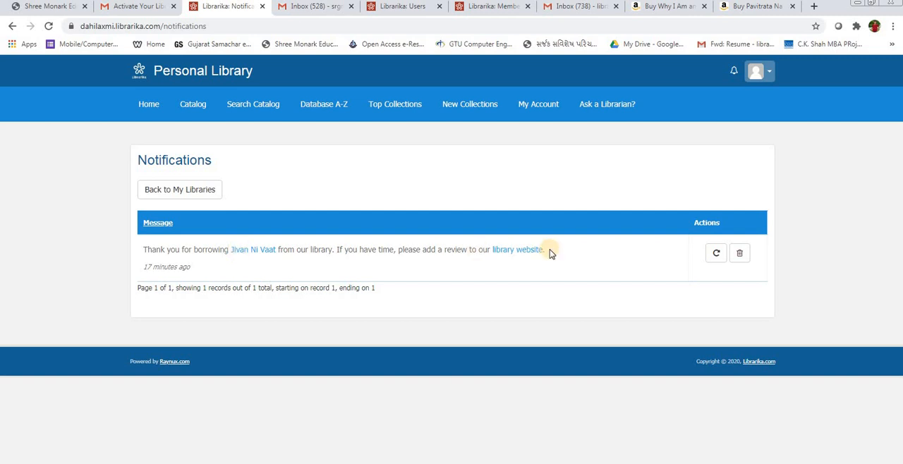
left_click(138, 105)
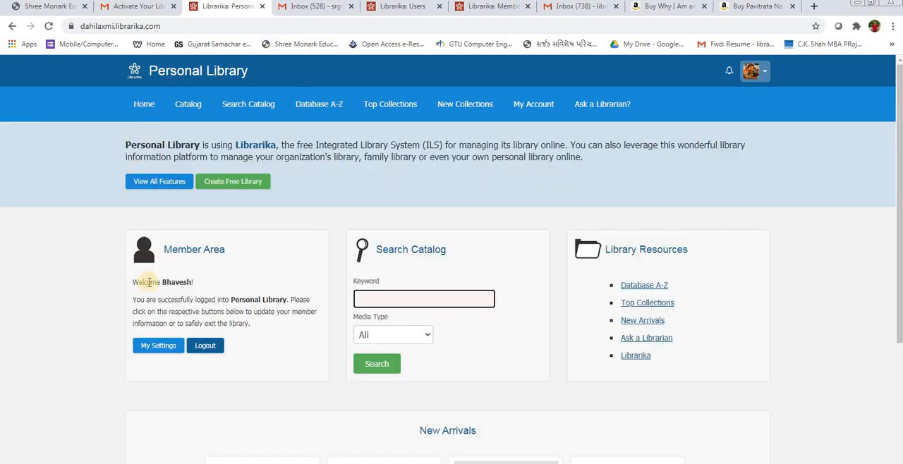
left_click(464, 105)
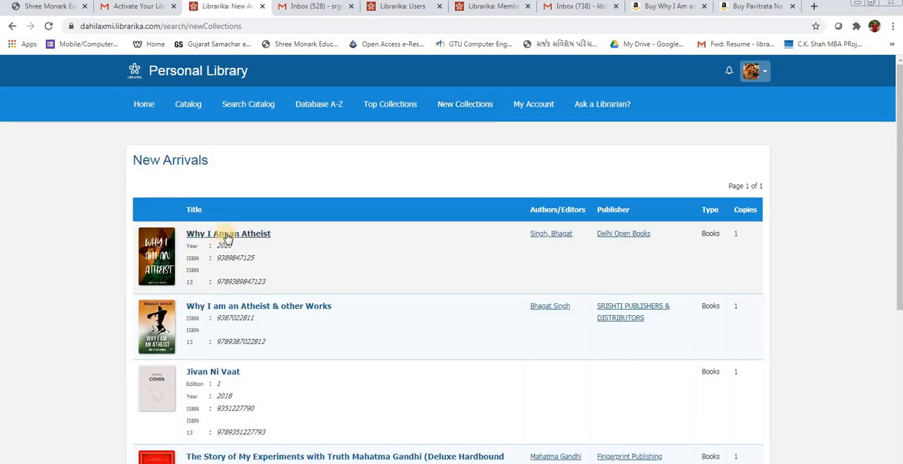
left_click(226, 236)
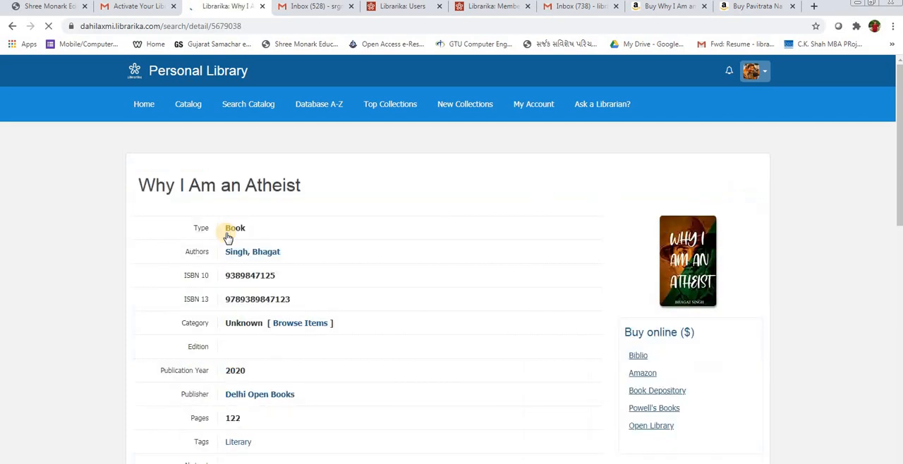
scroll(227, 239, "down", 10)
scroll(227, 239, "up", 10)
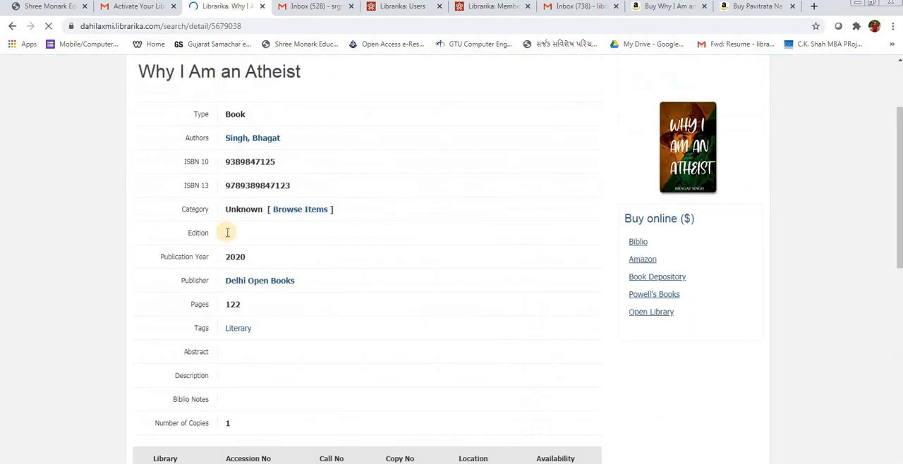
Step: Copy the title "Why I Am an Atheist" from the book's detail page
triple_click(231, 187)
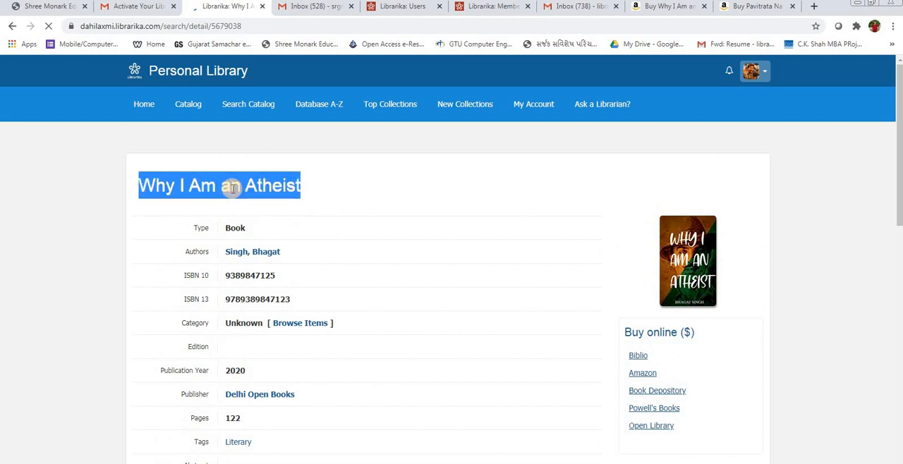
triple_click(248, 243)
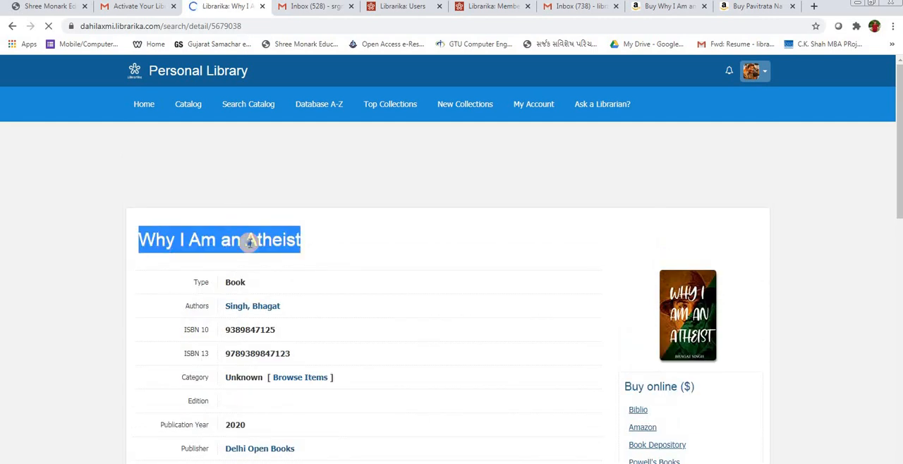
right_click(249, 243)
left_click(273, 253)
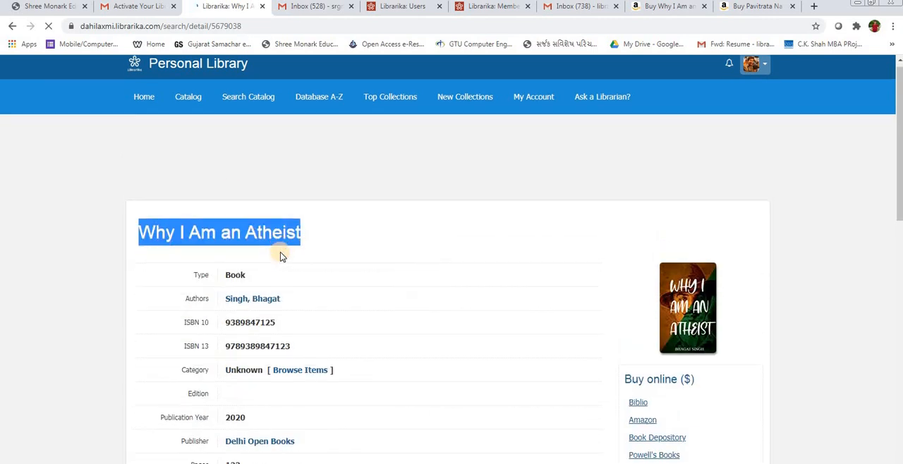
Step: Try to request the copy of "Why I Am an Atheist" from September 24 to October 1, 2020, then close the request form
scroll(282, 254, "down", 10)
left_click(250, 155)
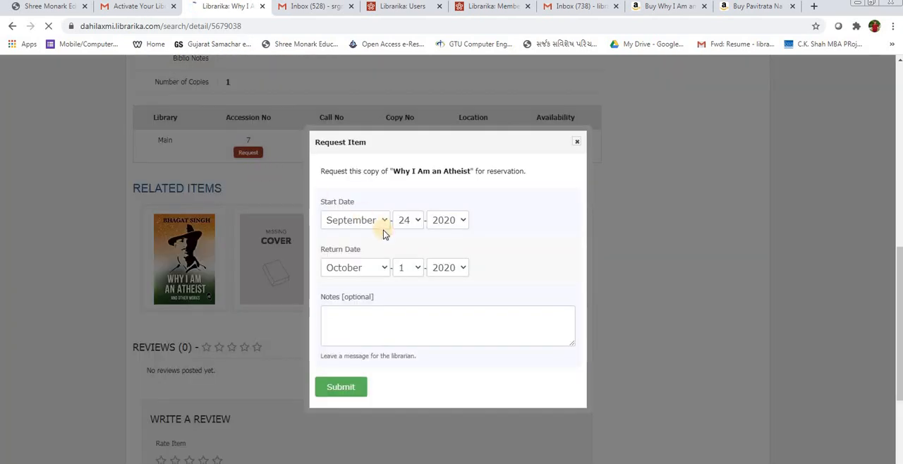
left_click(341, 388)
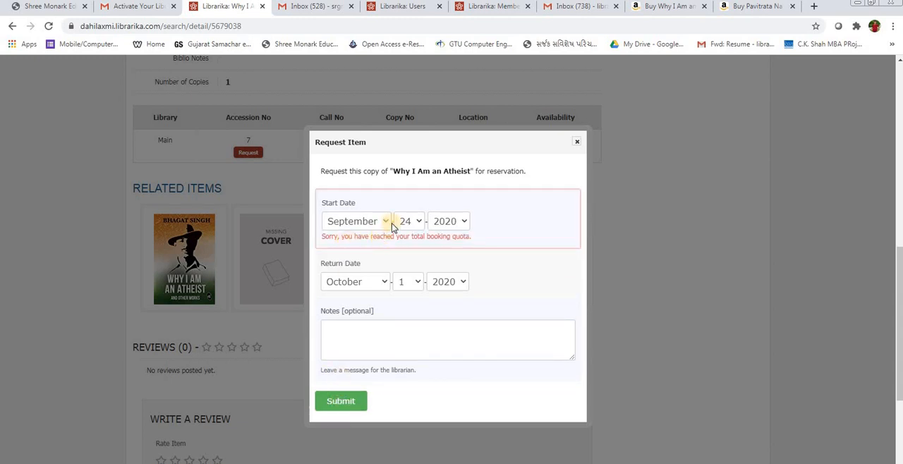
left_click(577, 145)
scroll(218, 236, "up", 7)
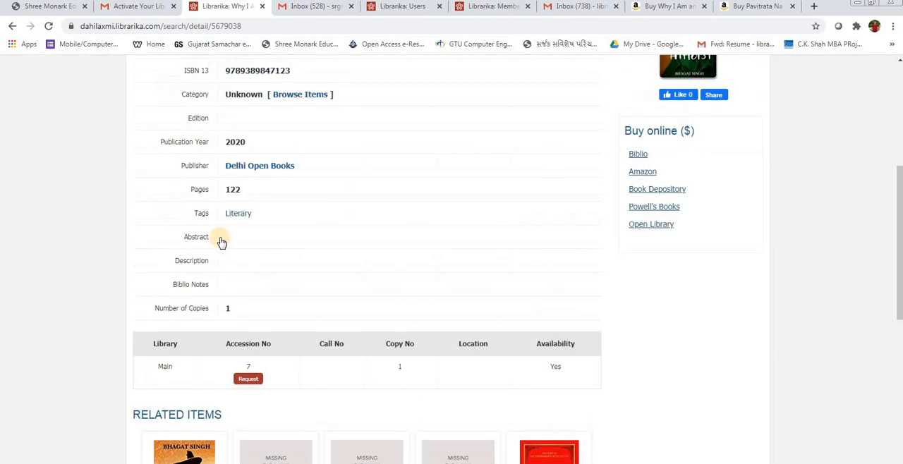
Step: Check the My Libraries page and the member's My Account page, and return to the Personal Library home page
left_click(405, 6)
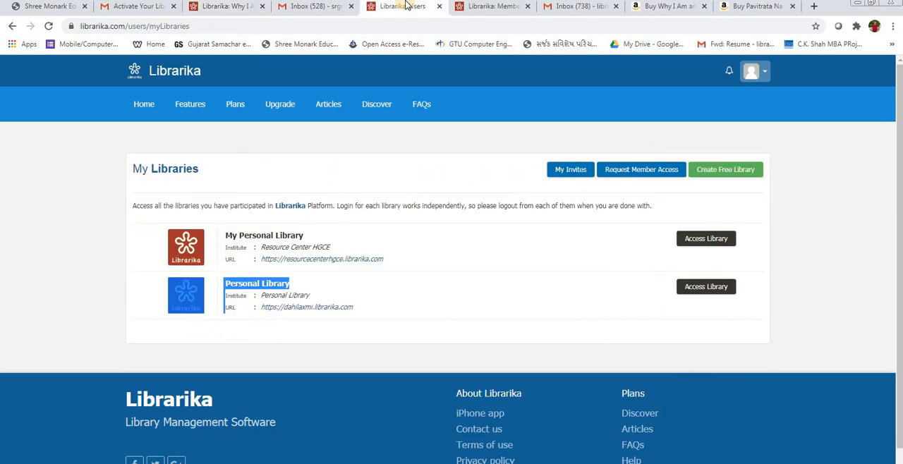
left_click(494, 6)
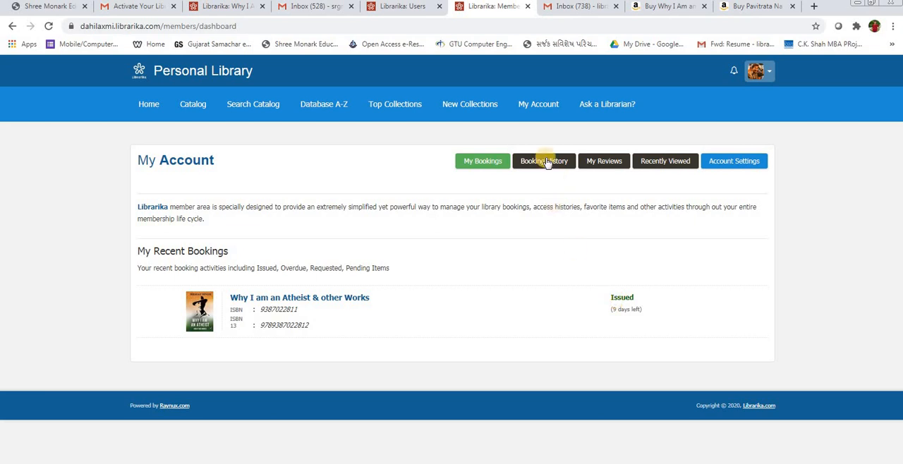
left_click(149, 105)
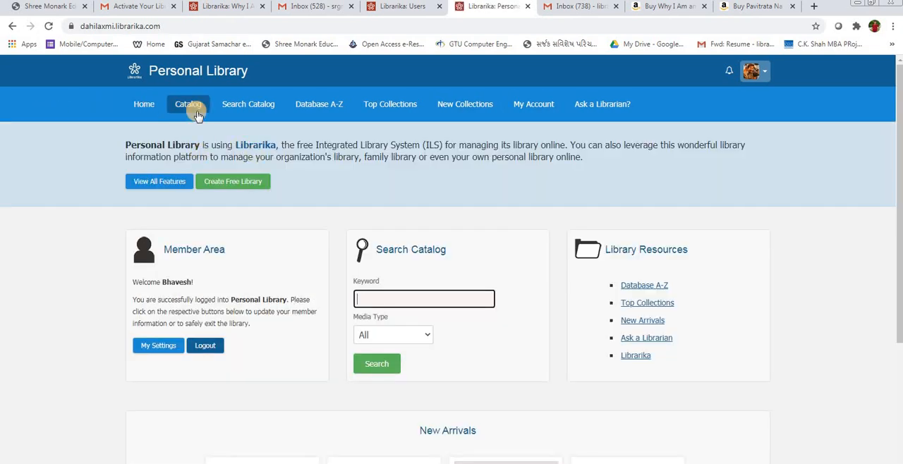
Step: Open the library's full catalog and look through the listed titles
left_click(198, 113)
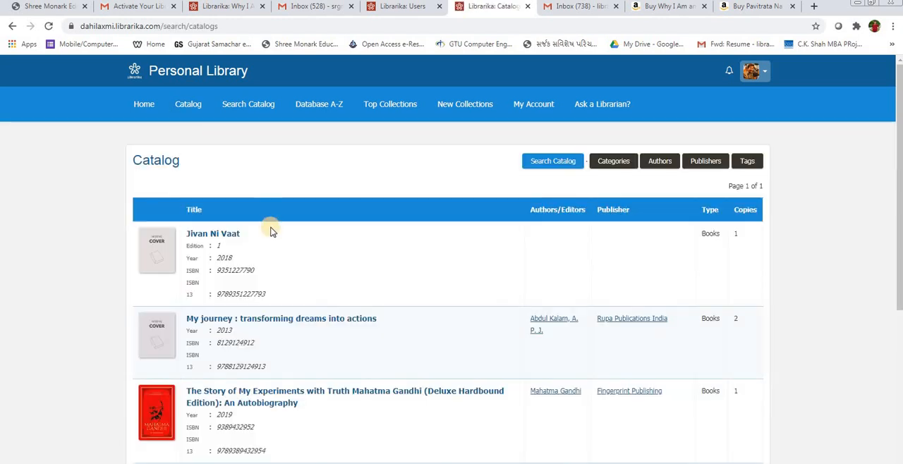
scroll(269, 230, "down", 3)
scroll(271, 230, "up", 3)
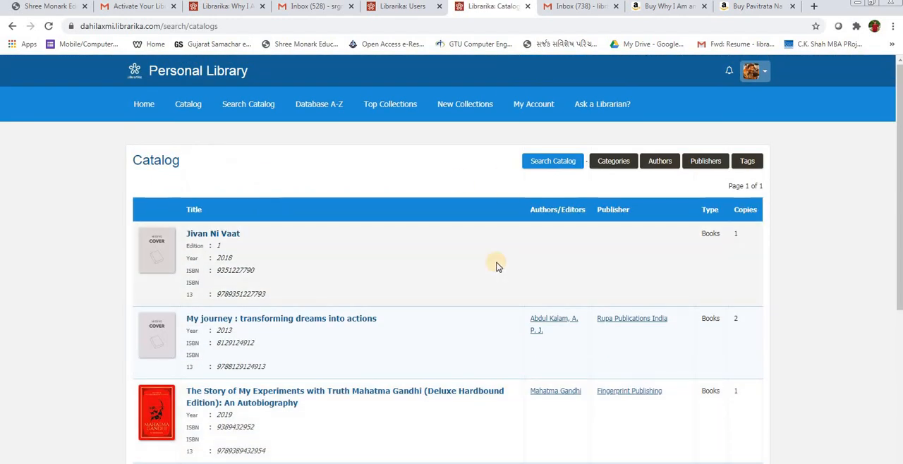
scroll(255, 165, "down", 3)
scroll(255, 165, "up", 3)
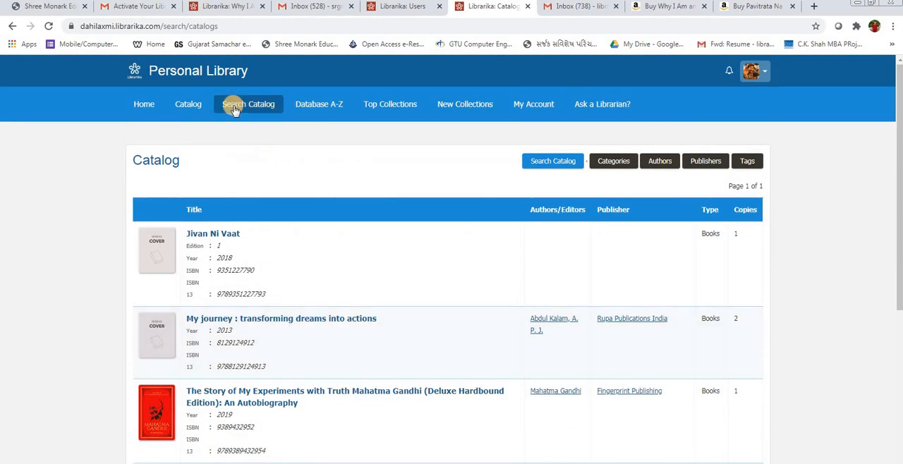
Step: View the new collections and the bookings in the member's account, and return to the library home page
left_click(459, 113)
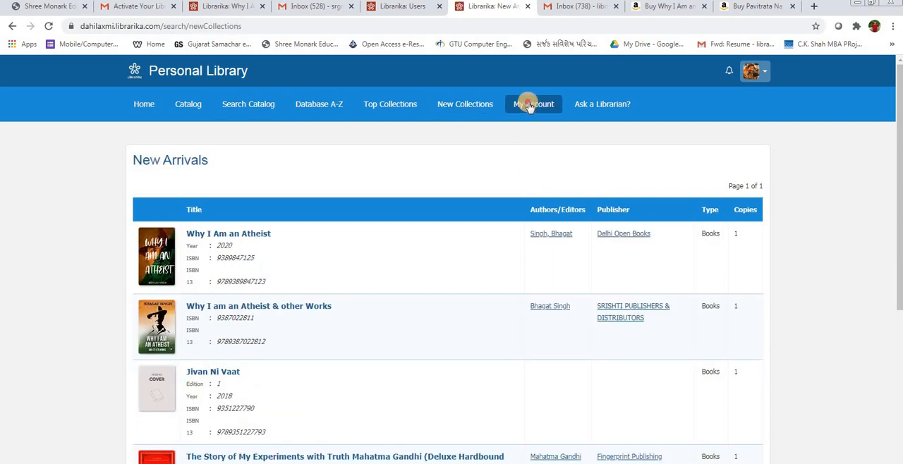
left_click(529, 106)
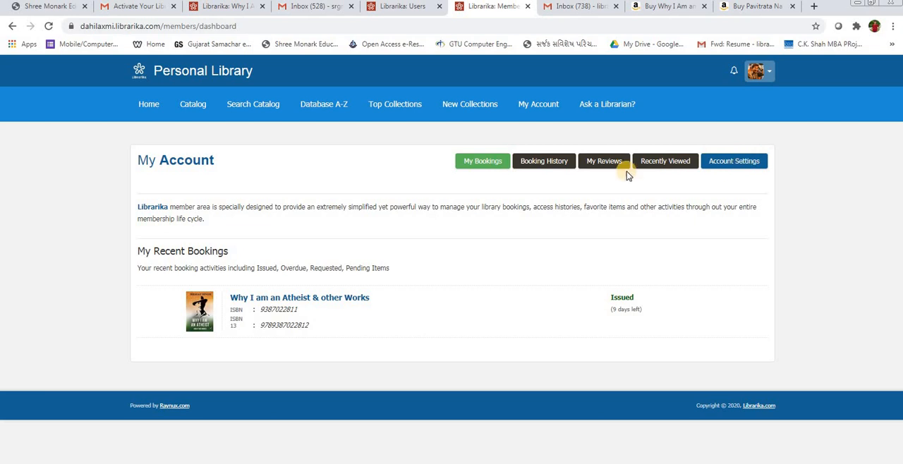
left_click(483, 162)
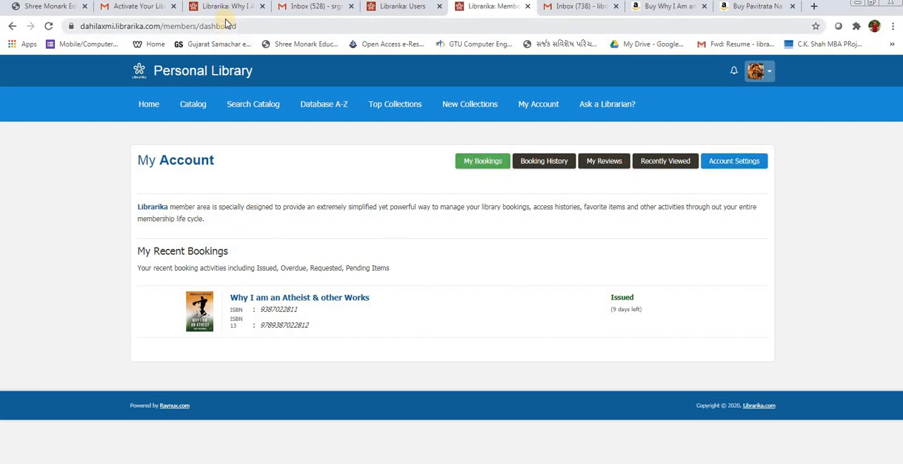
left_click(144, 106)
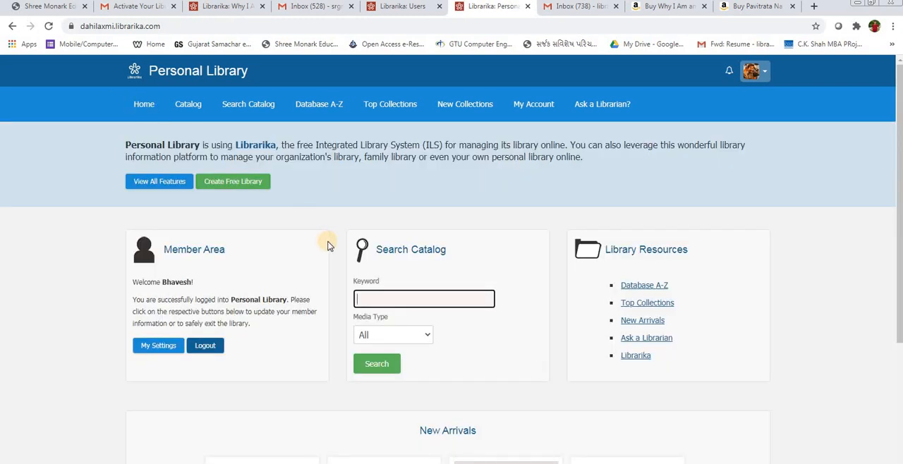
Step: Return the "Why I Am an Atheist" page to the Personal Library home and close the separate My Libraries page
left_click(221, 7)
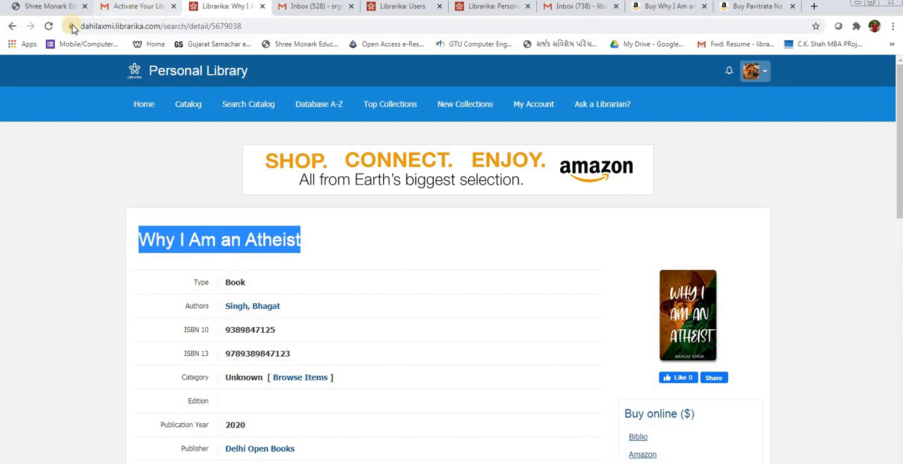
left_click(145, 106)
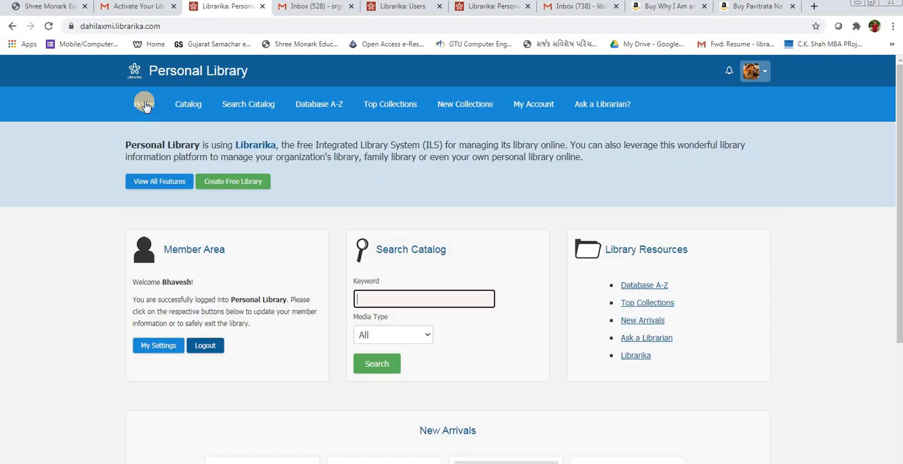
left_click(302, 8)
left_click(408, 7)
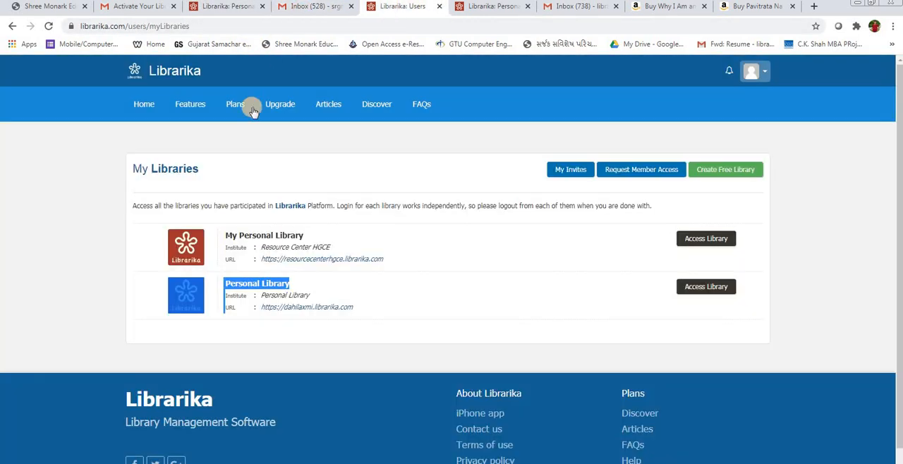
left_click(142, 106)
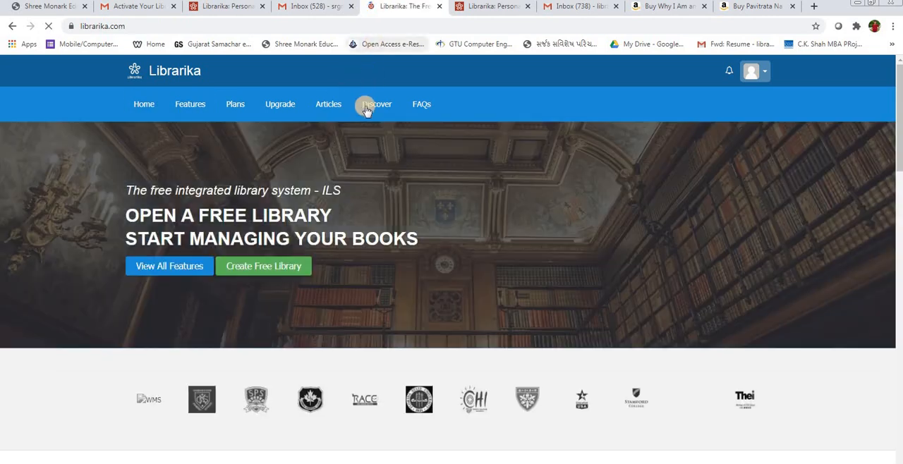
left_click(439, 6)
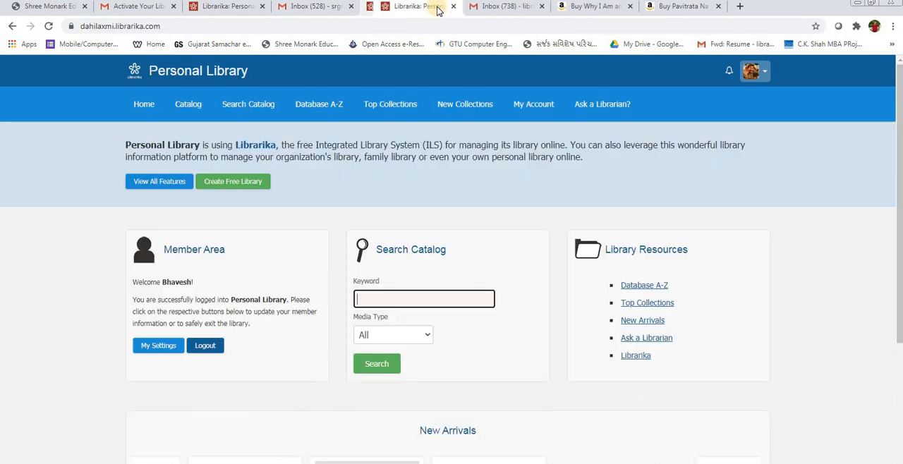
Step: Open "Jivan Ni Vaat" from the catalog search results and check the availability of its copy
left_click(247, 105)
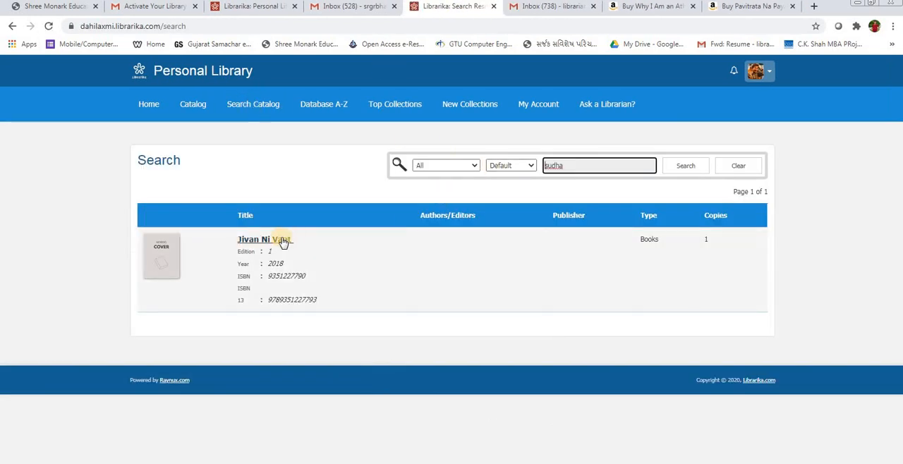
left_click(281, 242)
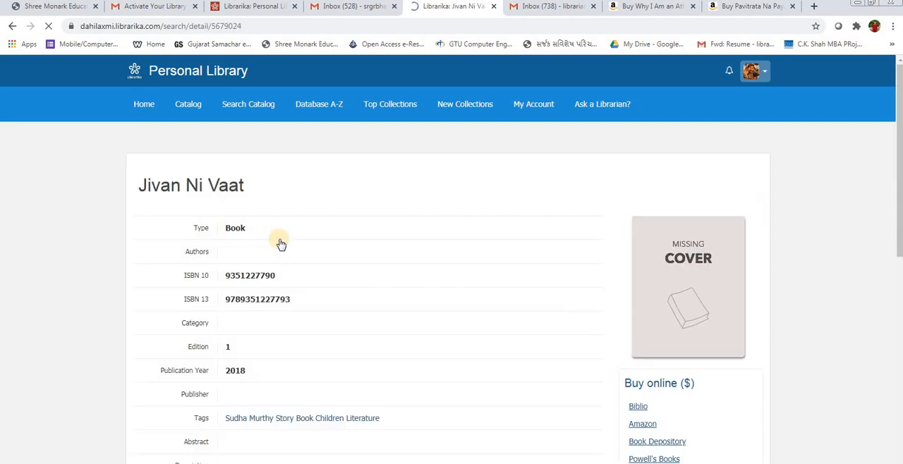
scroll(280, 244, "down", 4)
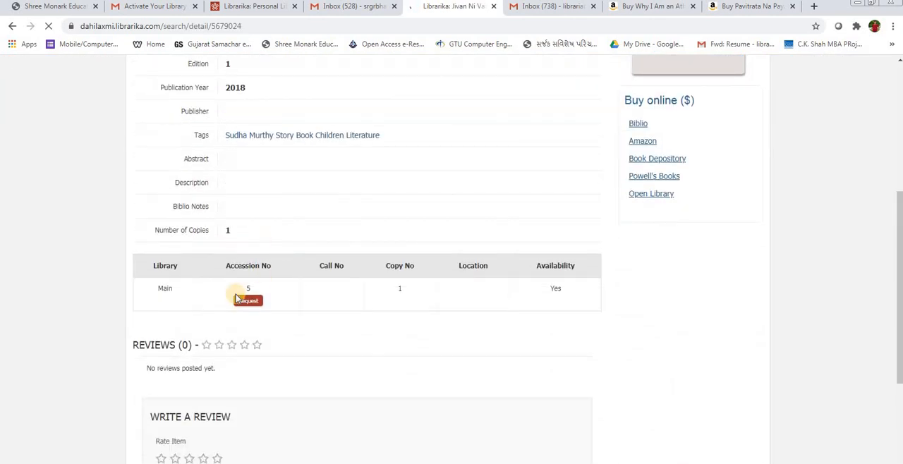
double_click(556, 267)
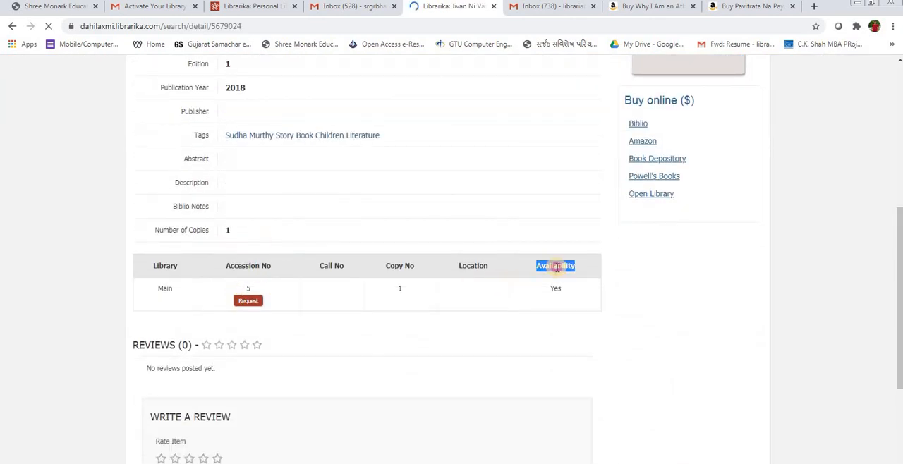
double_click(556, 288)
double_click(556, 265)
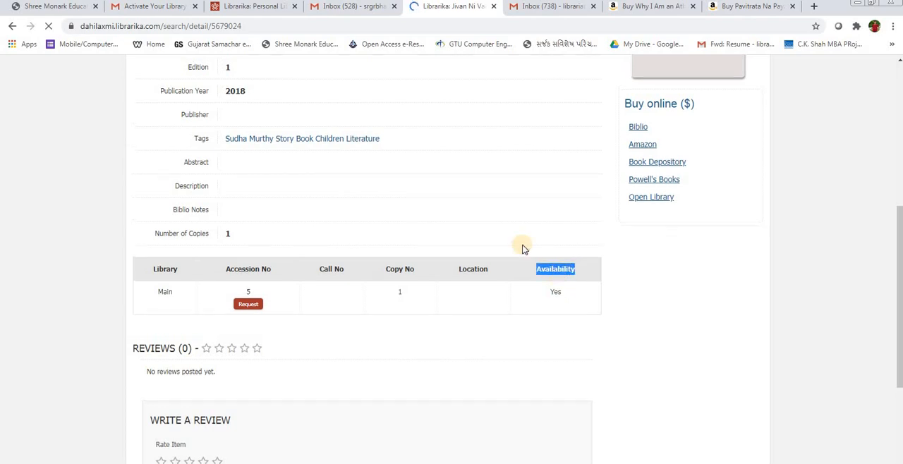
Step: Log the member out of Personal Library and log in with the prefilled librarian credentials
left_click(255, 6)
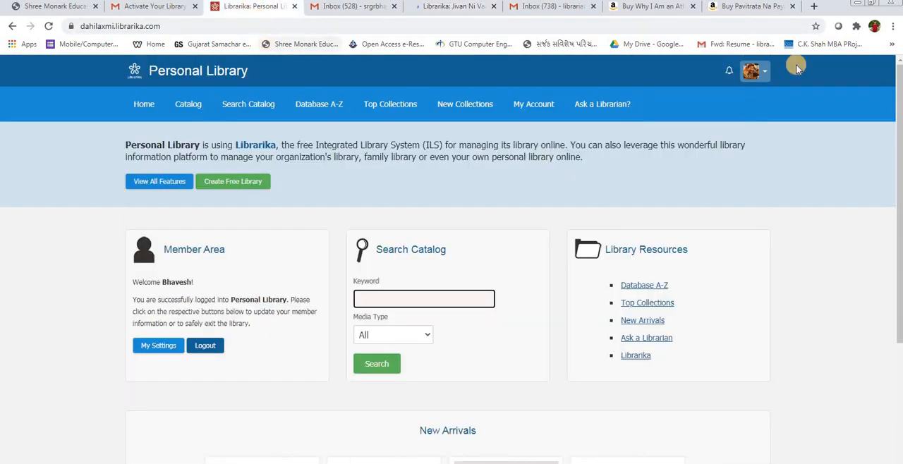
left_click(765, 74)
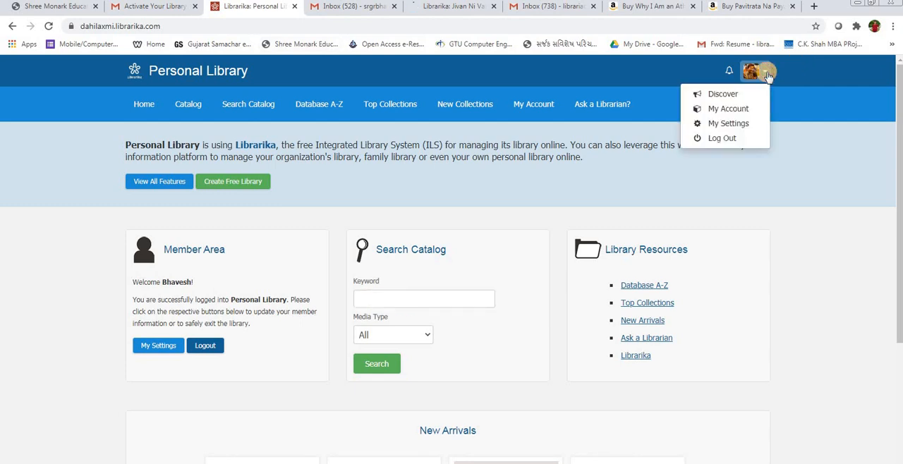
left_click(727, 139)
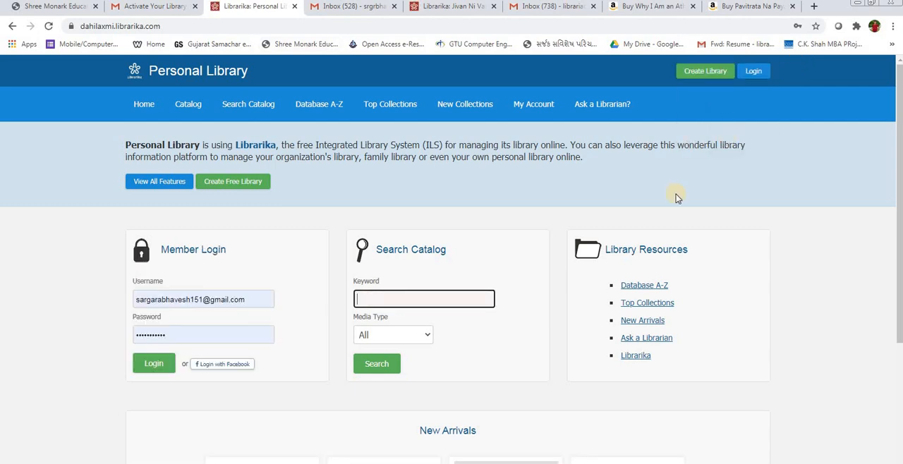
left_click(154, 363)
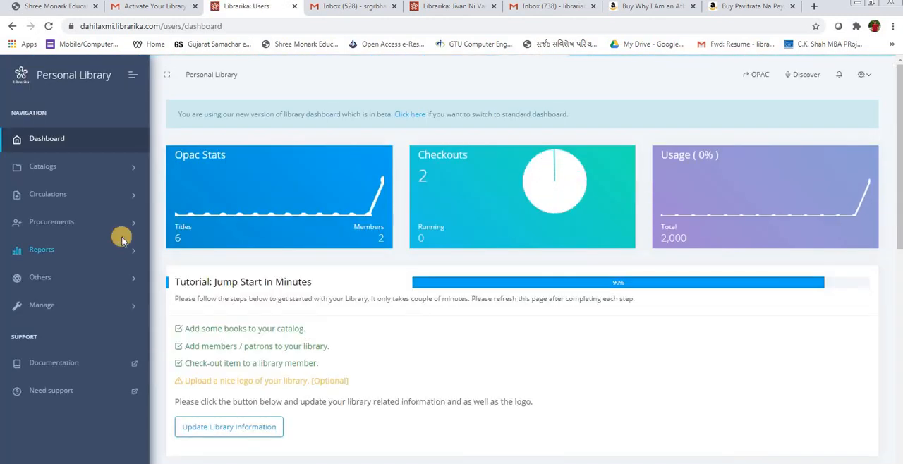
Step: Examine the librarian dashboard's statistics, new arrivals, members and overdues, and who borrowed "Why I am an Atheist & other Works"
scroll(323, 276, "down", 3)
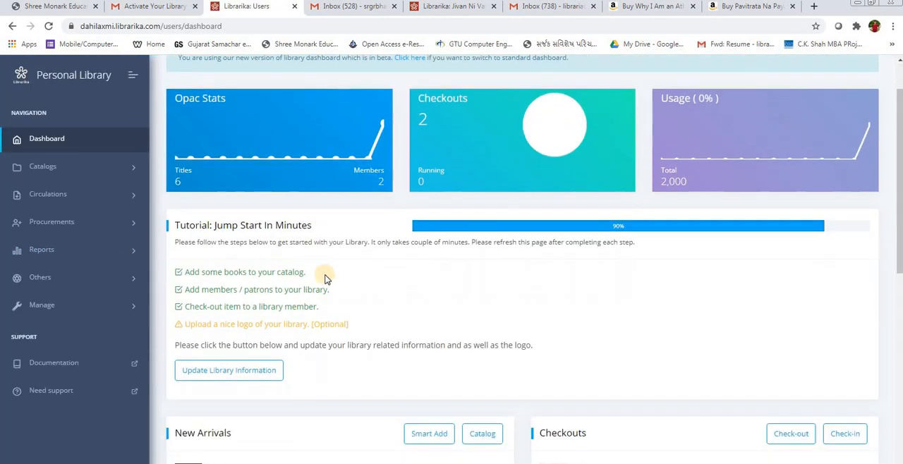
scroll(325, 278, "down", 3)
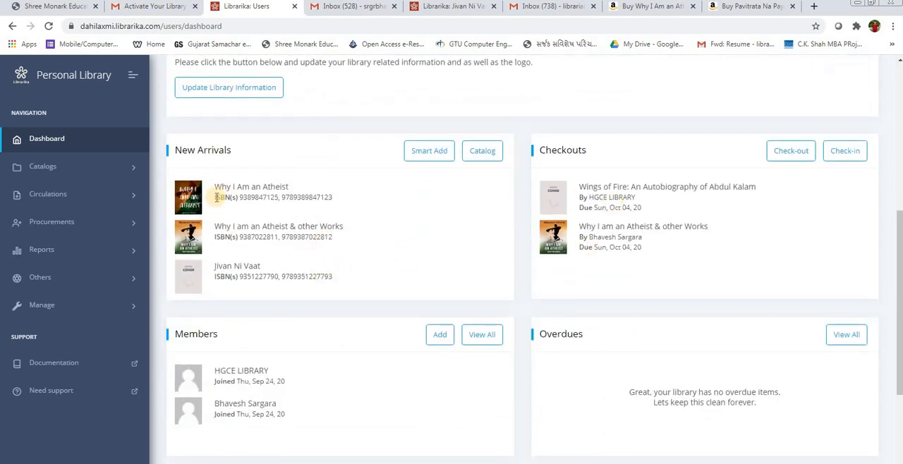
scroll(230, 201, "up", 5)
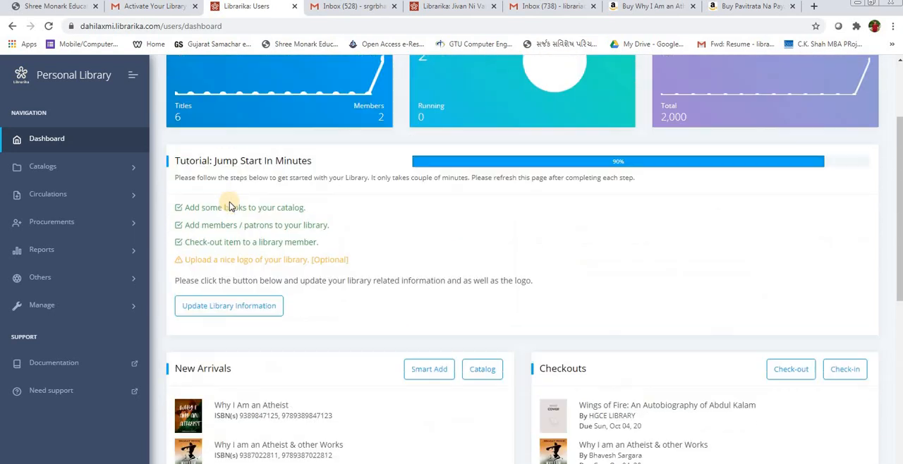
scroll(229, 202, "down", 2)
scroll(216, 202, "up", 2)
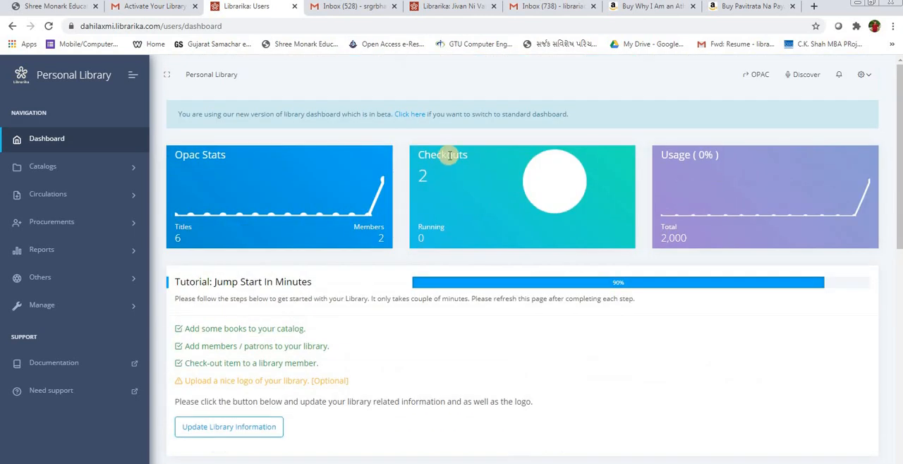
double_click(454, 159)
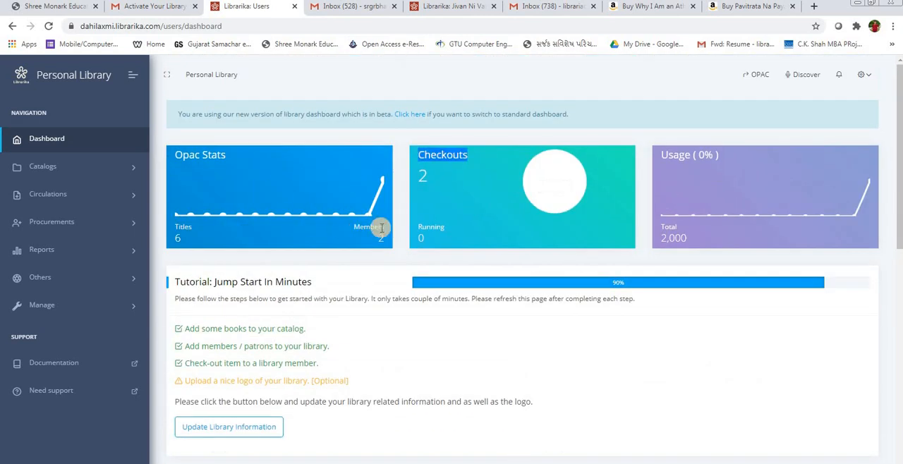
scroll(376, 230, "down", 2)
scroll(381, 228, "down", 2)
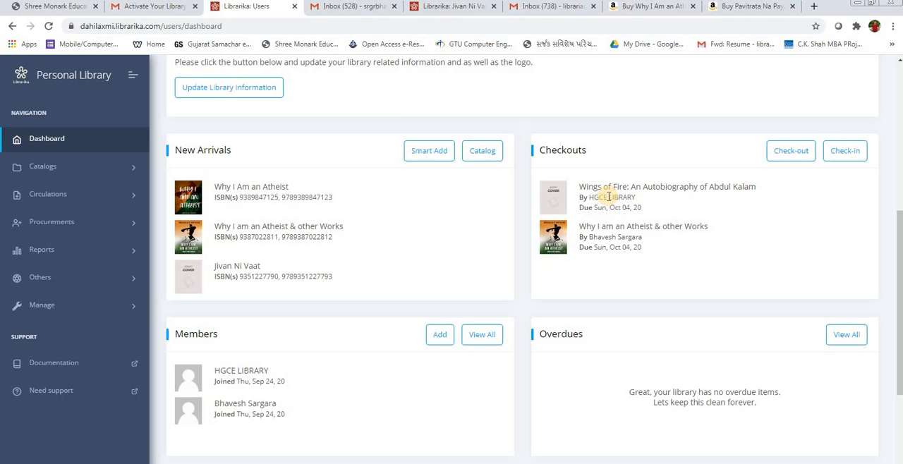
scroll(608, 197, "down", 2)
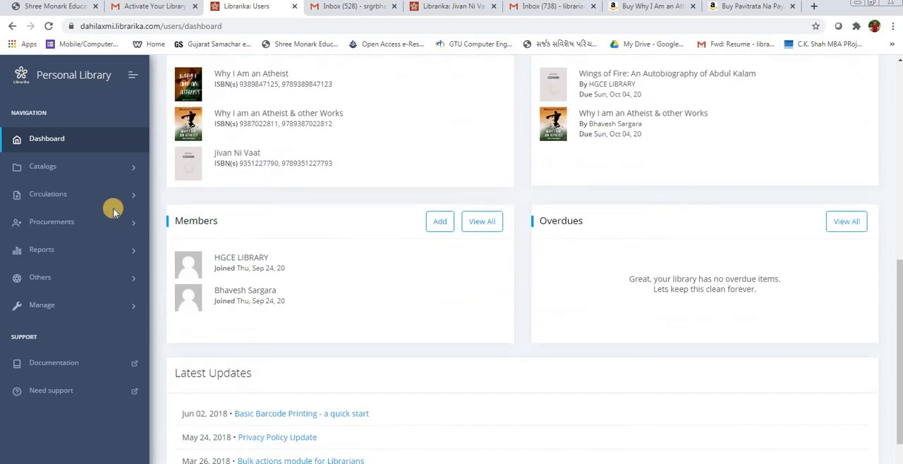
triple_click(601, 124)
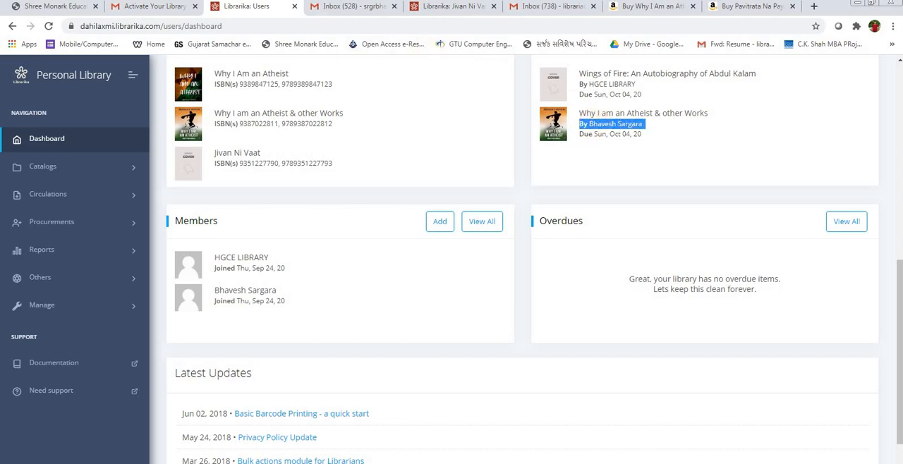
Step: Revisit the "Jivan Ni Vaat" details and the "Activate Your Library Now" email in Gmail, and return to the librarian dashboard
left_click(447, 7)
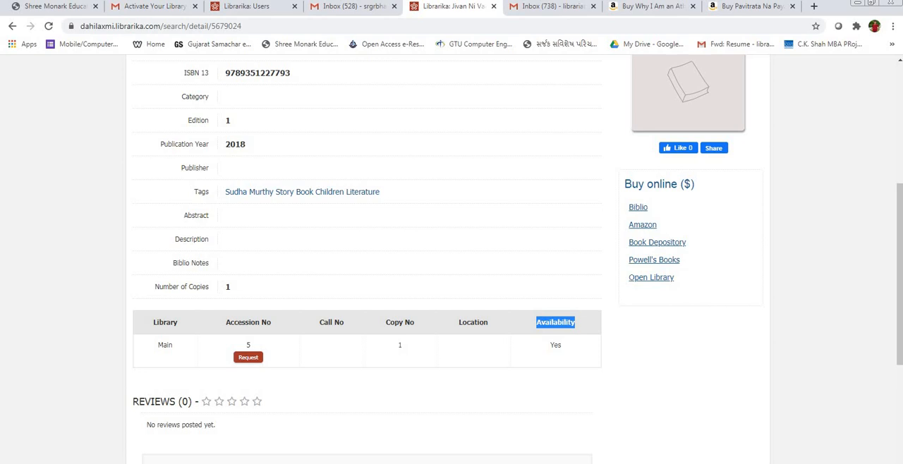
scroll(161, 438, "up", 1)
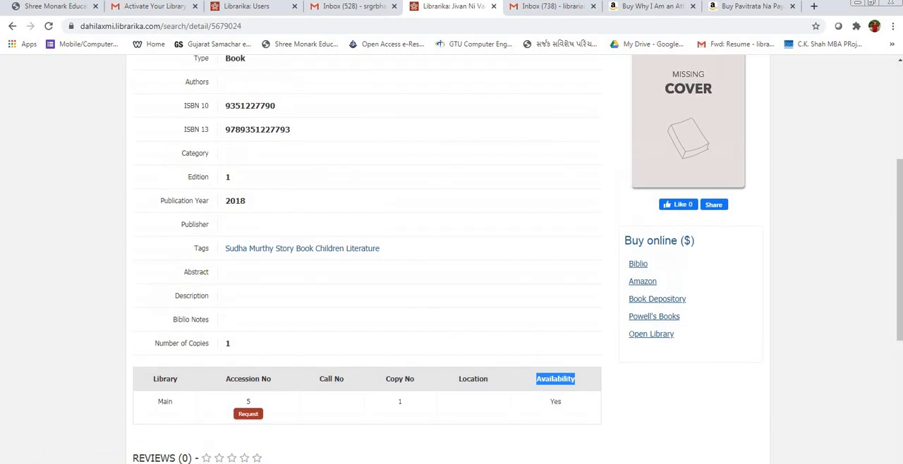
scroll(319, 336, "up", 3)
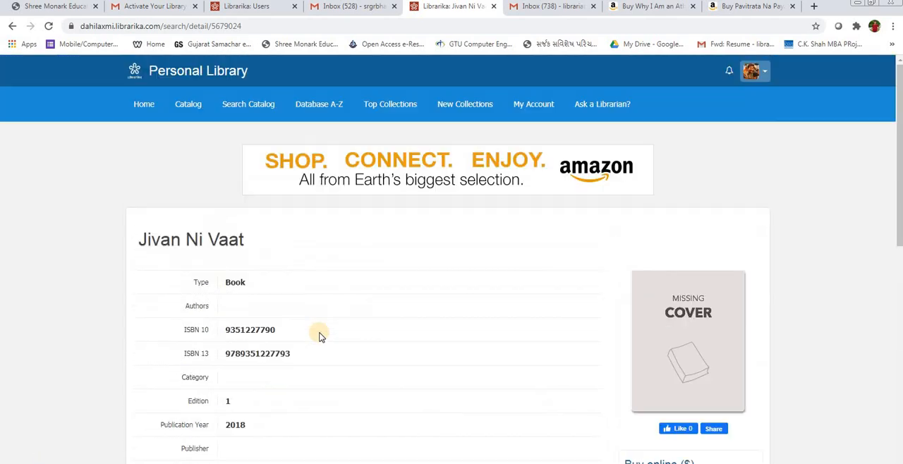
left_click(354, 9)
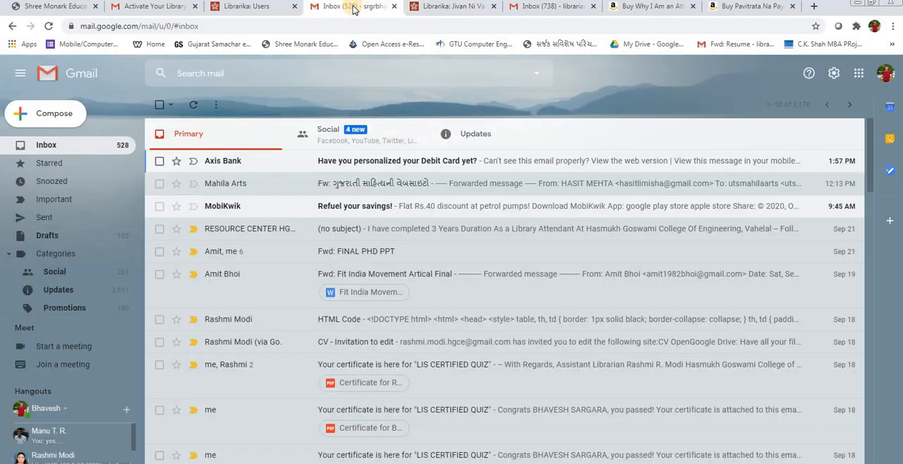
left_click(149, 9)
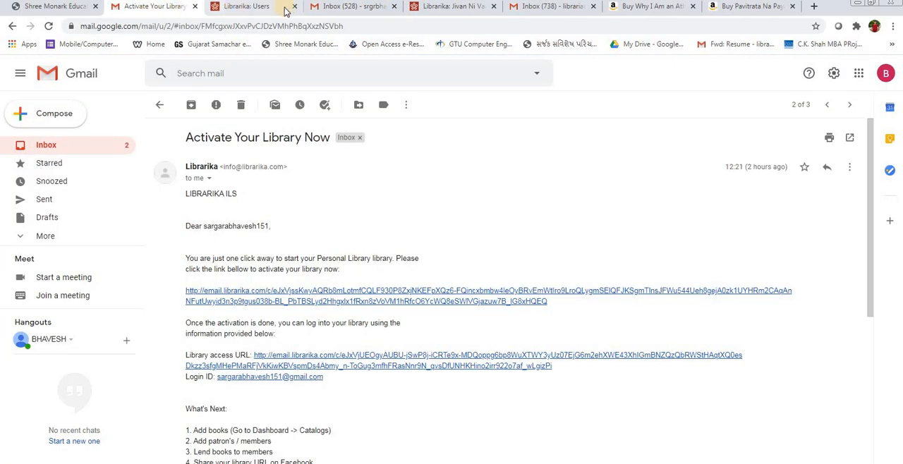
left_click(250, 6)
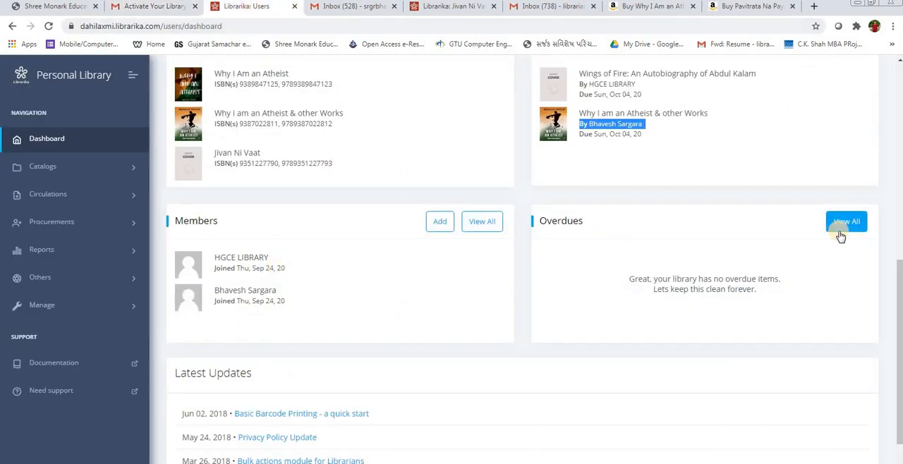
Step: Leave the librarian dashboard for the library's public home page and log the administrator out of Personal Library
scroll(840, 236, "down", 1)
scroll(841, 237, "up", 8)
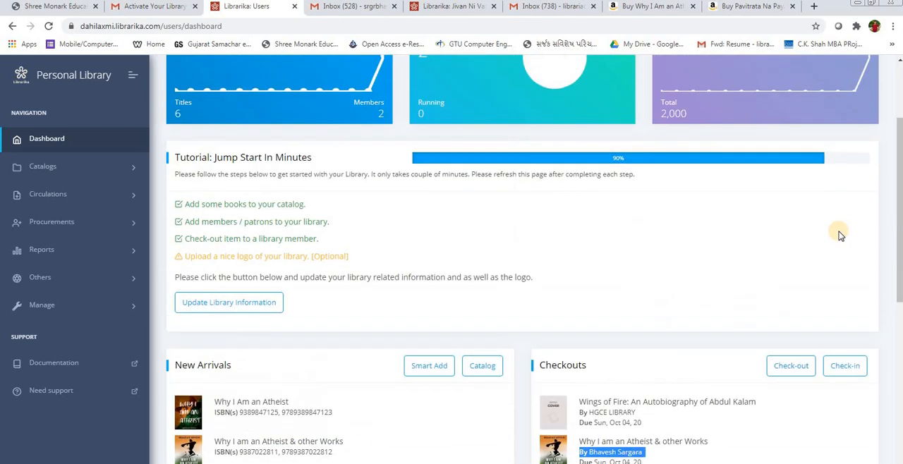
left_click(757, 76)
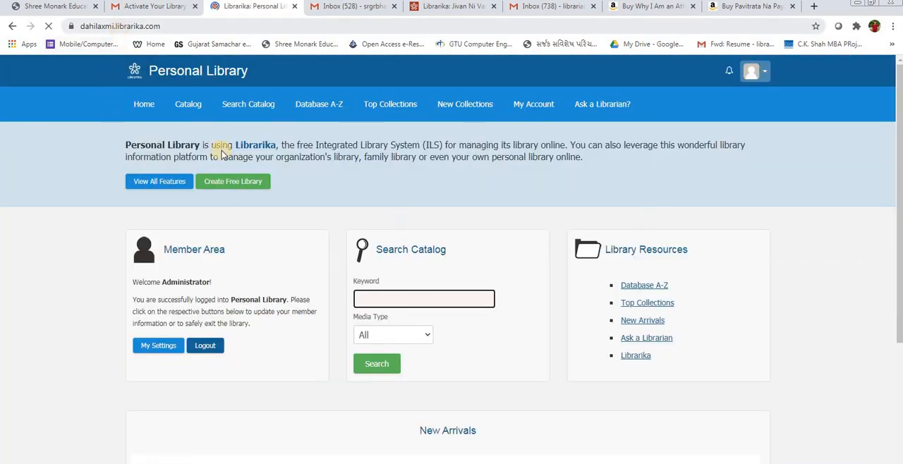
left_click(534, 104)
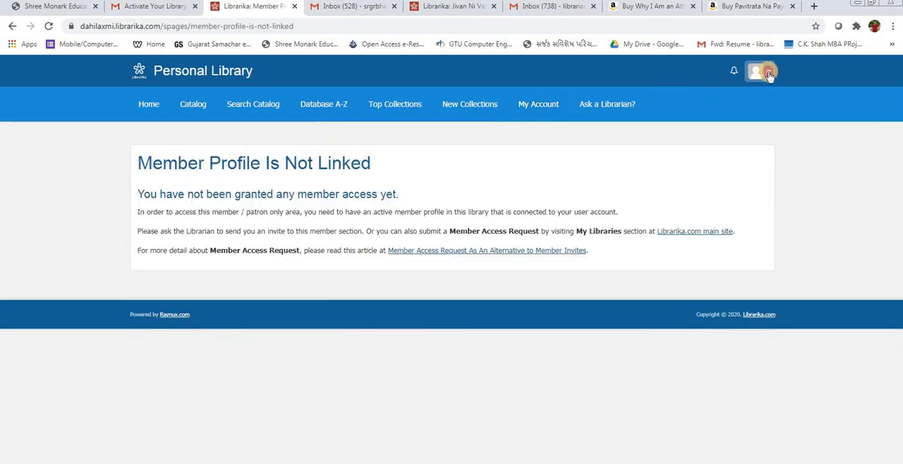
left_click(768, 74)
left_click(721, 124)
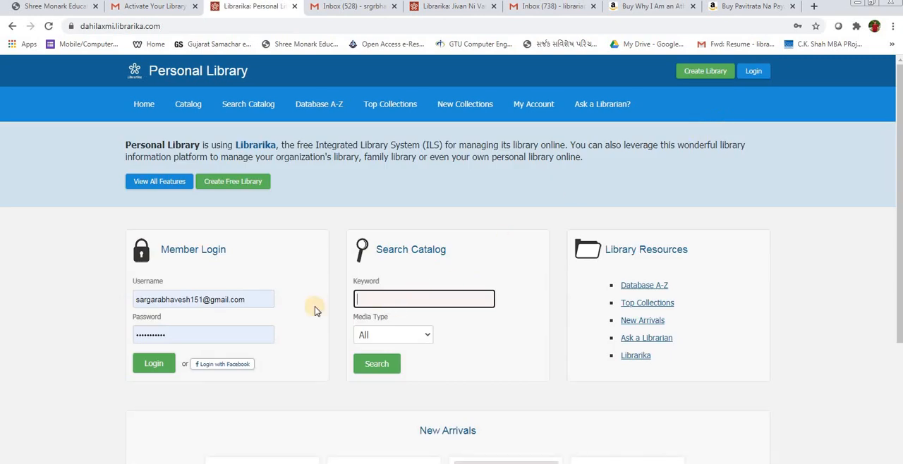
Step: Go to the main librarika.com site by removing the "dahilaxmi" subdomain from the address
double_click(181, 299)
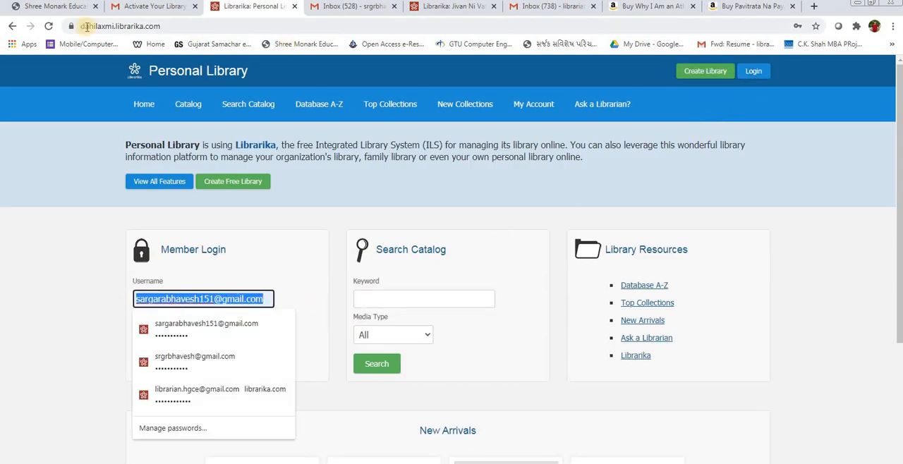
left_click(117, 26)
left_click_drag(117, 26, 61, 46)
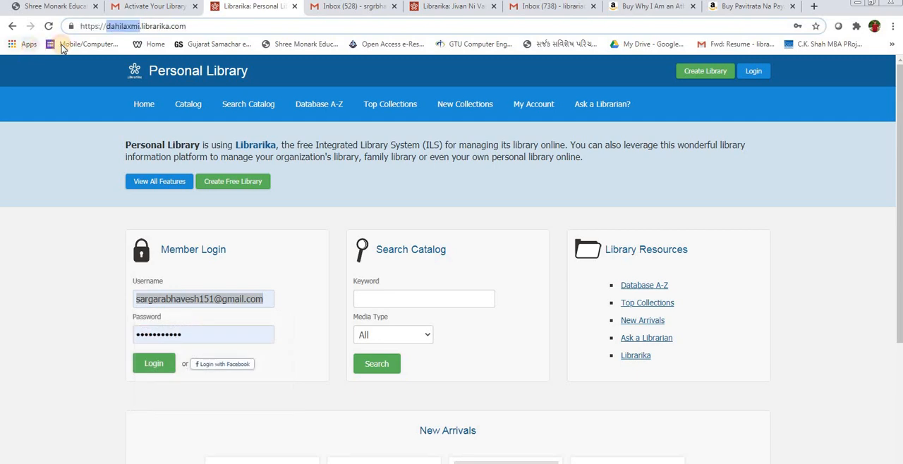
key("BackSpace")
key("Return")
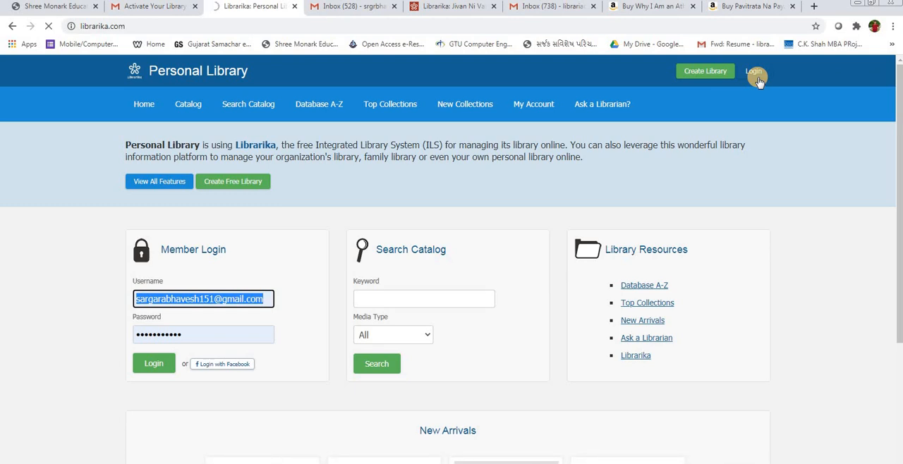
Step: Open Personal Library's member account from My Libraries and read its recent bookings section
mouse_move(753, 77)
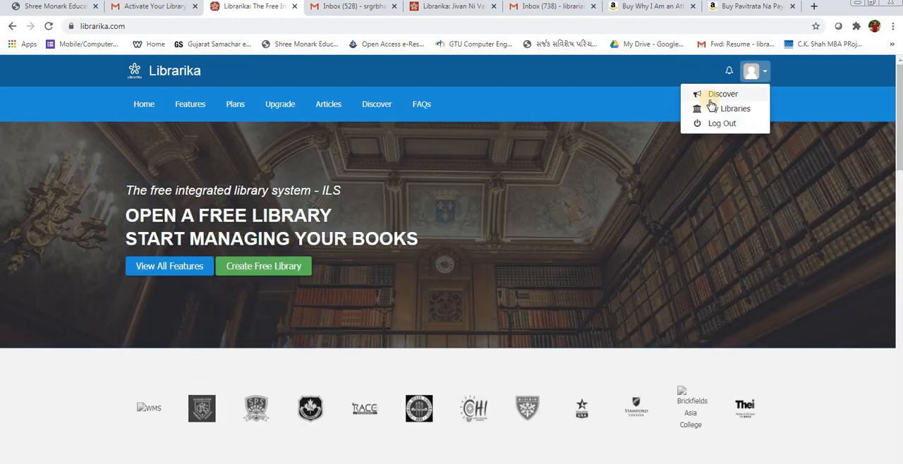
left_click(717, 110)
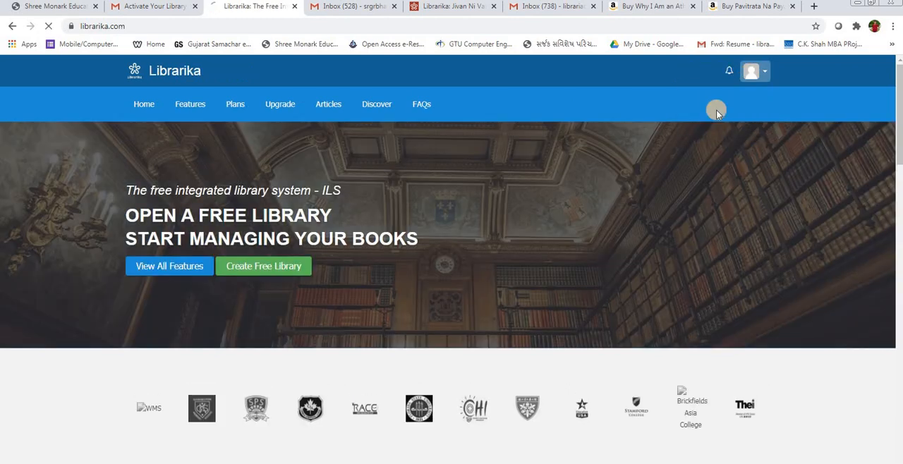
left_click(726, 292)
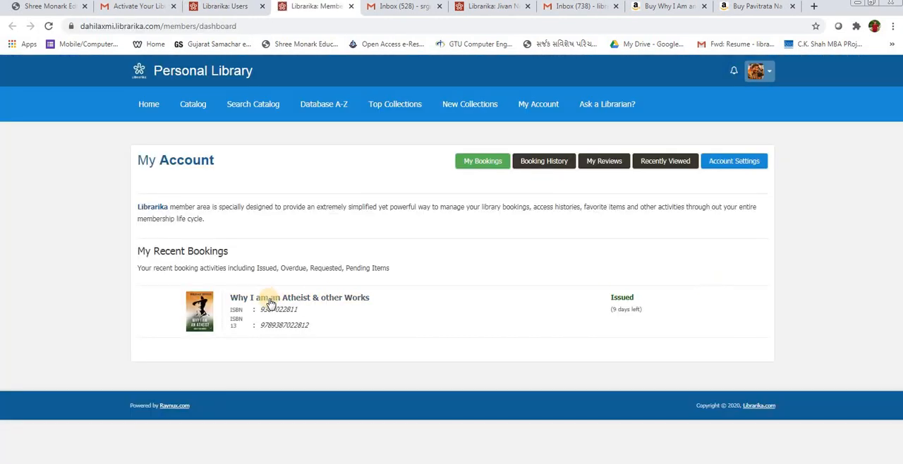
triple_click(168, 266)
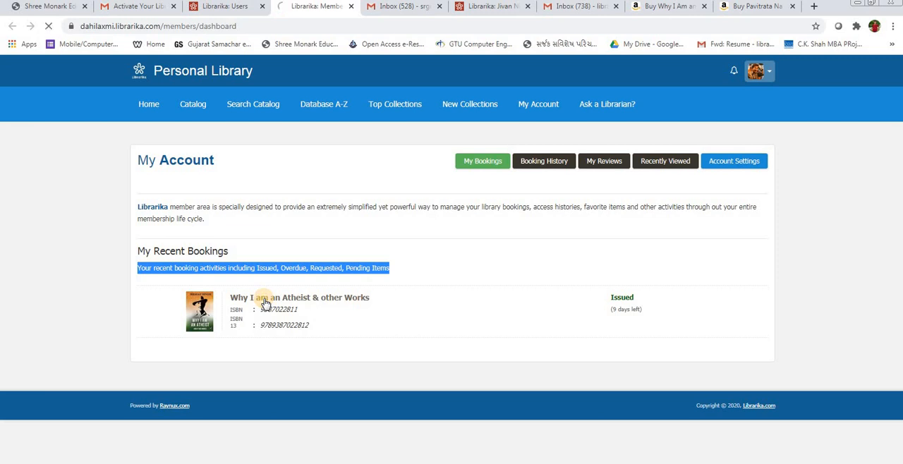
Step: Open "Why I am an Atheist & other Works" from the recent bookings and look through its catalog record
scroll(266, 302, "down", 3)
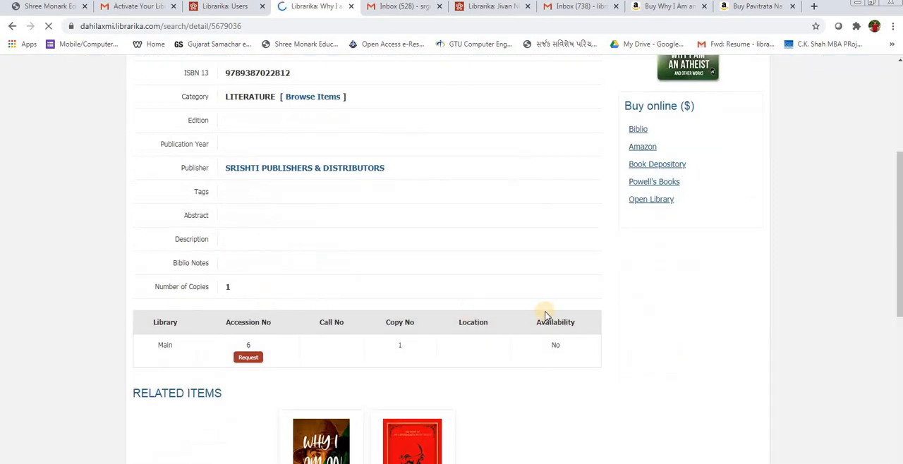
scroll(558, 323, "up", 3)
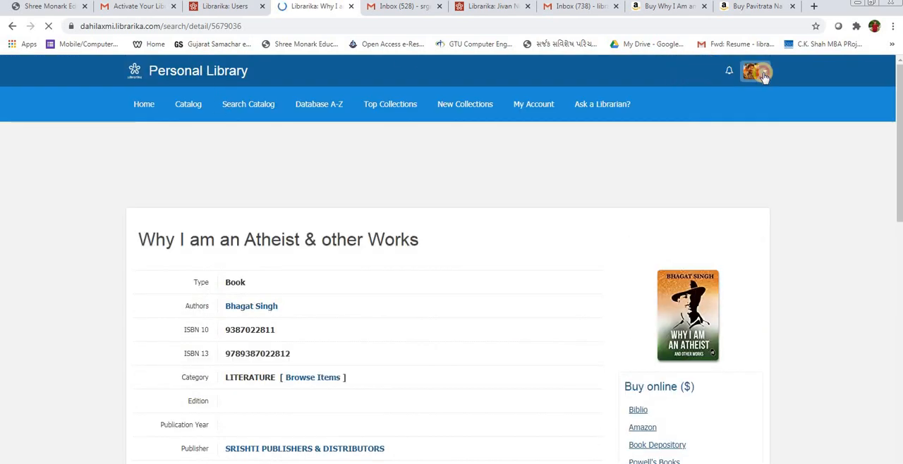
left_click(764, 76)
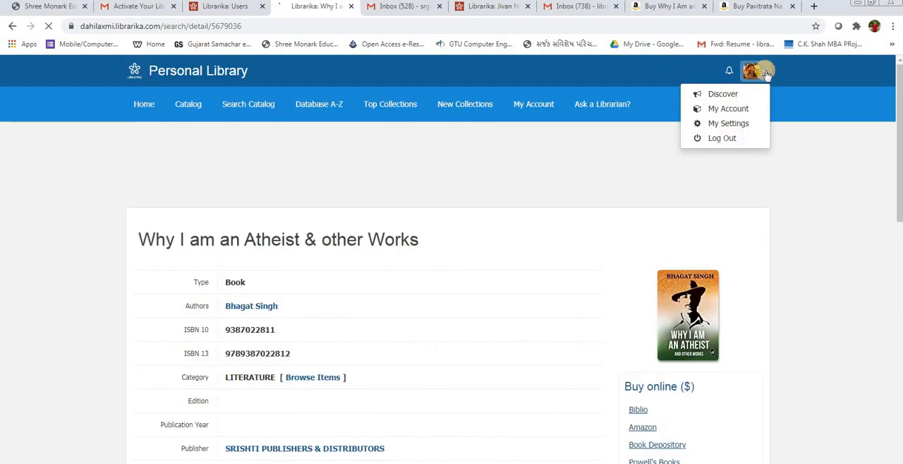
left_click(766, 75)
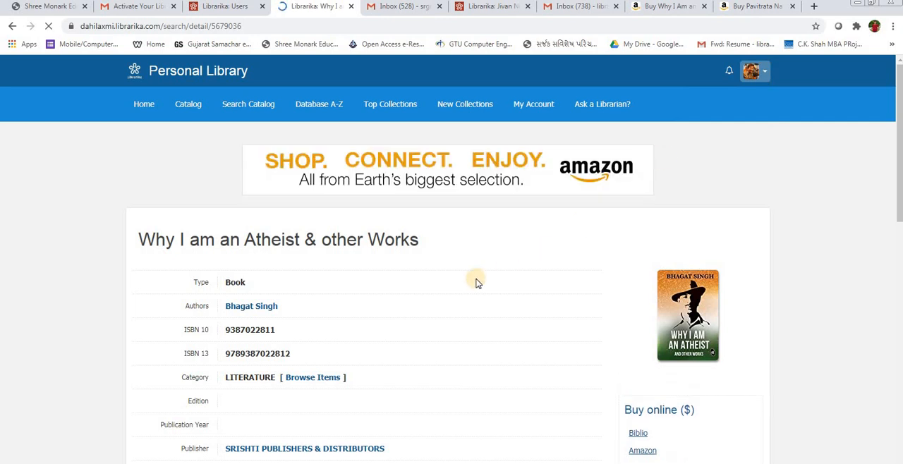
scroll(478, 283, "down", 4)
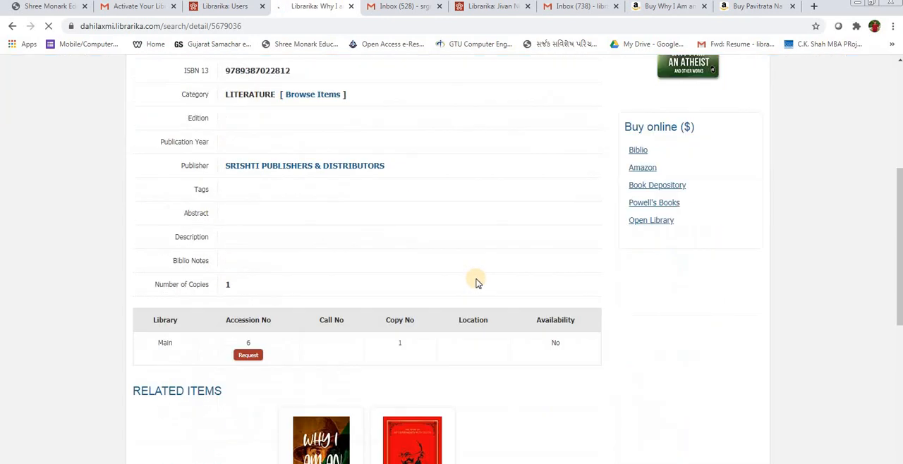
scroll(469, 280, "up", 4)
scroll(272, 338, "down", 9)
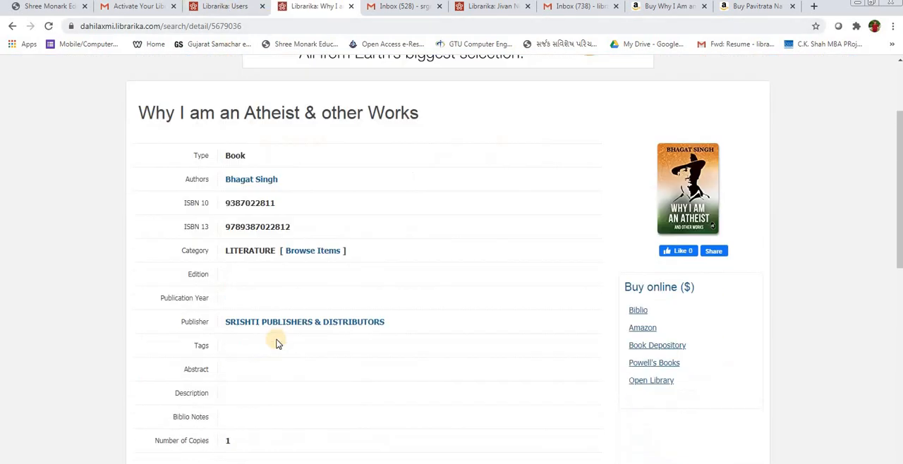
scroll(293, 222, "up", 3)
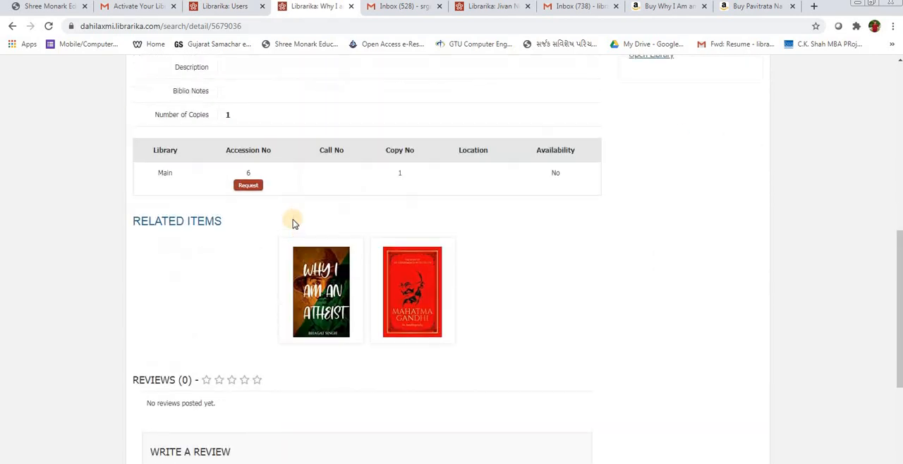
Step: Check the holding library and the availability of the copy of "Why I am an Atheist & other Works"
double_click(164, 229)
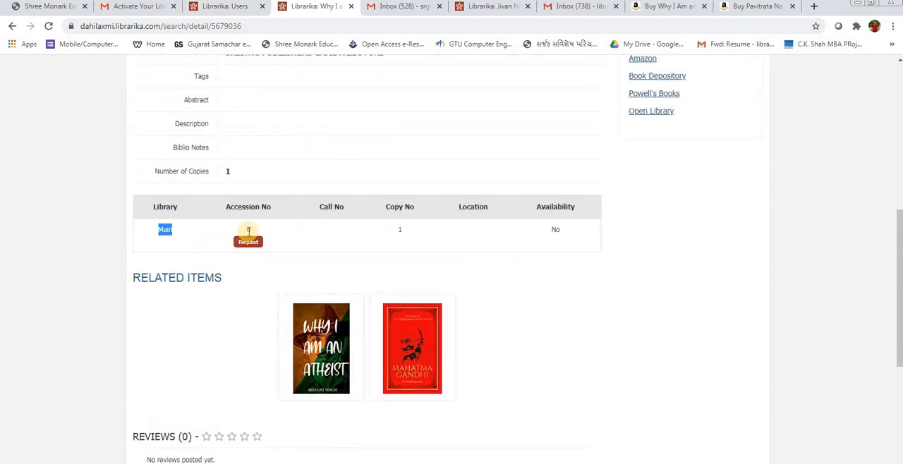
double_click(555, 229)
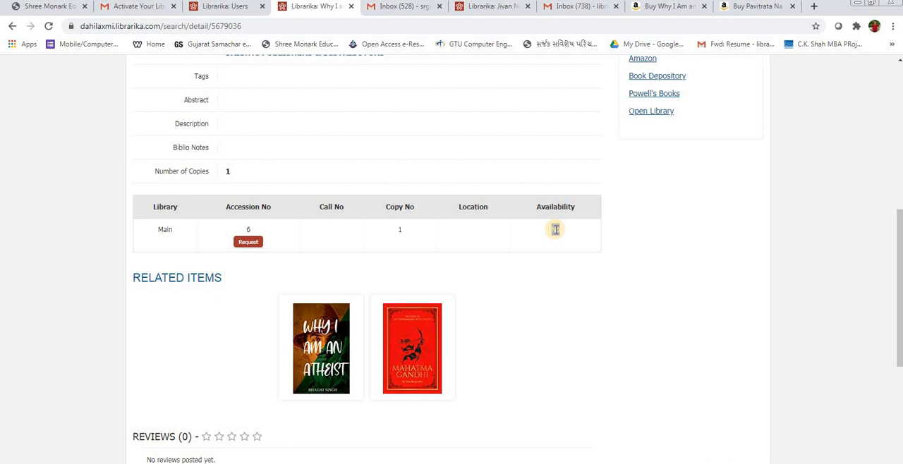
scroll(555, 229, "up", 1)
scroll(555, 252, "down", 4)
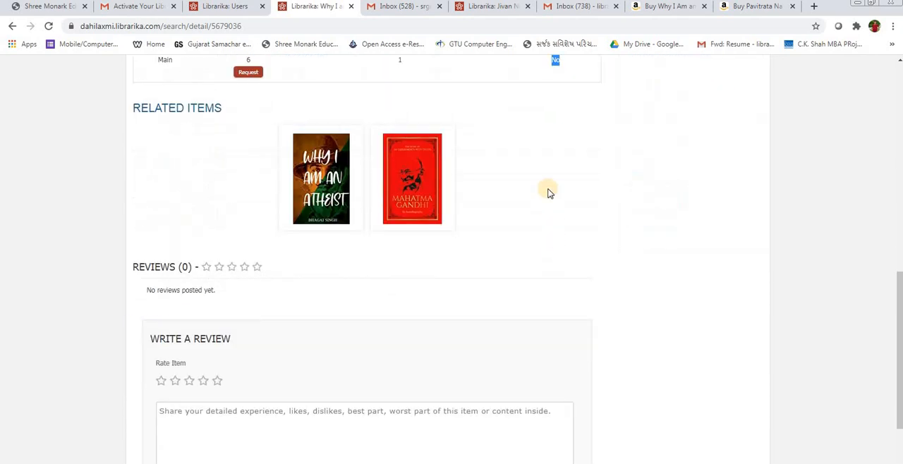
scroll(545, 188, "up", 2)
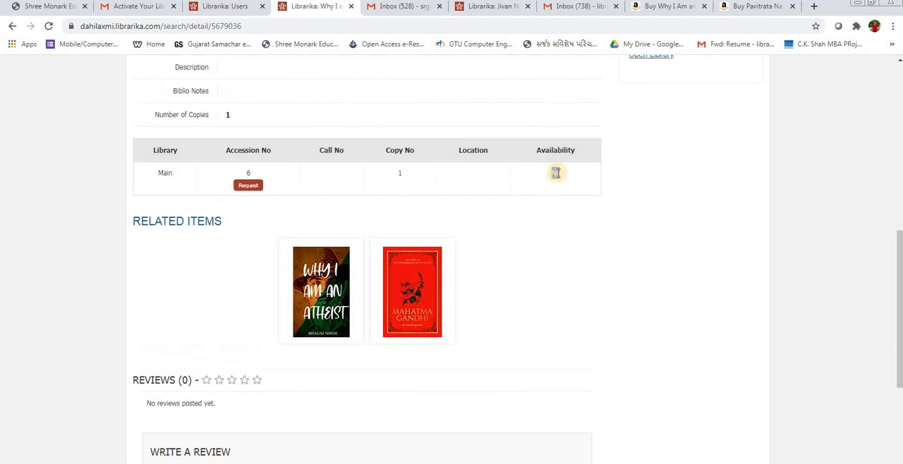
scroll(355, 303, "up", 1)
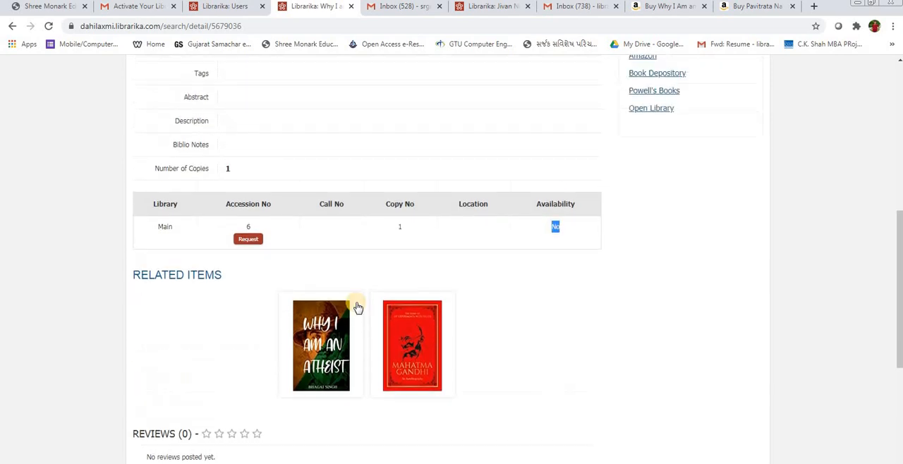
Step: Open the related books "Why I Am an Atheist" and Gandhi's "The Story of My Experiments with Truth" and check their copies' availability
left_click(323, 355)
scroll(319, 352, "down", 5)
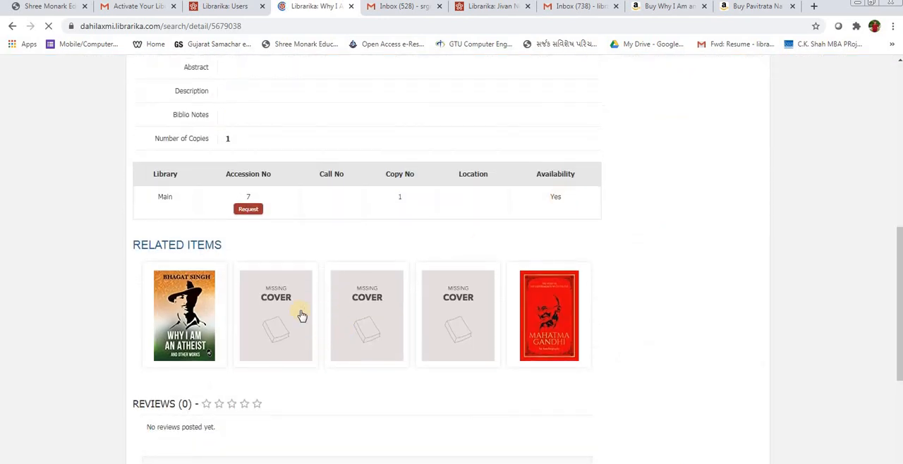
left_click(547, 310)
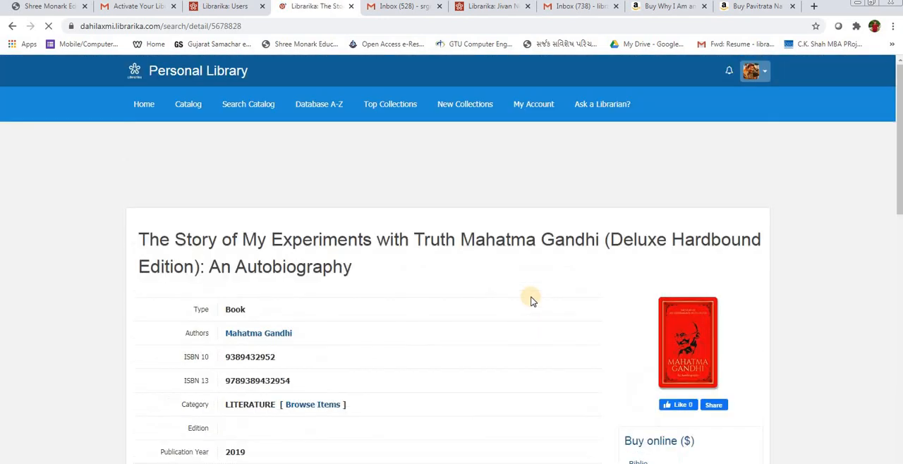
scroll(681, 236, "down", 4)
scroll(554, 242, "down", 3)
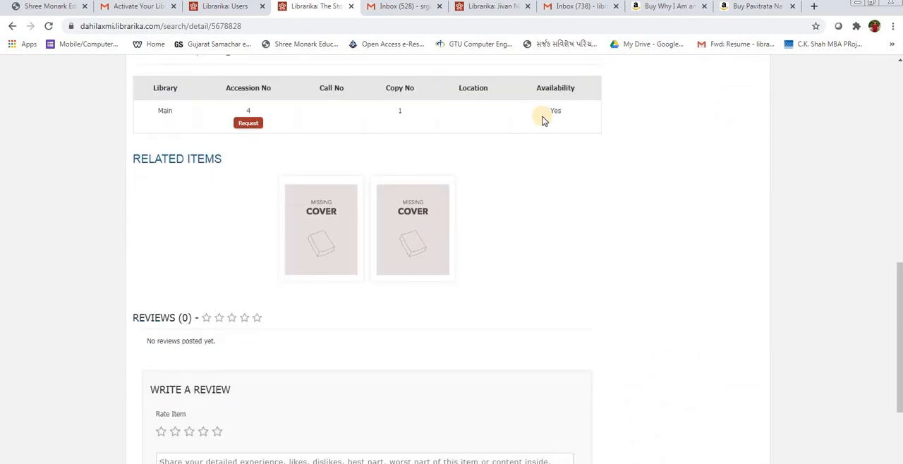
scroll(450, 235, "down", 3)
scroll(450, 234, "up", 10)
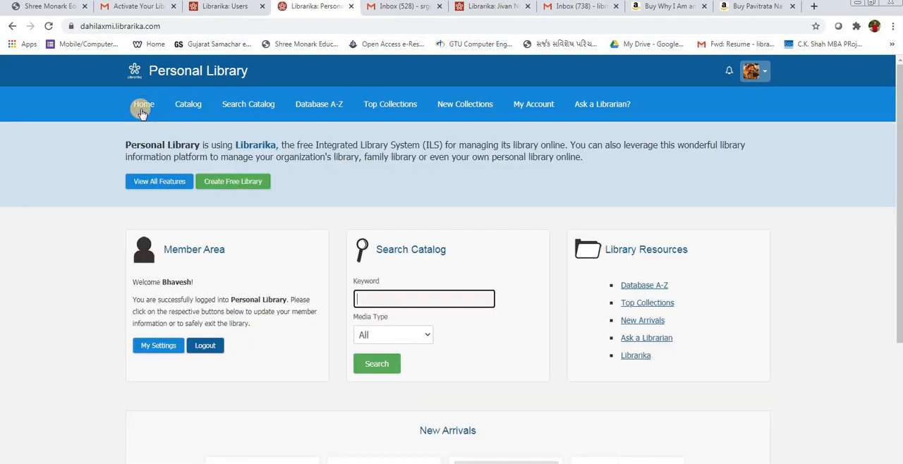
Step: View the new arrivals on the library home page and the contact details under Ask a Librarian
scroll(145, 117, "down", 4)
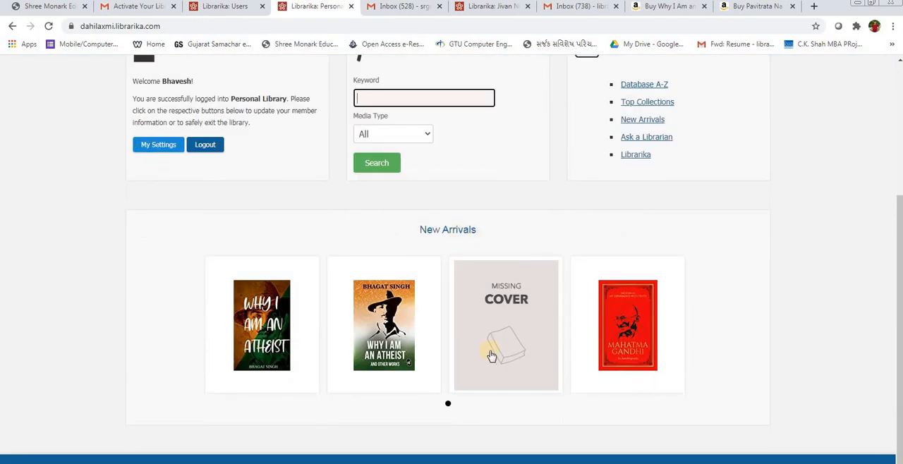
scroll(498, 361, "up", 1)
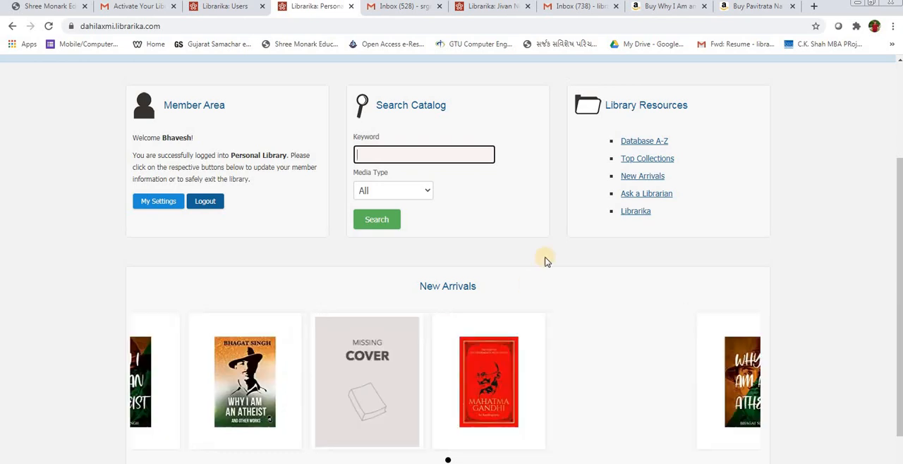
left_click(649, 197)
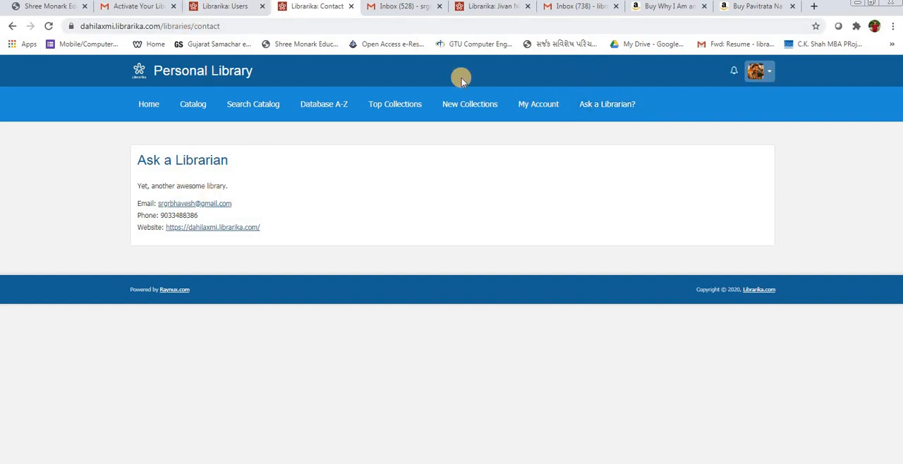
left_click(142, 102)
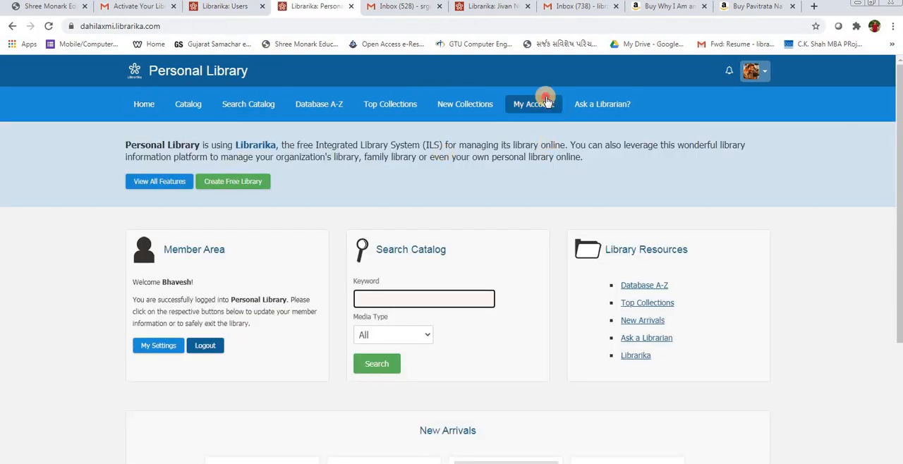
Step: Open "Why I am an Atheist & other Works" from the member account's bookings and request its copy, accession number 6
left_click(542, 100)
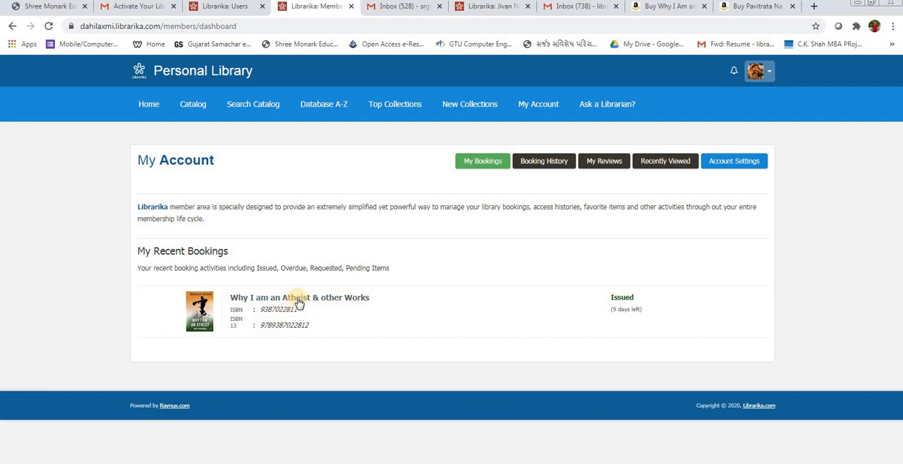
left_click(299, 300)
scroll(299, 298, "down", 3)
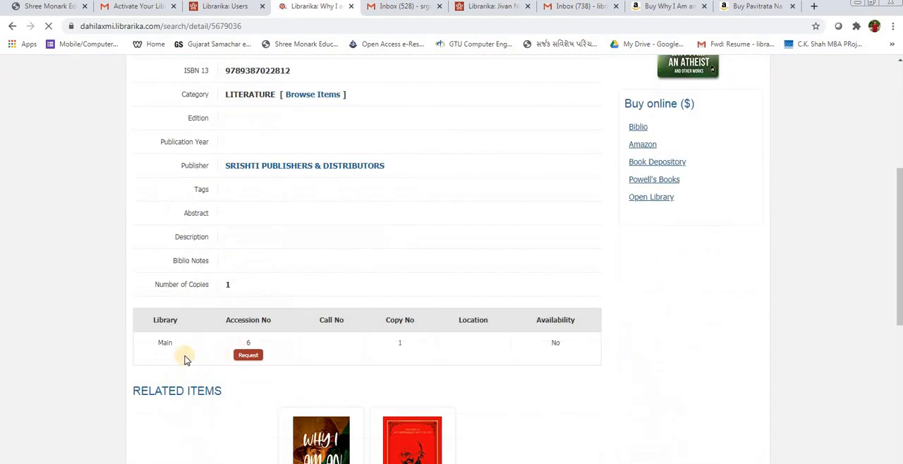
left_click(249, 354)
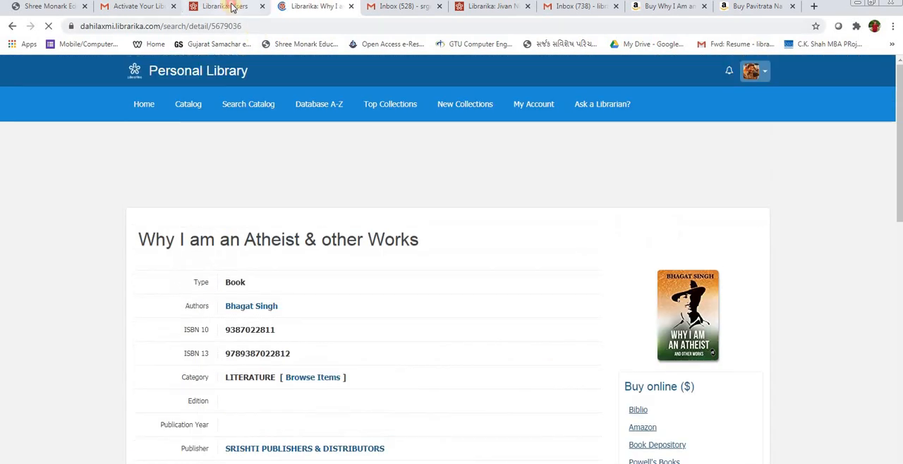
Step: Log out of the Librarika account in the other browser tab and return to the requested book's page
left_click(225, 6)
left_click(761, 76)
left_click(733, 122)
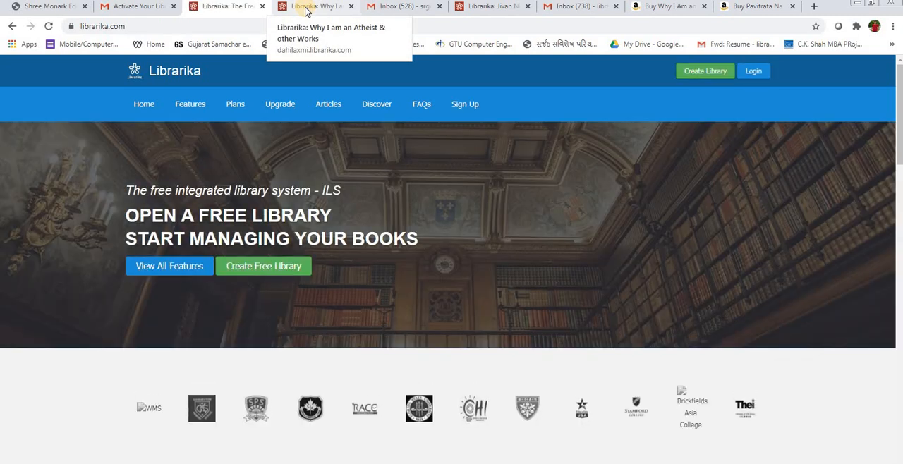
left_click(305, 8)
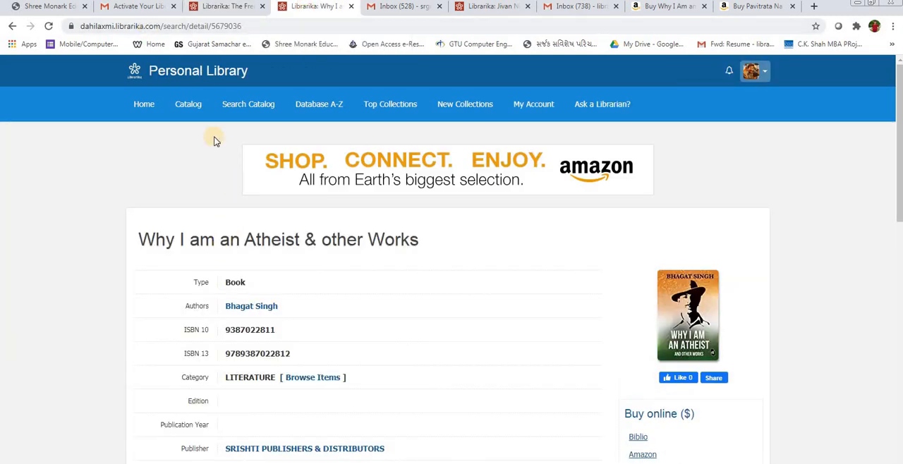
Step: Leave the member account from the library home page and open the library's librarian dashboard
left_click(160, 113)
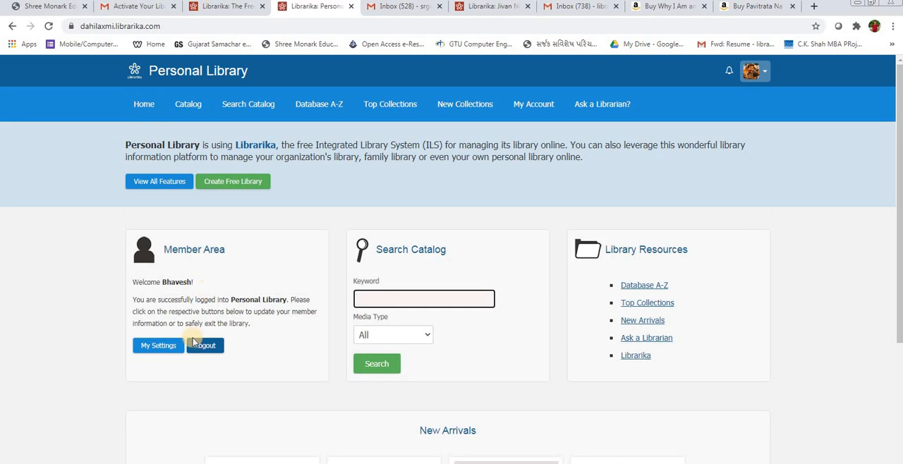
left_click(766, 73)
left_click(708, 137)
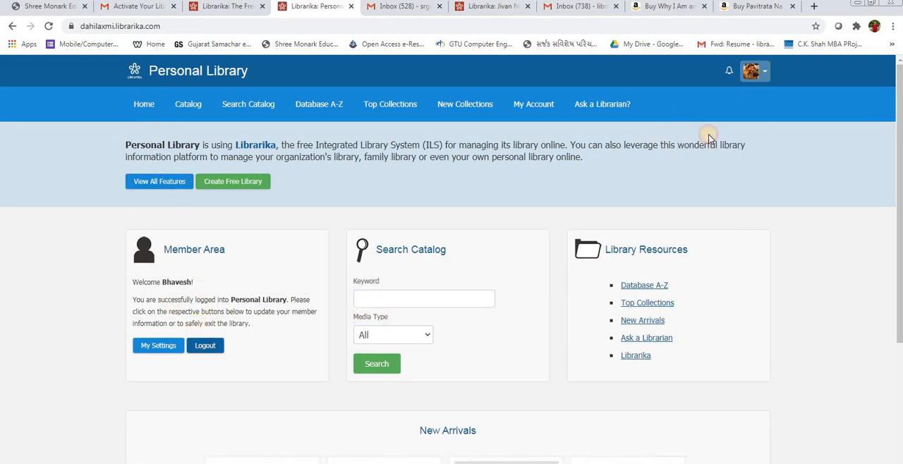
left_click(152, 363)
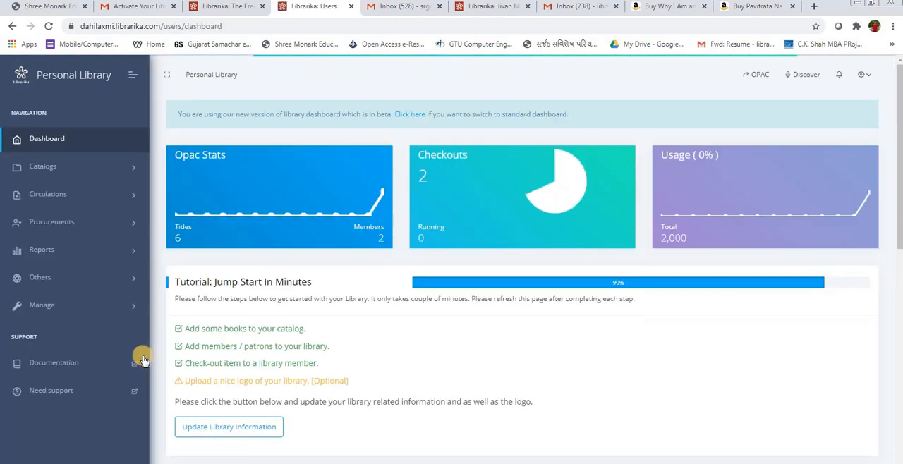
Step: Check in the issued copy of "Why I am an Atheist & other Works" from the circulation list
left_click(53, 196)
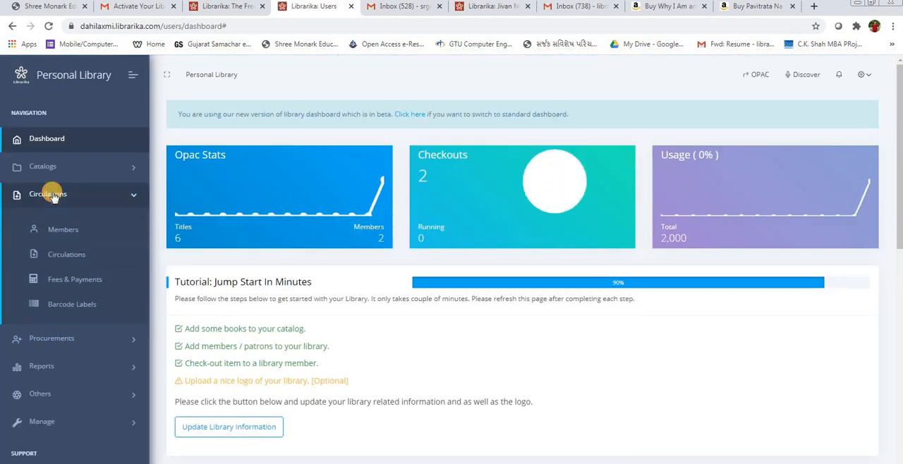
left_click(60, 256)
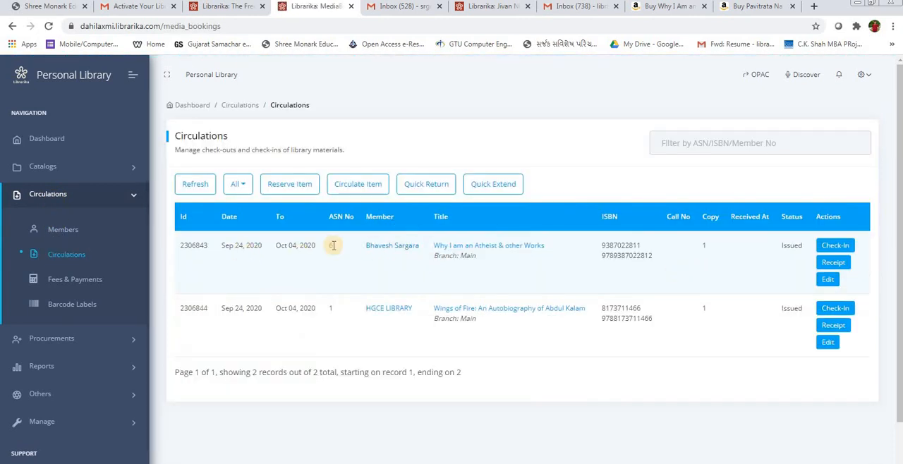
left_click(835, 250)
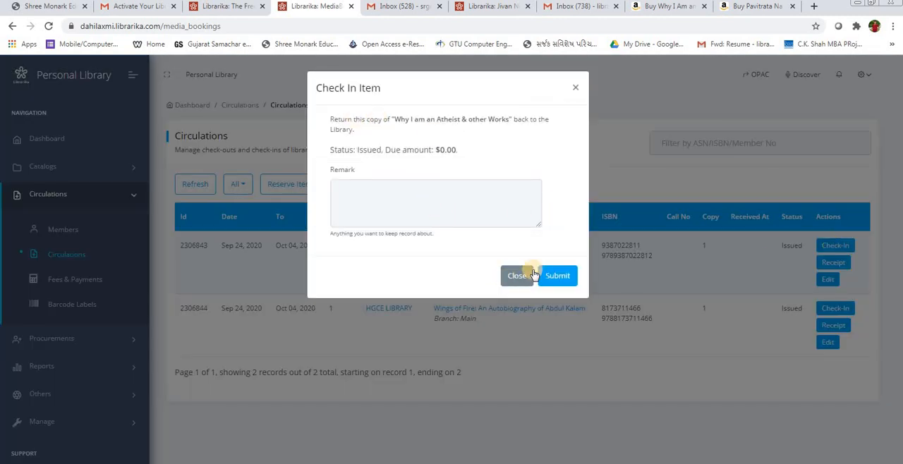
left_click(555, 276)
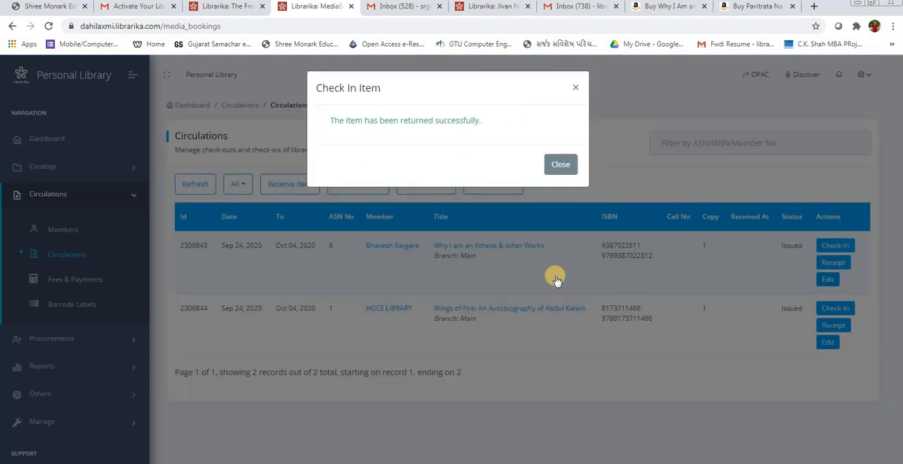
left_click(559, 164)
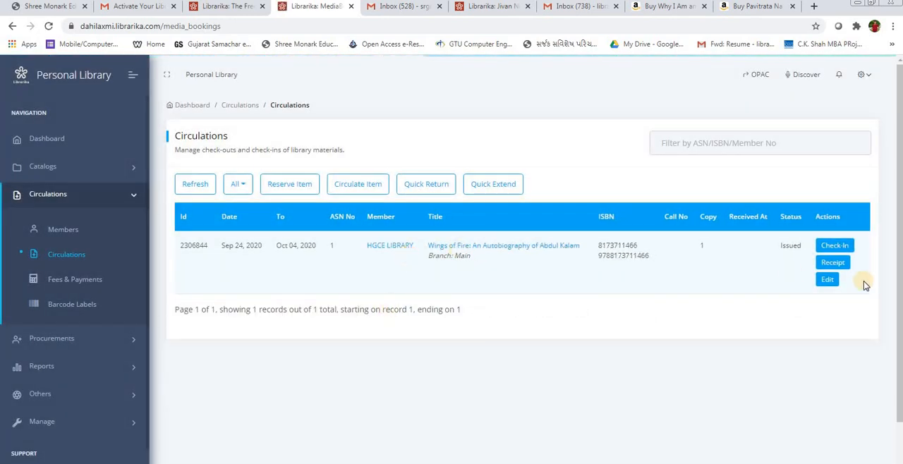
Step: Check in the issued copy of "Wings of Fire: An Autobiography of Abdul Kalam" and return to the dashboard
left_click(834, 247)
left_click(557, 279)
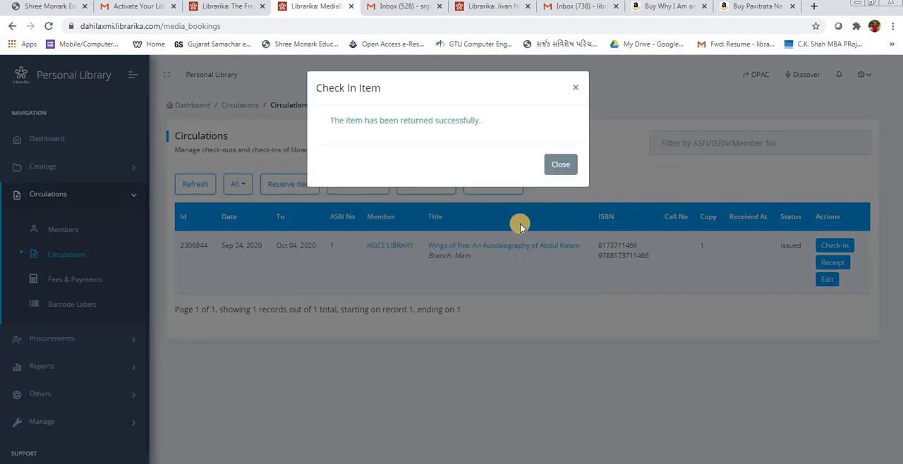
left_click(559, 165)
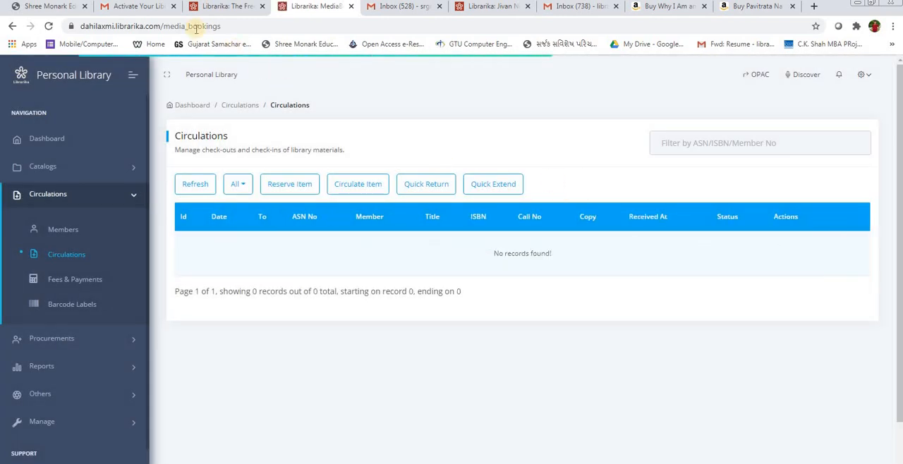
left_click(60, 143)
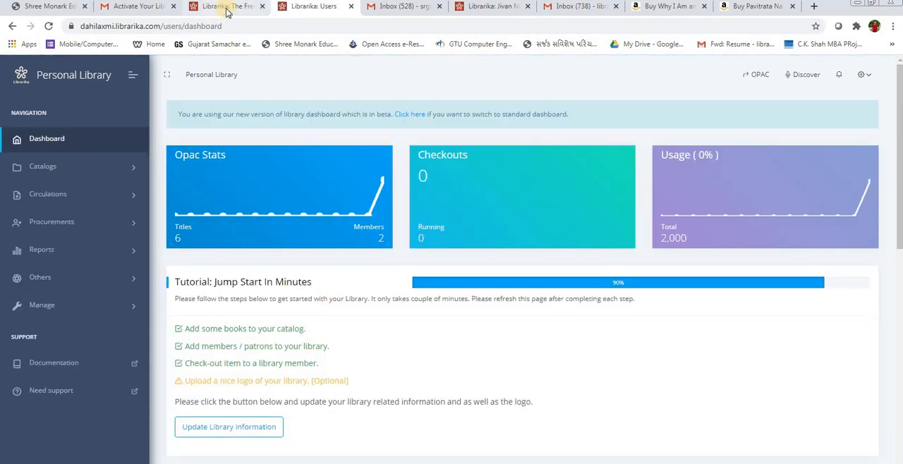
Step: Switch to the library administrator's Gmail and check the inbox for new Librarika messages
left_click(227, 7)
left_click(150, 7)
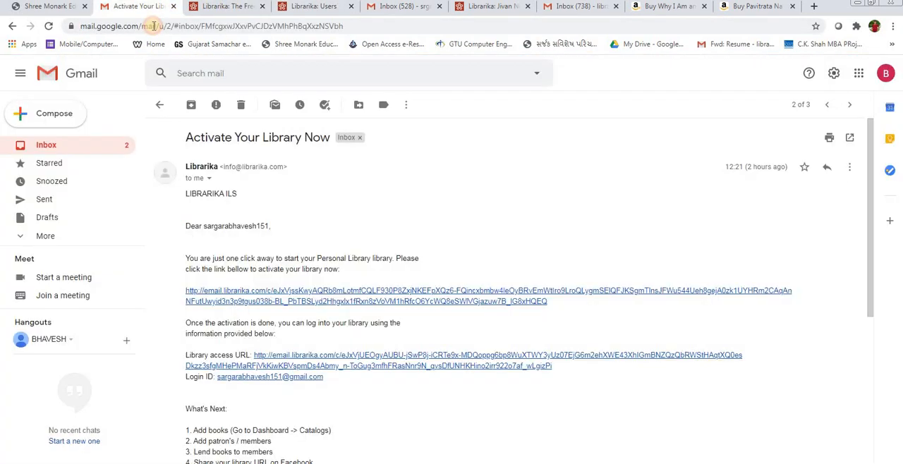
left_click(65, 145)
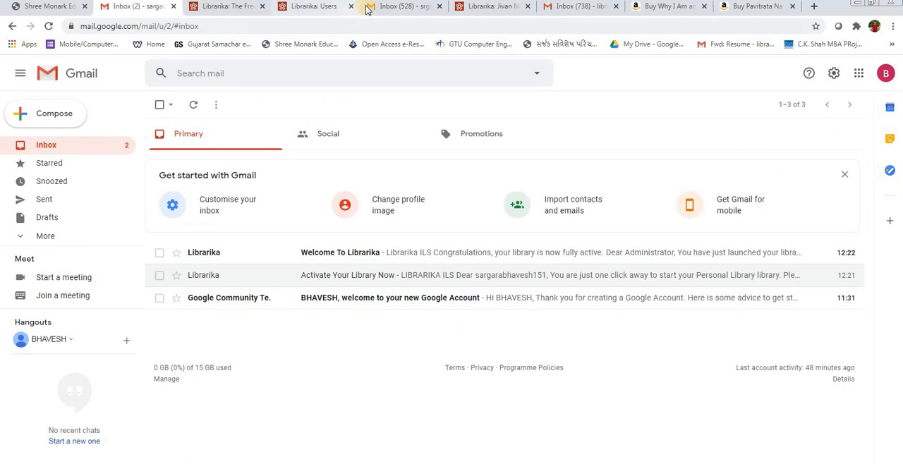
Step: Read the newest "Librarika Notification - Review Item" e-mail under Updates in the member's Gmail, check its arrival time and return to the inbox
left_click(403, 6)
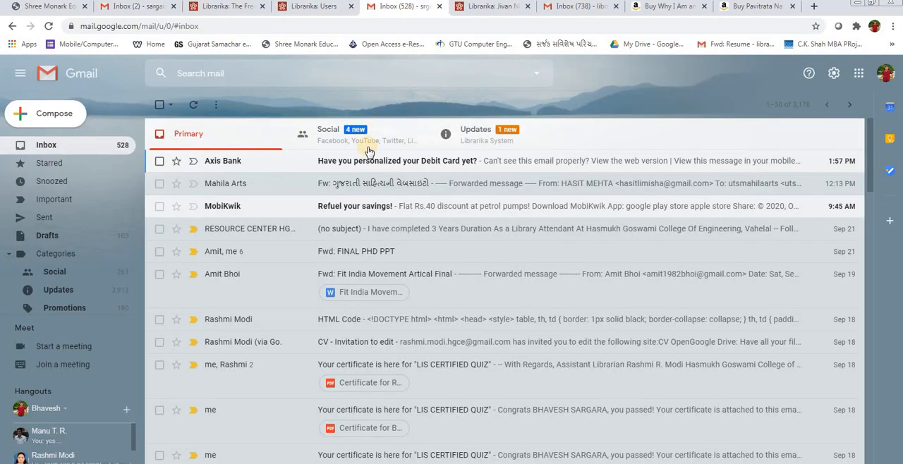
left_click(497, 149)
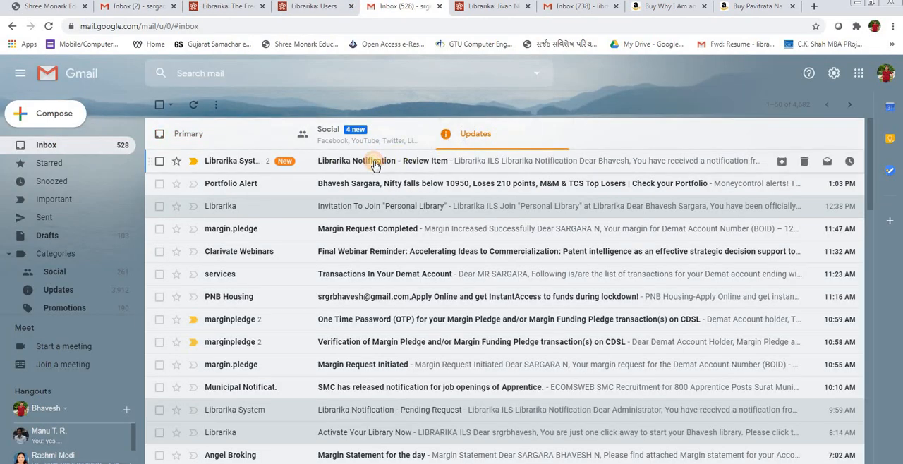
left_click(374, 163)
scroll(379, 191, "down", 3)
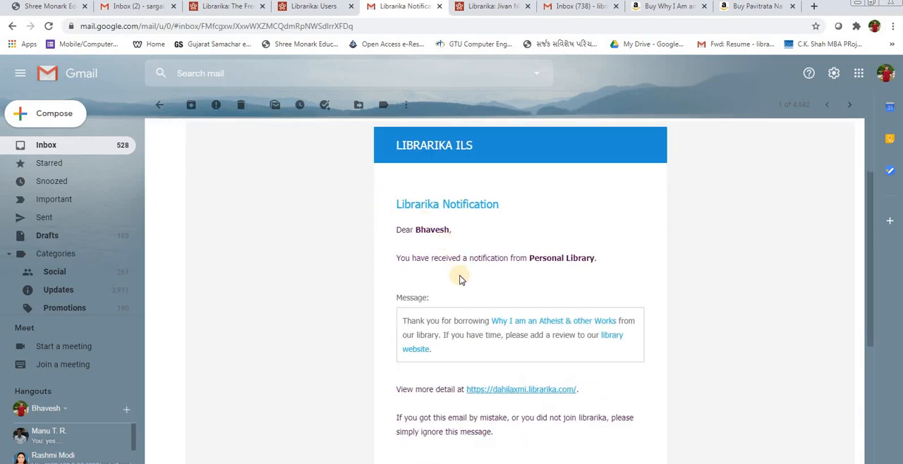
scroll(459, 280, "down", 1)
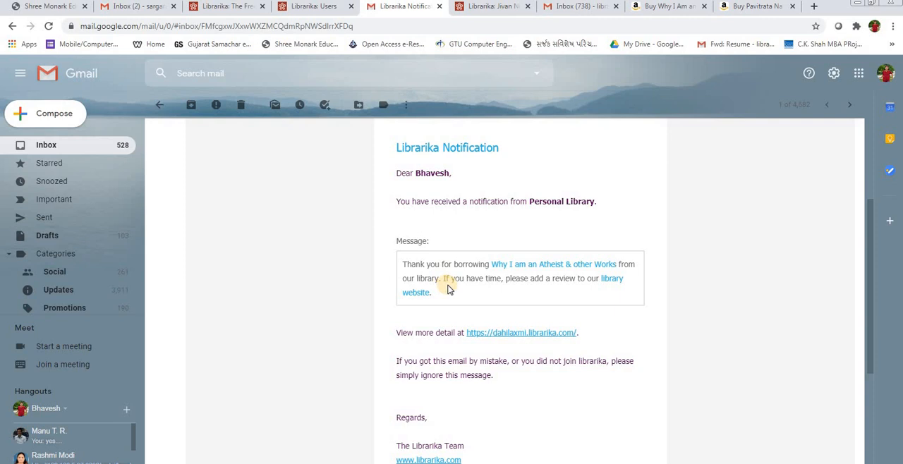
scroll(447, 289, "down", 3)
scroll(448, 289, "up", 5)
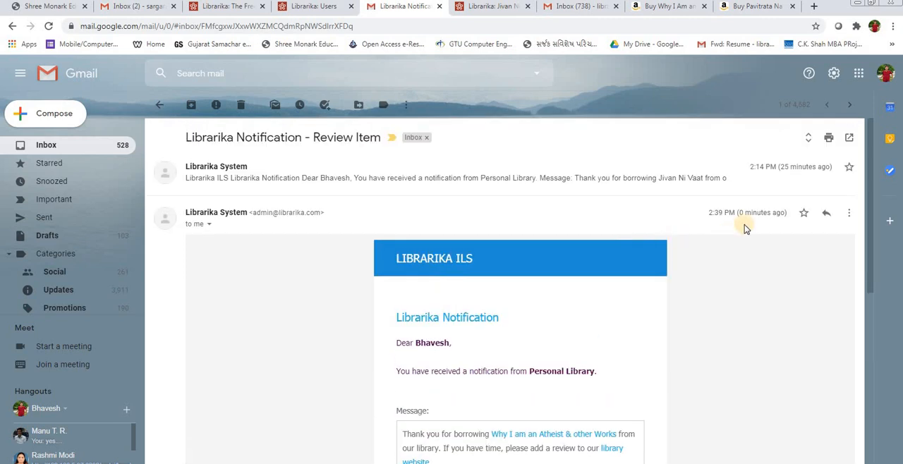
left_click_drag(747, 213, 736, 216)
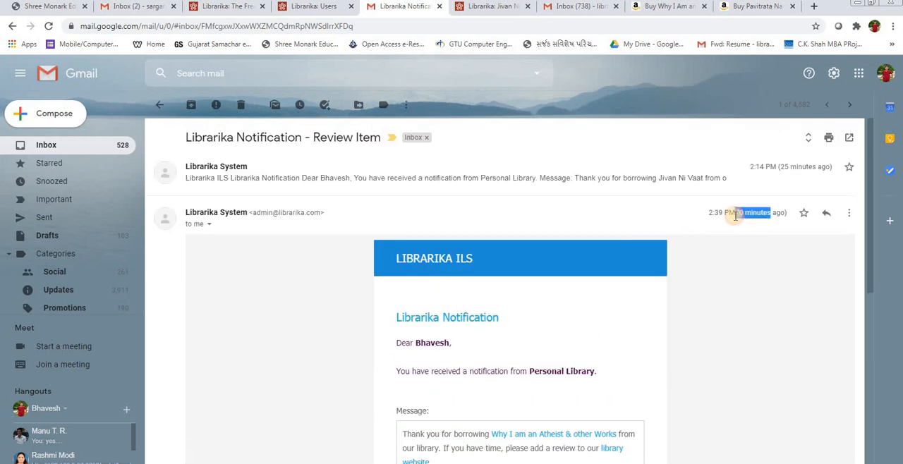
left_click(41, 149)
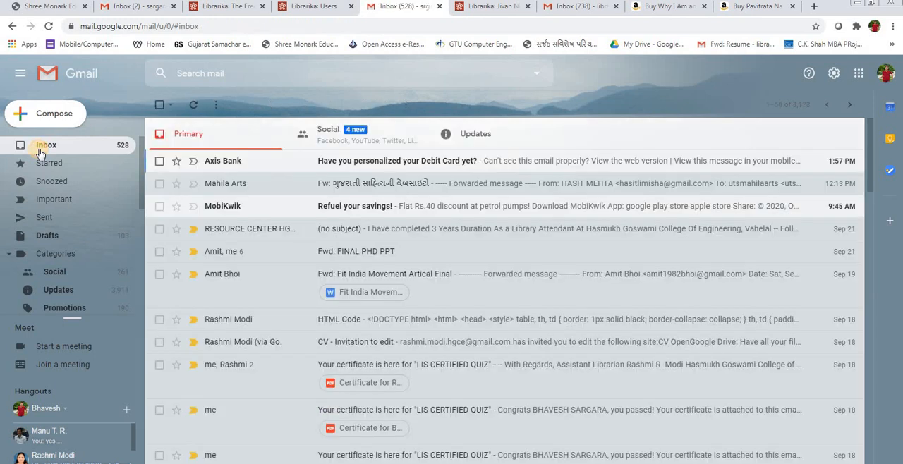
Step: Log in to the Librarika main site with the saved username and password and open My Libraries
left_click(215, 6)
left_click(319, 7)
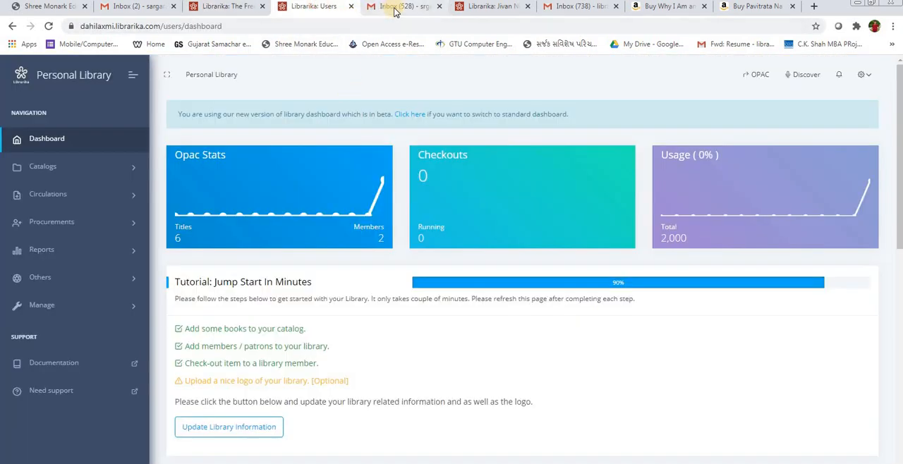
left_click(225, 6)
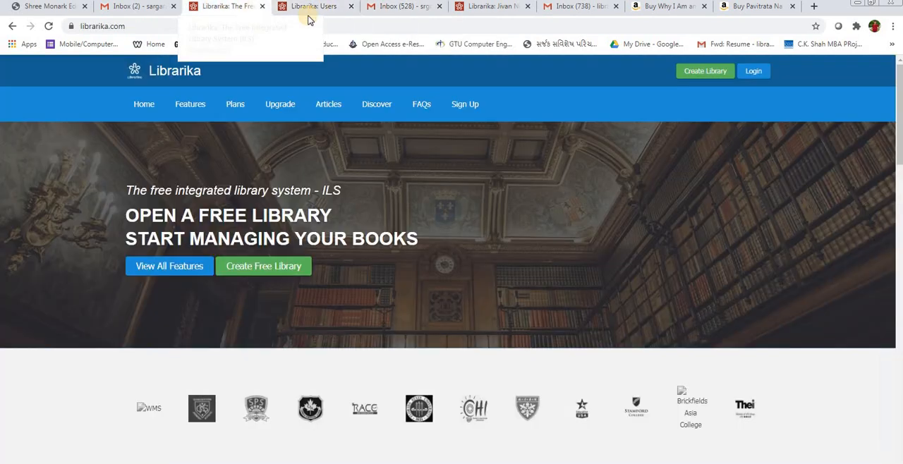
left_click(751, 74)
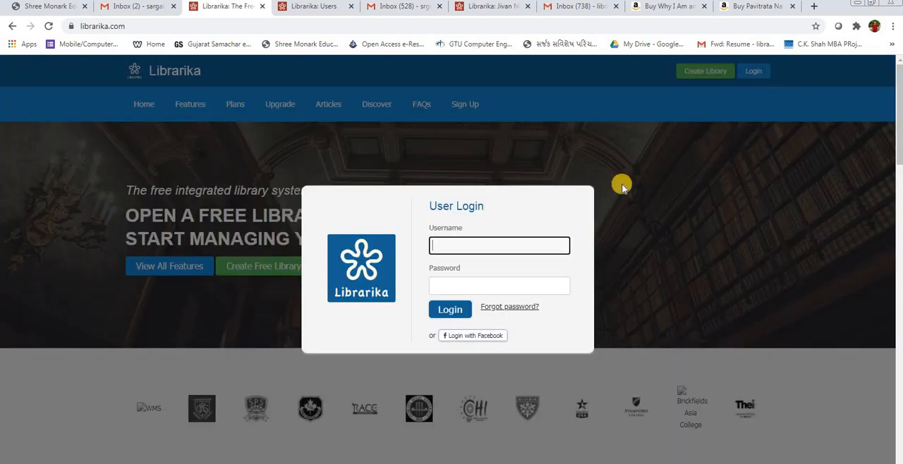
left_click(482, 244)
left_click(450, 310)
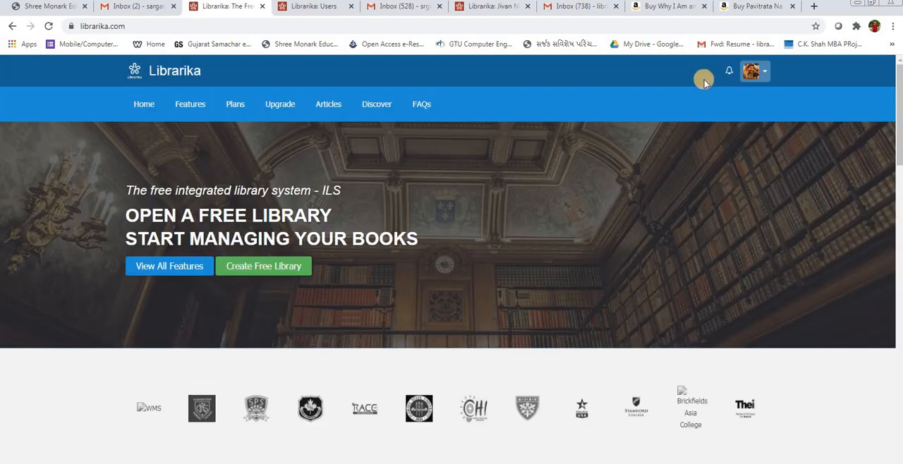
left_click(754, 71)
left_click(727, 107)
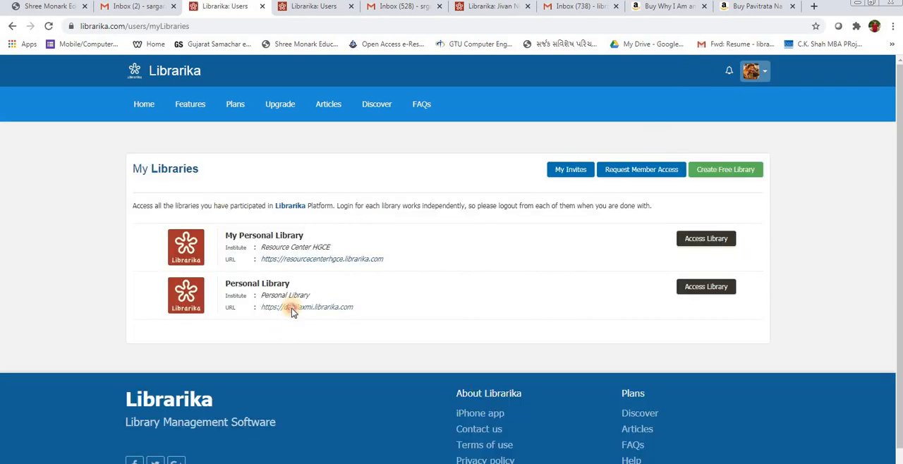
Step: Open the Personal Library from My Libraries and view its My Account page and dashboard
left_click(294, 309)
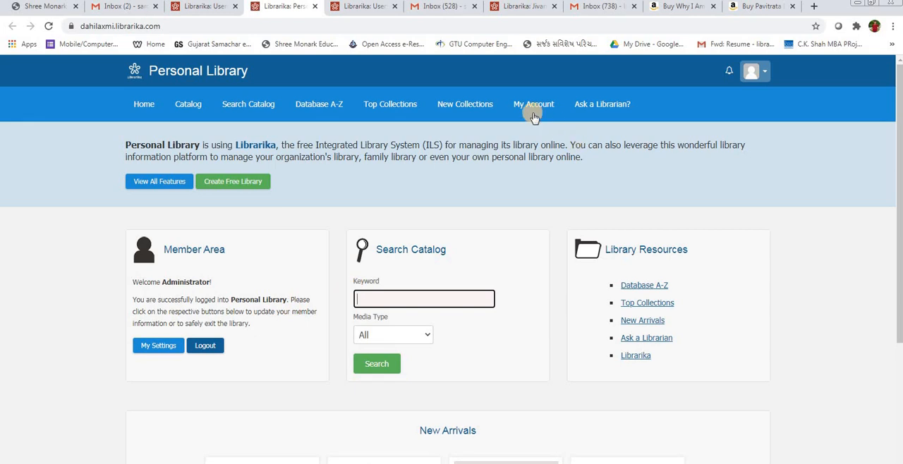
left_click(534, 118)
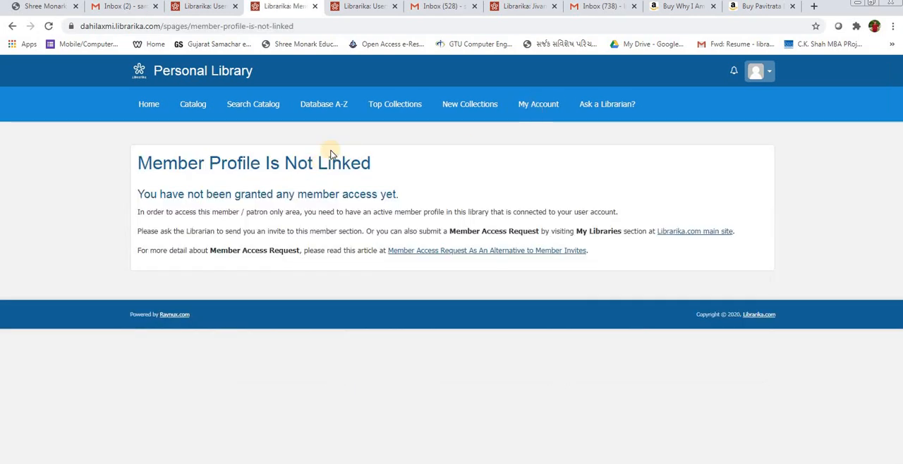
left_click(540, 111)
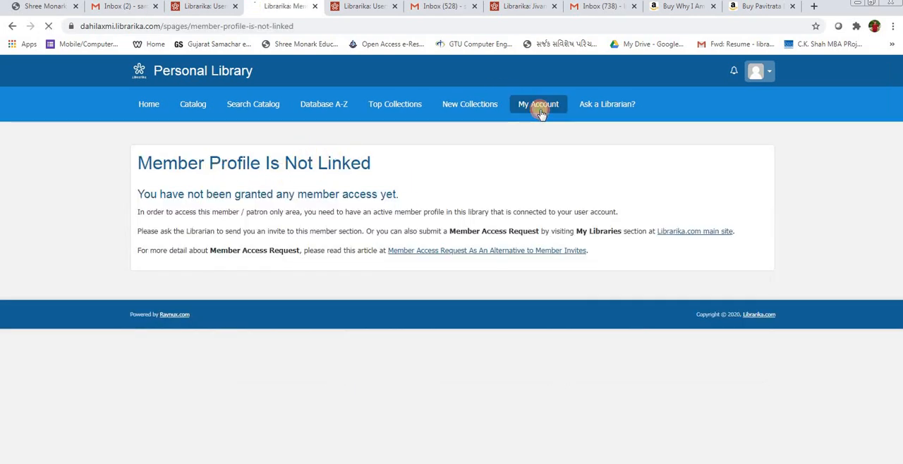
left_click(758, 71)
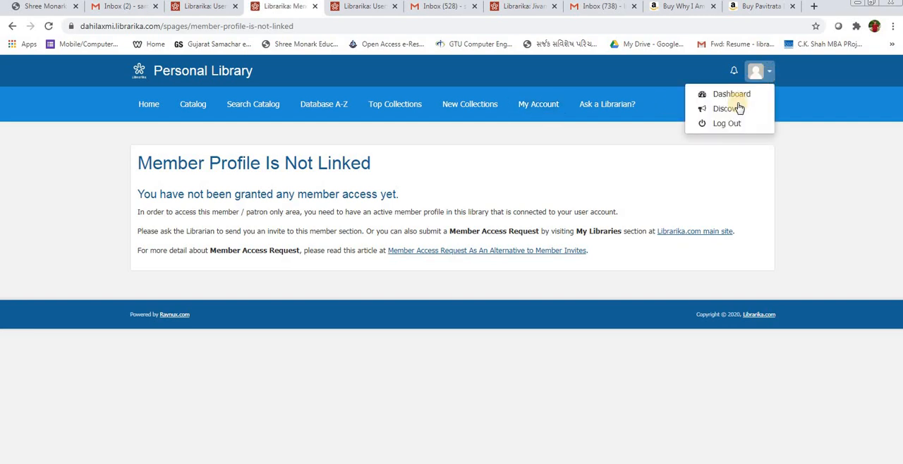
left_click(737, 92)
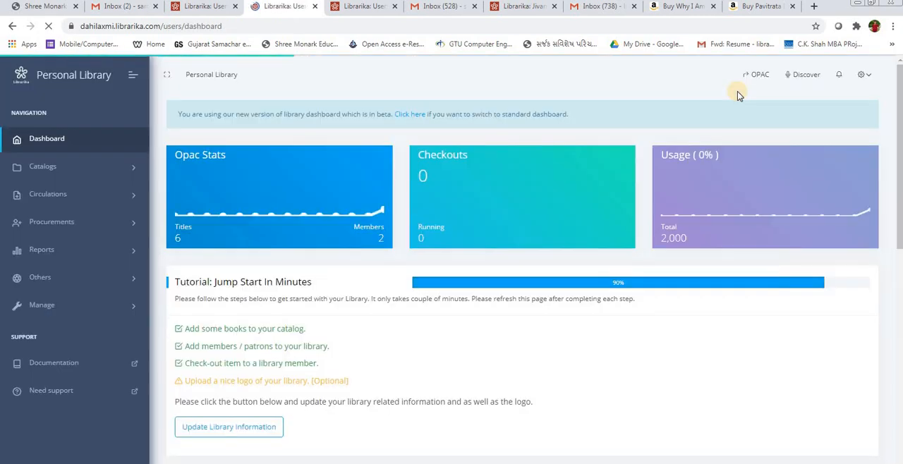
left_click(204, 6)
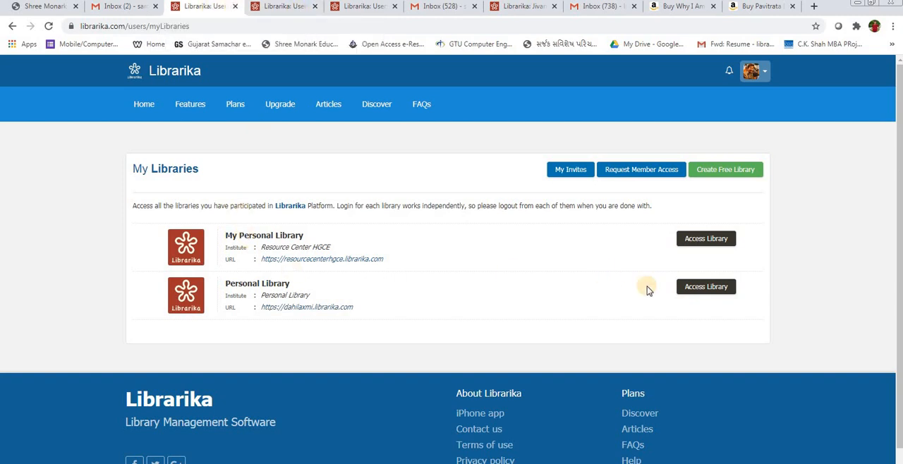
left_click(704, 291)
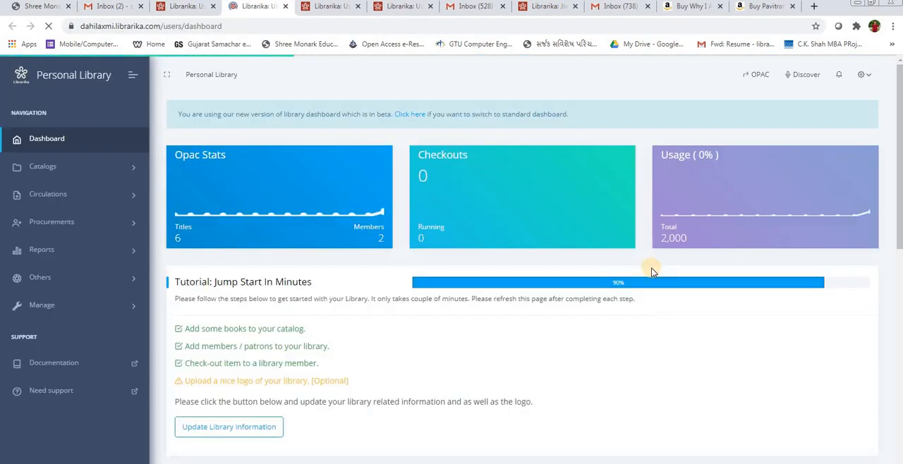
Step: Close the My Libraries and library dashboard tabs and switch to the "Jivan Ni Vaat" book page
left_click(203, 7)
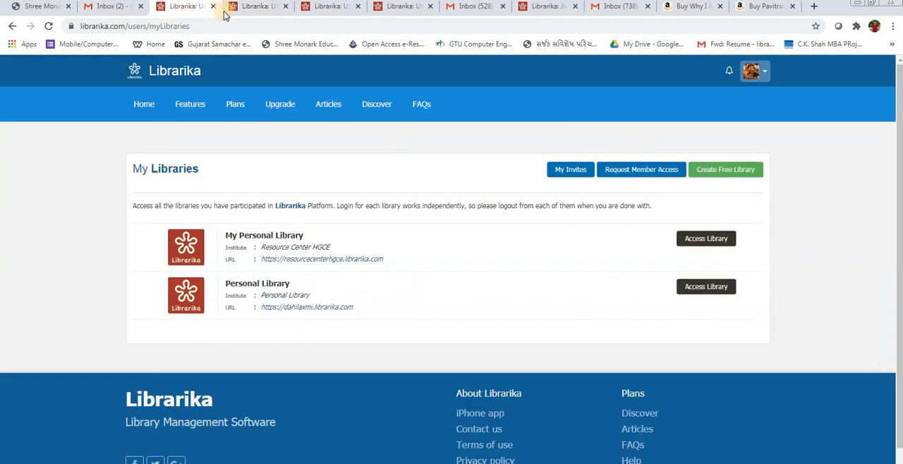
left_click(214, 6)
left_click(214, 7)
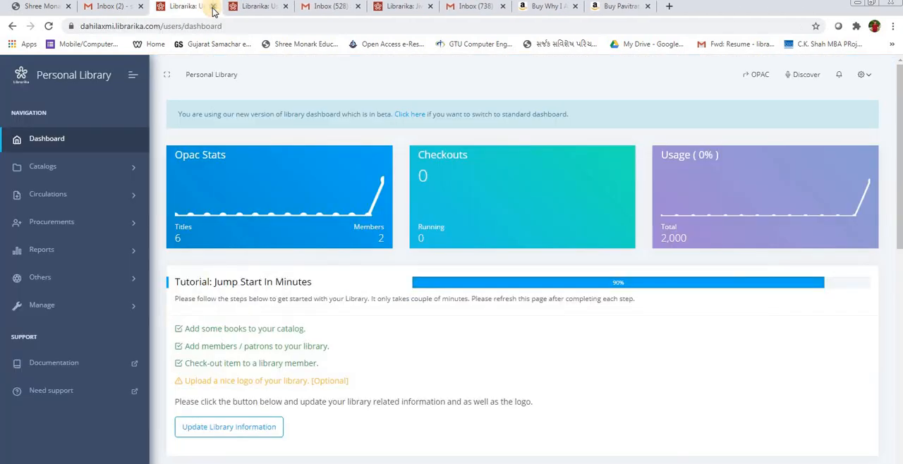
left_click(214, 6)
left_click(214, 6)
left_click(249, 7)
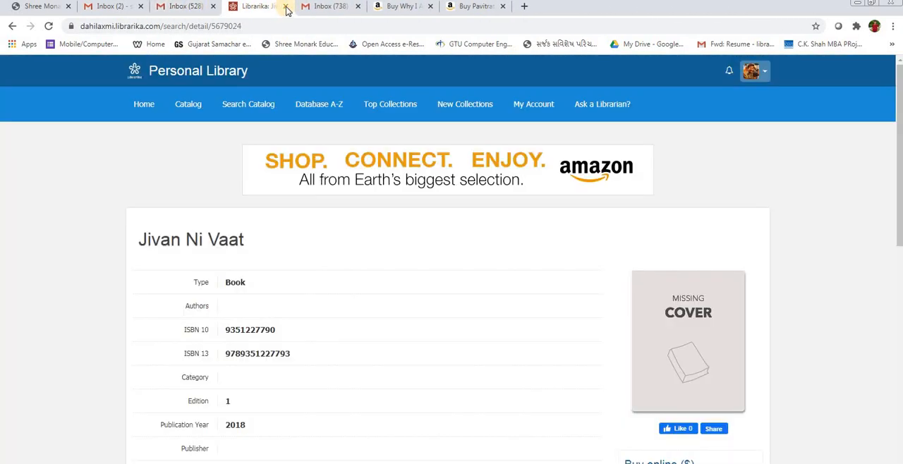
Step: Close the "Jivan Ni Vaat" book page and both Amazon book tabs, keeping the Gmail tabs open
left_click(285, 6)
left_click(338, 7)
left_click(359, 6)
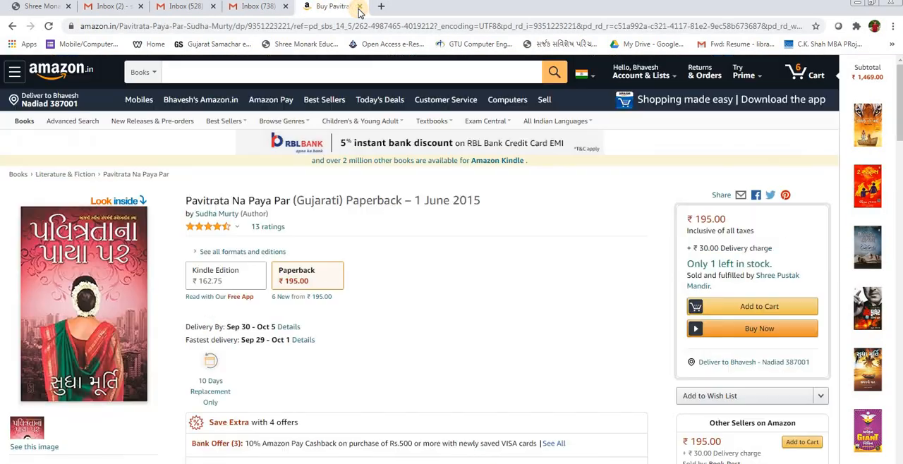
left_click(359, 6)
Step: Open dahilaxmi.librarika.com in a new browser tab and view the Personal Library home page down to New Arrivals
double_click(380, 7)
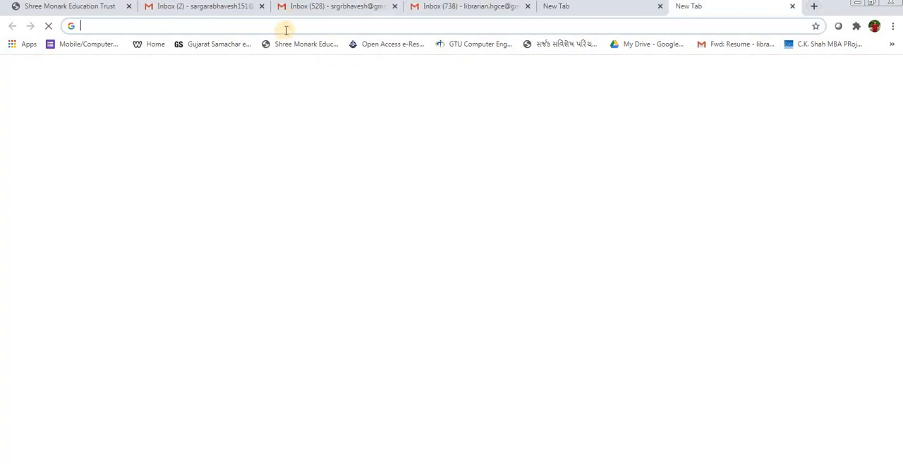
left_click(285, 28)
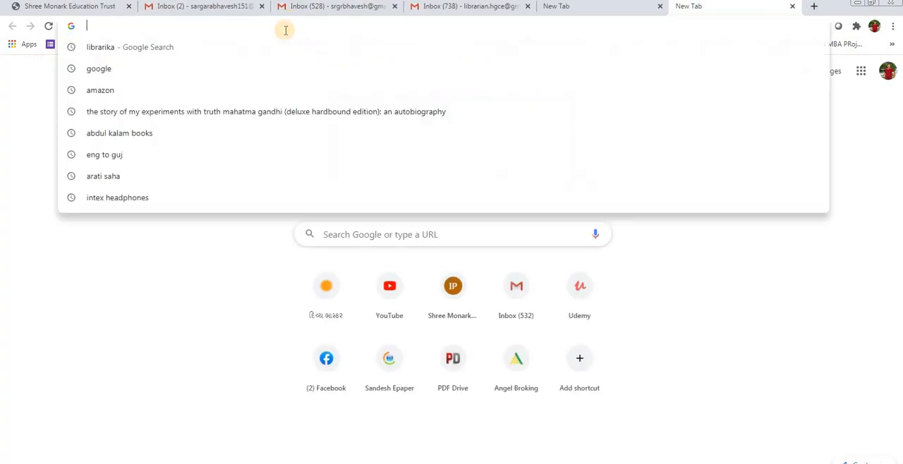
type("Why I Am an Atheist")
key("ctrl+a")
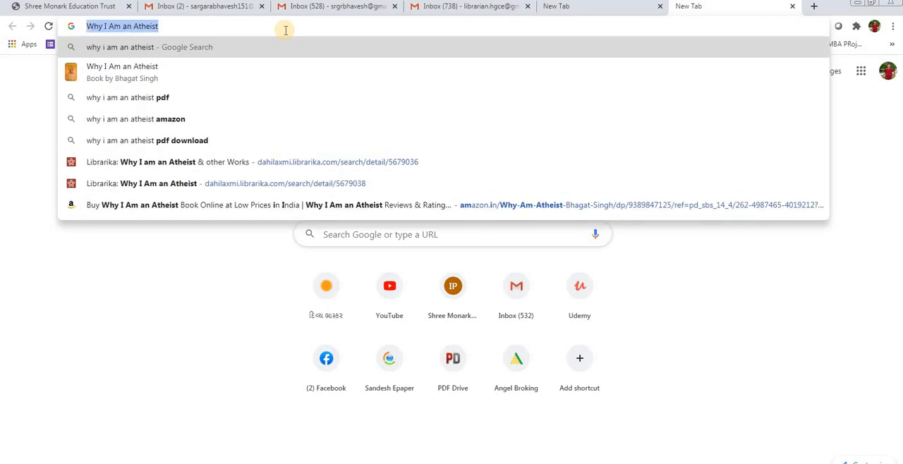
key("BackSpace")
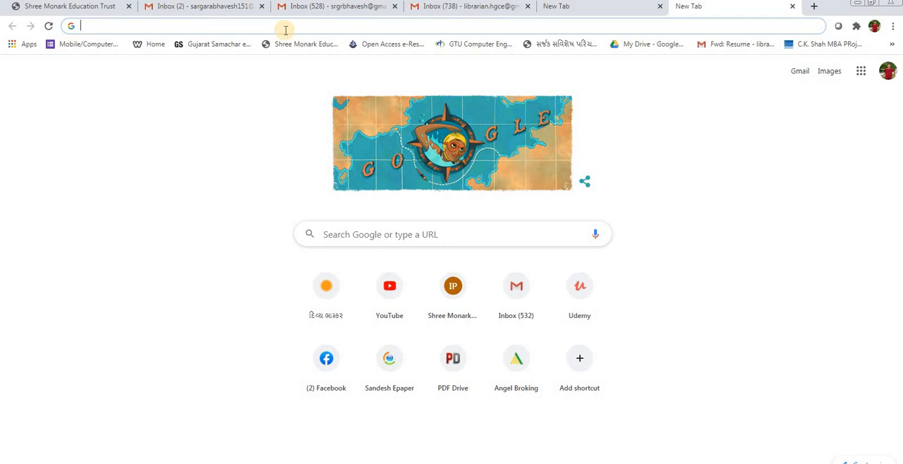
type("da")
key("Return")
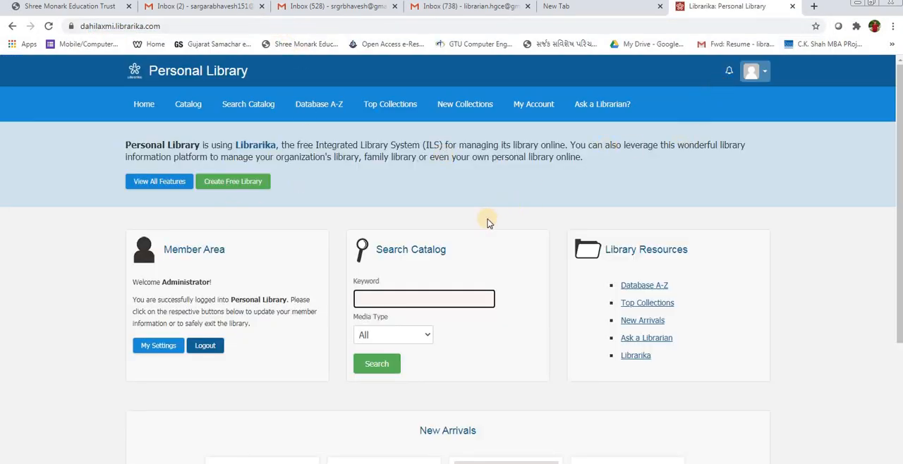
scroll(353, 381, "down", 1)
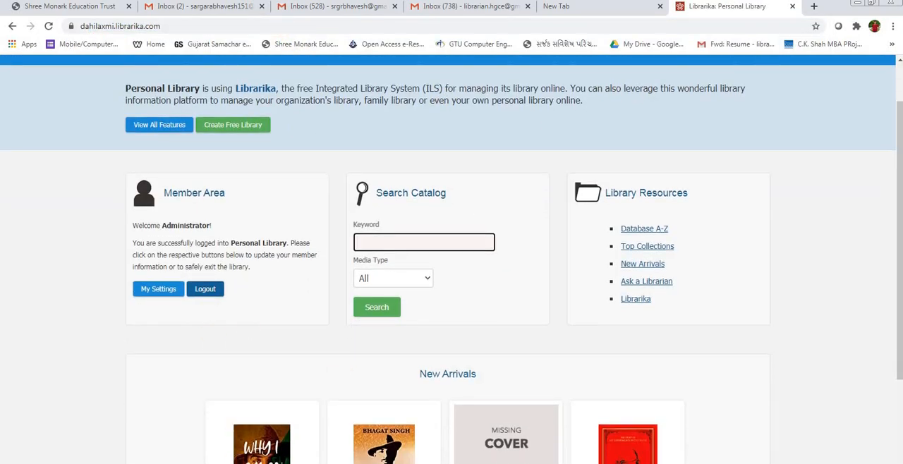
Step: Switch to the PowerPoint presentation "New Microsoft Office PowerPoint Presentation" and start its slide show with the "Free Personal Library on Cloud" title slide
left_click(261, 463)
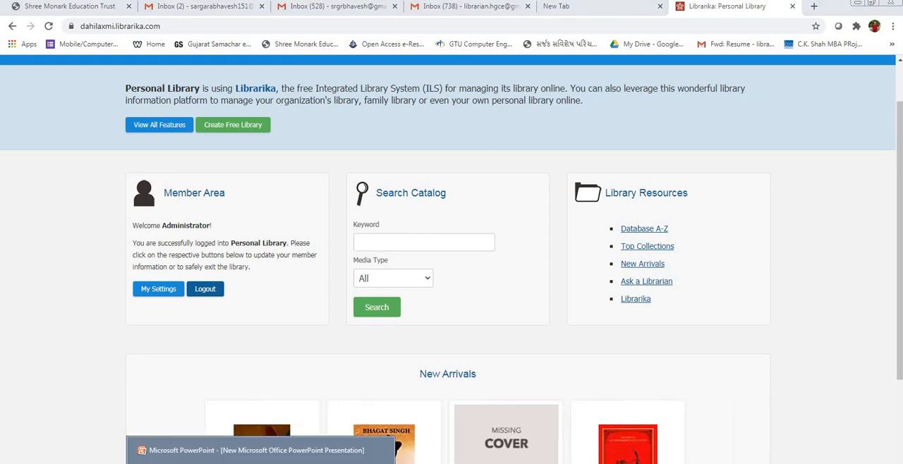
left_click(240, 451)
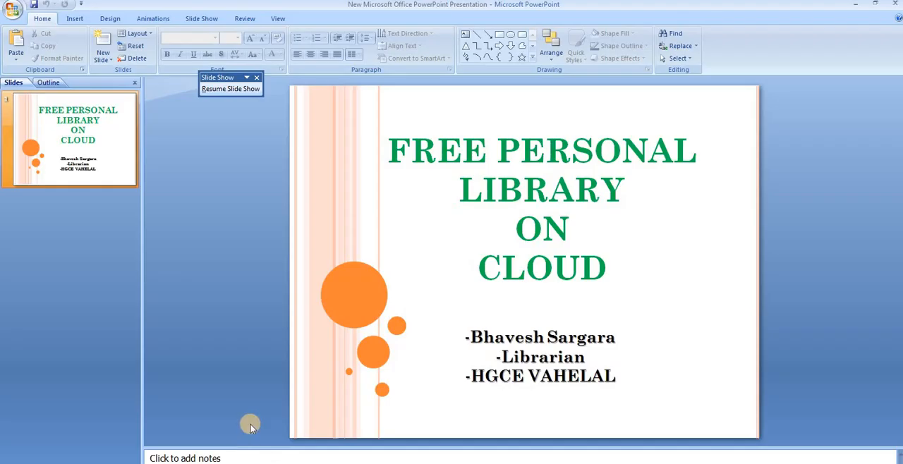
key("F5")
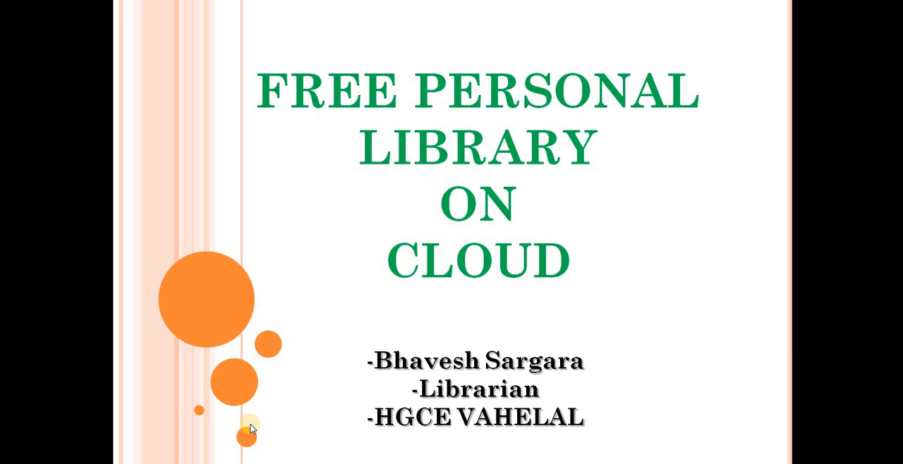